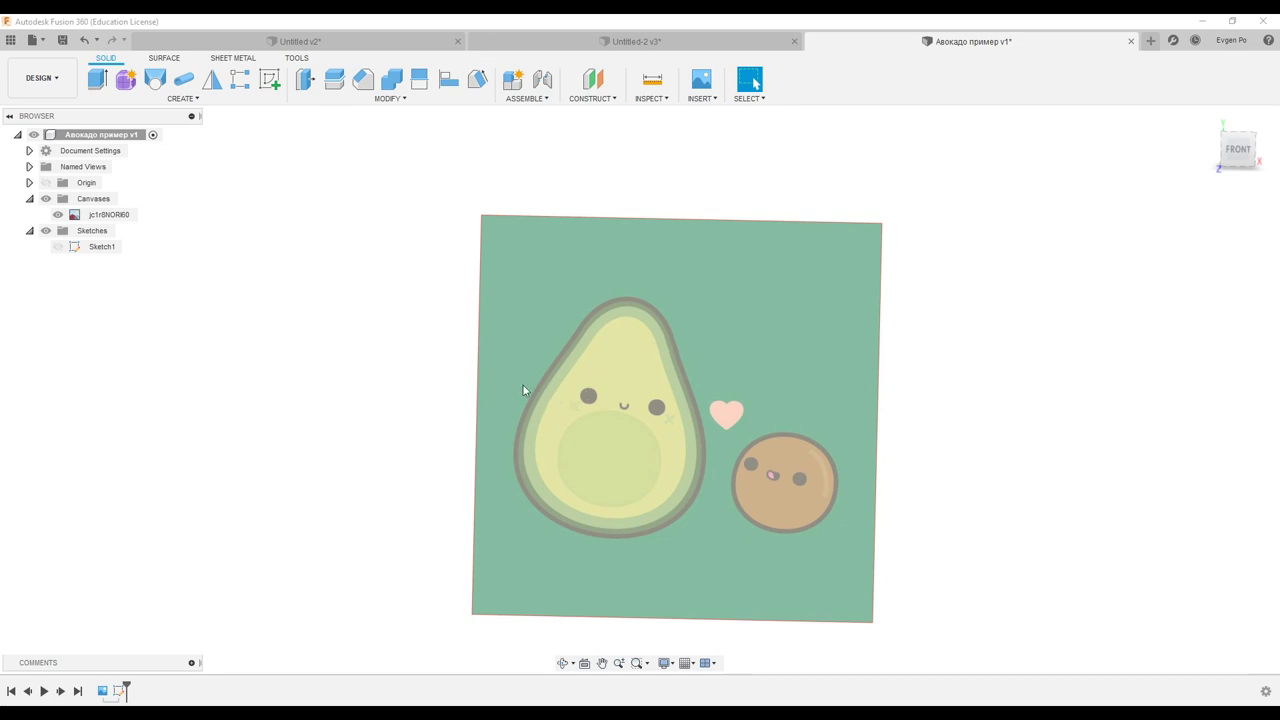
# In the Untitled v2 design, show Sketch1 and the reference image canvas over the avocado model
pyautogui.keyDown('shift'); pyautogui.moveTo(523, 385); pyautogui.dragTo(611, 370, button='middle'); pyautogui.keyUp('shift')
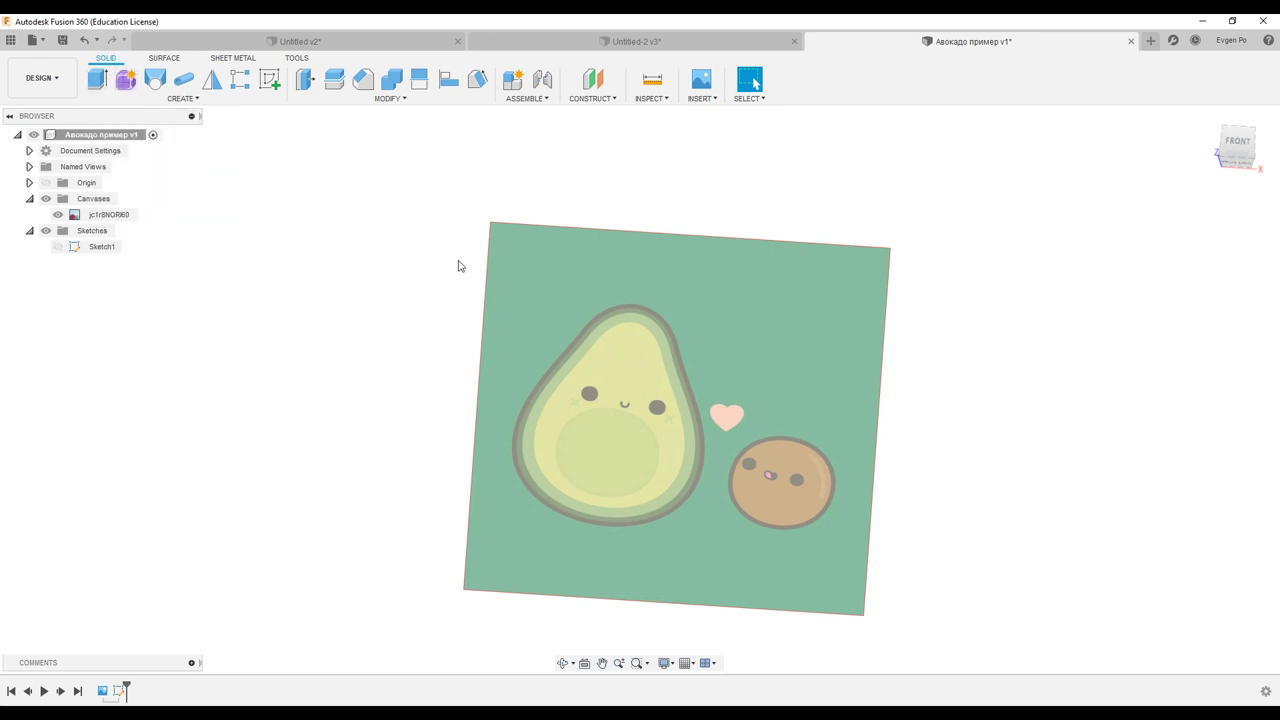
pyautogui.keyDown('shift'); pyautogui.moveTo(558, 455); pyautogui.dragTo(631, 398, button='middle'); pyautogui.keyUp('shift')
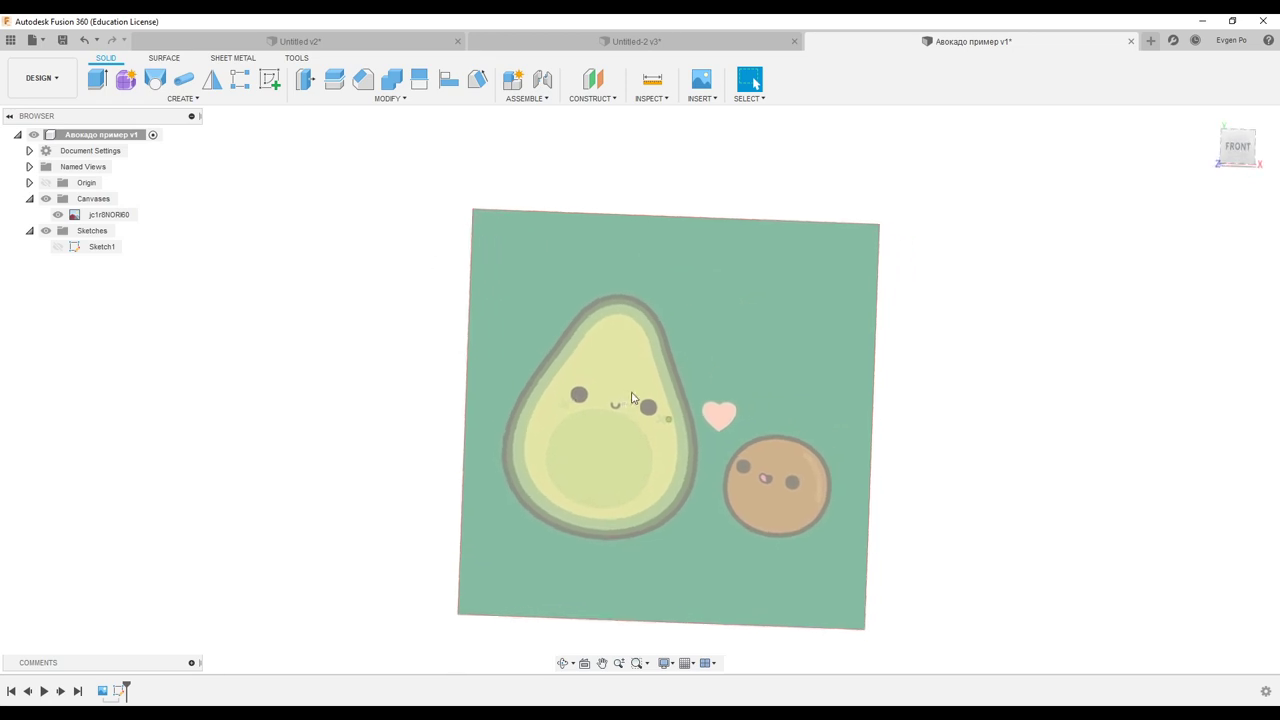
pyautogui.click(342, 40)
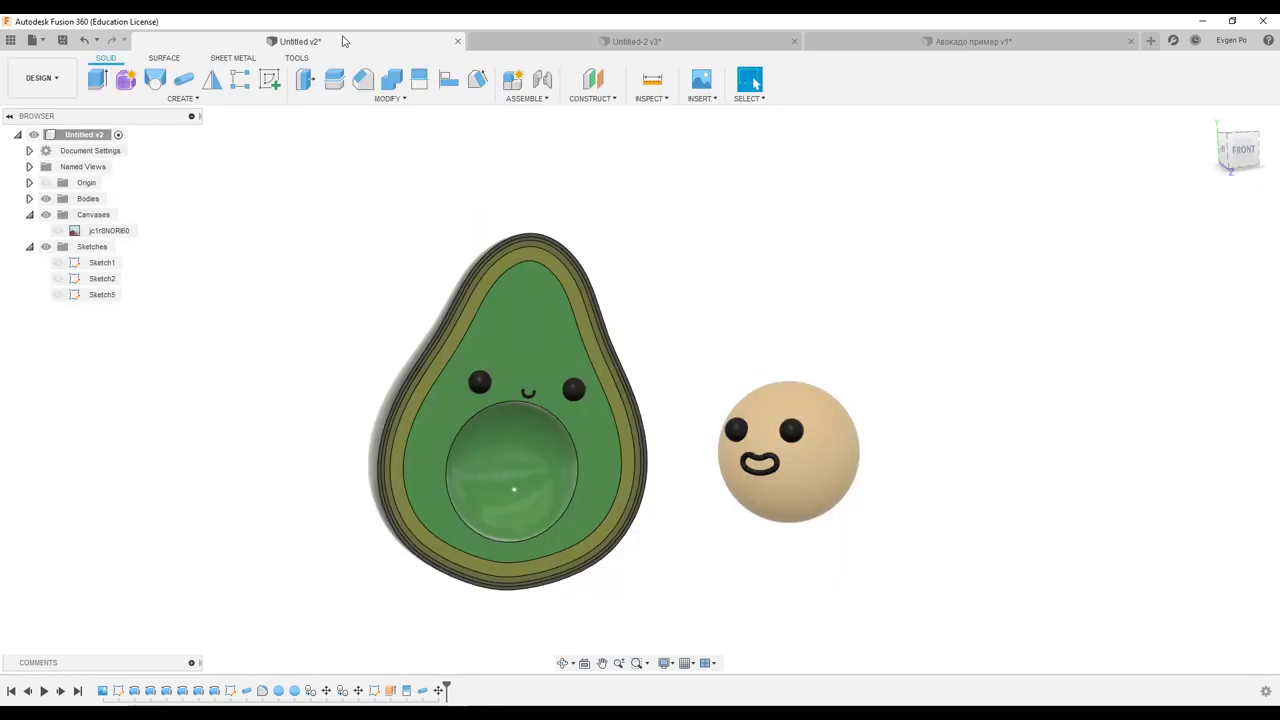
pyautogui.click(57, 263)
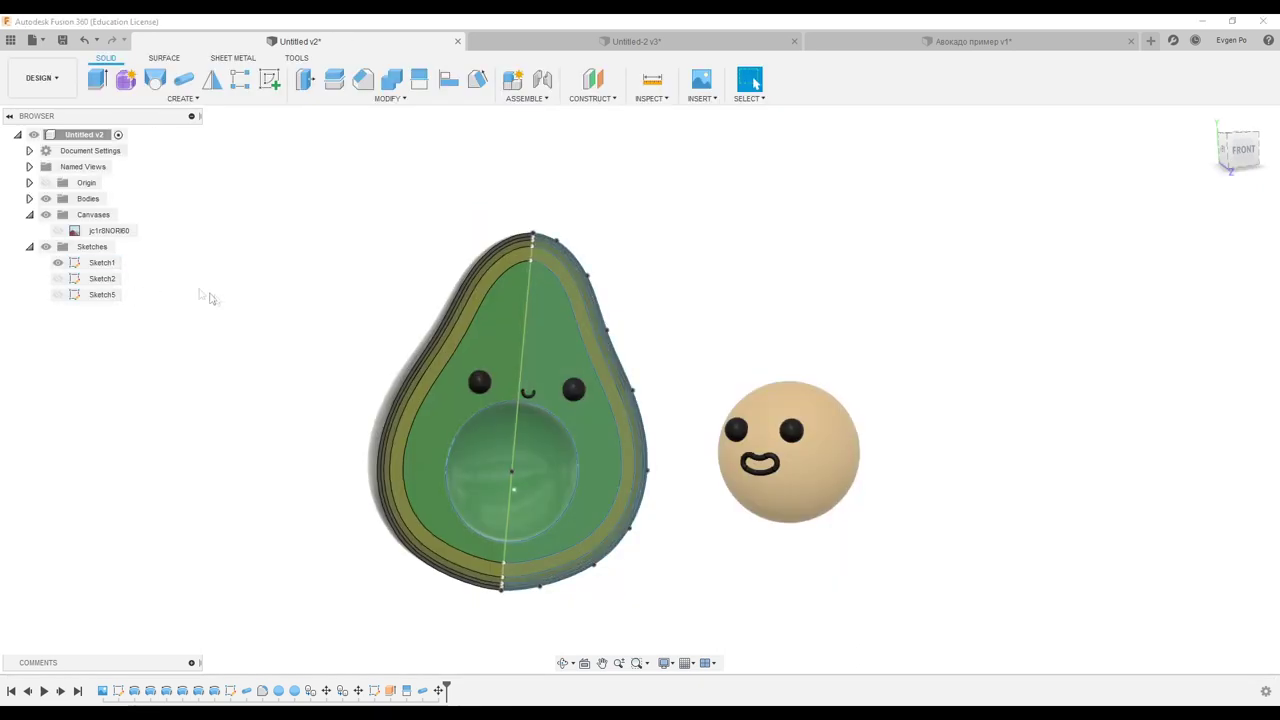
pyautogui.click(57, 231)
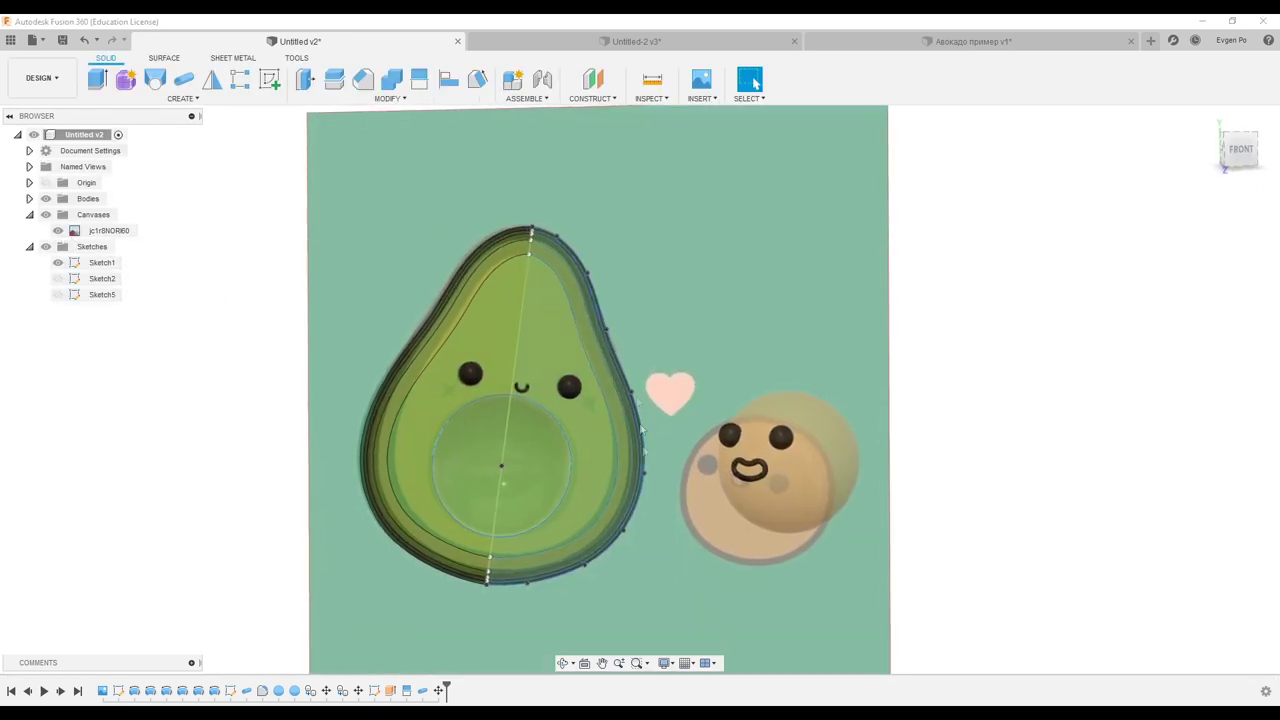
# Orbit around the avocado model, then replay its construction history on the timeline
pyautogui.keyDown('shift'); pyautogui.moveTo(551, 309); pyautogui.dragTo(572, 314, button='middle'); pyautogui.keyUp('shift')
pyautogui.scroll(3, 573, 275)
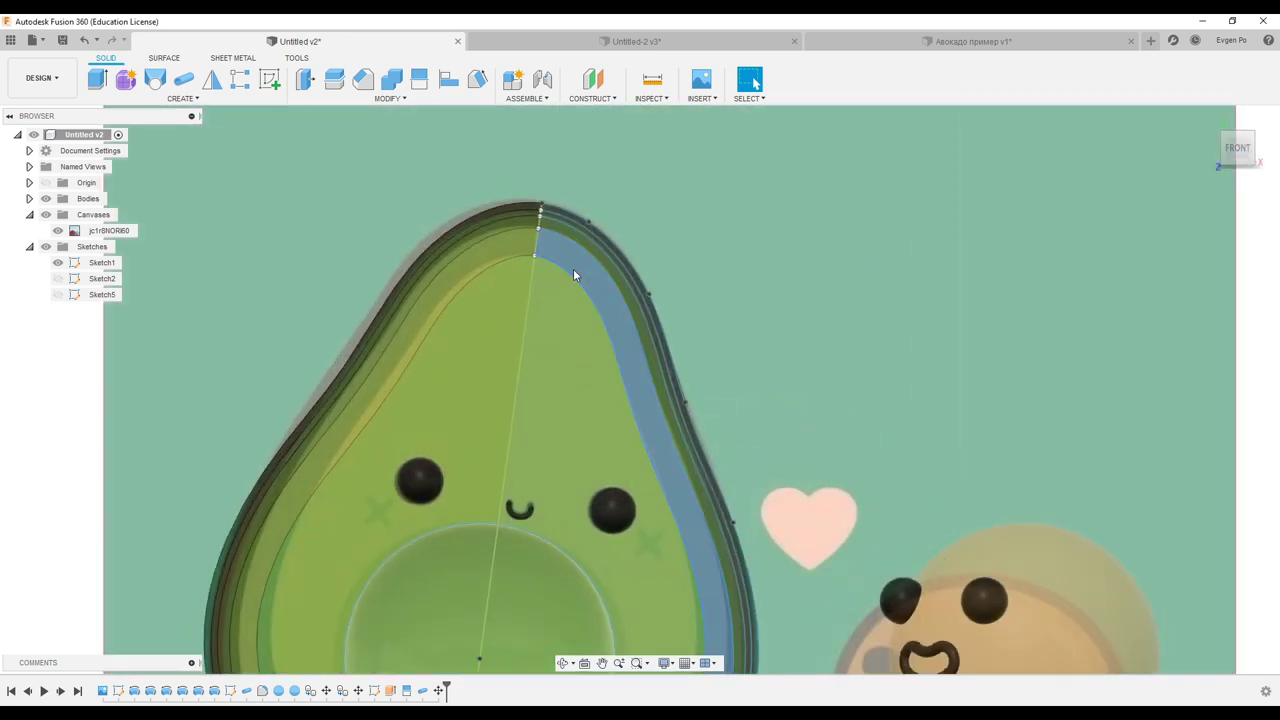
pyautogui.scroll(2, 574, 255)
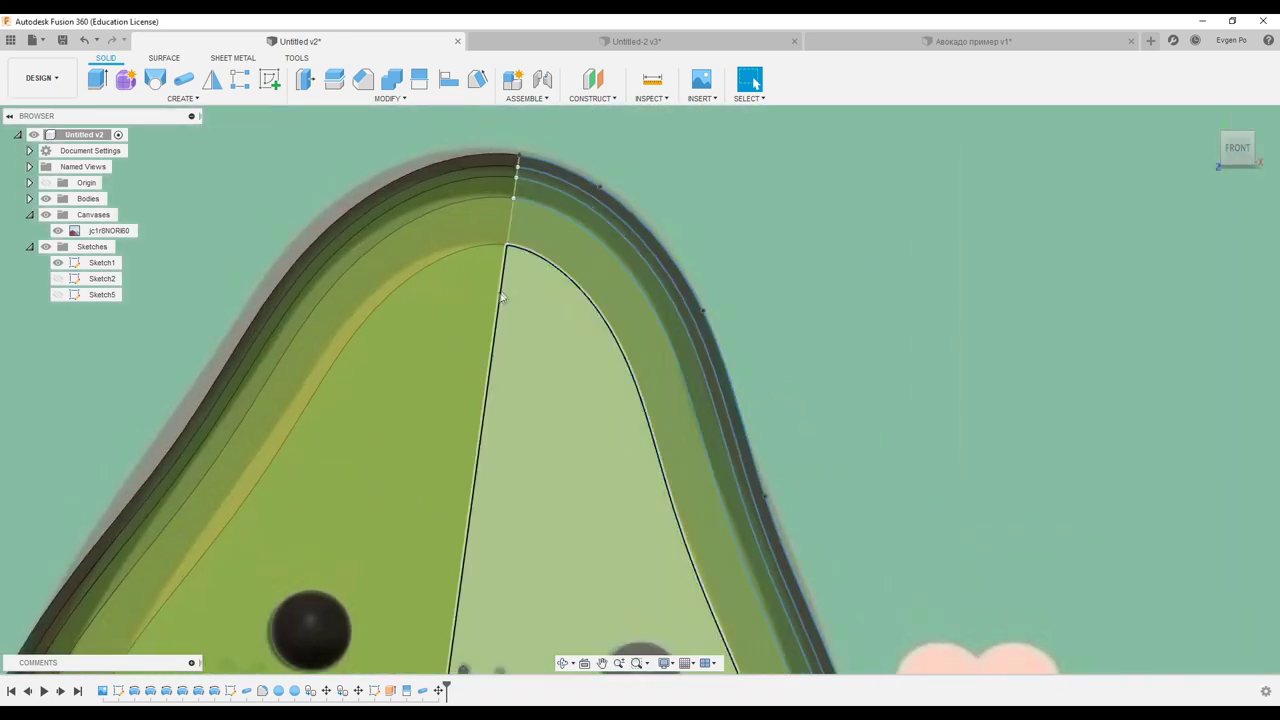
pyautogui.scroll(-5, 508, 298)
pyautogui.keyDown('shift'); pyautogui.moveTo(507, 299); pyautogui.dragTo(574, 387, button='middle'); pyautogui.keyUp('shift')
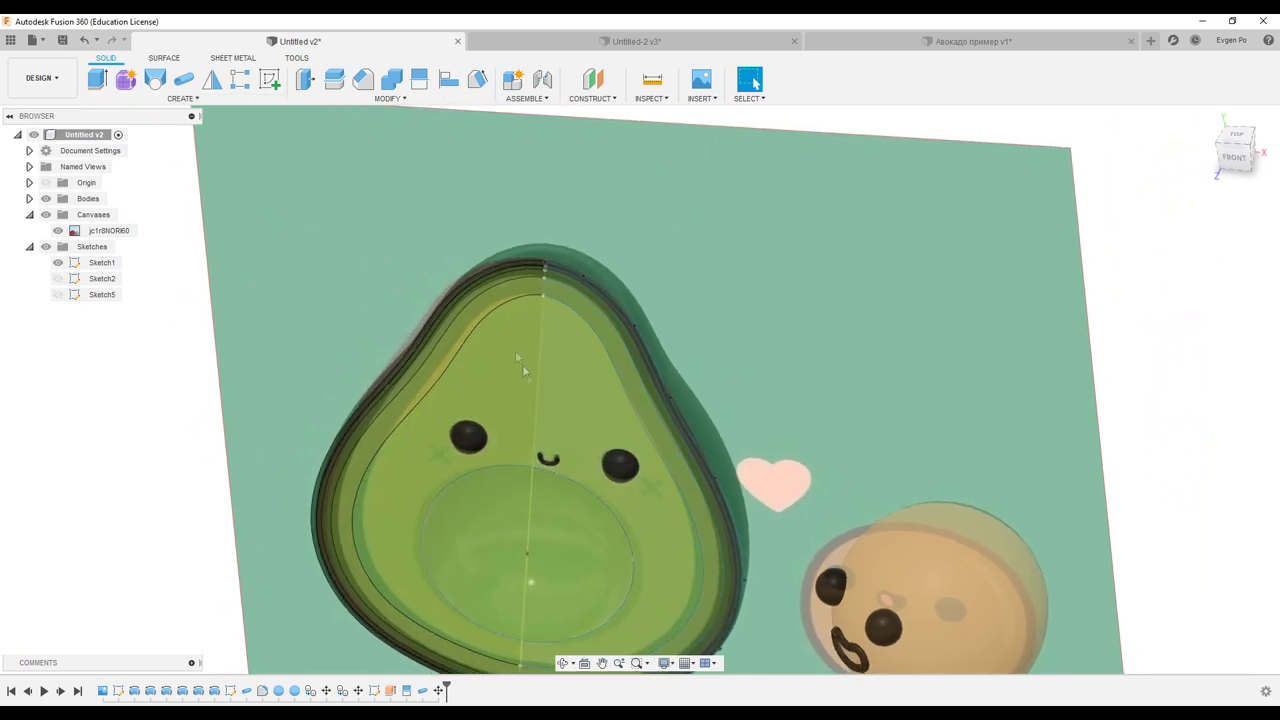
pyautogui.keyDown('shift'); pyautogui.moveTo(506, 336); pyautogui.dragTo(555, 391, button='middle'); pyautogui.keyUp('shift')
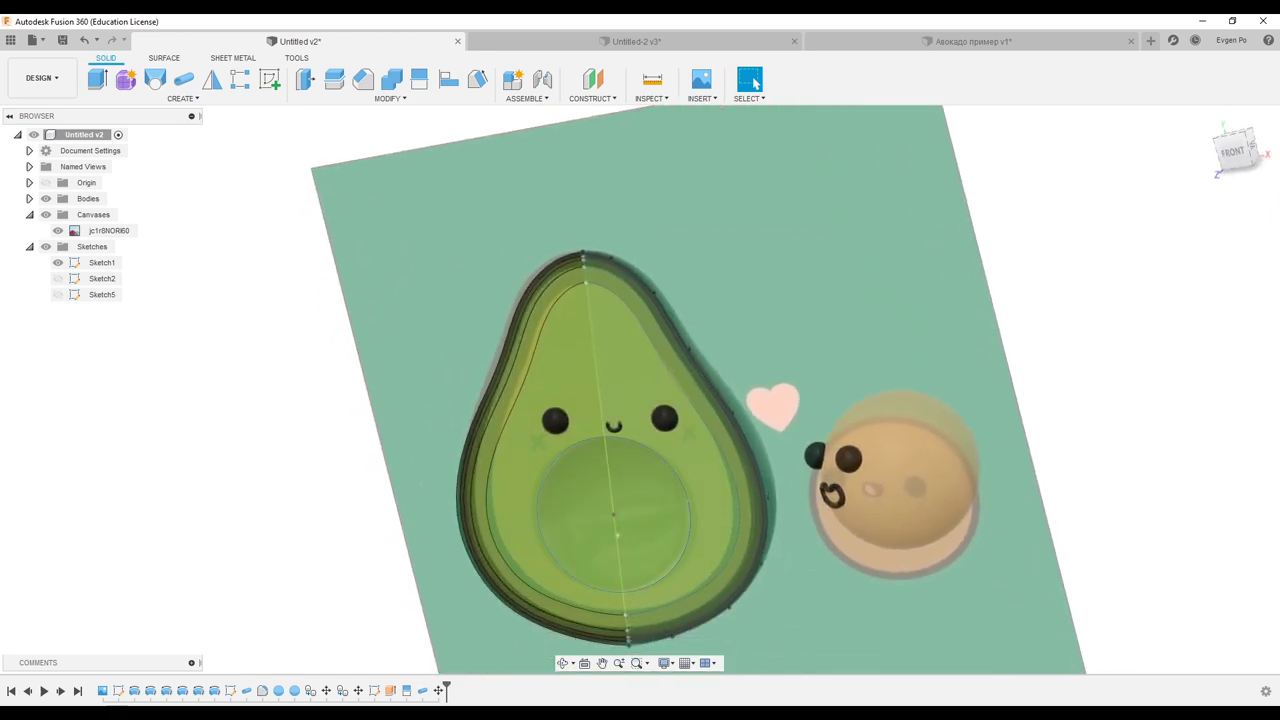
pyautogui.click(44, 692)
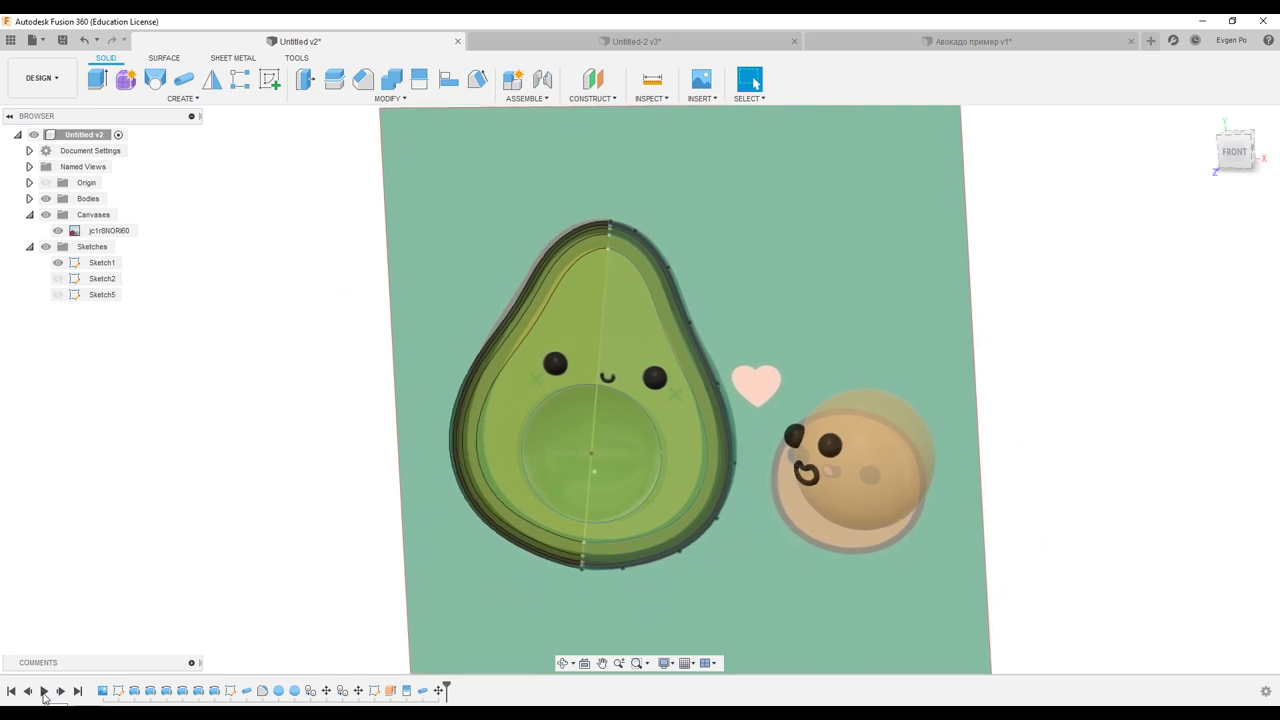
pyautogui.click(44, 692)
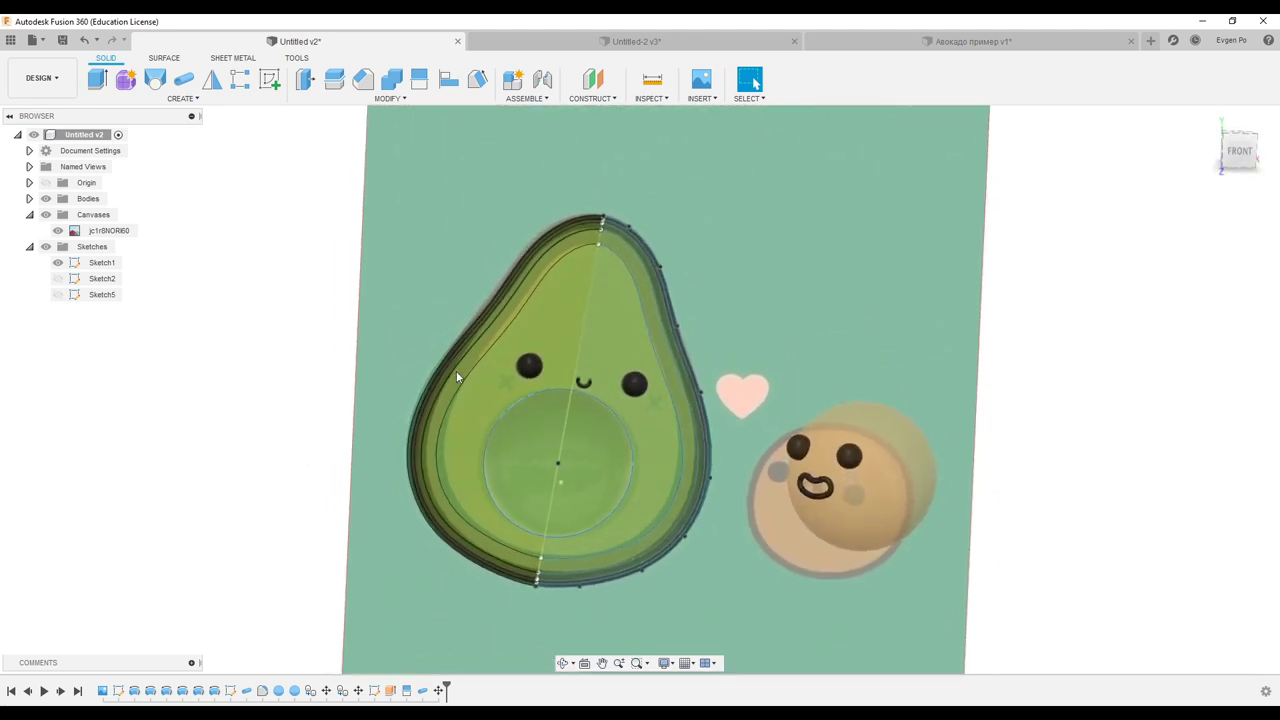
# Bring up the Untitled-2 v3 design and orbit its rendered avocado and pit
pyautogui.moveTo(478, 355)
pyautogui.keyDown('shift'); pyautogui.mouseDown(button='middle')
pyautogui.moveTo(574, 342)
pyautogui.moveTo(620, 300)
pyautogui.mouseUp(button='middle'); pyautogui.keyUp('shift')
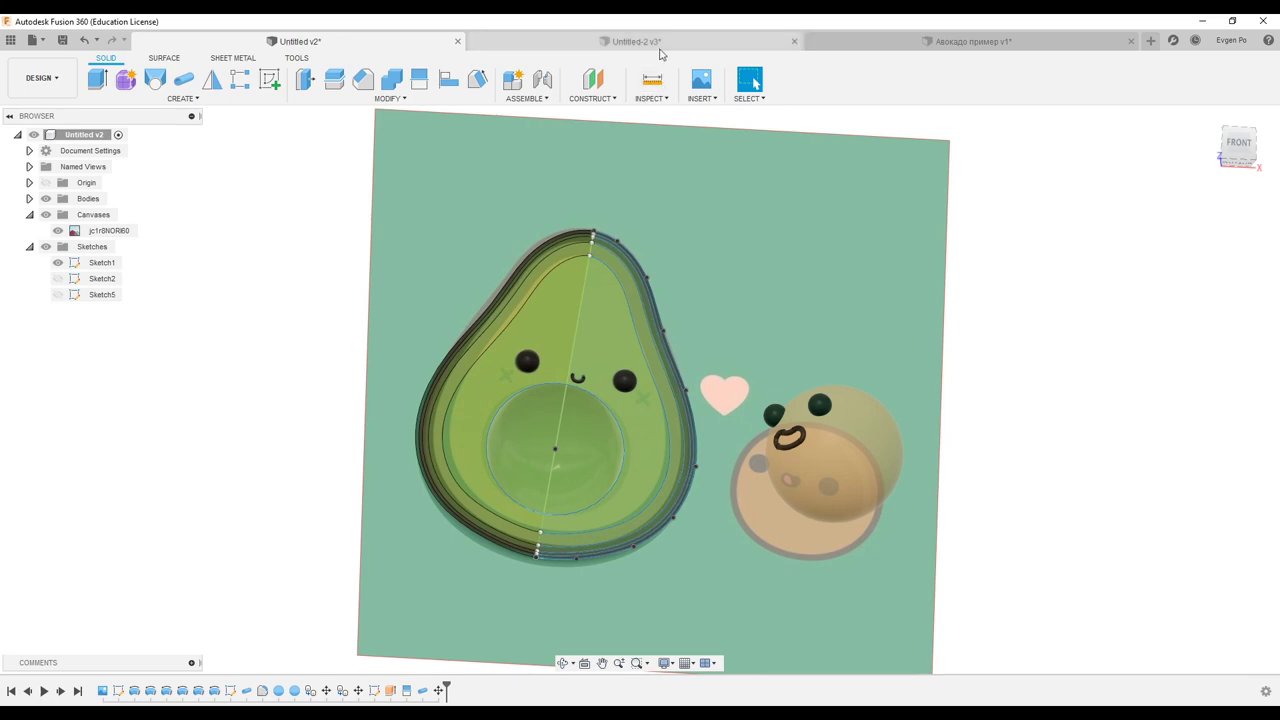
pyautogui.click(659, 46)
pyautogui.moveTo(743, 323)
pyautogui.keyDown('shift'); pyautogui.mouseDown(button='middle')
pyautogui.moveTo(689, 354)
pyautogui.moveTo(697, 286)
pyautogui.moveTo(730, 323)
pyautogui.mouseUp(button='middle'); pyautogui.keyUp('shift')
pyautogui.scroll(-5, 730, 323)
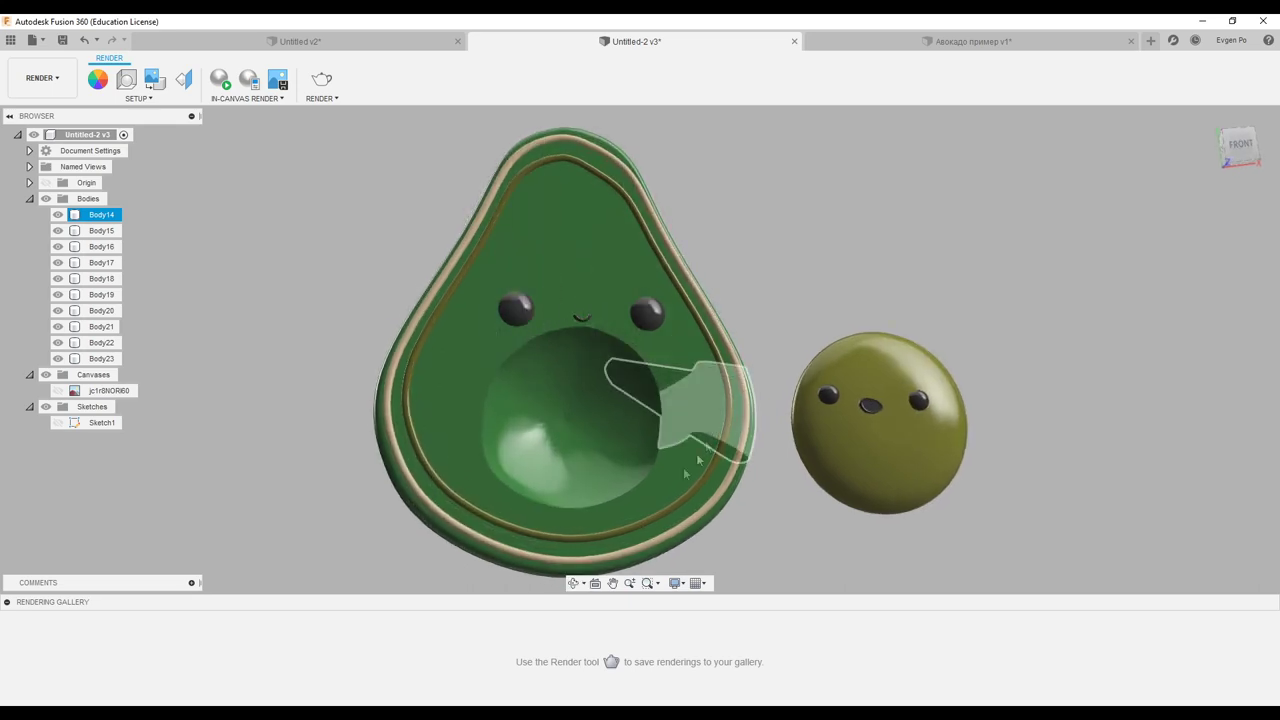
# Switch the workspace to DESIGN and return to the 'Авокадо пример v1' reference-image document
pyautogui.moveTo(560, 330)
pyautogui.keyDown('shift'); pyautogui.mouseDown(button='middle')
pyautogui.moveTo(577, 241)
pyautogui.moveTo(634, 274)
pyautogui.moveTo(503, 309)
pyautogui.moveTo(587, 292)
pyautogui.moveTo(584, 345)
pyautogui.moveTo(517, 347)
pyautogui.moveTo(445, 315)
pyautogui.moveTo(389, 321)
pyautogui.mouseUp(button='middle'); pyautogui.keyUp('shift')
pyautogui.click(50, 78)
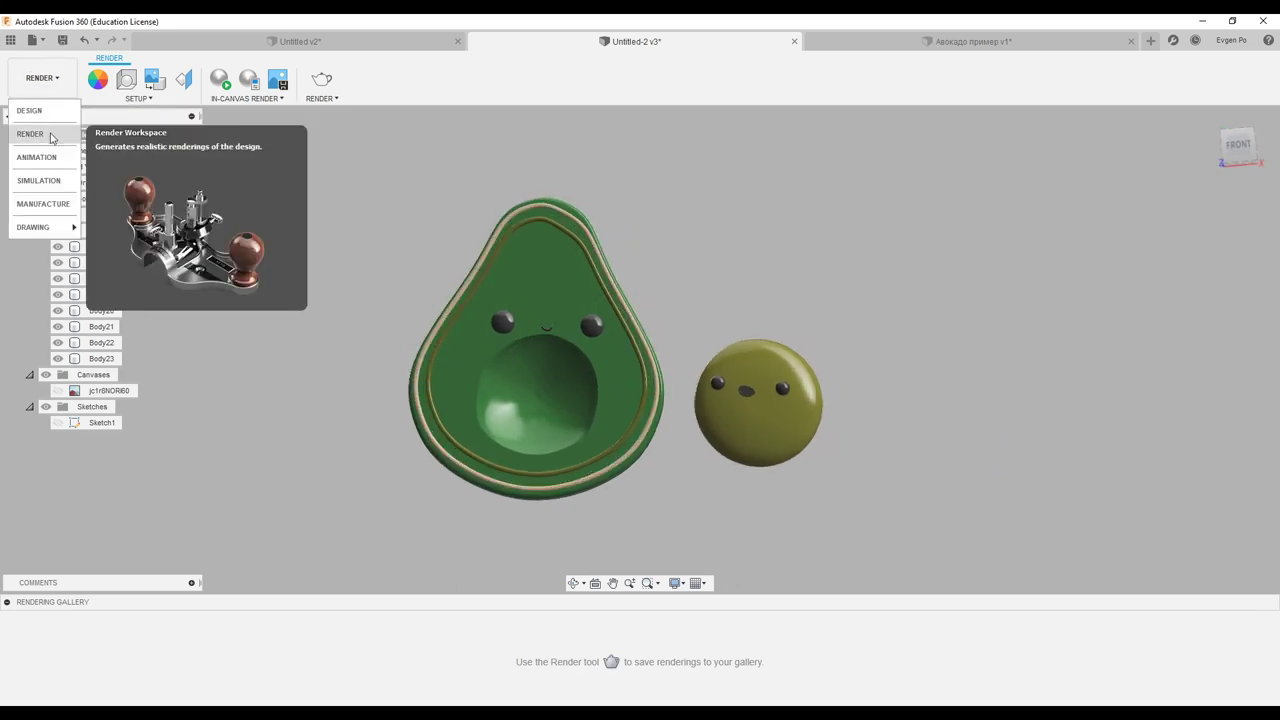
pyautogui.click(55, 112)
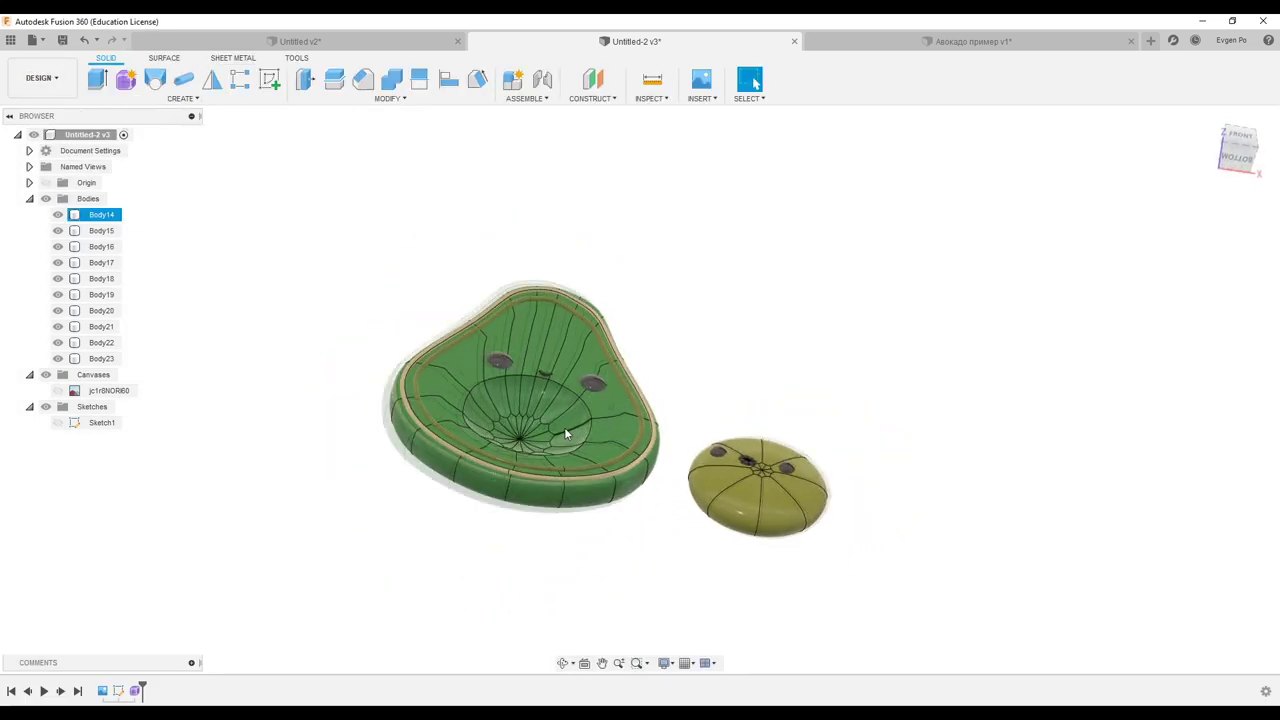
pyautogui.click(960, 42)
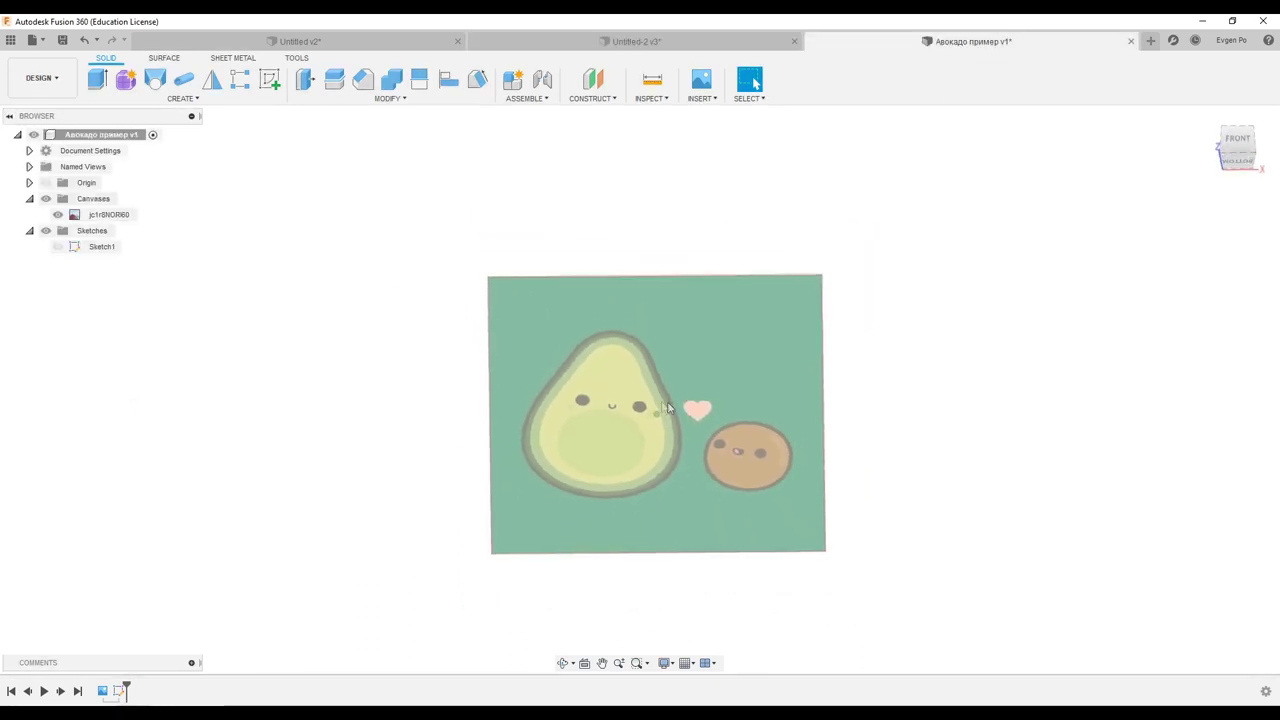
# Show the avocado outline sketch Sketch1 over the reference image
pyautogui.click(58, 246)
pyautogui.scroll(3, 630, 449)
pyautogui.scroll(3, 644, 445)
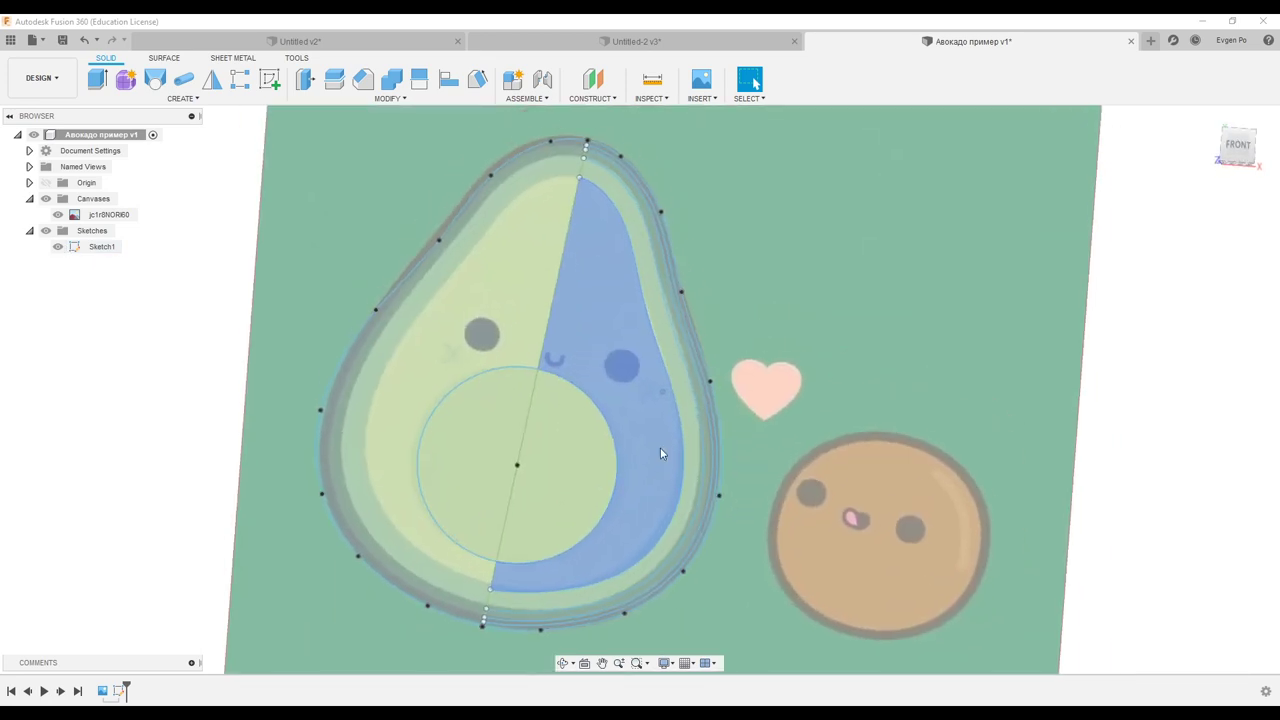
pyautogui.scroll(-1, 660, 453)
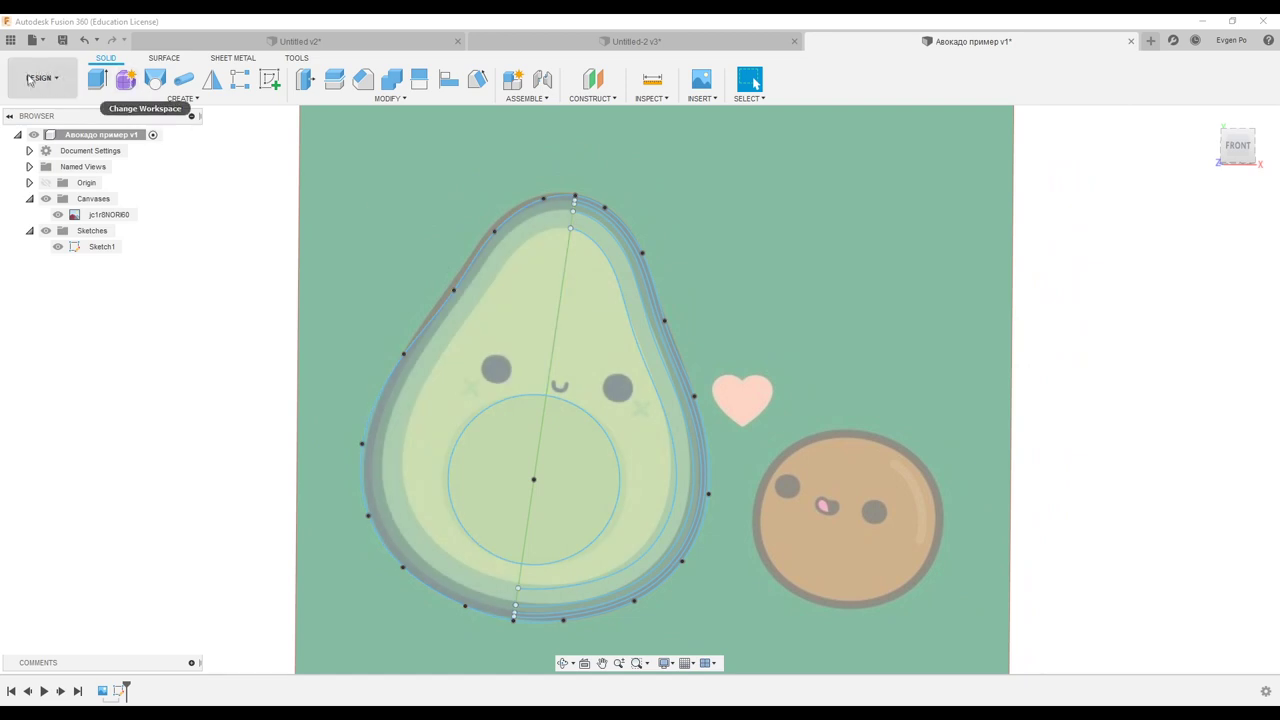
# Start a T-spline Form Extrude with the avocado's outer outline as its profile
pyautogui.click(125, 82)
pyautogui.click(167, 99)
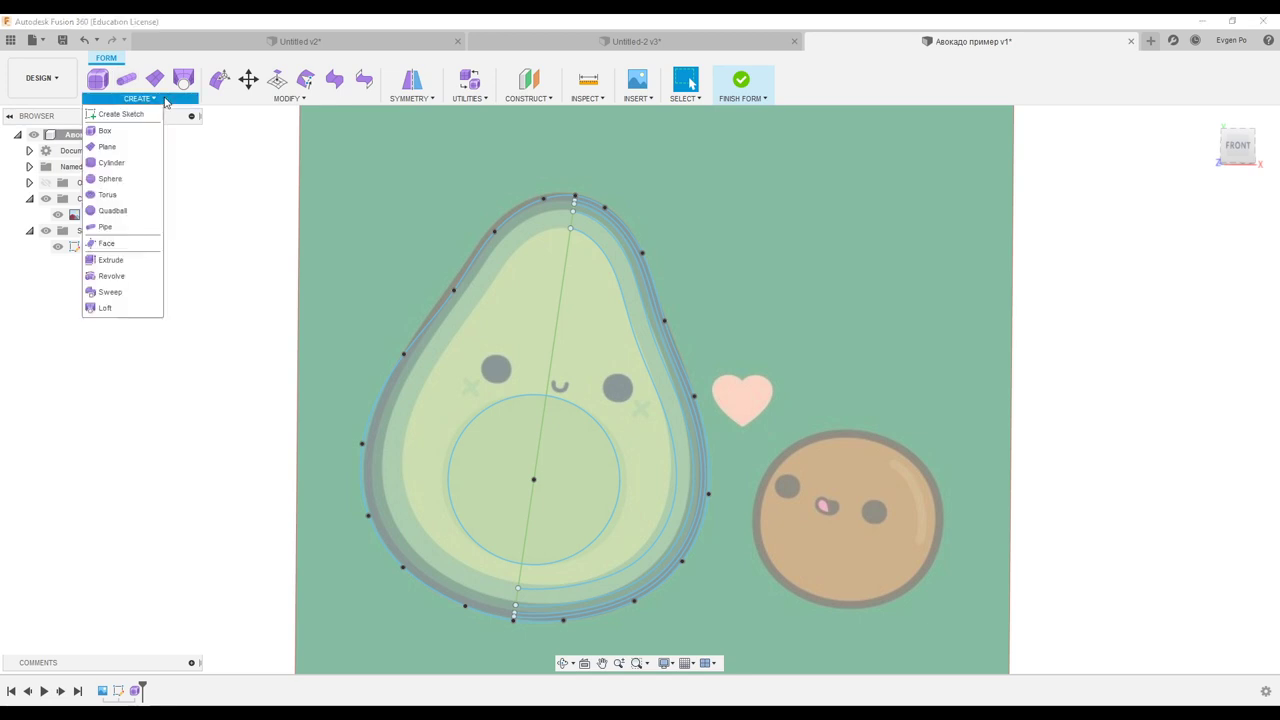
pyautogui.click(110, 260)
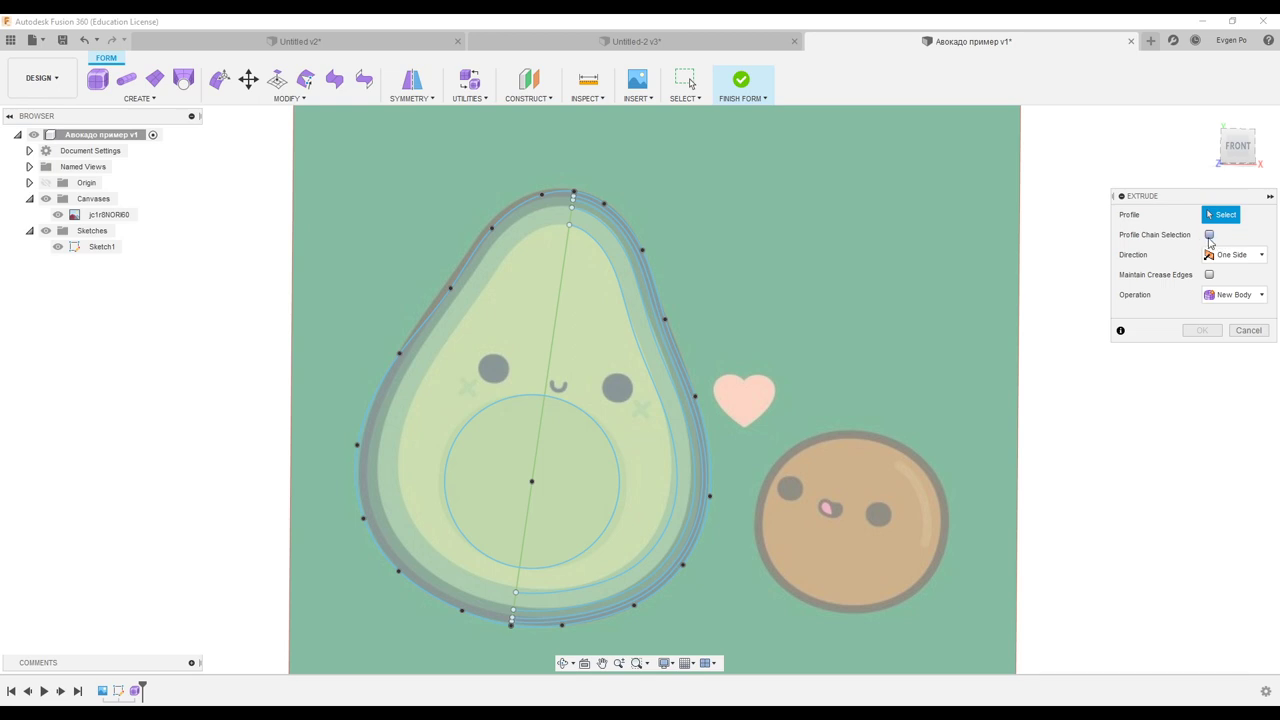
pyautogui.click(560, 187)
# Extrude the avocado outline 6.00 mm upward and square up the front view
pyautogui.scroll(3, 595, 203)
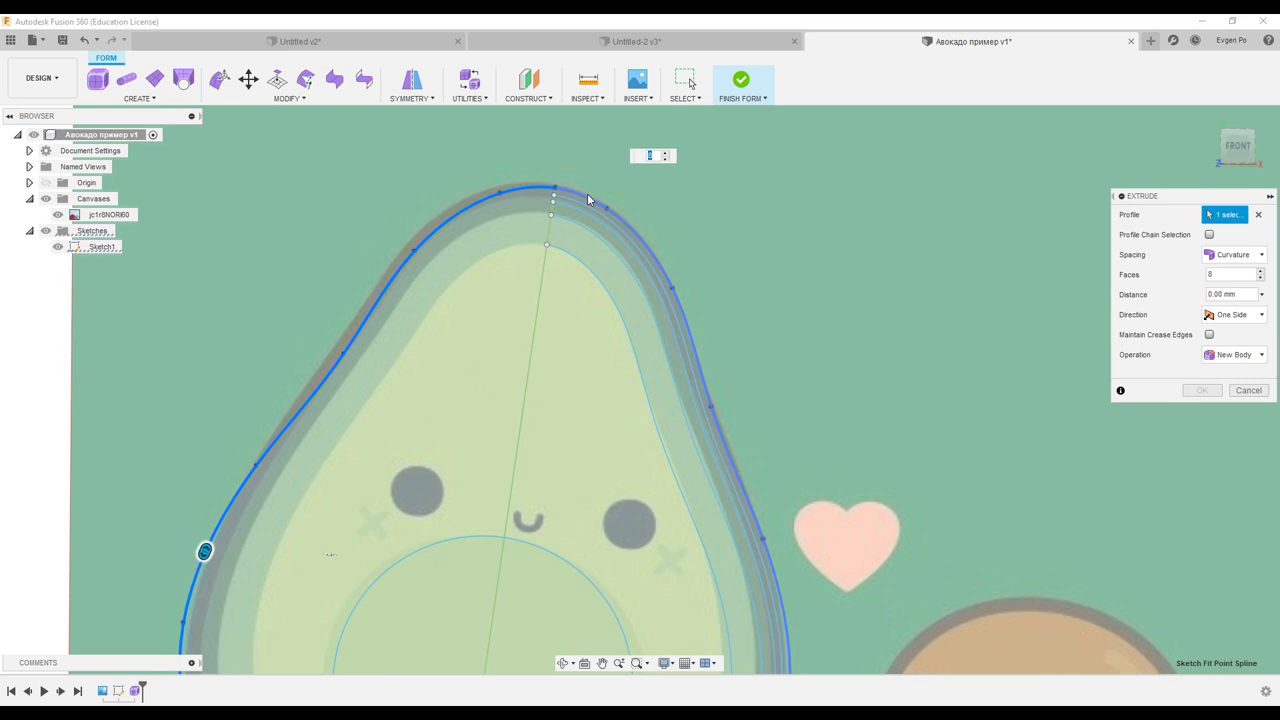
pyautogui.scroll(-3, 600, 165)
pyautogui.keyDown('shift'); pyautogui.moveTo(600, 162); pyautogui.dragTo(570, 407, button='middle'); pyautogui.keyUp('shift')
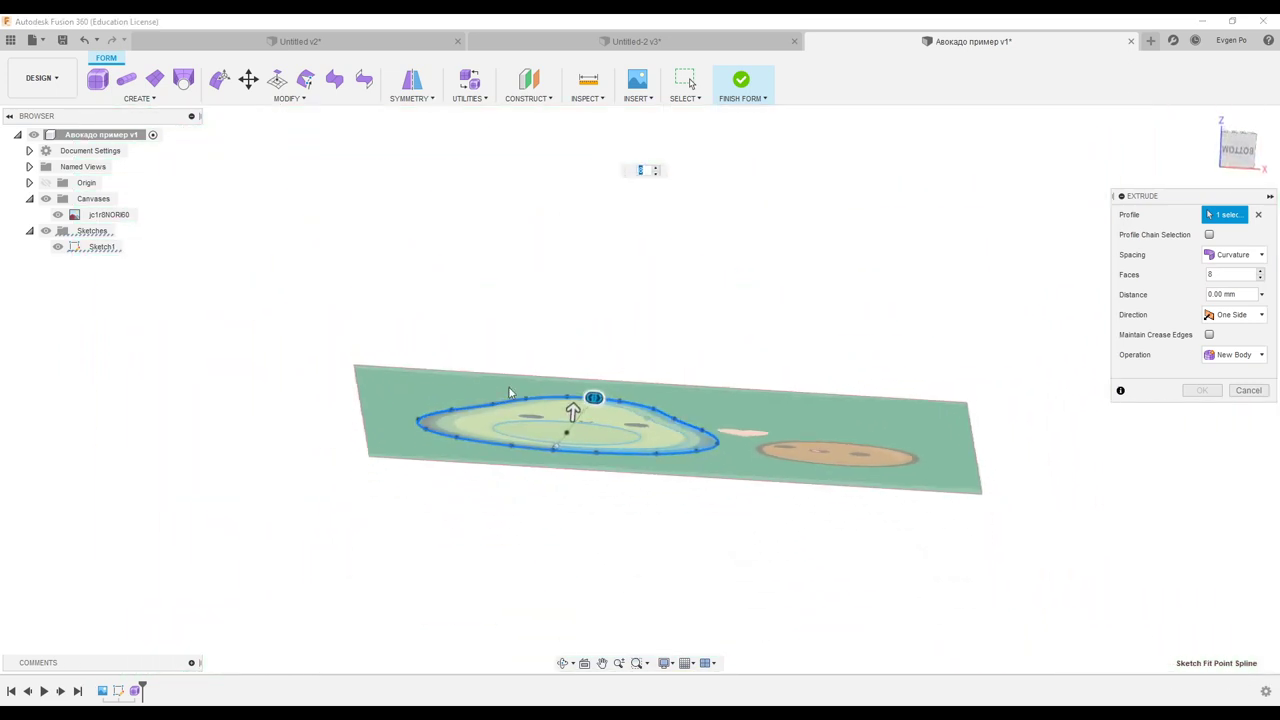
pyautogui.moveTo(570, 407); pyautogui.dragTo(574, 370)
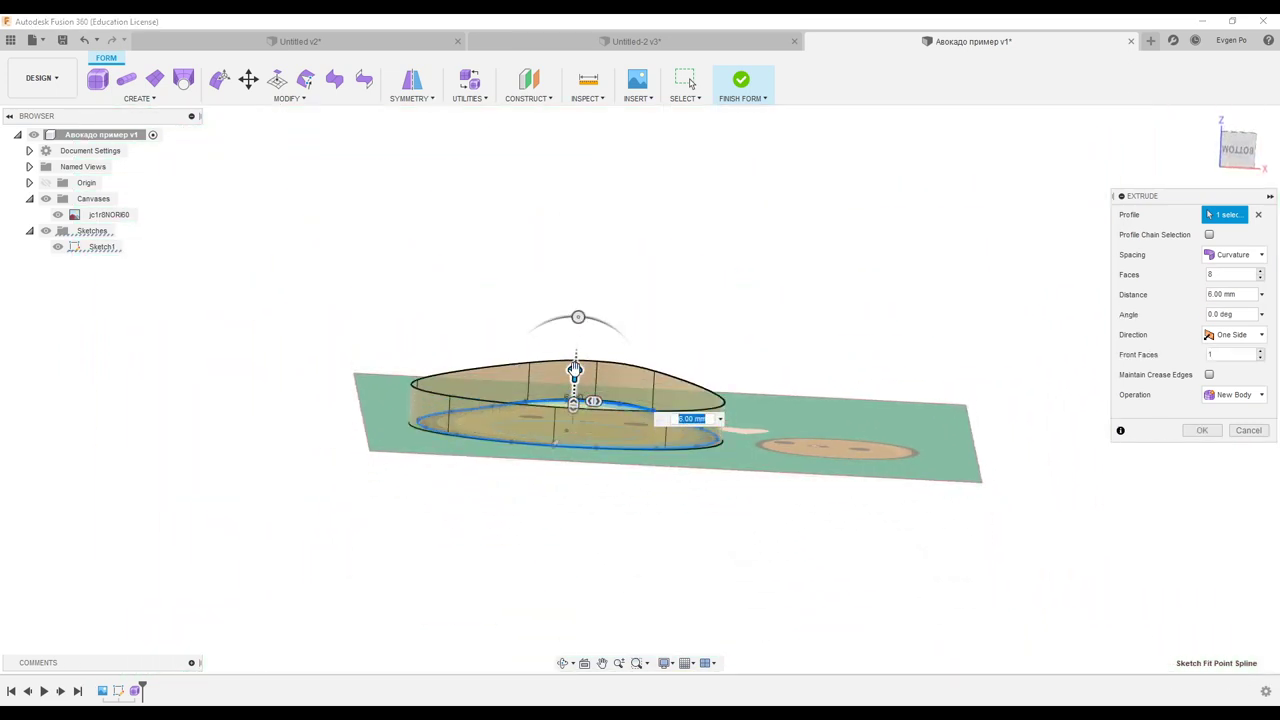
pyautogui.keyDown('shift'); pyautogui.moveTo(574, 370); pyautogui.dragTo(565, 410, button='middle'); pyautogui.keyUp('shift')
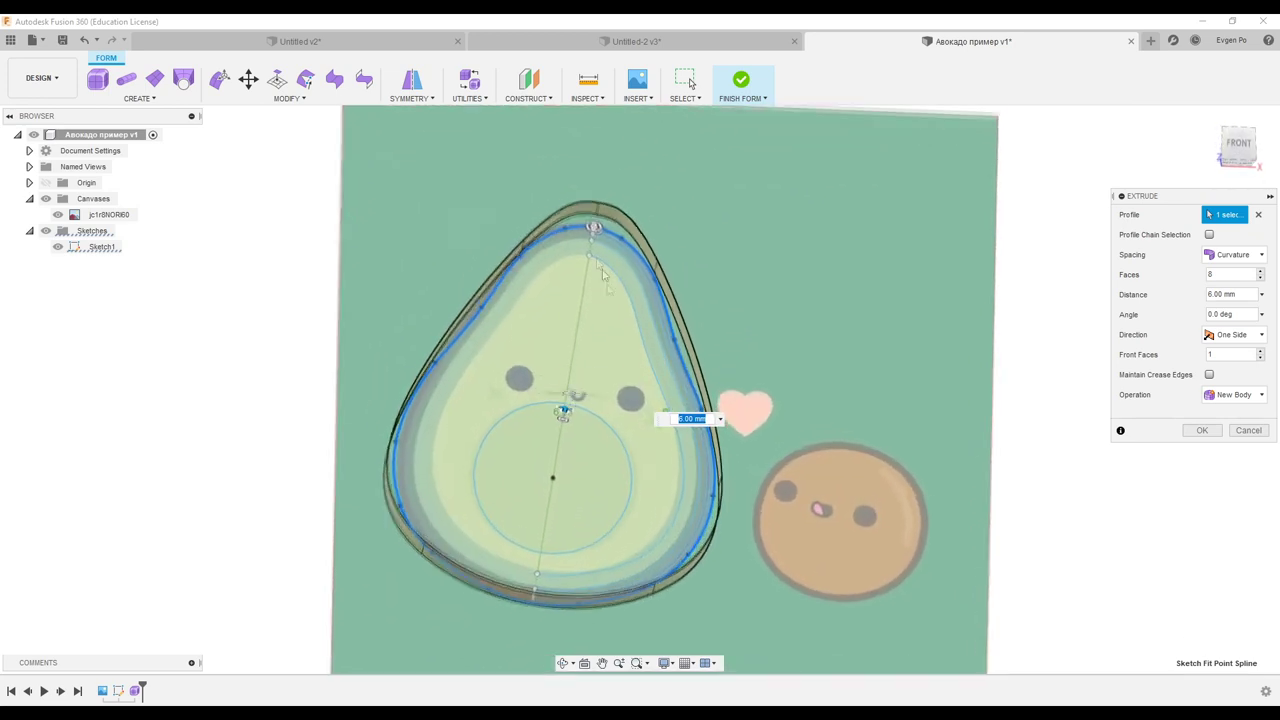
pyautogui.keyDown('shift'); pyautogui.moveTo(610, 305); pyautogui.dragTo(672, 316, button='middle'); pyautogui.keyUp('shift')
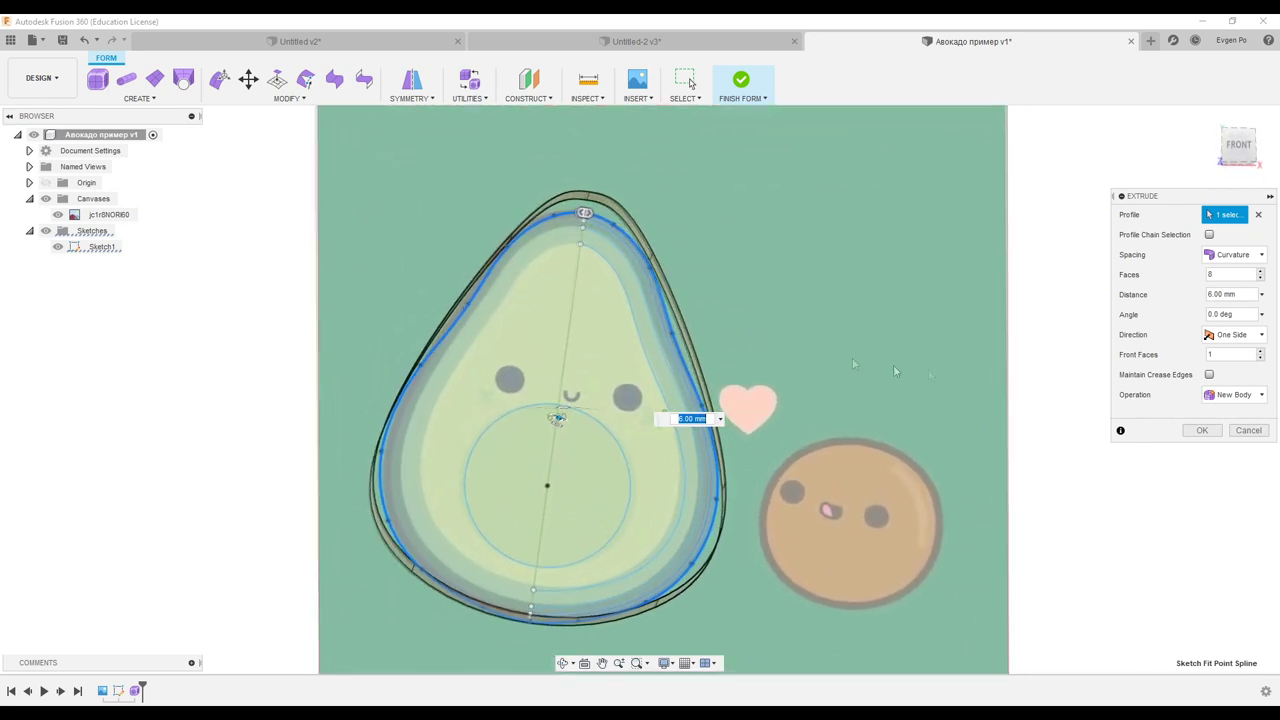
pyautogui.keyDown('shift'); pyautogui.moveTo(554, 562); pyautogui.dragTo(725, 320, button='middle'); pyautogui.keyUp('shift')
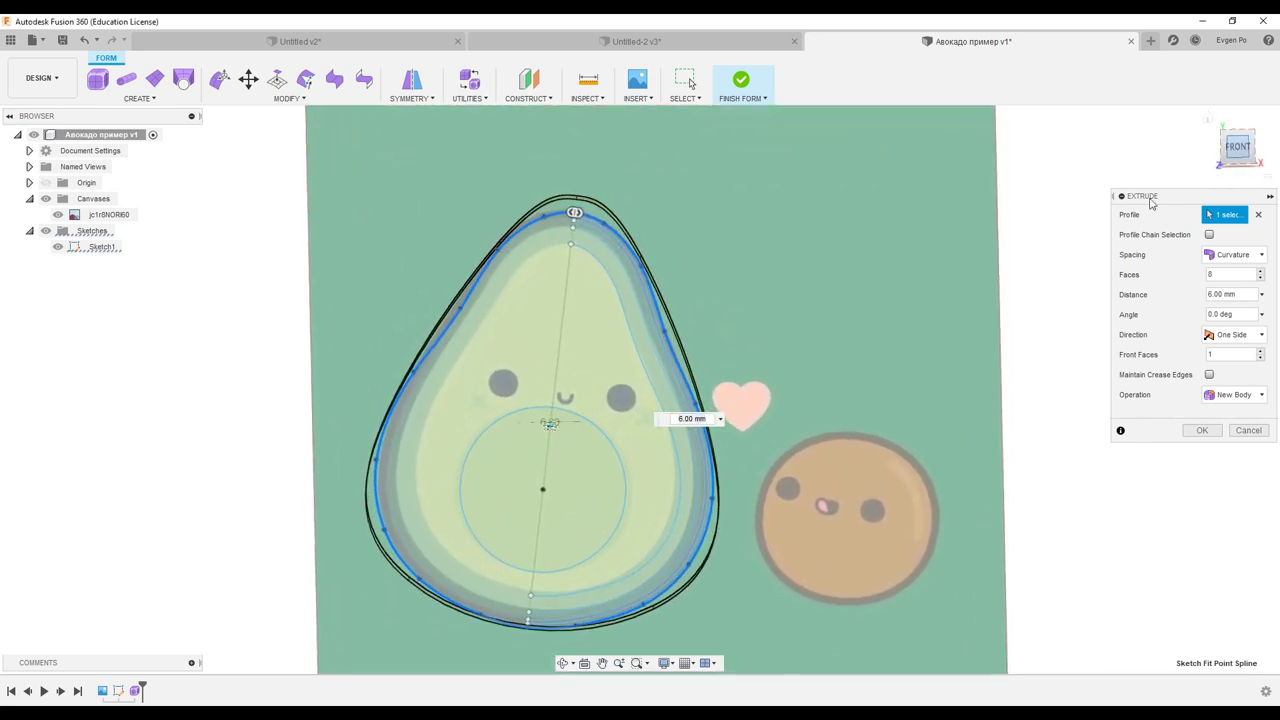
# Raise the extrusion to 14 faces, create it as new Body13, and inspect it
pyautogui.click(1261, 273)
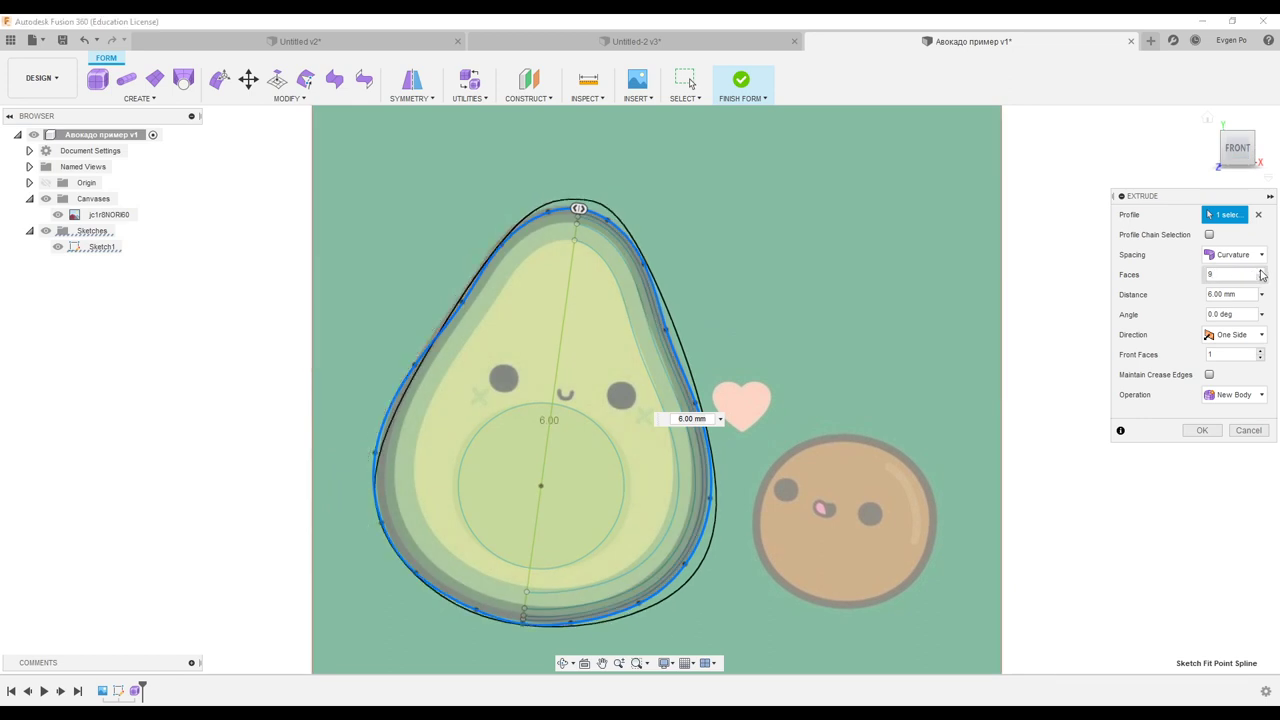
pyautogui.click(1261, 273)
pyautogui.write('12')
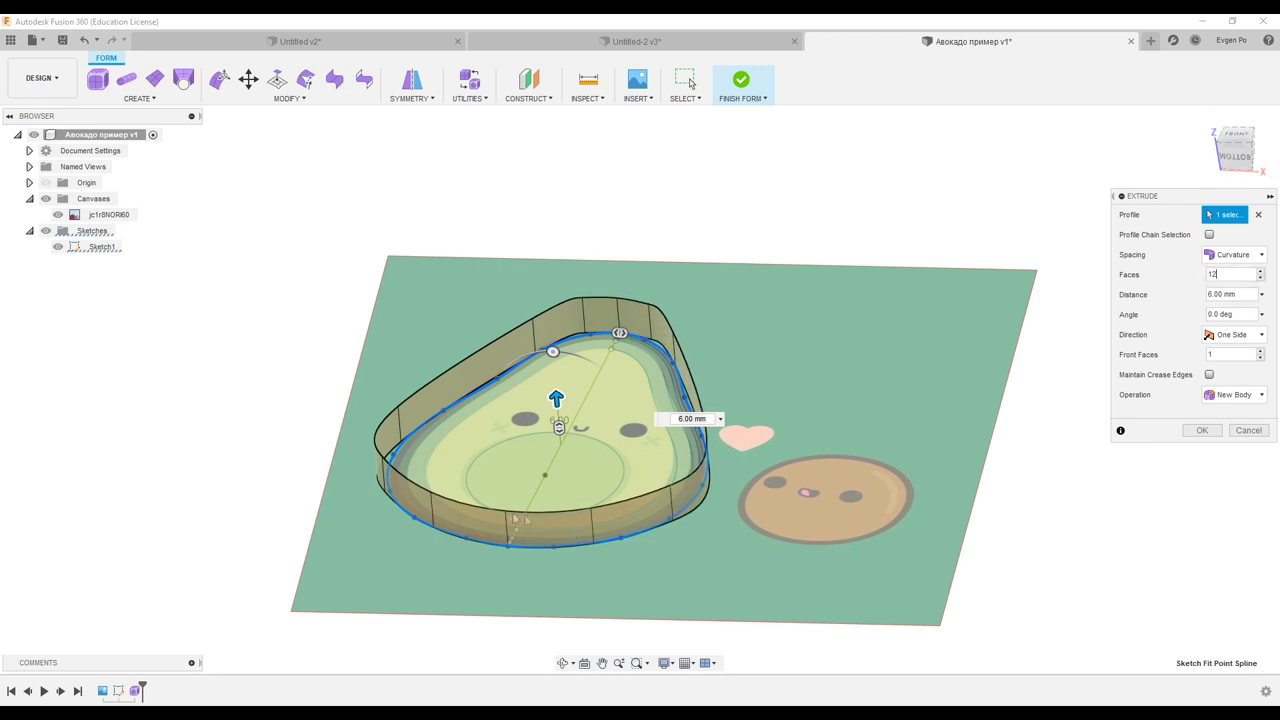
pyautogui.keyDown('shift'); pyautogui.moveTo(594, 522); pyautogui.dragTo(668, 484, button='middle'); pyautogui.keyUp('shift')
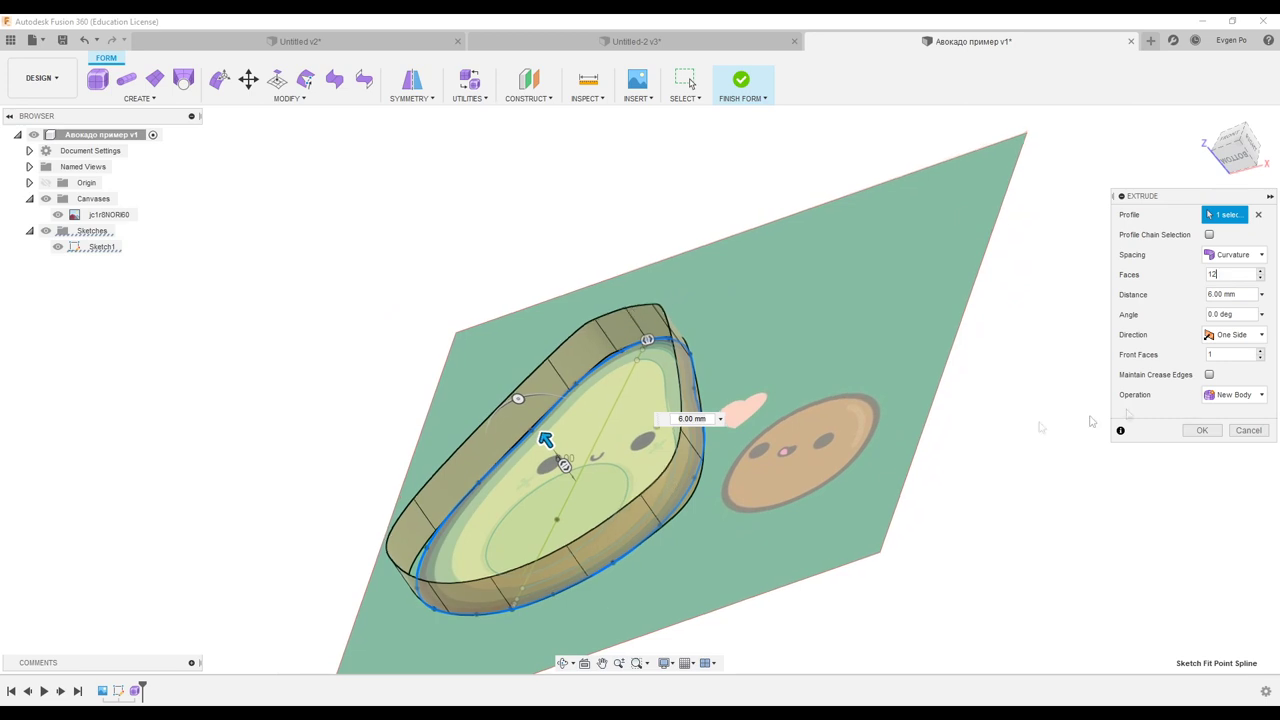
pyautogui.click(1262, 271)
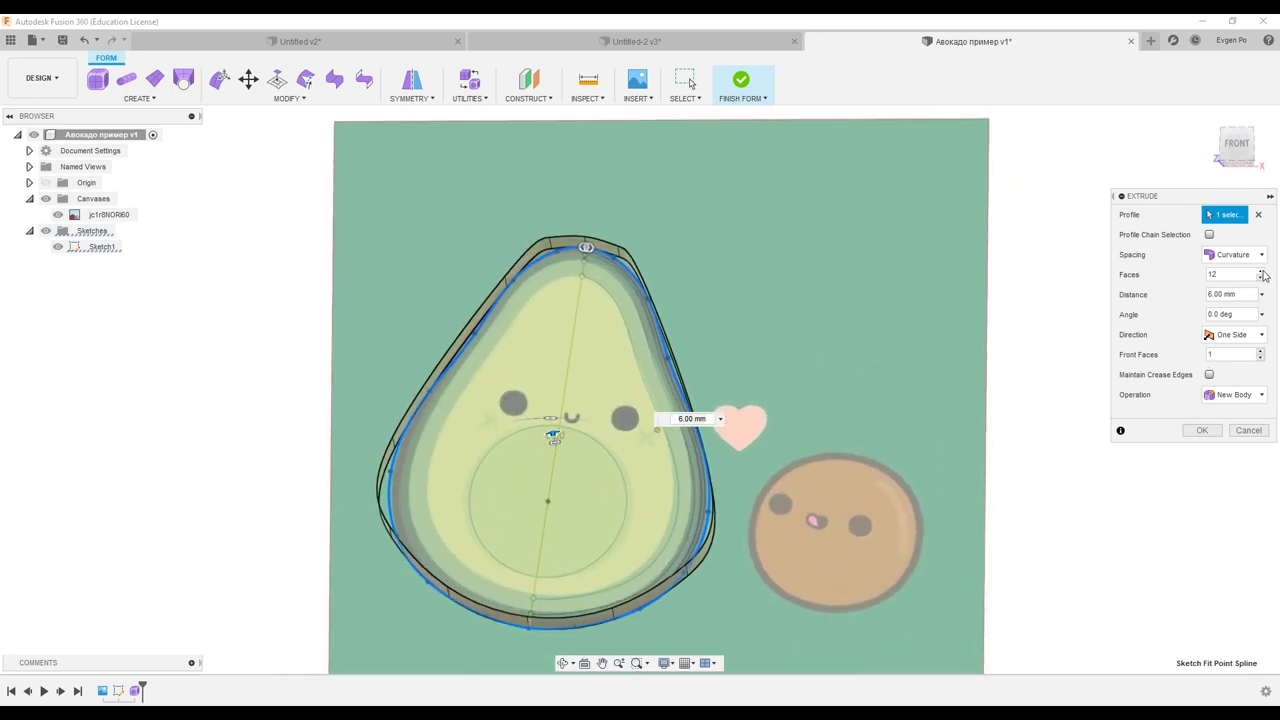
pyautogui.click(1262, 271)
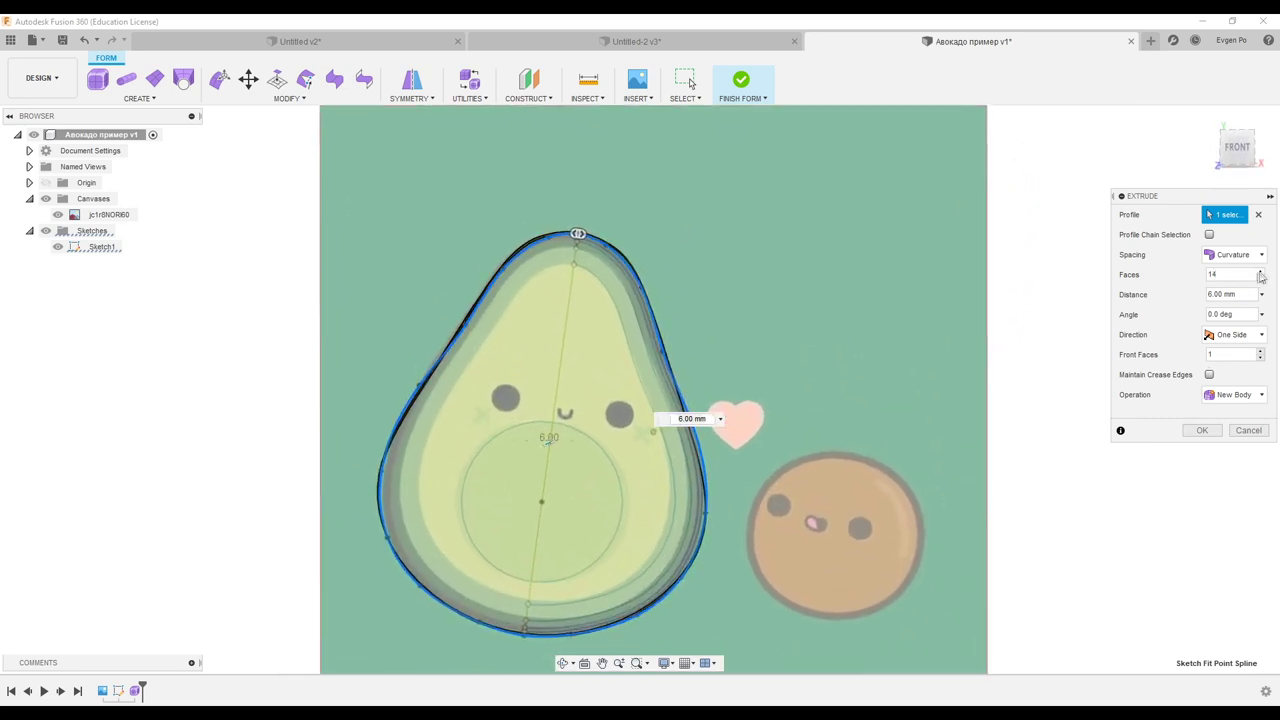
pyautogui.keyDown('shift'); pyautogui.moveTo(620, 320); pyautogui.dragTo(649, 332, button='middle'); pyautogui.keyUp('shift')
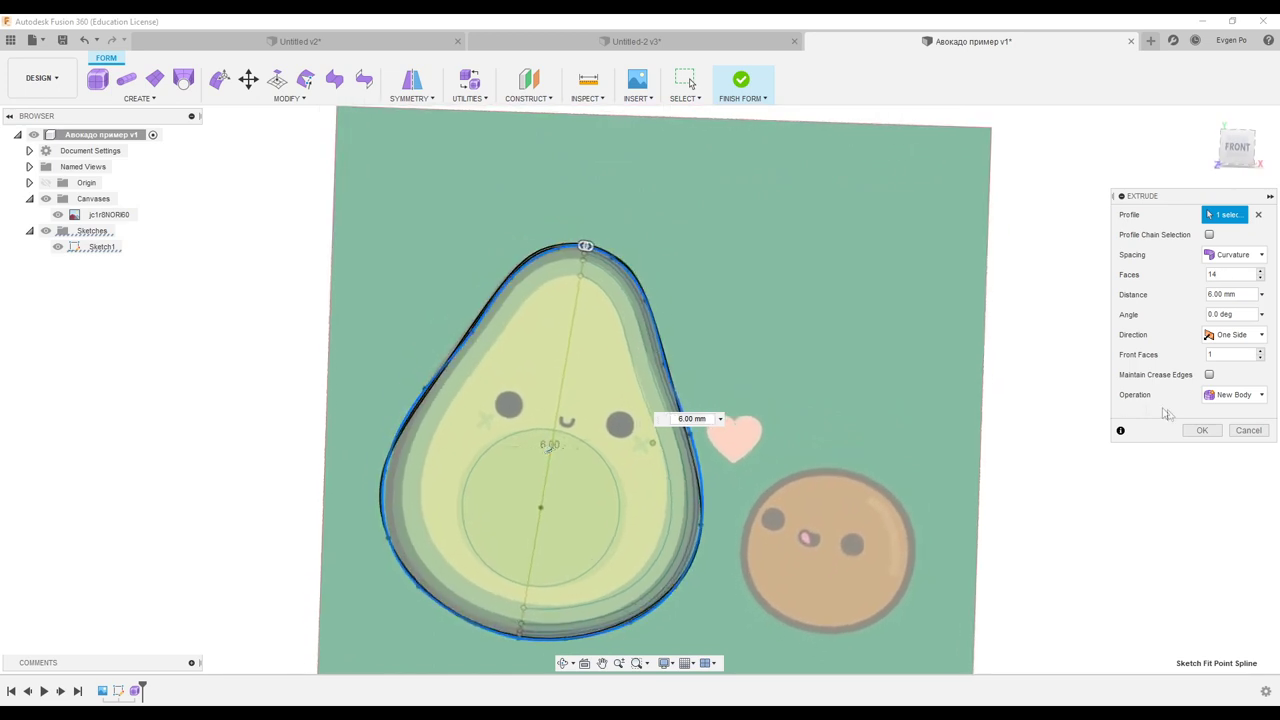
pyautogui.click(1201, 432)
pyautogui.keyDown('shift'); pyautogui.moveTo(764, 454); pyautogui.dragTo(699, 216, button='middle'); pyautogui.keyUp('shift')
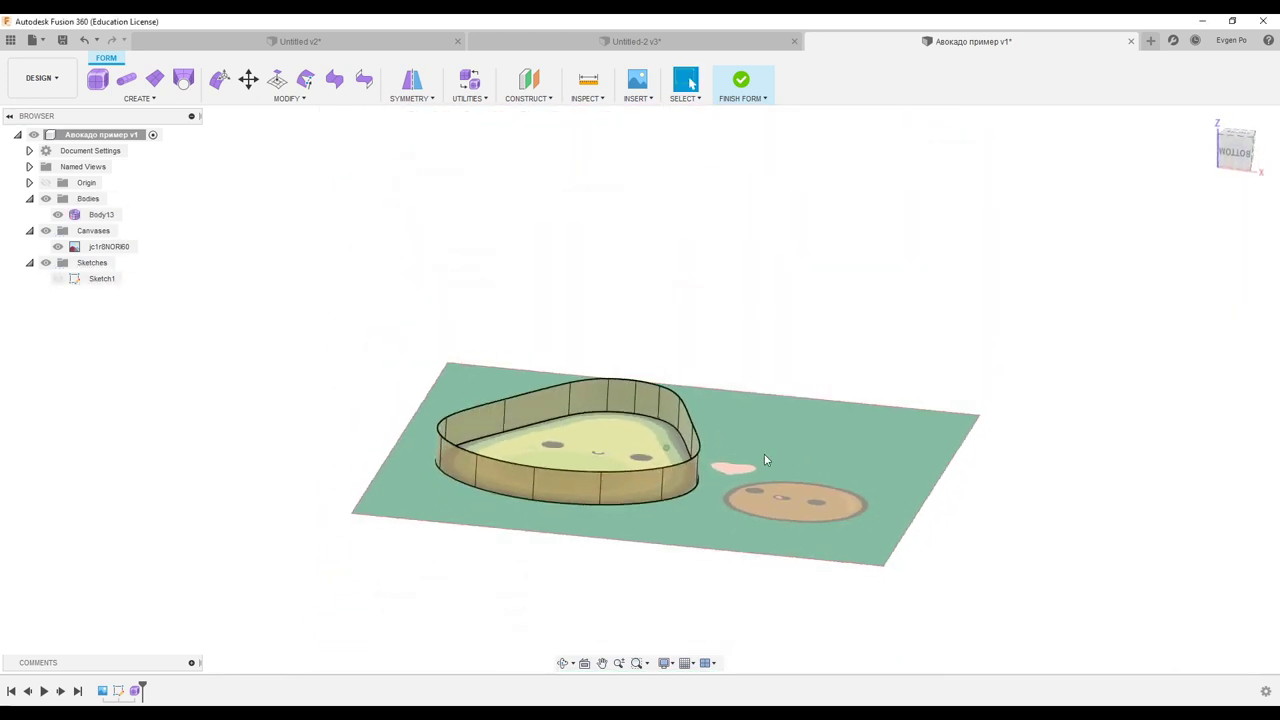
pyautogui.keyDown('shift'); pyautogui.moveTo(699, 216); pyautogui.dragTo(743, 413, button='middle'); pyautogui.keyUp('shift')
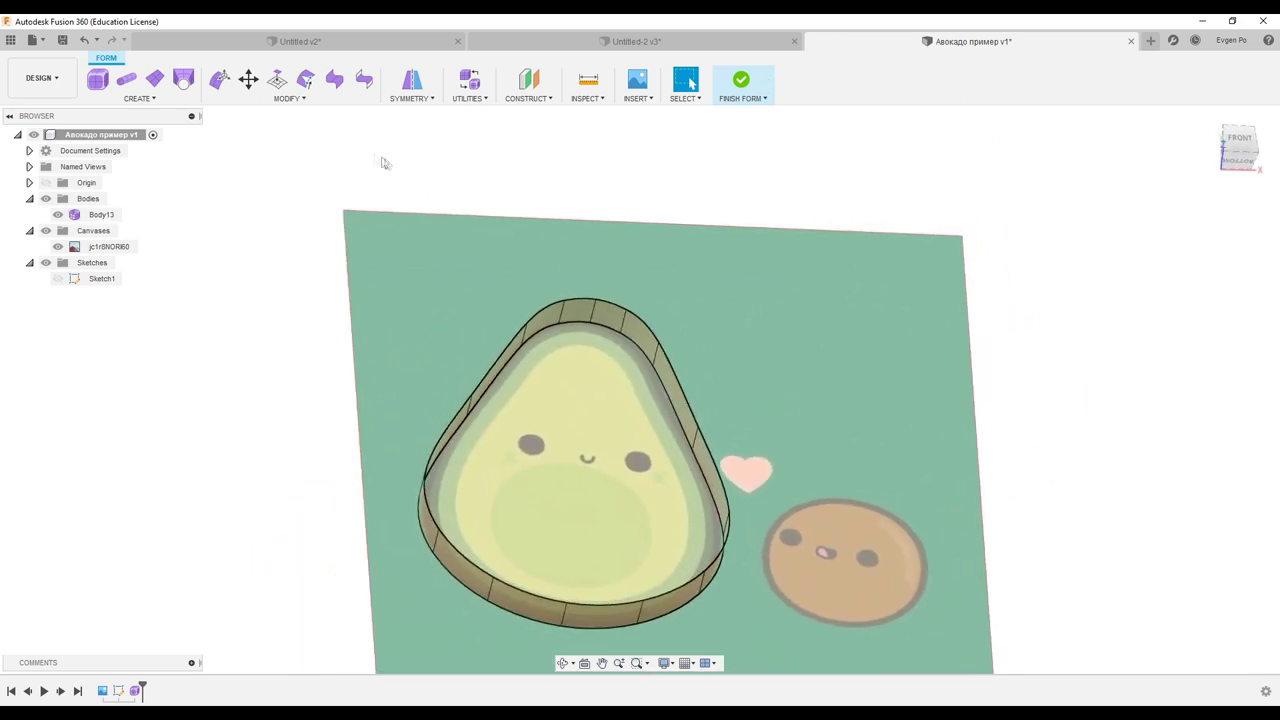
# In Edit Form, select the wall's top edge loop and view it from the side
pyautogui.click(221, 81)
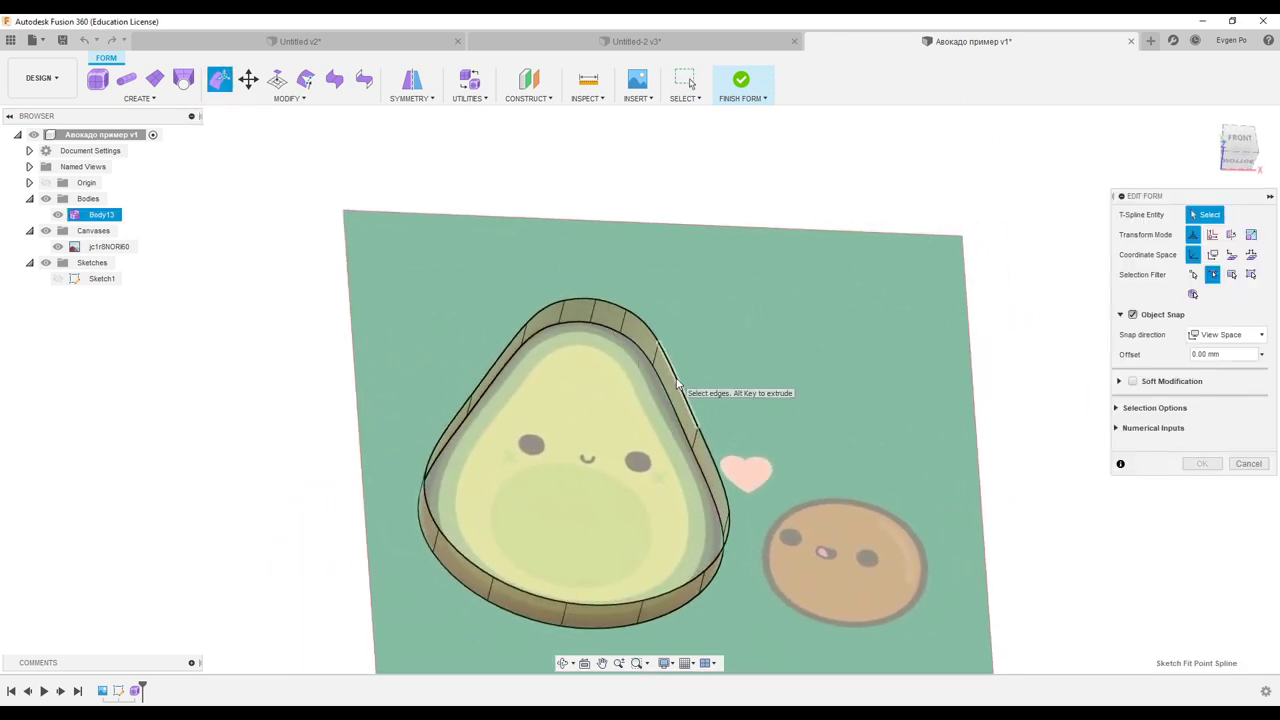
pyautogui.doubleClick(677, 383)
pyautogui.moveTo(784, 363)
pyautogui.keyDown('shift'); pyautogui.mouseDown(button='middle')
pyautogui.moveTo(422, 480)
pyautogui.moveTo(600, 335)
pyautogui.moveTo(1262, 176)
pyautogui.mouseUp(button='middle'); pyautogui.keyUp('shift')
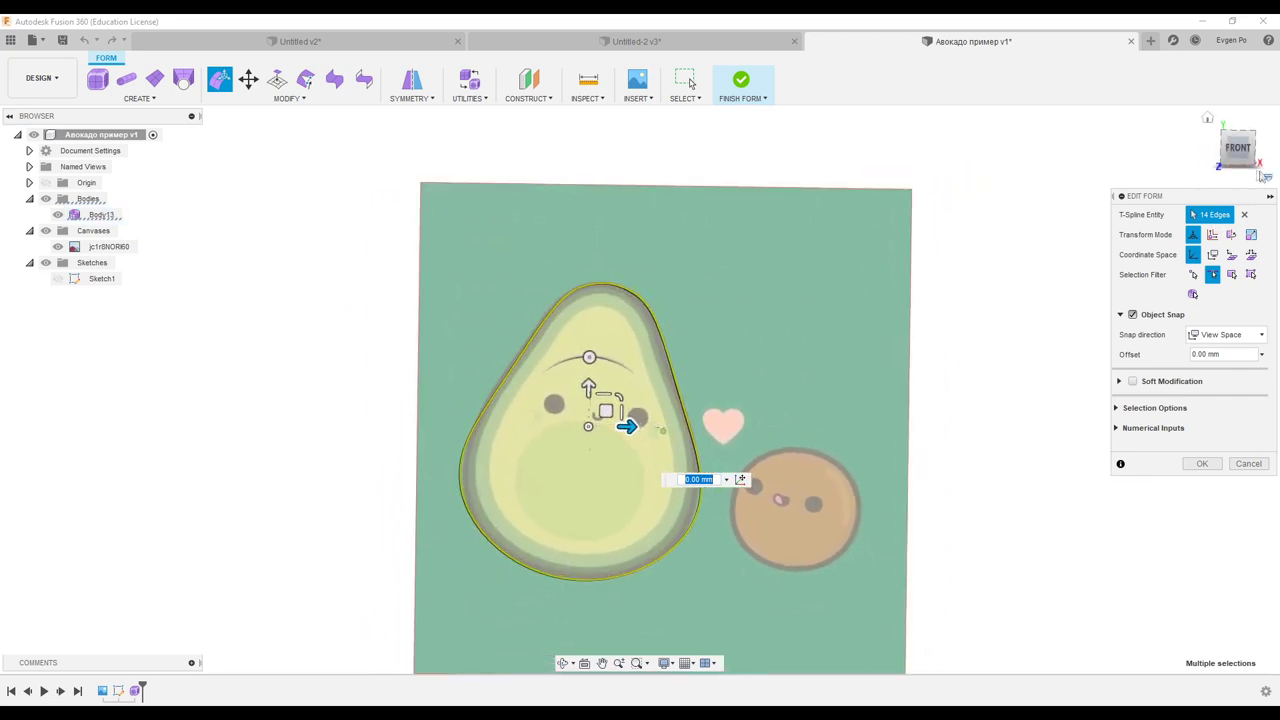
pyautogui.keyDown('shift'); pyautogui.moveTo(504, 392); pyautogui.dragTo(507, 366, button='middle'); pyautogui.keyUp('shift')
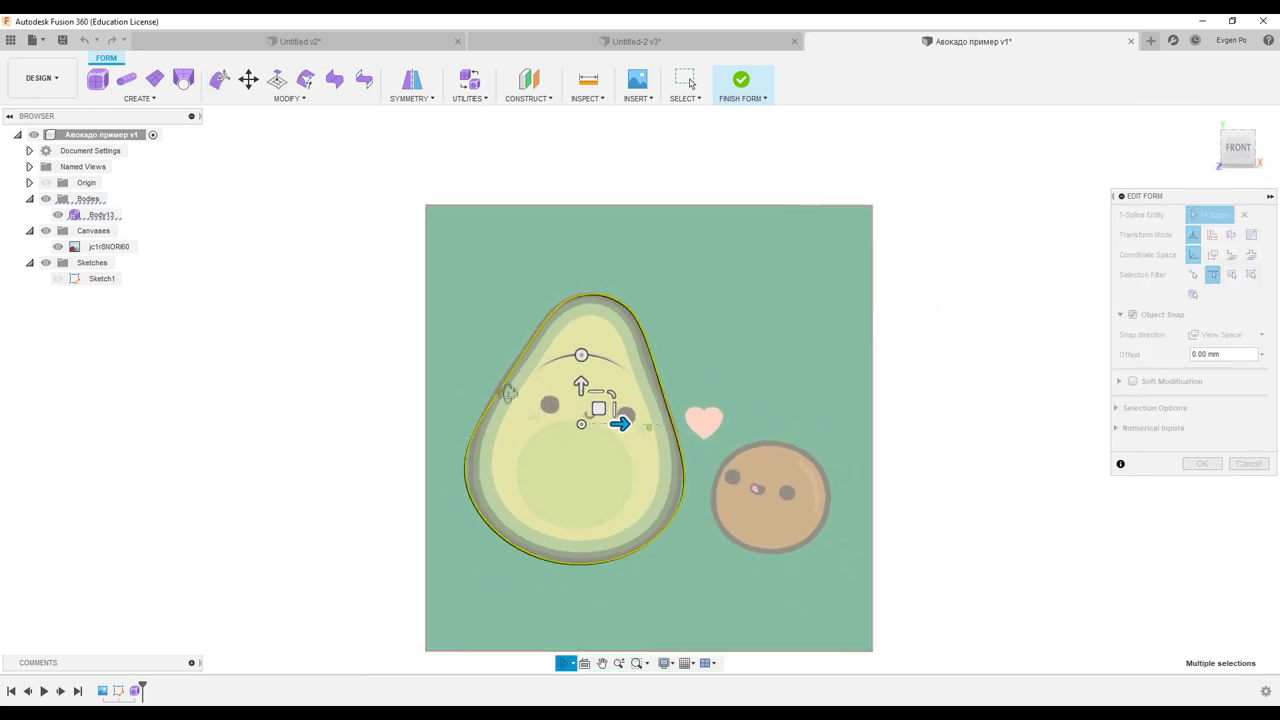
pyautogui.scroll(3, 595, 410)
pyautogui.scroll(3, 590, 400)
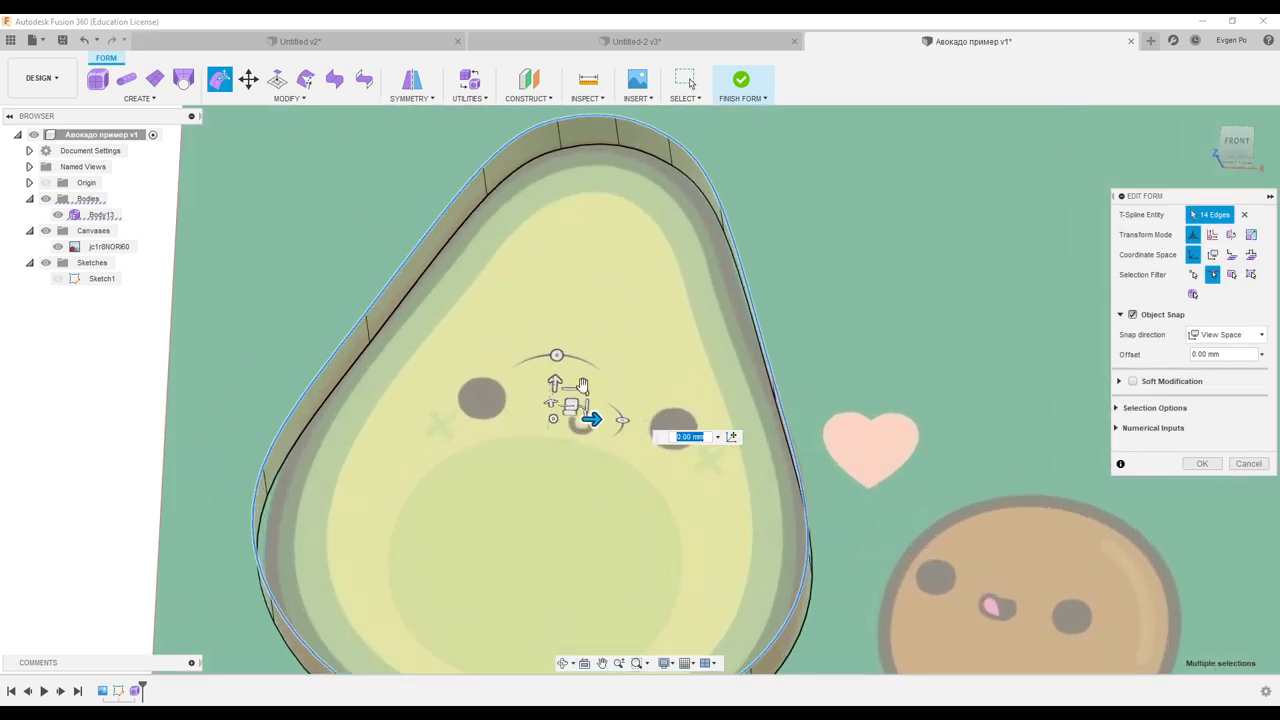
pyautogui.moveTo(567, 397)
pyautogui.keyDown('shift'); pyautogui.mouseDown(button='middle')
pyautogui.moveTo(464, 325)
pyautogui.moveTo(958, 302)
pyautogui.moveTo(522, 352)
pyautogui.mouseUp(button='middle'); pyautogui.keyUp('shift')
pyautogui.moveTo(507, 345)
pyautogui.mouseDown()
pyautogui.moveTo(497, 365)
pyautogui.moveTo(497, 340)
pyautogui.moveTo(483, 334)
pyautogui.moveTo(535, 342)
pyautogui.mouseUp()
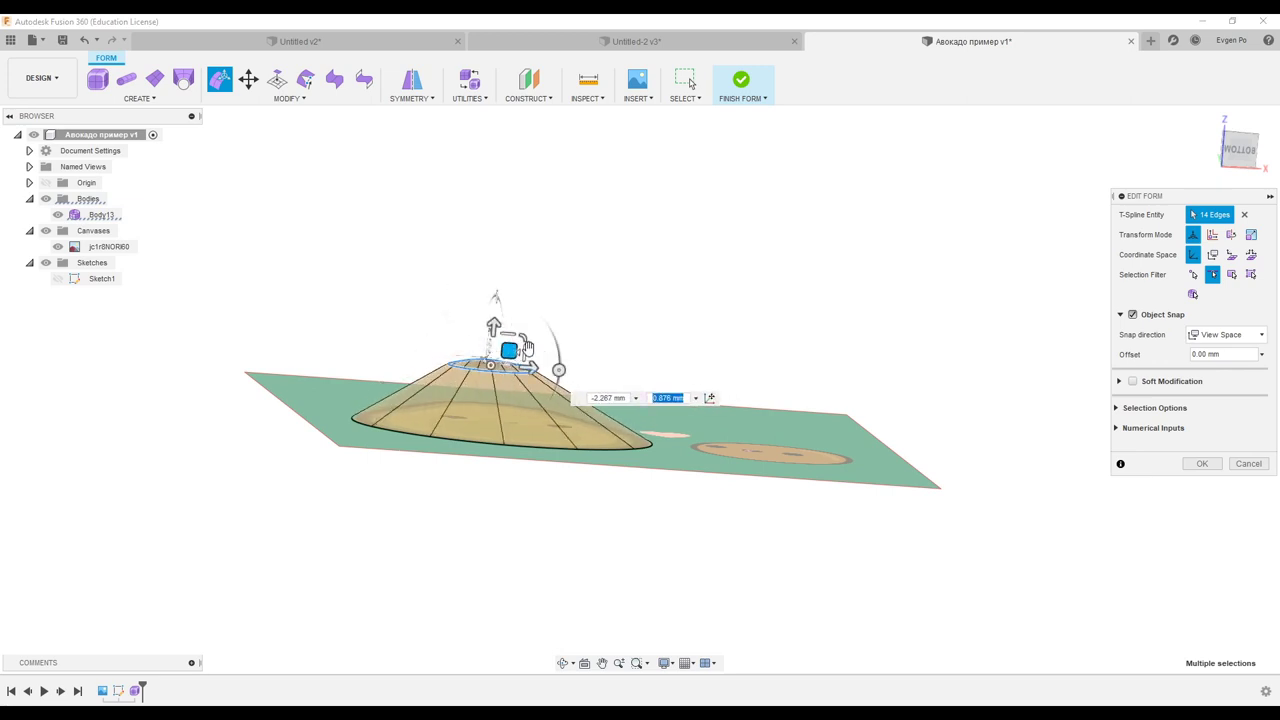
# Try raising the top edge loop to 19 then 27 mm, then undo it
pyautogui.keyDown('shift'); pyautogui.moveTo(508, 320); pyautogui.dragTo(447, 268, button='middle'); pyautogui.keyUp('shift')
pyautogui.keyDown('shift'); pyautogui.moveTo(614, 291); pyautogui.dragTo(609, 293, button='middle'); pyautogui.keyUp('shift')
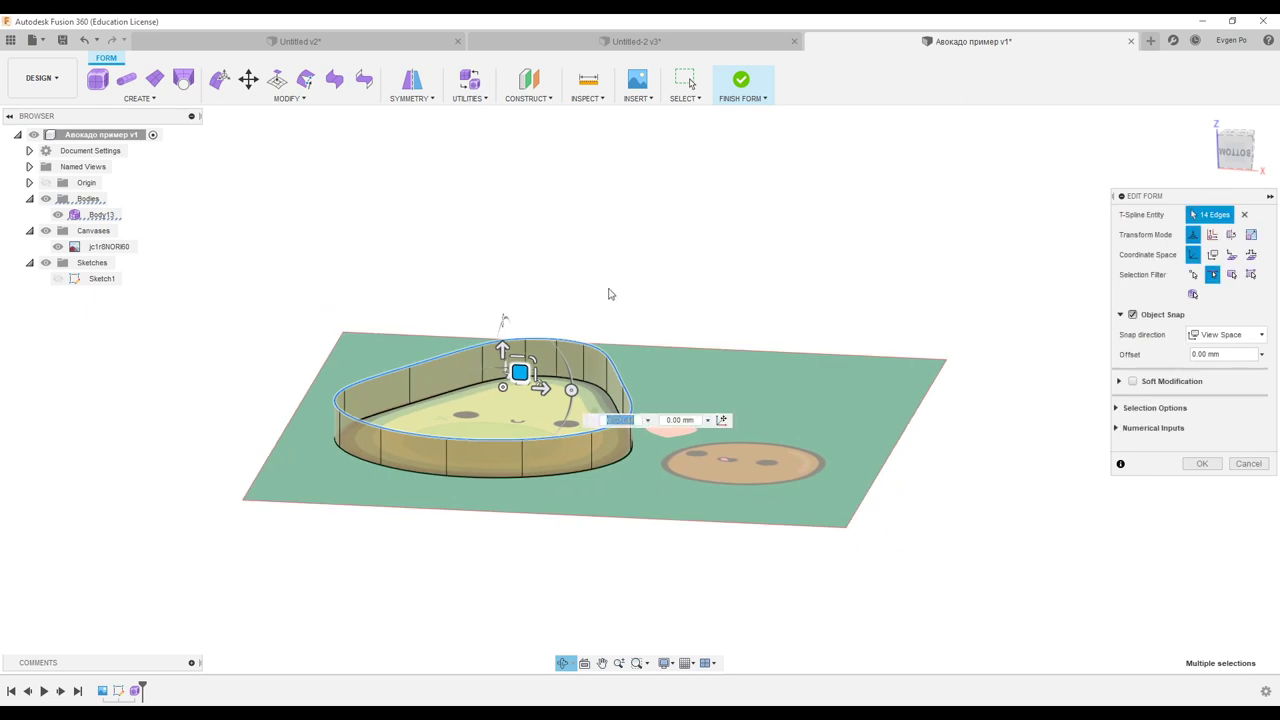
pyautogui.moveTo(502, 345); pyautogui.dragTo(502, 291)
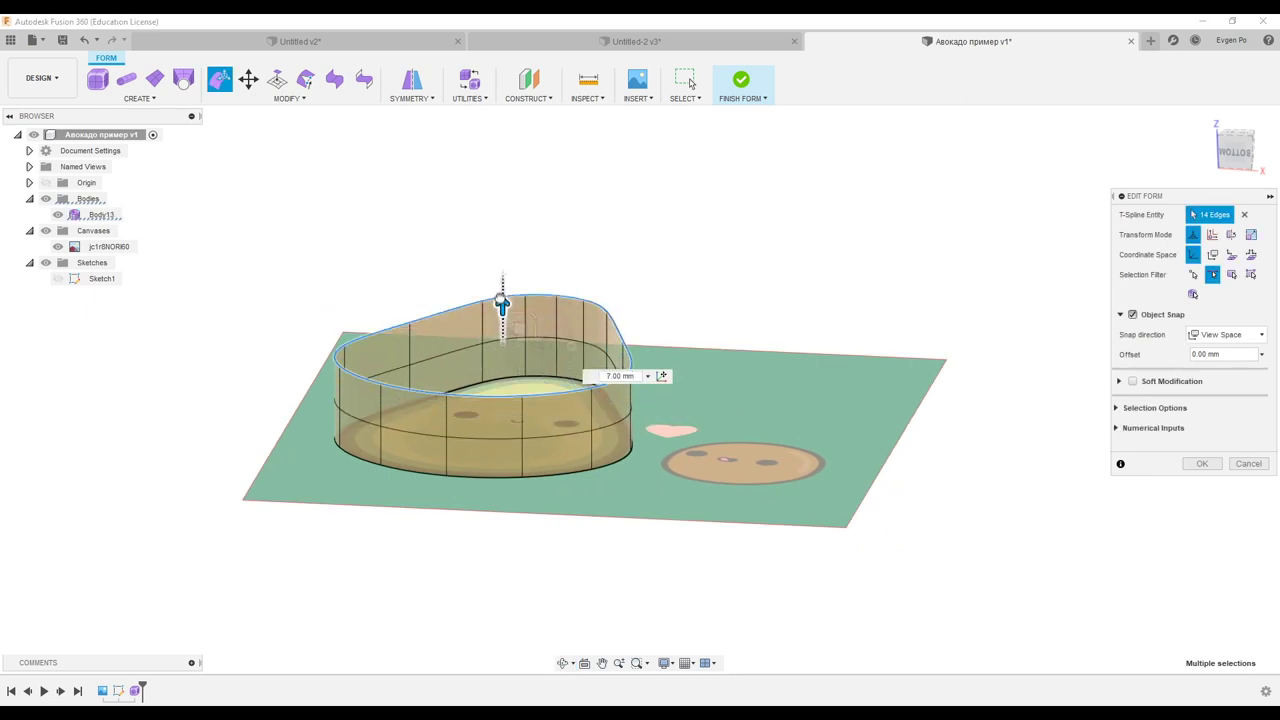
pyautogui.moveTo(502, 291); pyautogui.dragTo(502, 230)
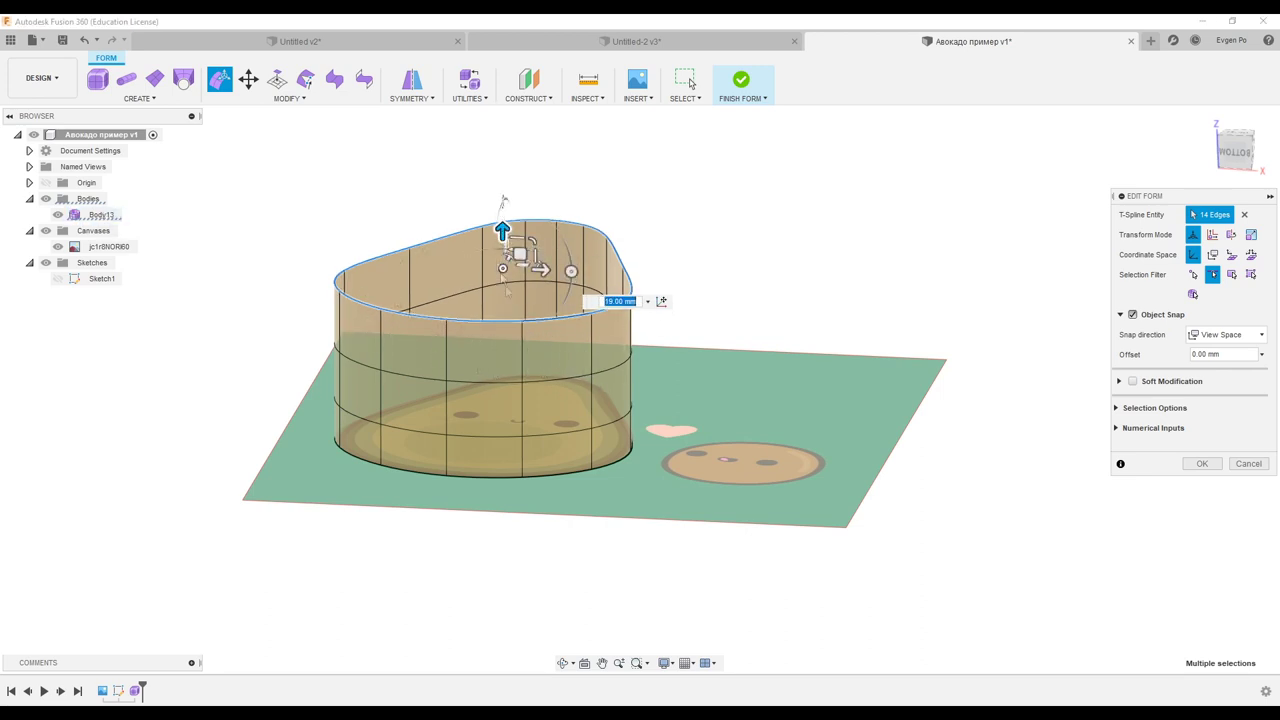
pyautogui.moveTo(503, 228); pyautogui.dragTo(502, 181)
pyautogui.hotkey('ctrl', 'z')
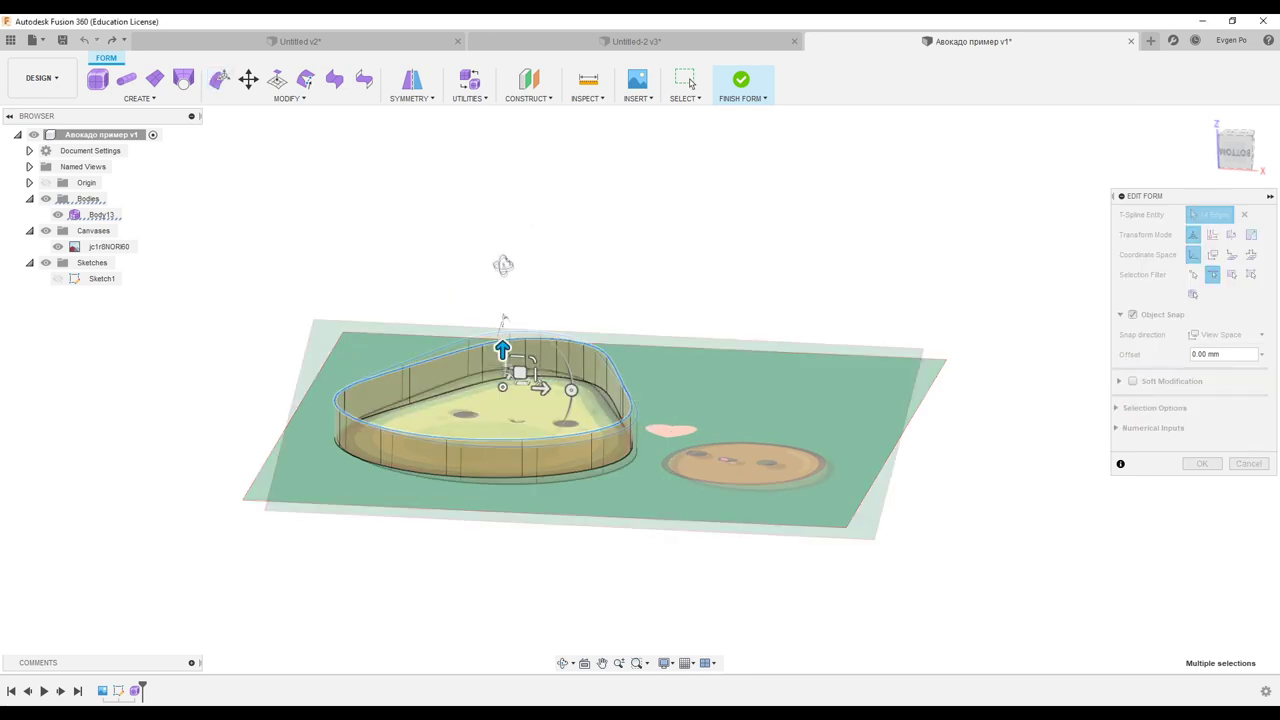
# Scale the top edge loop inward by 0.75, undoing an extra shrink
pyautogui.press('Home')
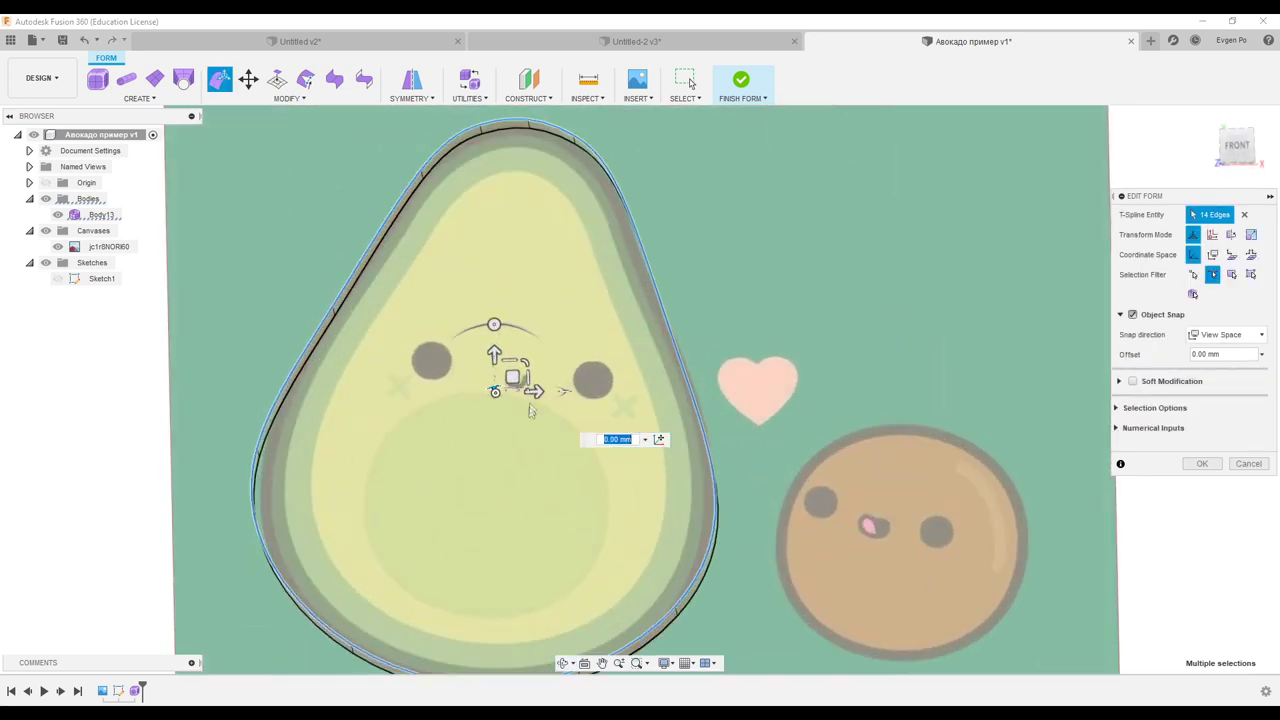
pyautogui.moveTo(518, 366); pyautogui.dragTo(522, 365)
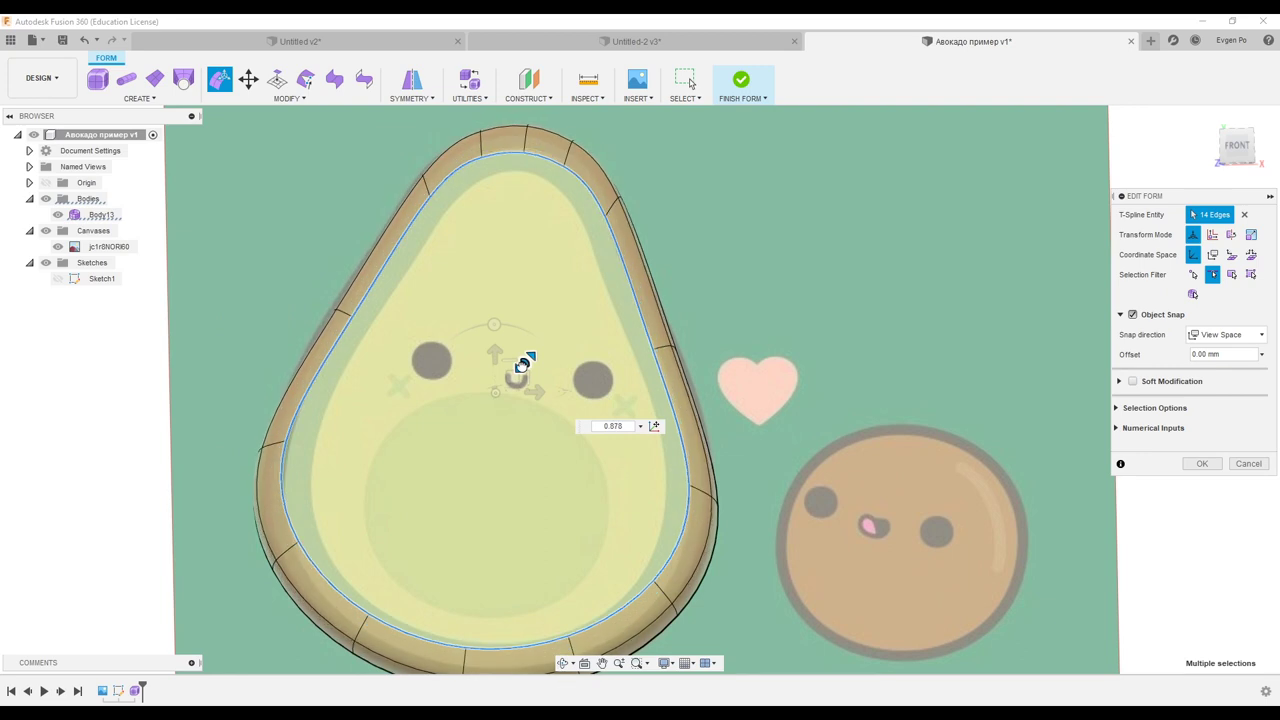
pyautogui.write('0.75')
pyautogui.press('Return')
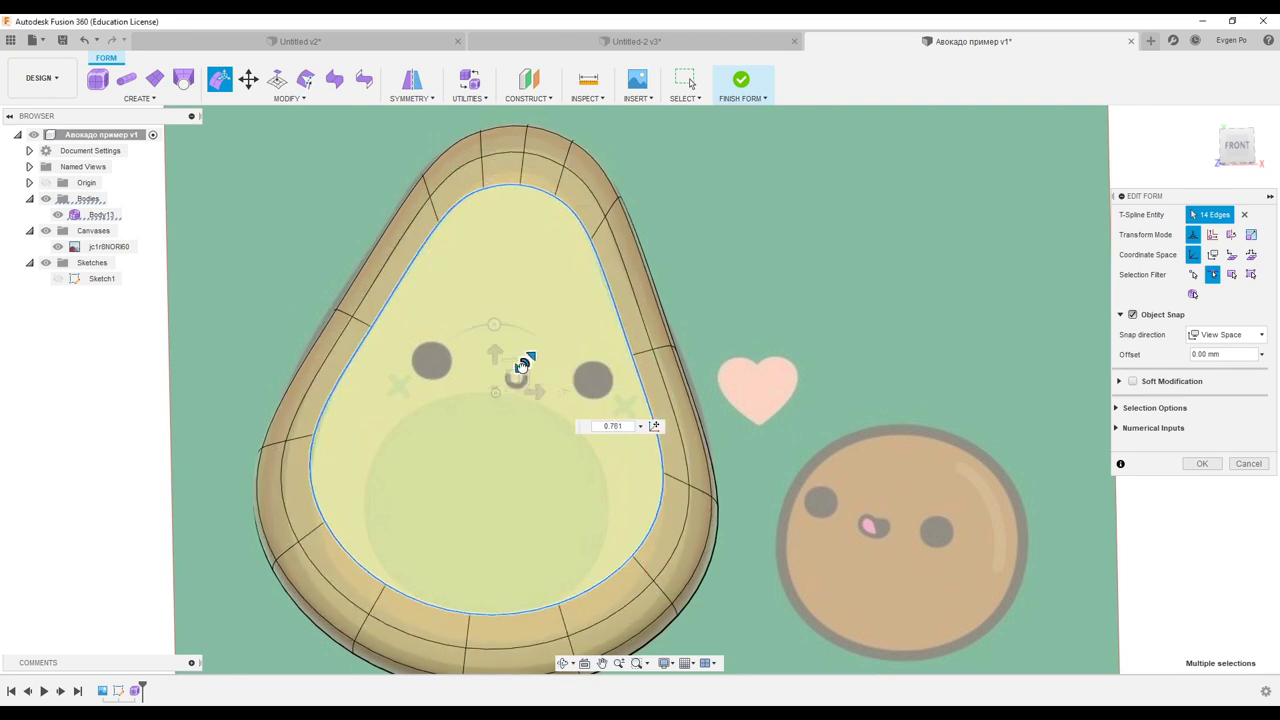
pyautogui.moveTo(525, 360); pyautogui.dragTo(521, 365)
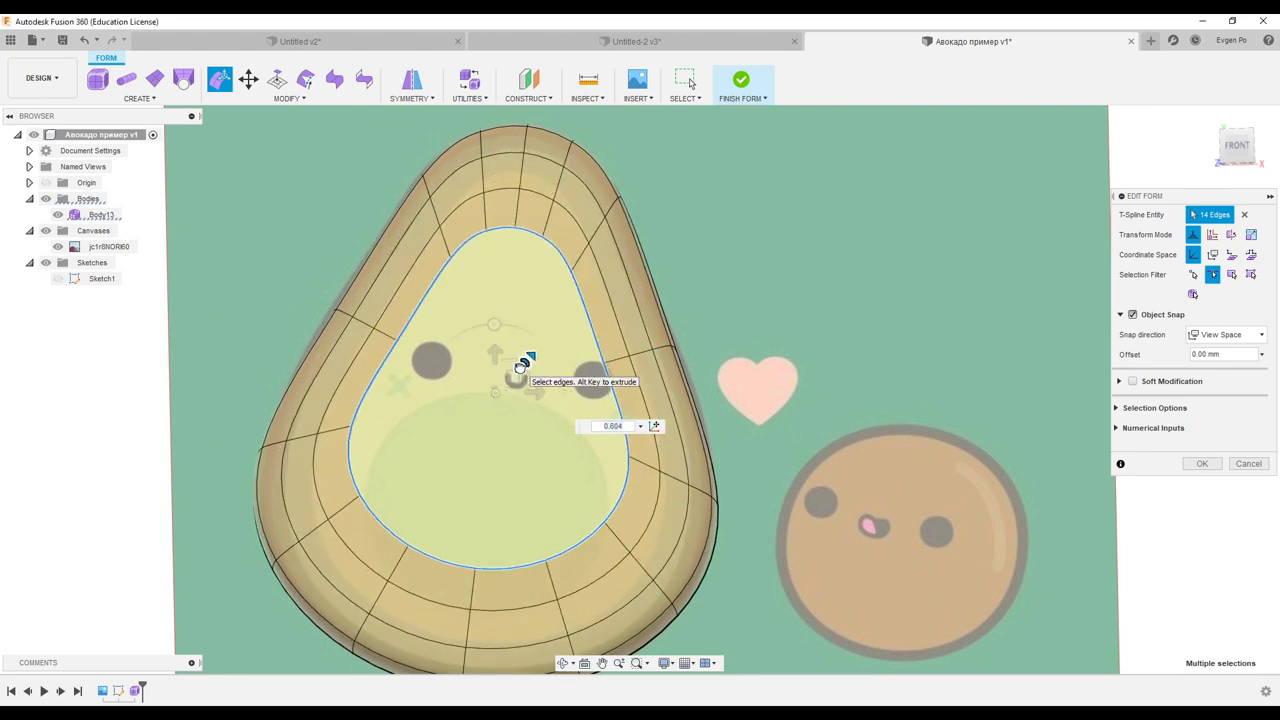
pyautogui.keyDown('shift'); pyautogui.moveTo(531, 311); pyautogui.dragTo(540, 430, button='middle'); pyautogui.keyUp('shift')
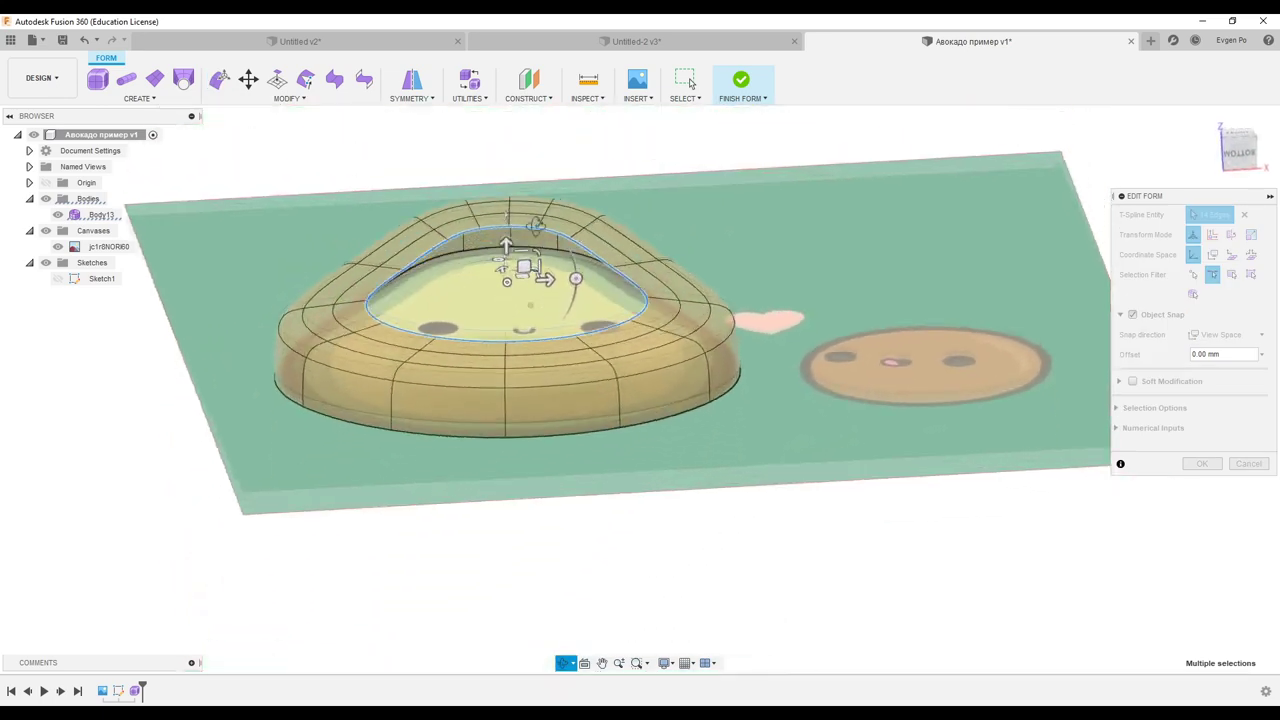
pyautogui.keyDown('shift'); pyautogui.moveTo(540, 430); pyautogui.dragTo(738, 268, button='middle'); pyautogui.keyUp('shift')
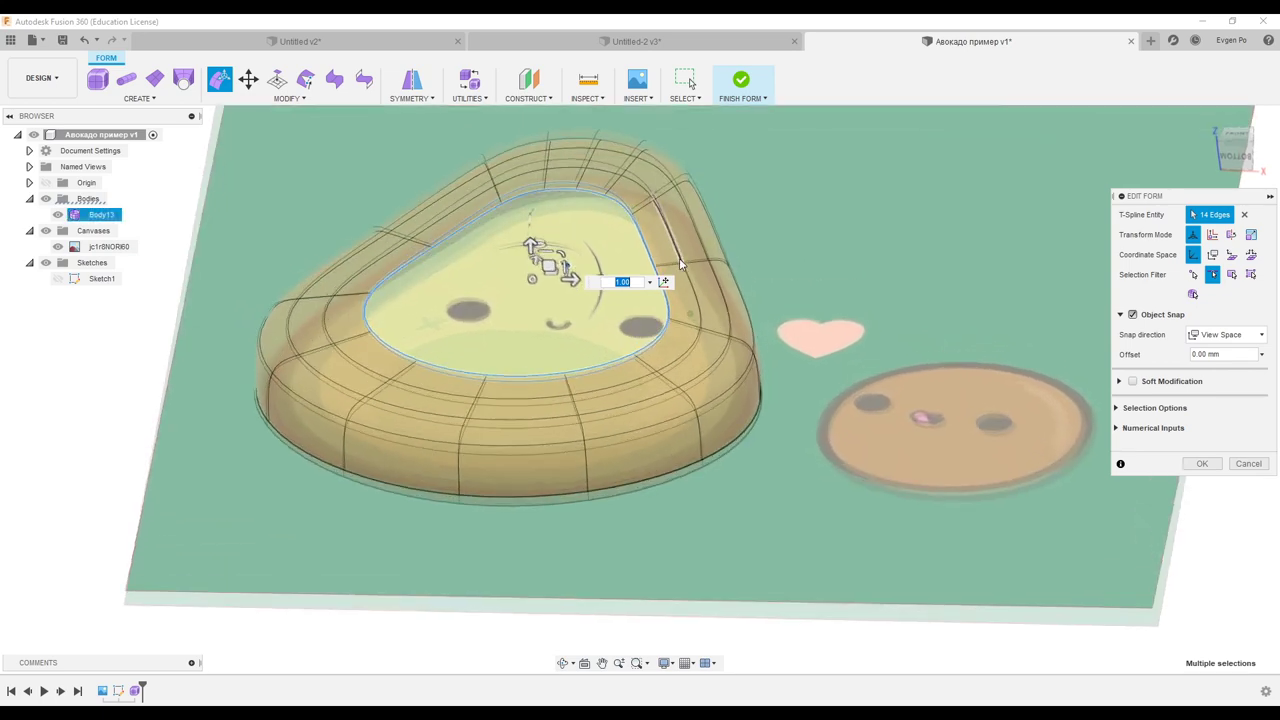
pyautogui.keyDown('shift'); pyautogui.moveTo(738, 270); pyautogui.dragTo(955, 199, button='middle'); pyautogui.keyUp('shift')
pyautogui.click(1237, 141)
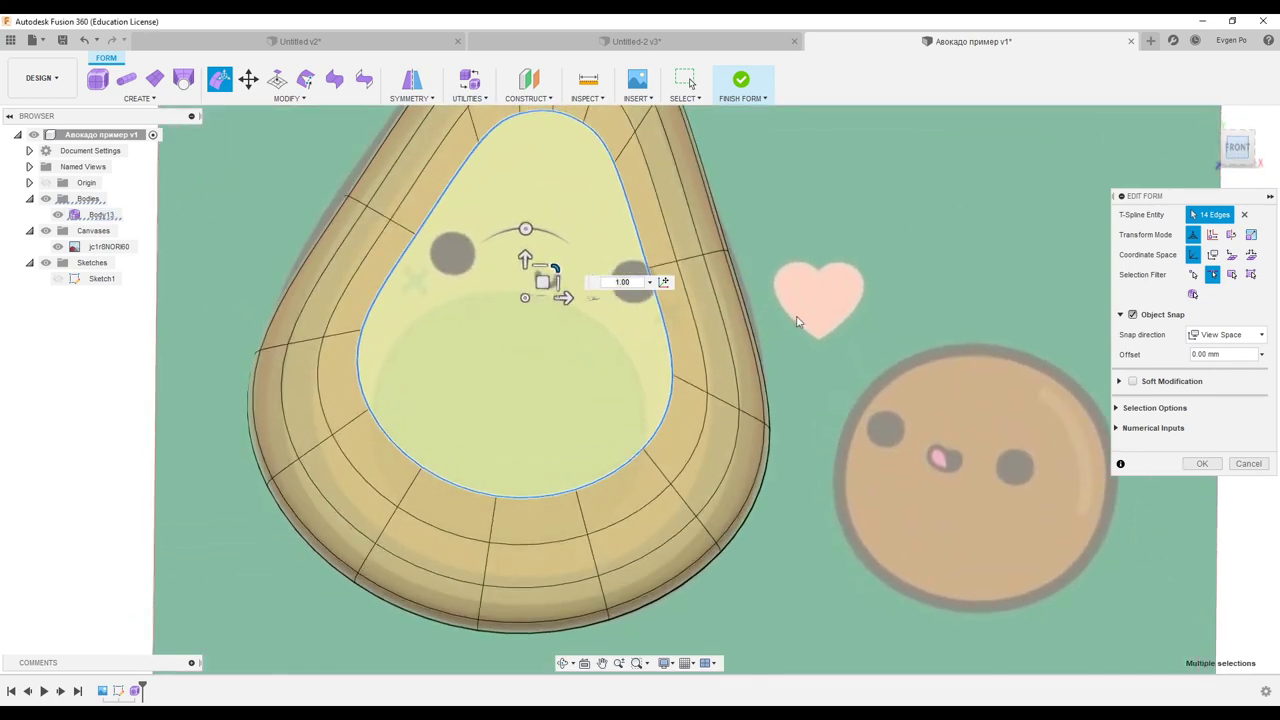
pyautogui.hotkey('ctrl', 'z')
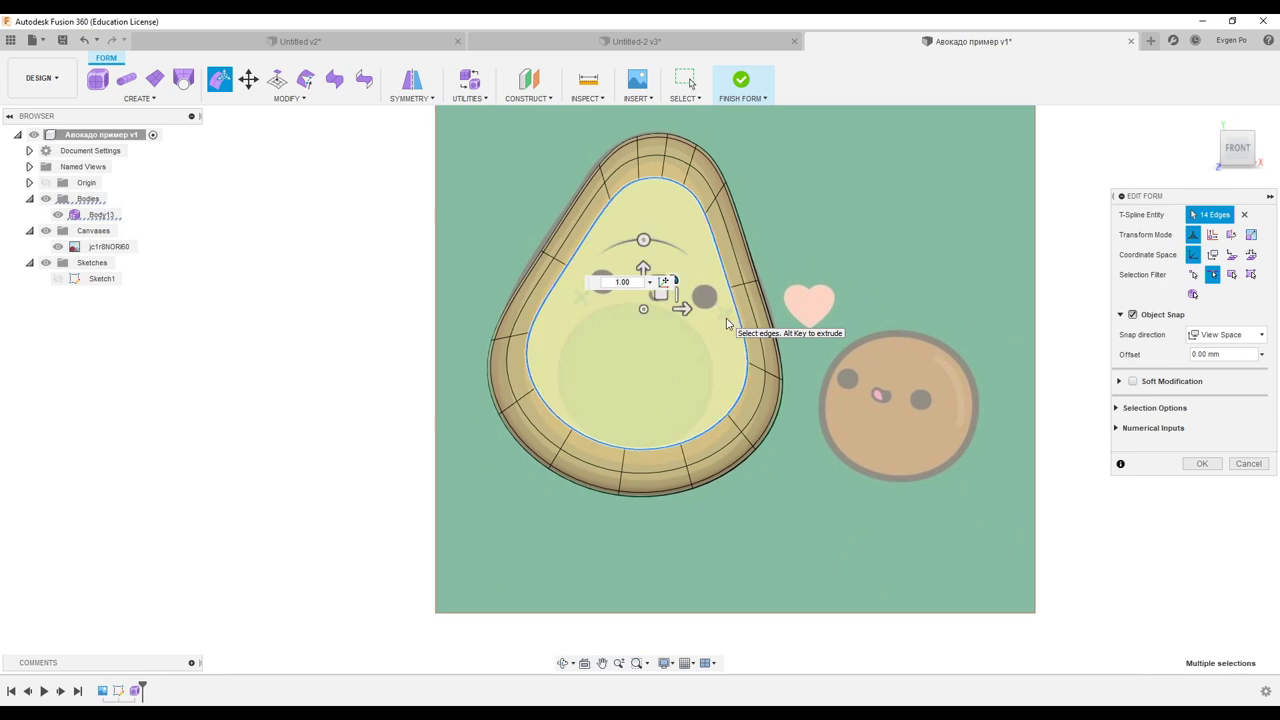
# Shrink the inner loop and shift it and the middle ring down toward the bottom
pyautogui.scroll(3, 678, 473)
pyautogui.scroll(-4, 674, 457)
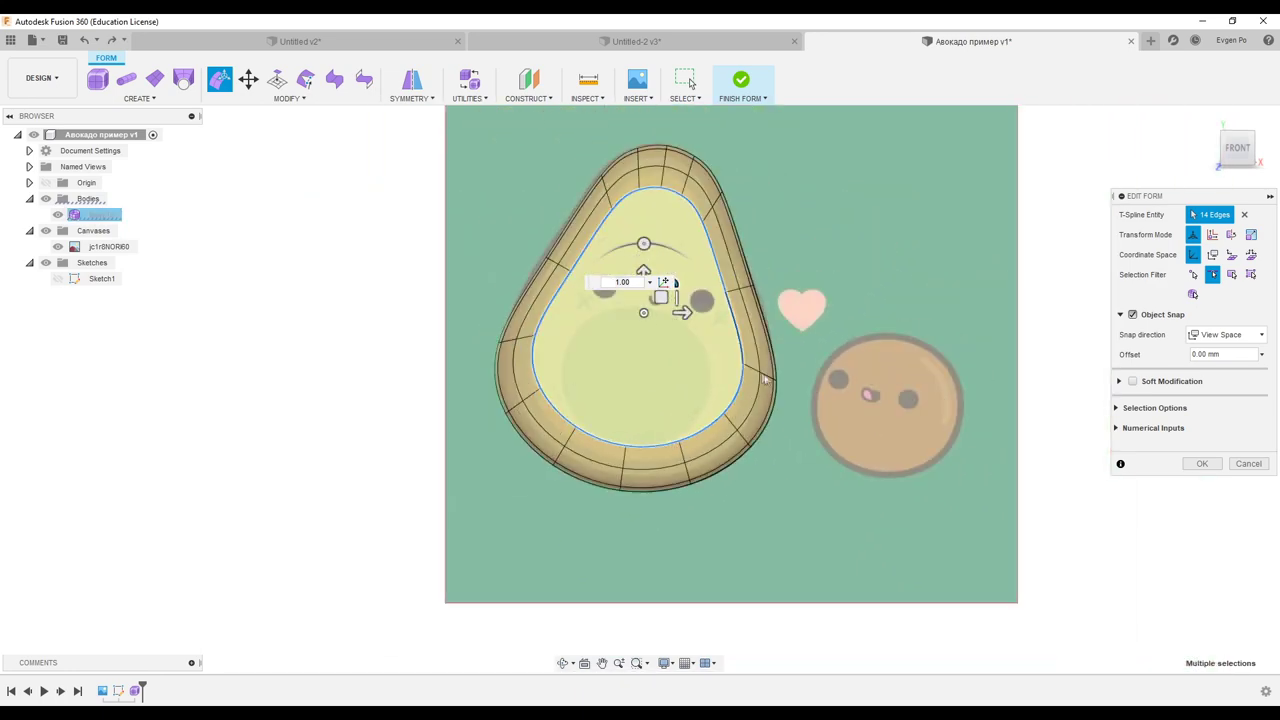
pyautogui.scroll(-1, 661, 311)
pyautogui.scroll(2, 734, 330)
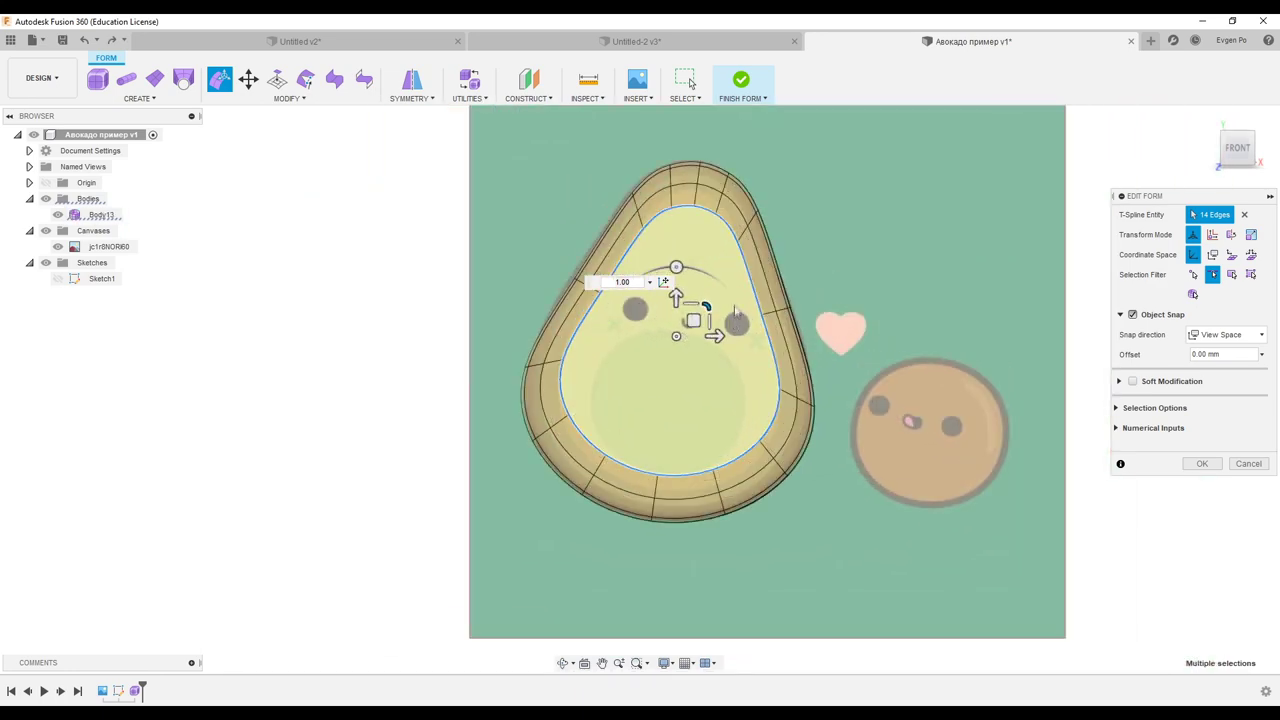
pyautogui.moveTo(708, 300); pyautogui.dragTo(703, 306)
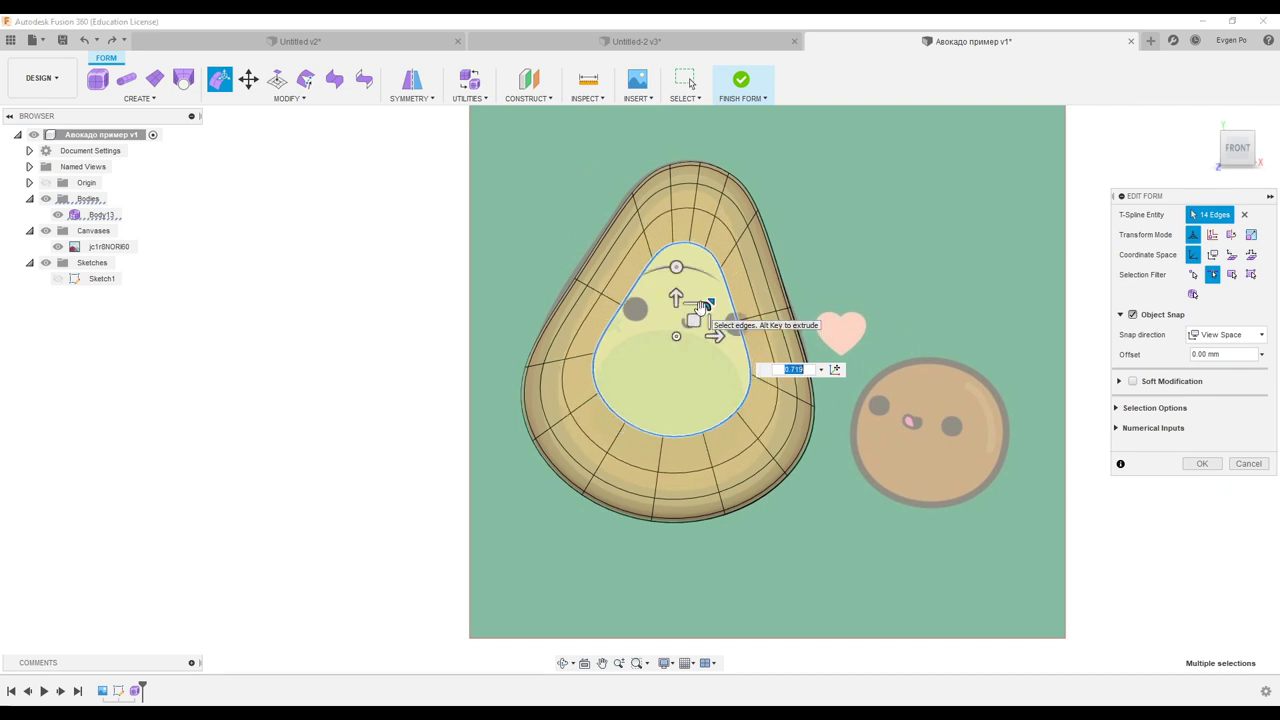
pyautogui.moveTo(692, 320); pyautogui.dragTo(692, 355)
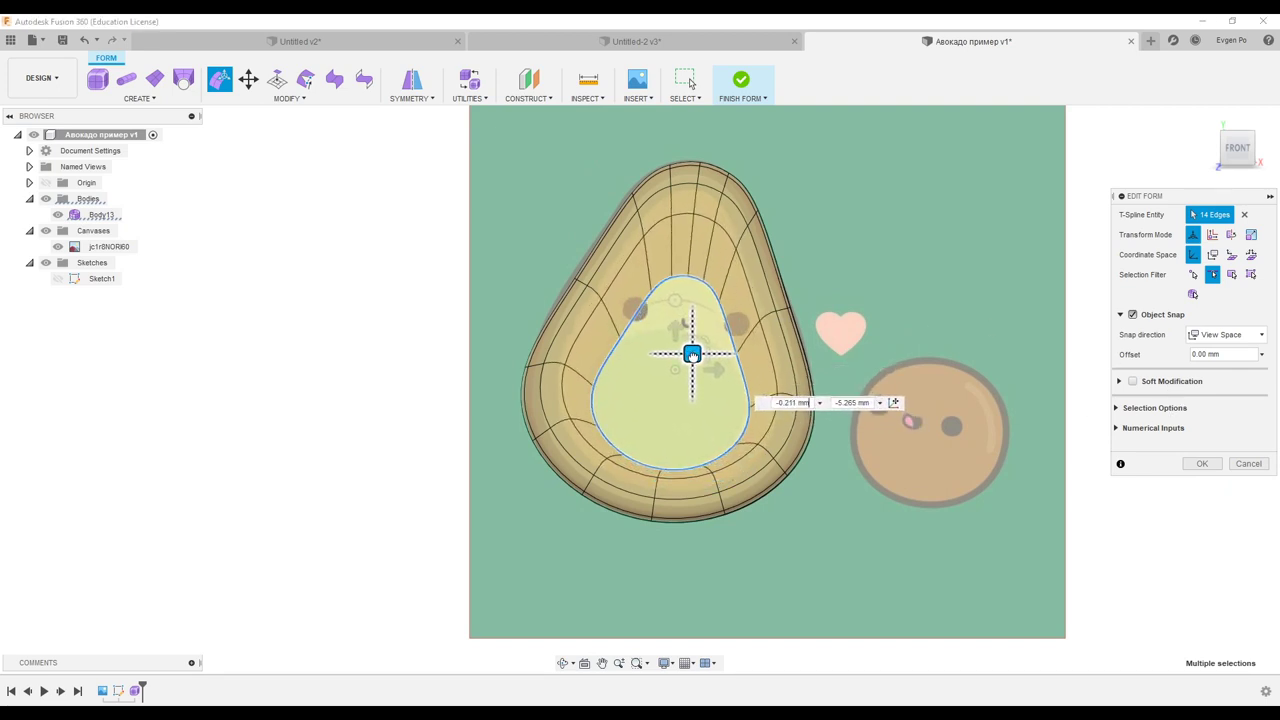
pyautogui.doubleClick(685, 482)
pyautogui.moveTo(692, 326); pyautogui.dragTo(688, 344)
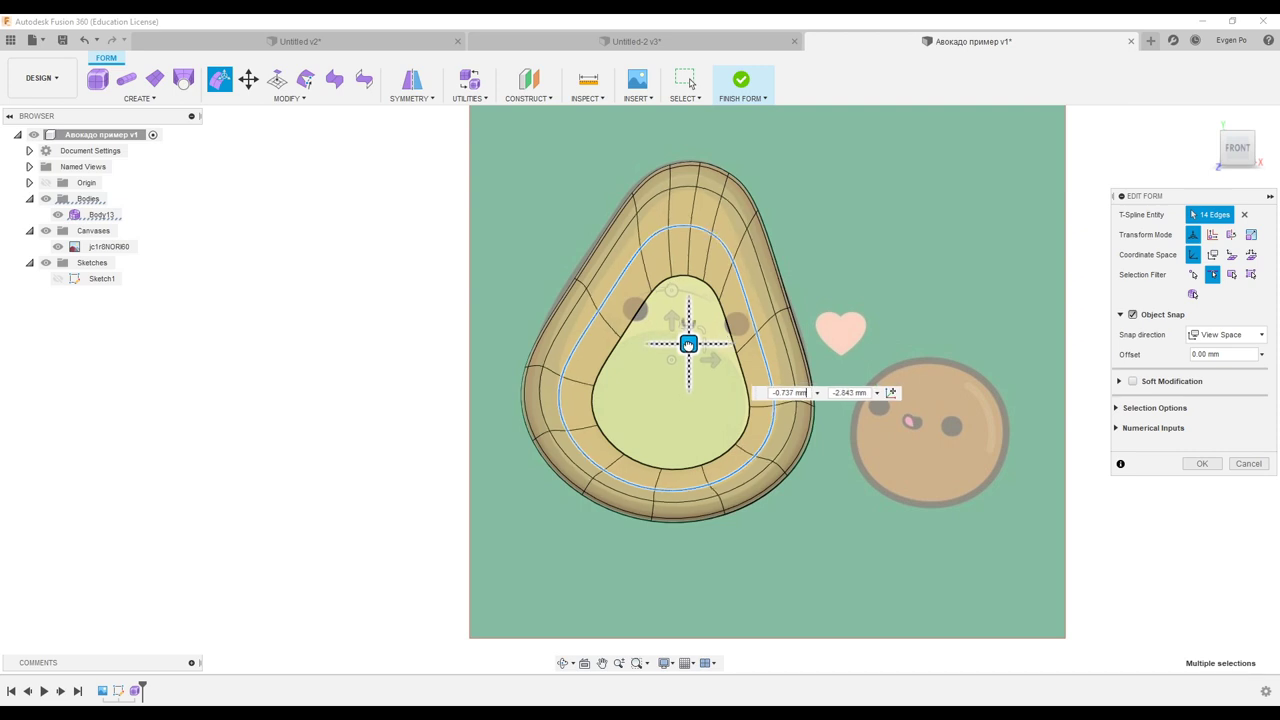
pyautogui.doubleClick(716, 461)
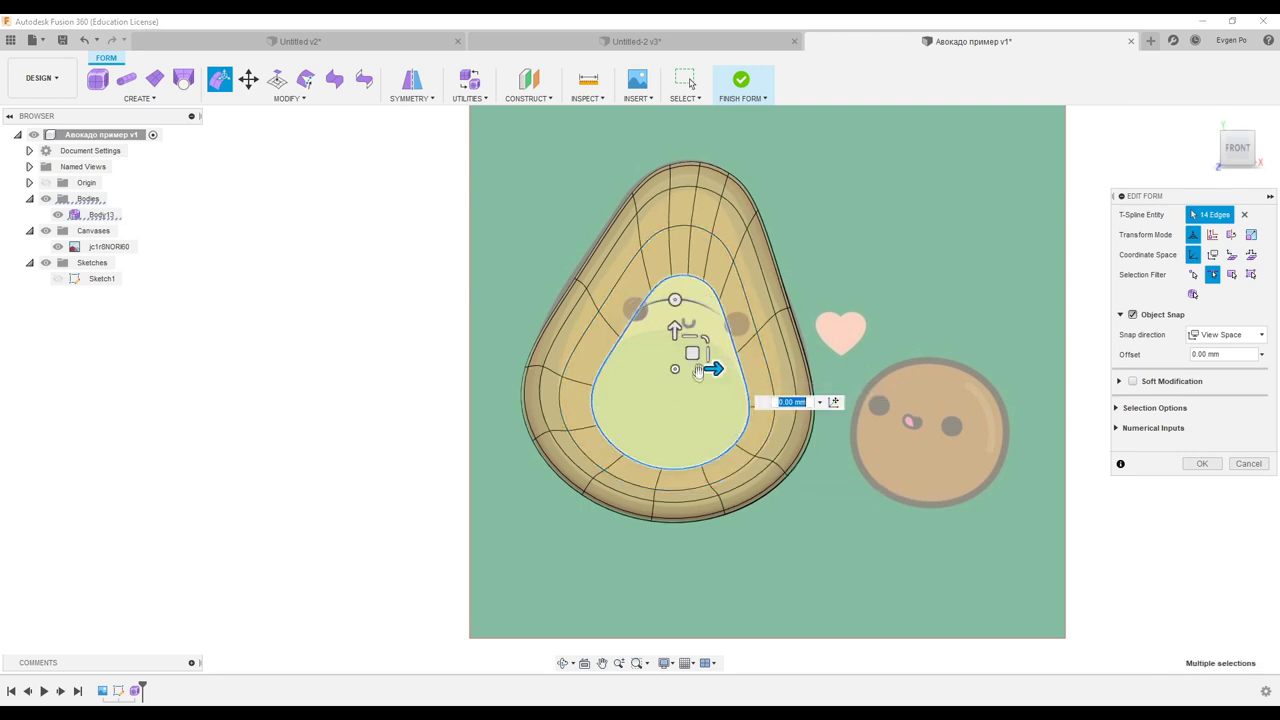
pyautogui.moveTo(692, 354); pyautogui.dragTo(690, 359)
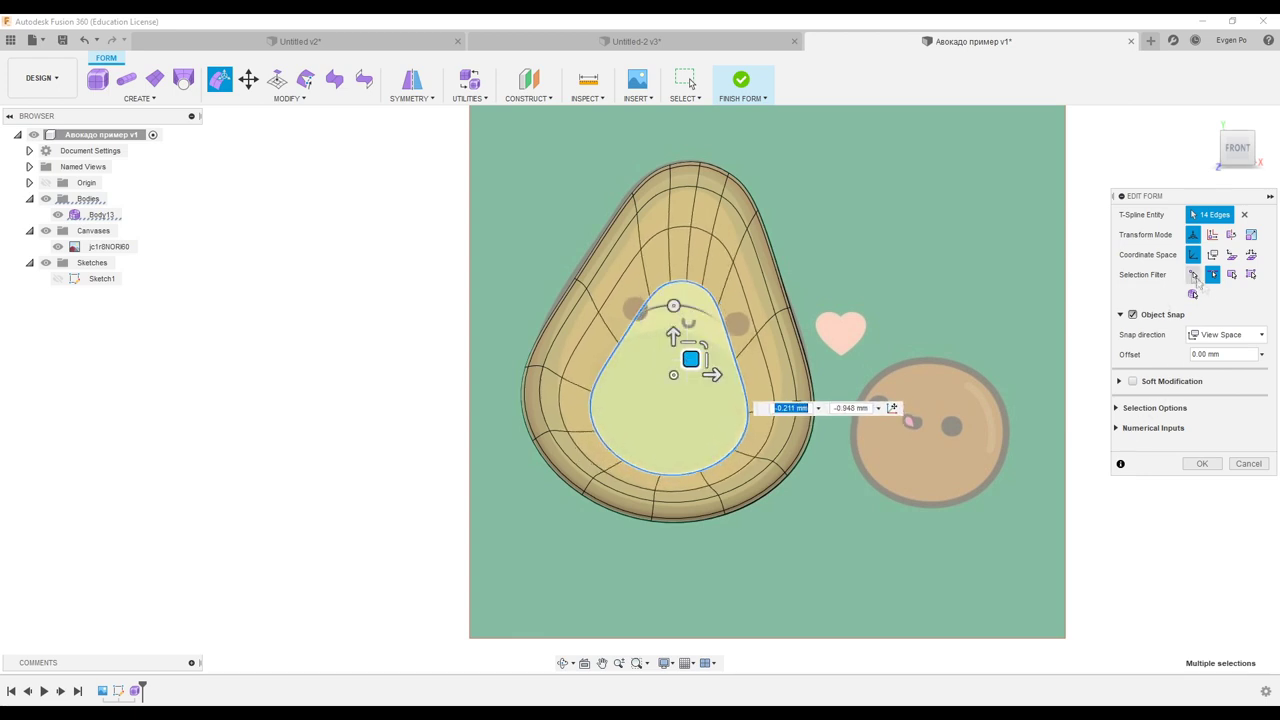
pyautogui.click(887, 283)
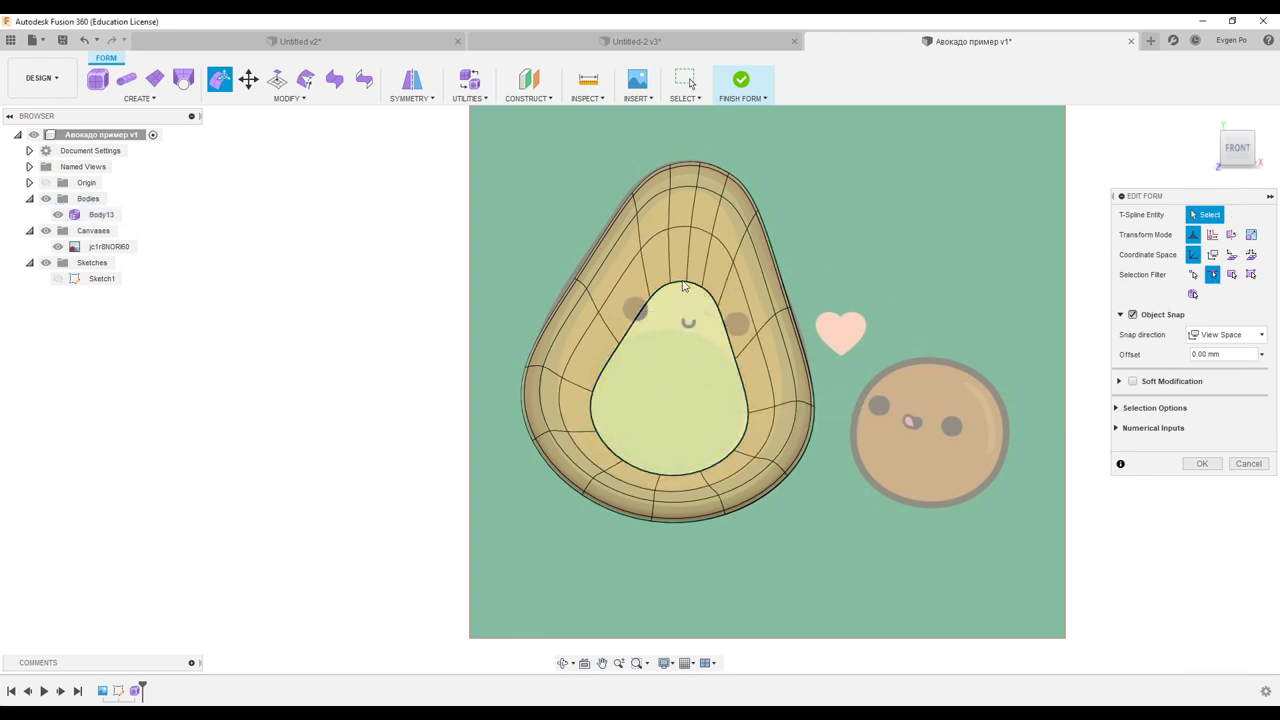
# Pull three upper edges of the inner loop down to round the opening's top
pyautogui.scroll(2, 683, 287)
pyautogui.click(663, 289)
pyautogui.keyDown('shift'); pyautogui.click(702, 287); pyautogui.keyUp('shift')
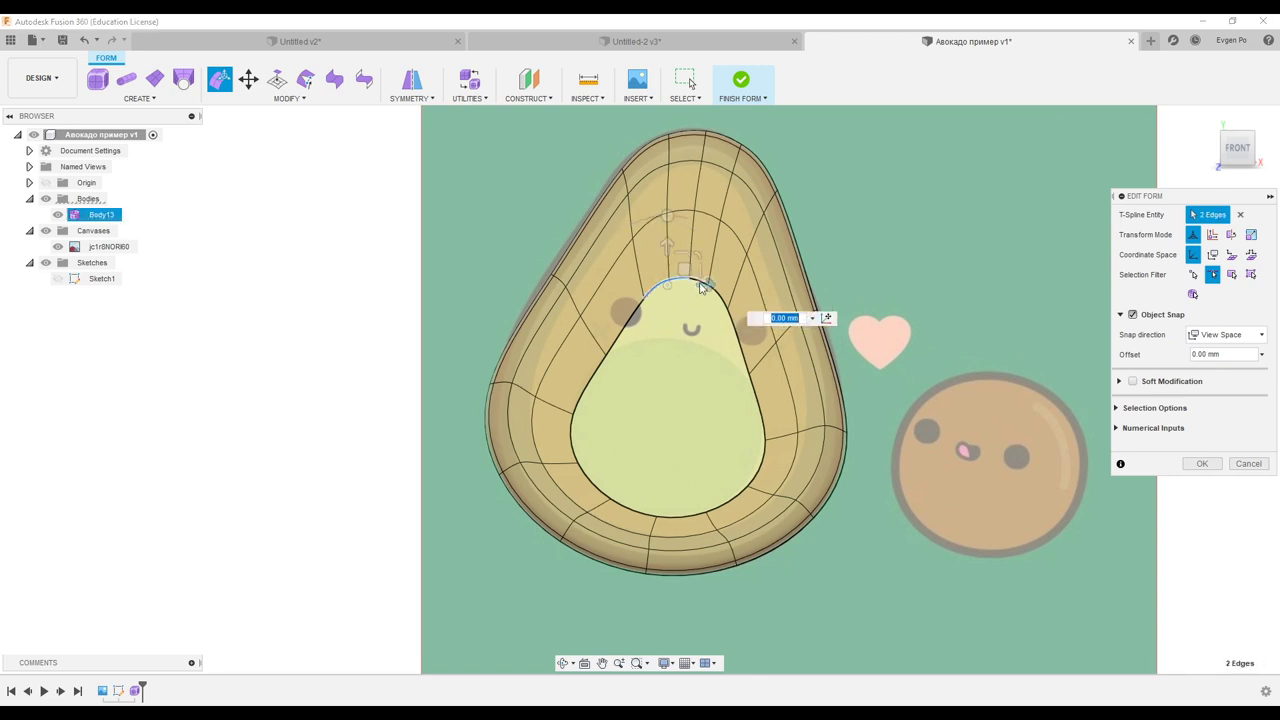
pyautogui.keyDown('shift'); pyautogui.click(716, 296); pyautogui.keyUp('shift')
pyautogui.moveTo(688, 272); pyautogui.dragTo(694, 332)
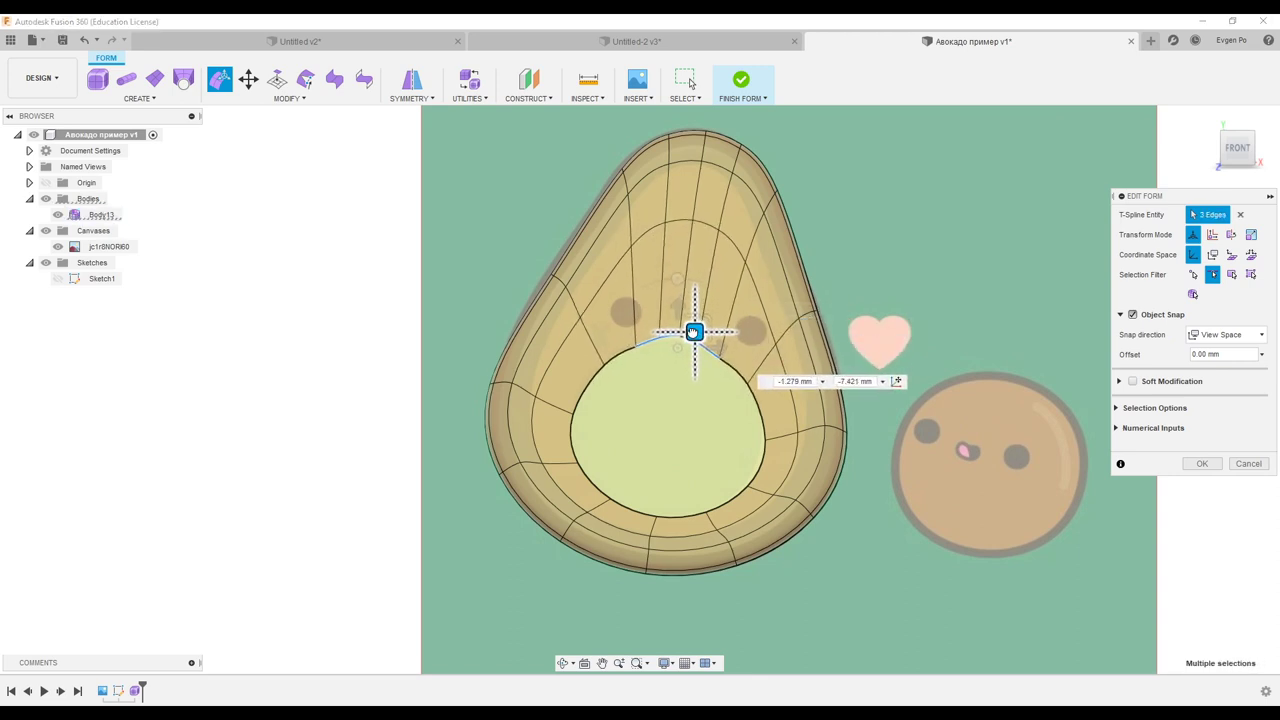
pyautogui.click(621, 358)
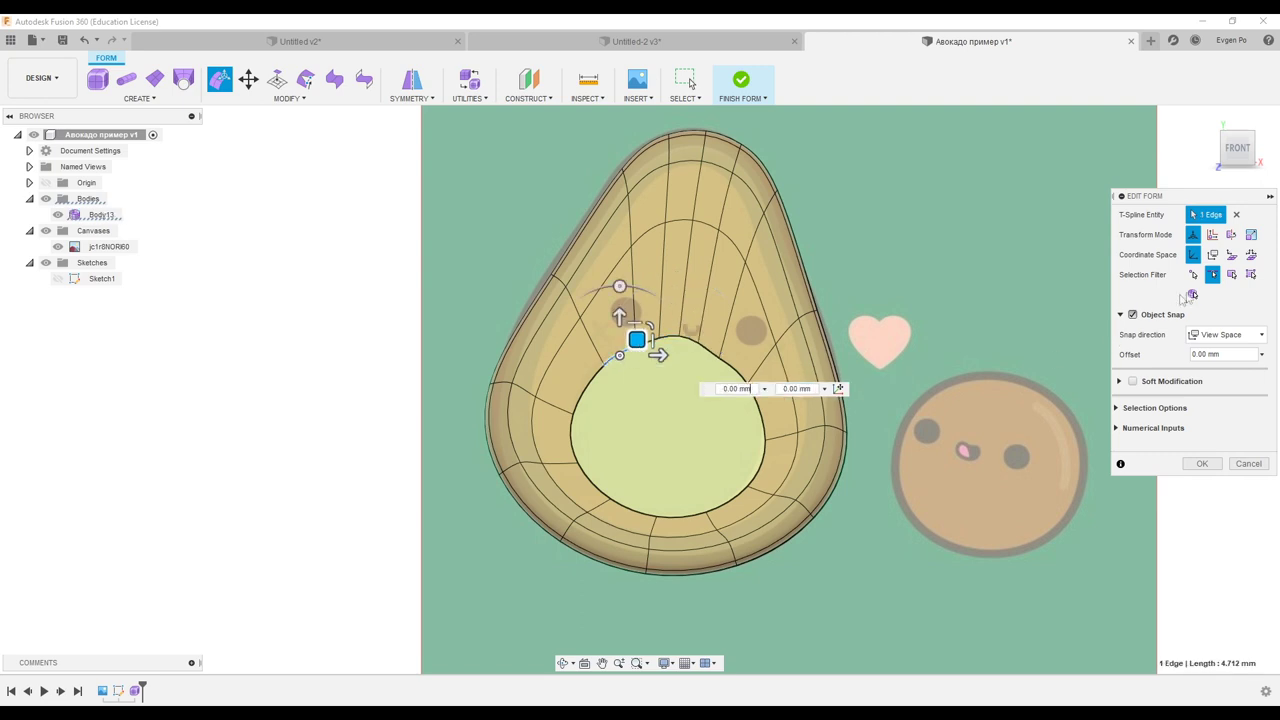
# Nudge individual top rim vertices so the opening follows the pit outline
pyautogui.click(1192, 275)
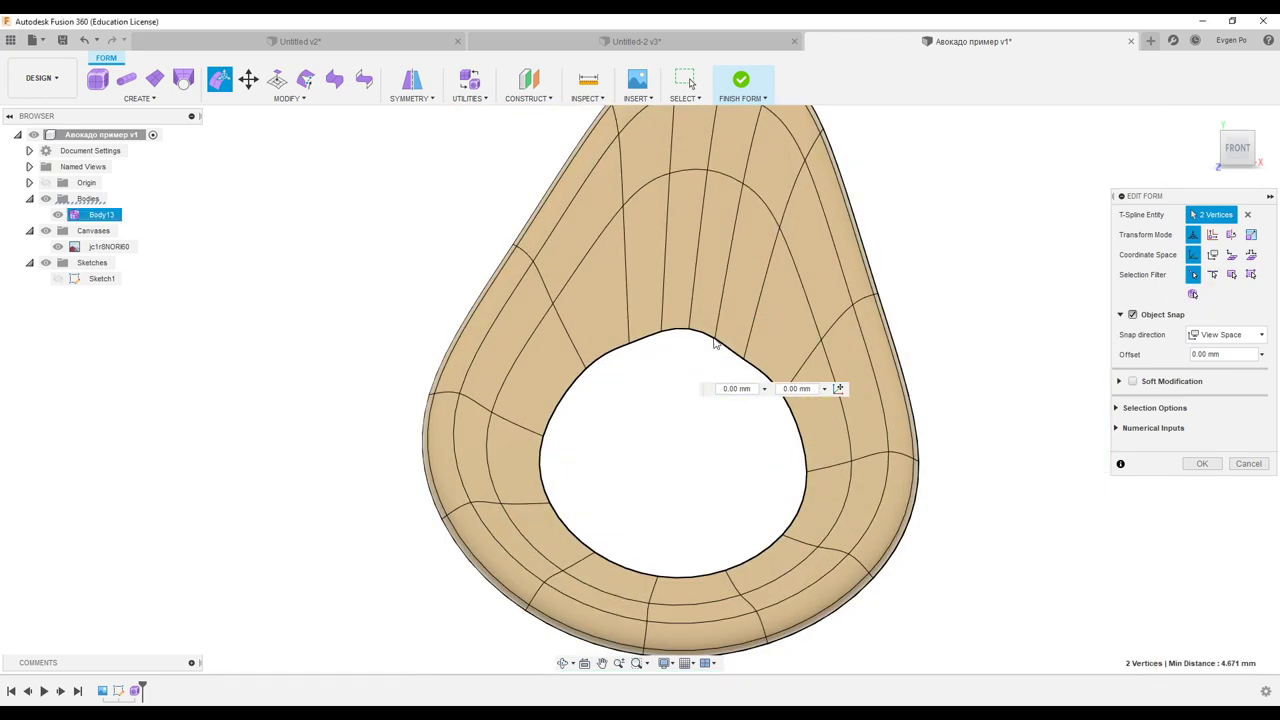
pyautogui.click(714, 340)
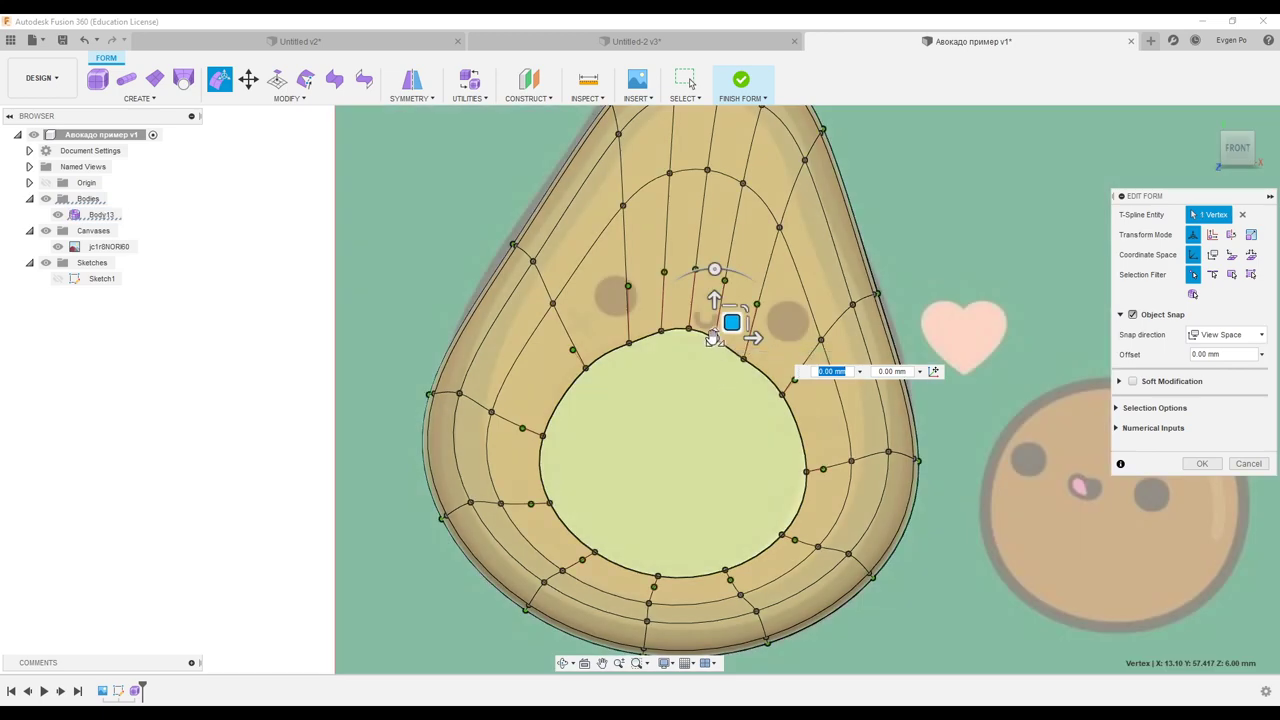
pyautogui.moveTo(714, 338); pyautogui.dragTo(716, 336)
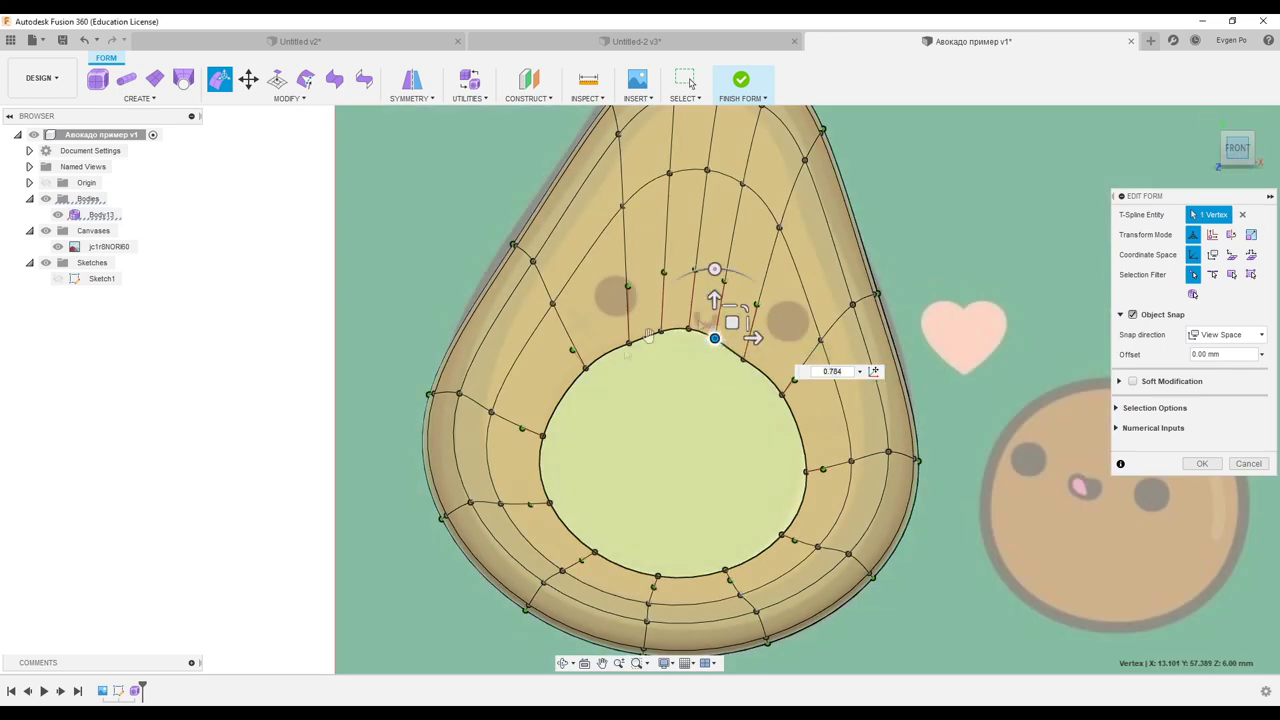
pyautogui.scroll(-1, 645, 371)
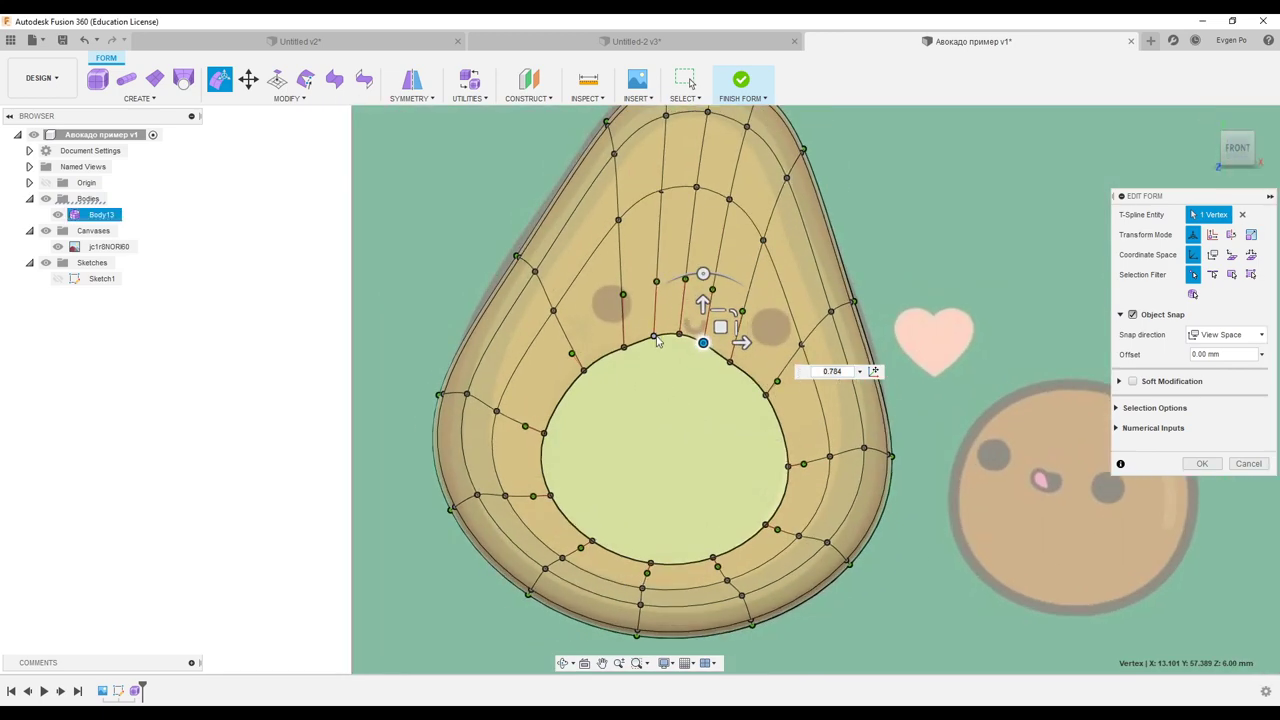
pyautogui.click(654, 337)
pyautogui.moveTo(671, 320); pyautogui.dragTo(666, 320)
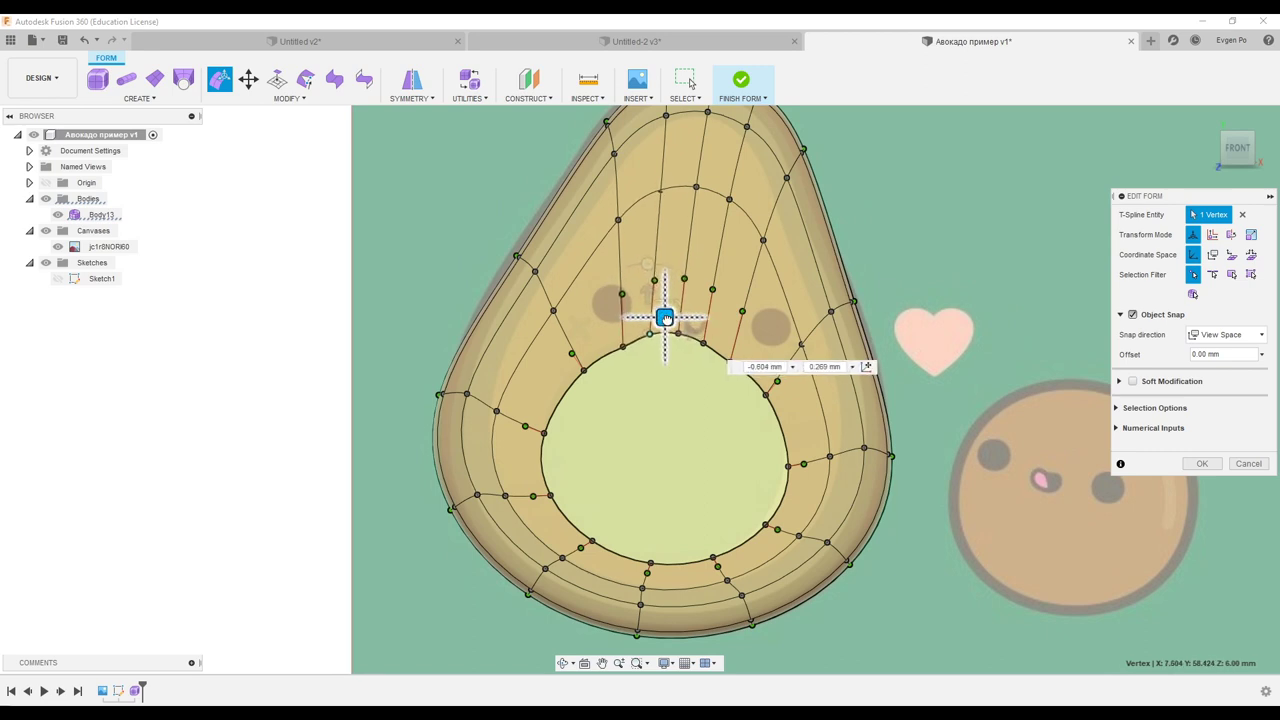
pyautogui.moveTo(665, 319); pyautogui.dragTo(598, 354)
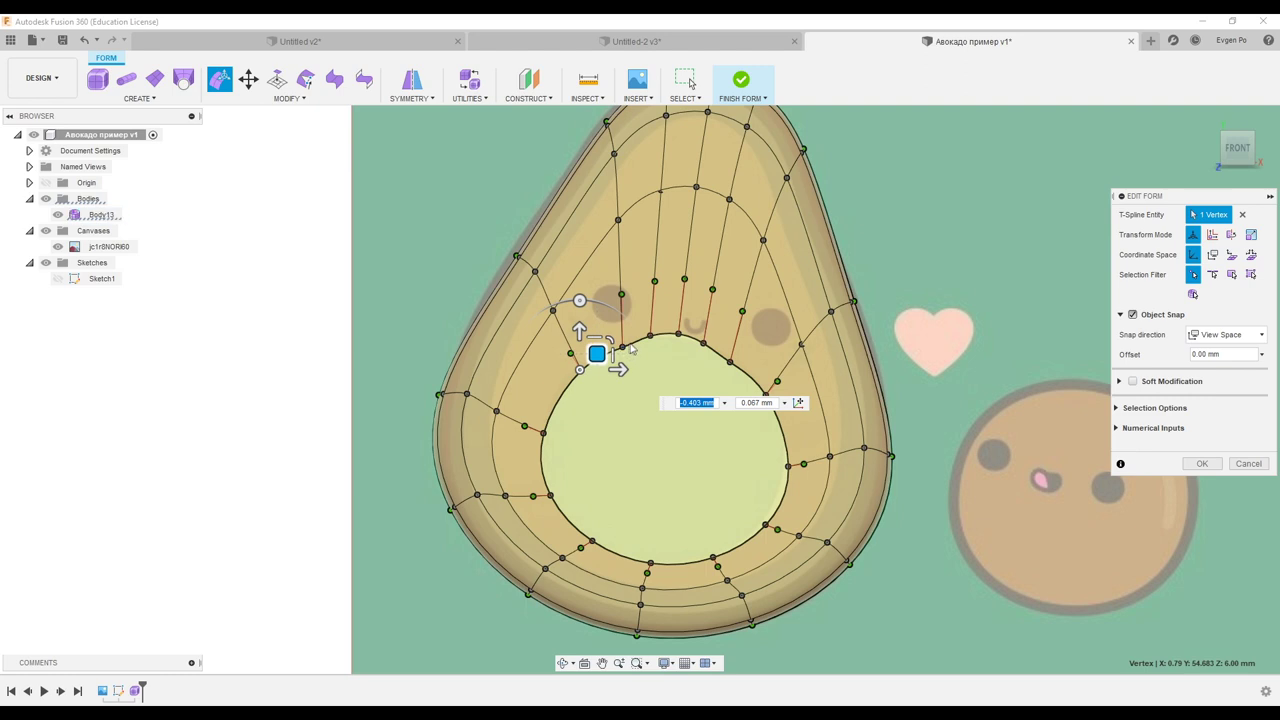
pyautogui.click(622, 347)
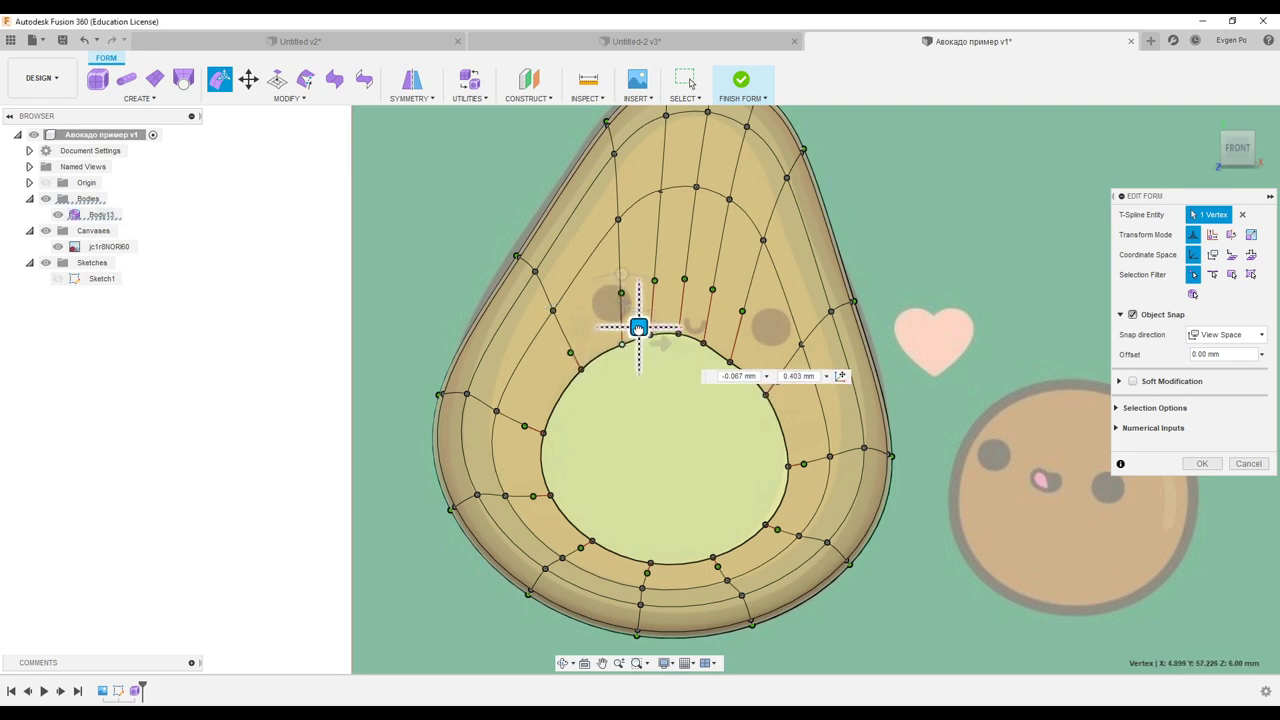
pyautogui.moveTo(638, 330); pyautogui.dragTo(636, 325)
pyautogui.click(729, 366)
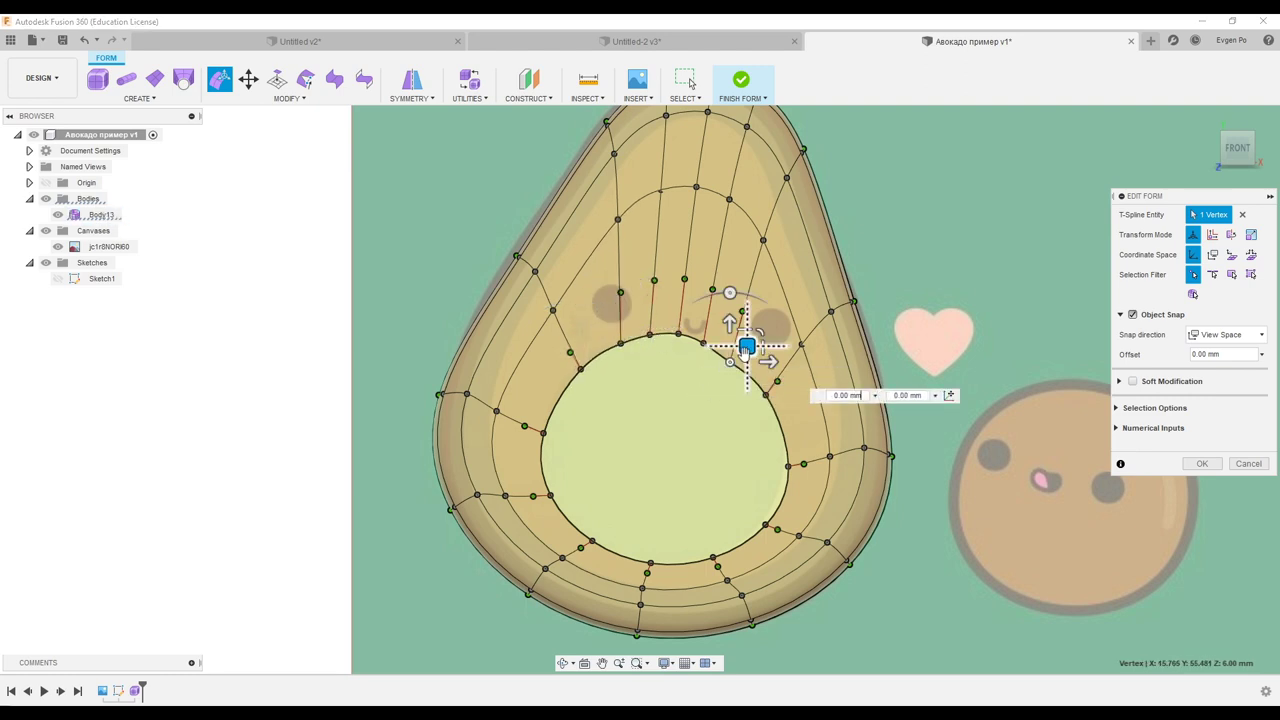
pyautogui.moveTo(747, 345); pyautogui.dragTo(757, 339)
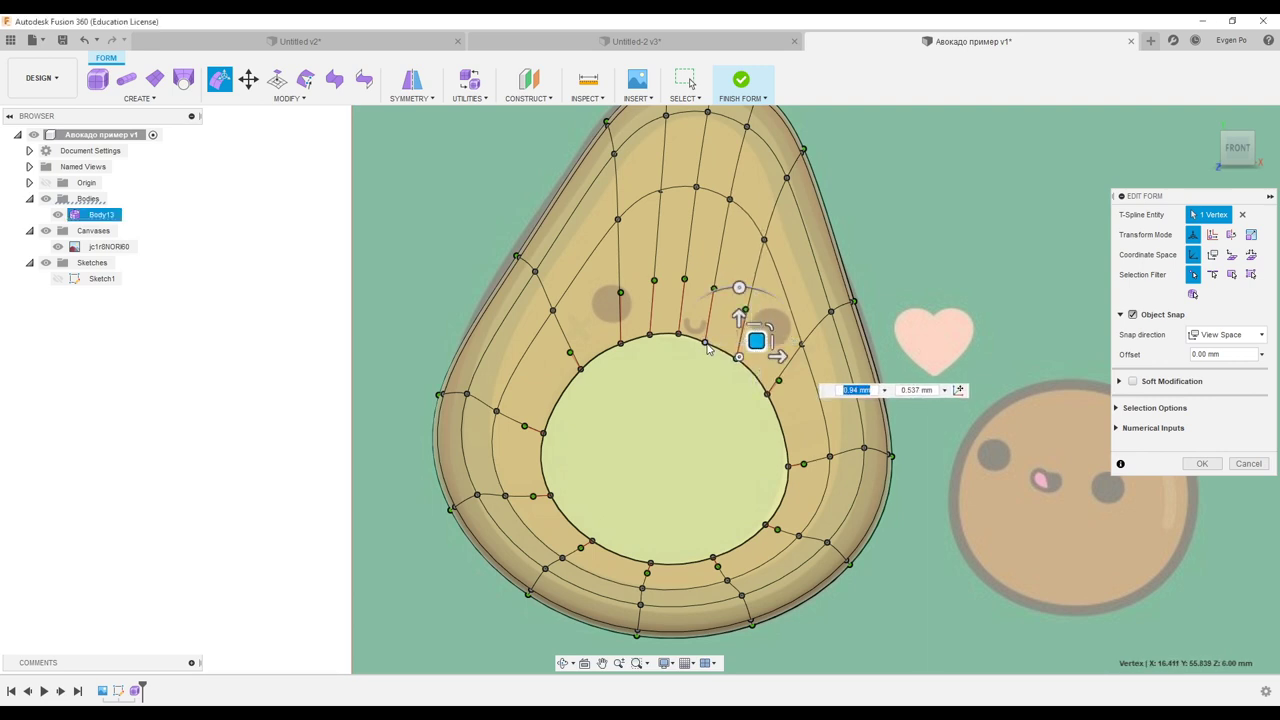
pyautogui.click(707, 345)
pyautogui.moveTo(725, 325); pyautogui.dragTo(725, 324)
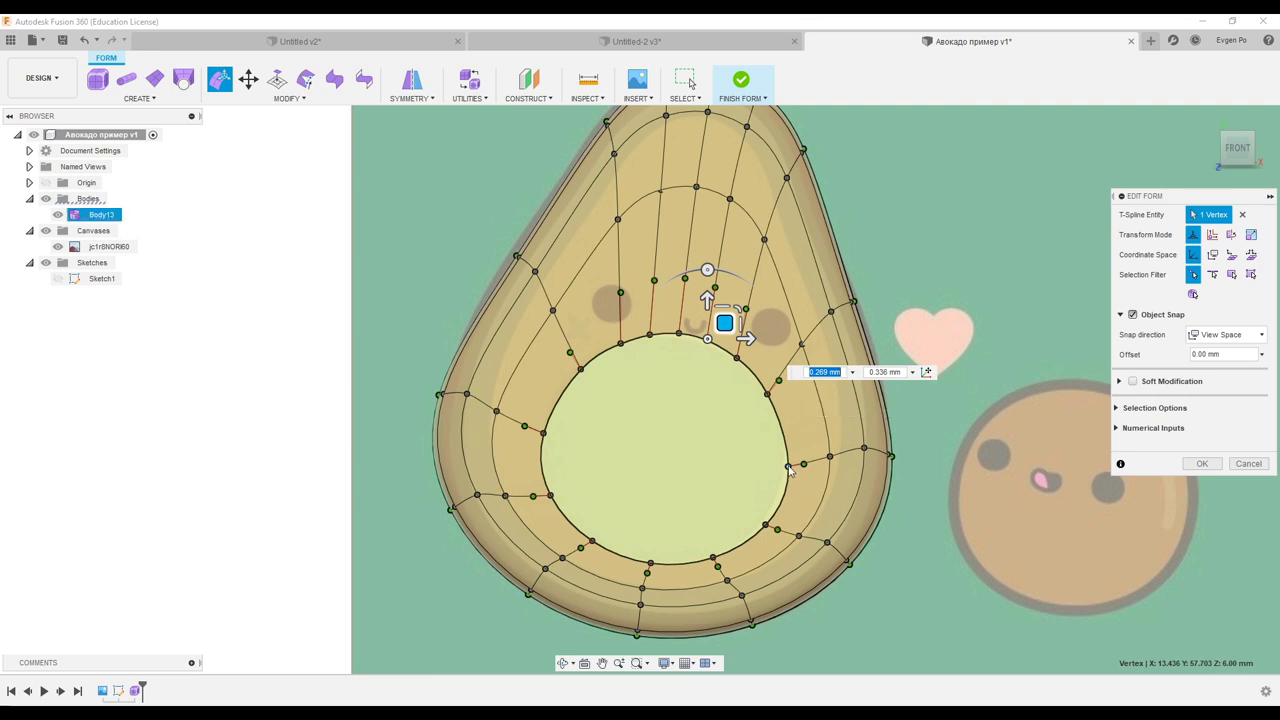
# Move the left and right rim vertices onto the pit circle and accept the edit
pyautogui.click(789, 464)
pyautogui.moveTo(805, 451); pyautogui.dragTo(763, 520)
pyautogui.click(550, 497)
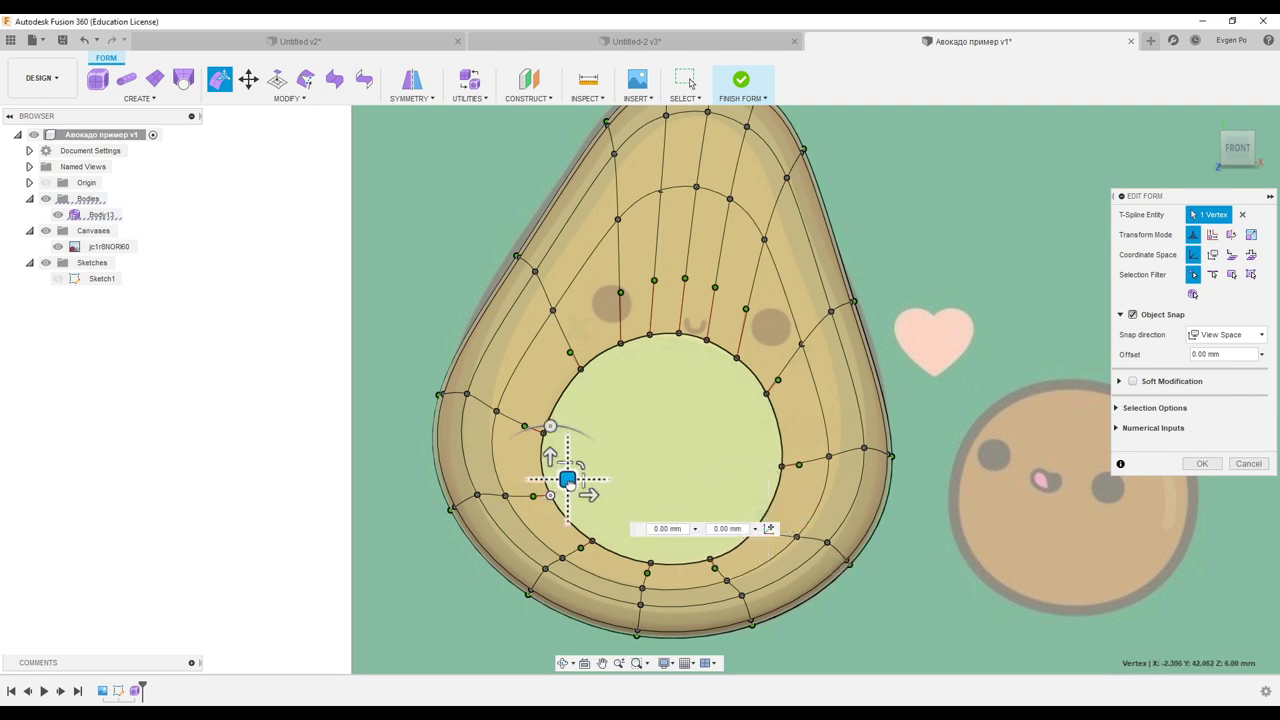
pyautogui.moveTo(568, 482); pyautogui.dragTo(575, 482)
pyautogui.click(547, 433)
pyautogui.moveTo(566, 420); pyautogui.dragTo(571, 418)
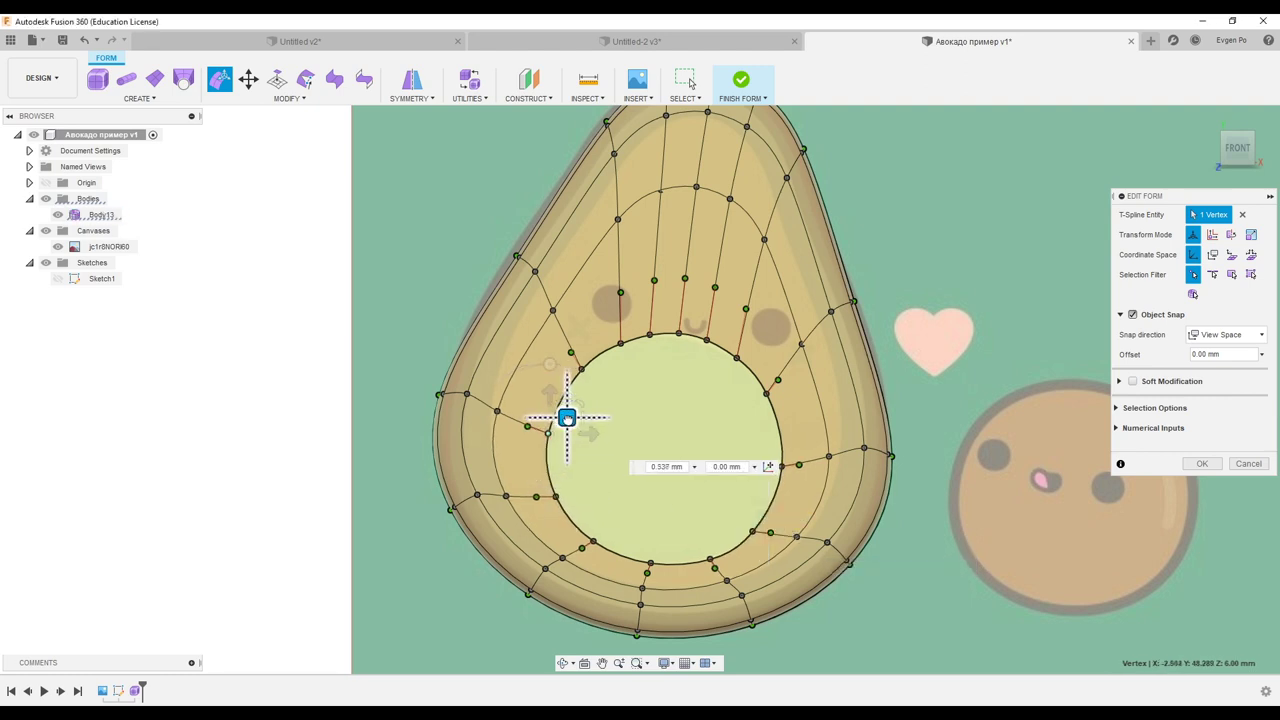
pyautogui.click(1202, 463)
pyautogui.moveTo(1202, 461)
pyautogui.keyDown('shift'); pyautogui.mouseDown(button='middle')
pyautogui.moveTo(793, 458)
pyautogui.moveTo(392, 240)
pyautogui.mouseUp(button='middle'); pyautogui.keyUp('shift')
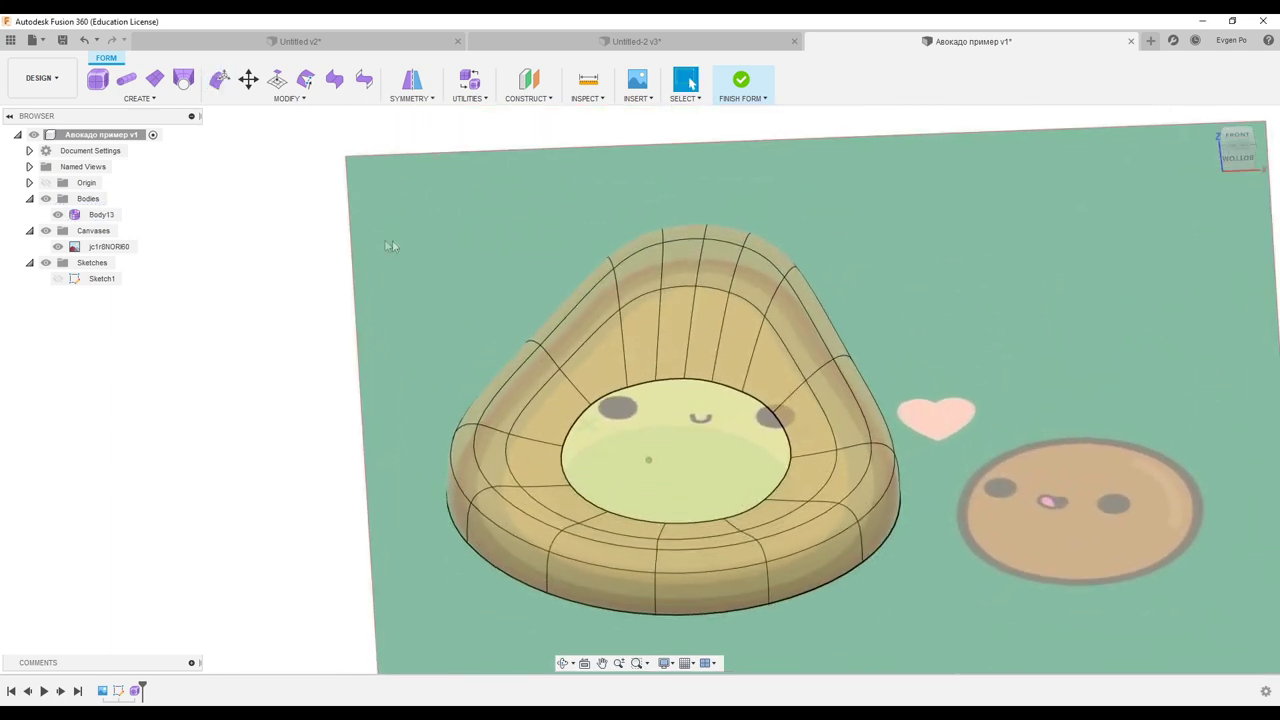
# Lower Body13's 14-edge inner loop about 1 mm to form a bowl-shaped hollow
pyautogui.click(218, 80)
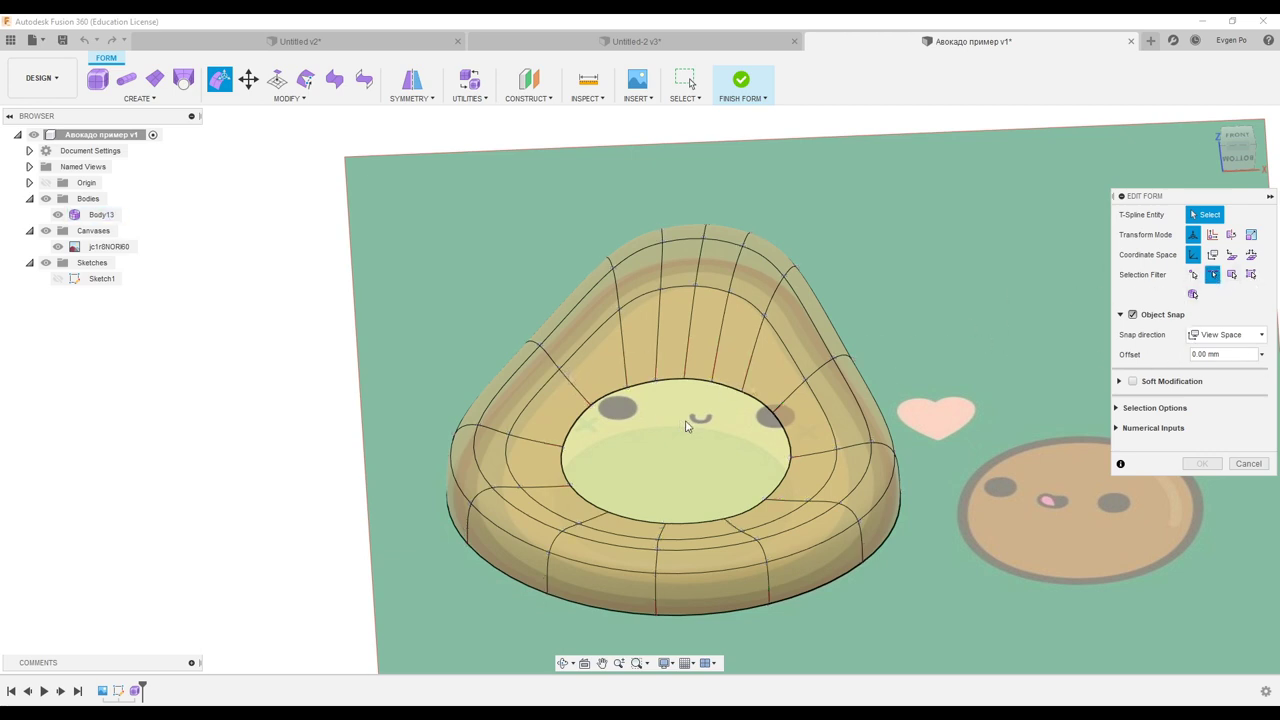
pyautogui.doubleClick(735, 392)
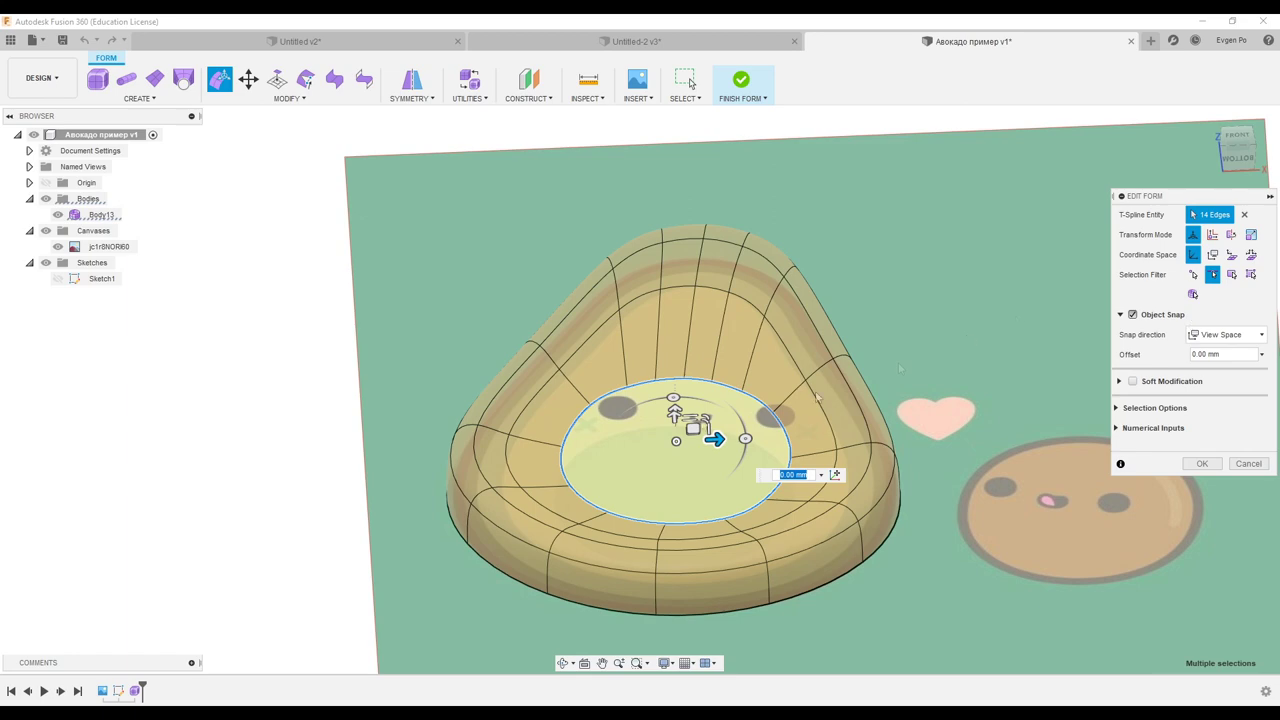
pyautogui.scroll(1, 671, 446)
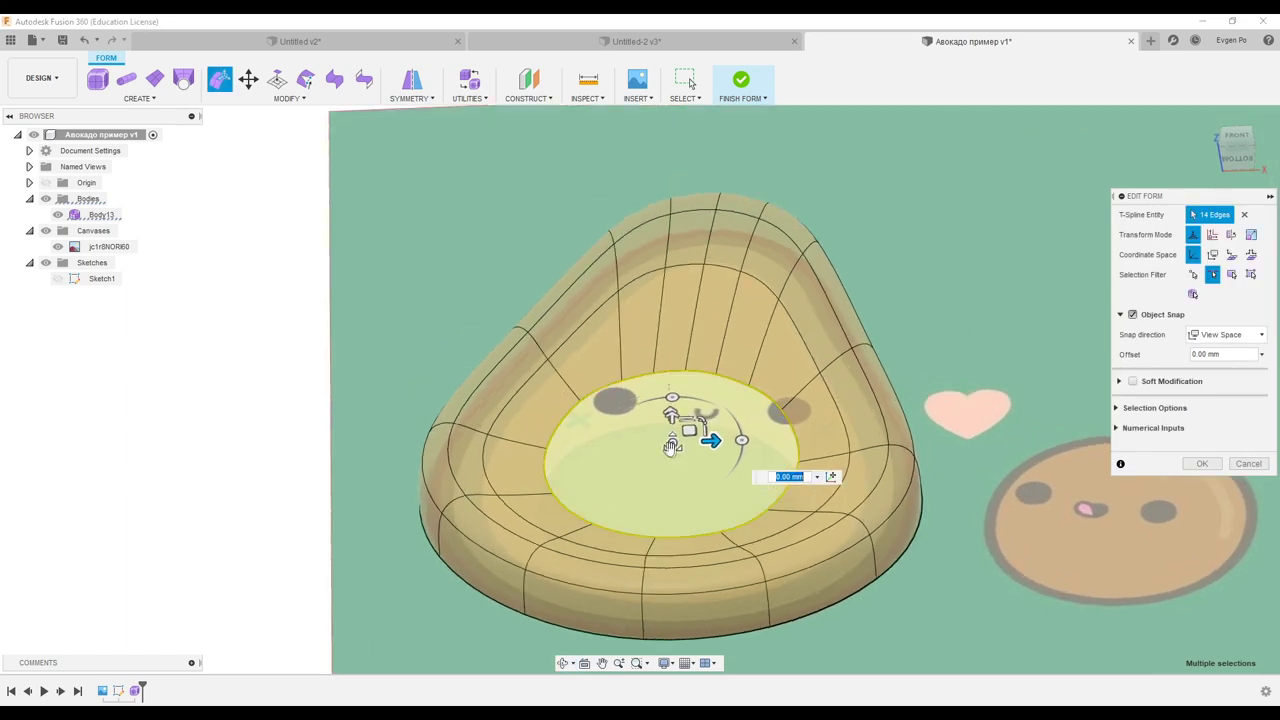
pyautogui.keyDown('shift'); pyautogui.moveTo(695, 440); pyautogui.dragTo(670, 414, button='middle'); pyautogui.keyUp('shift')
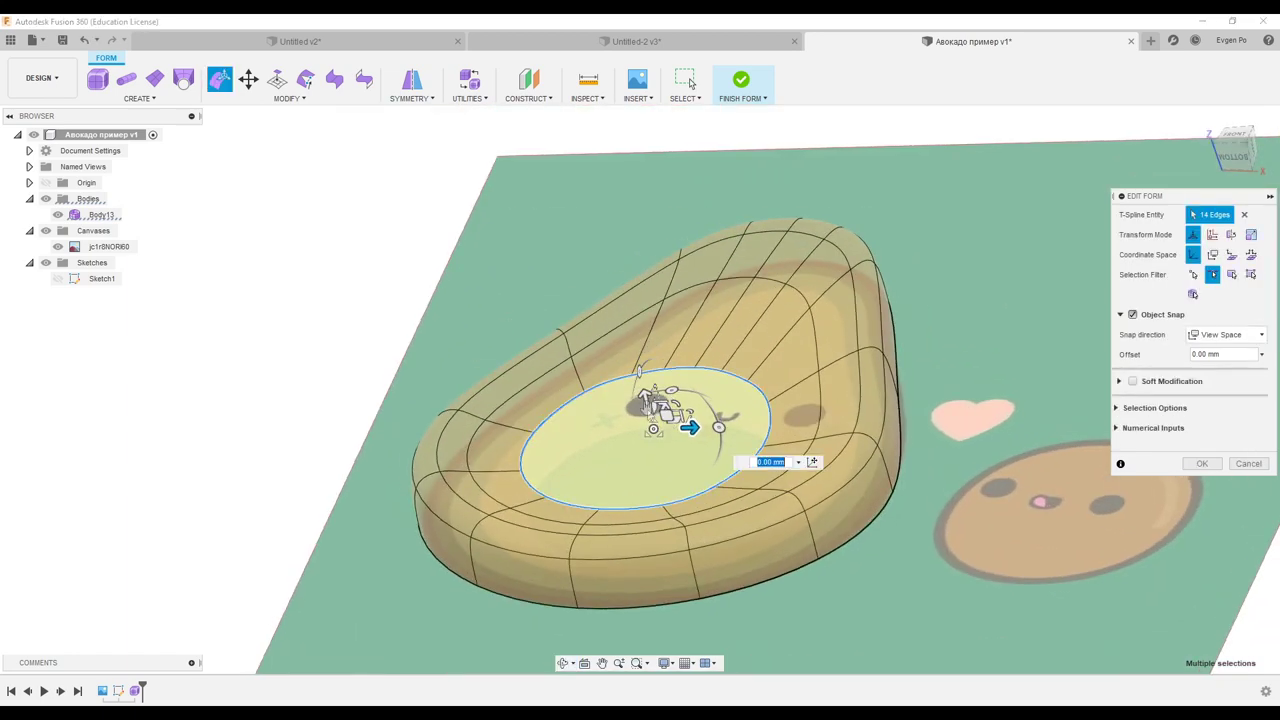
pyautogui.scroll(2, 645, 405)
pyautogui.moveTo(647, 408); pyautogui.dragTo(660, 440)
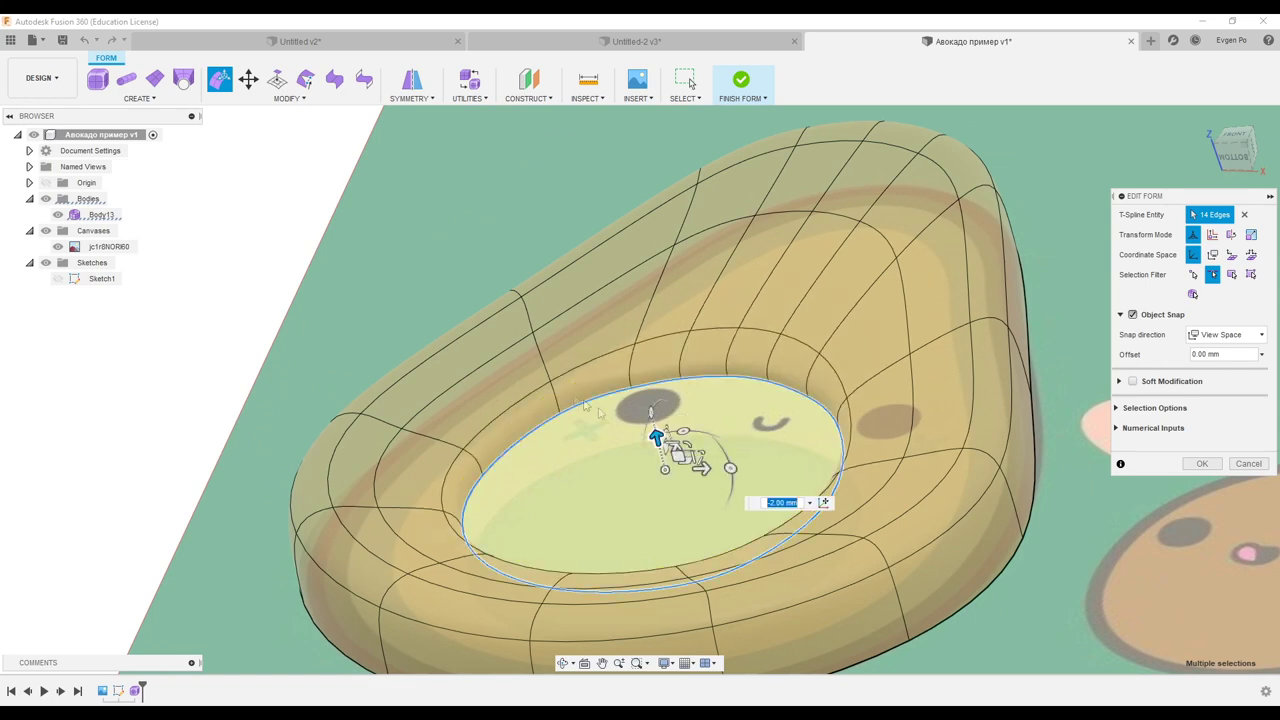
pyautogui.keyDown('shift'); pyautogui.moveTo(660, 440); pyautogui.dragTo(493, 396, button='middle'); pyautogui.keyUp('shift')
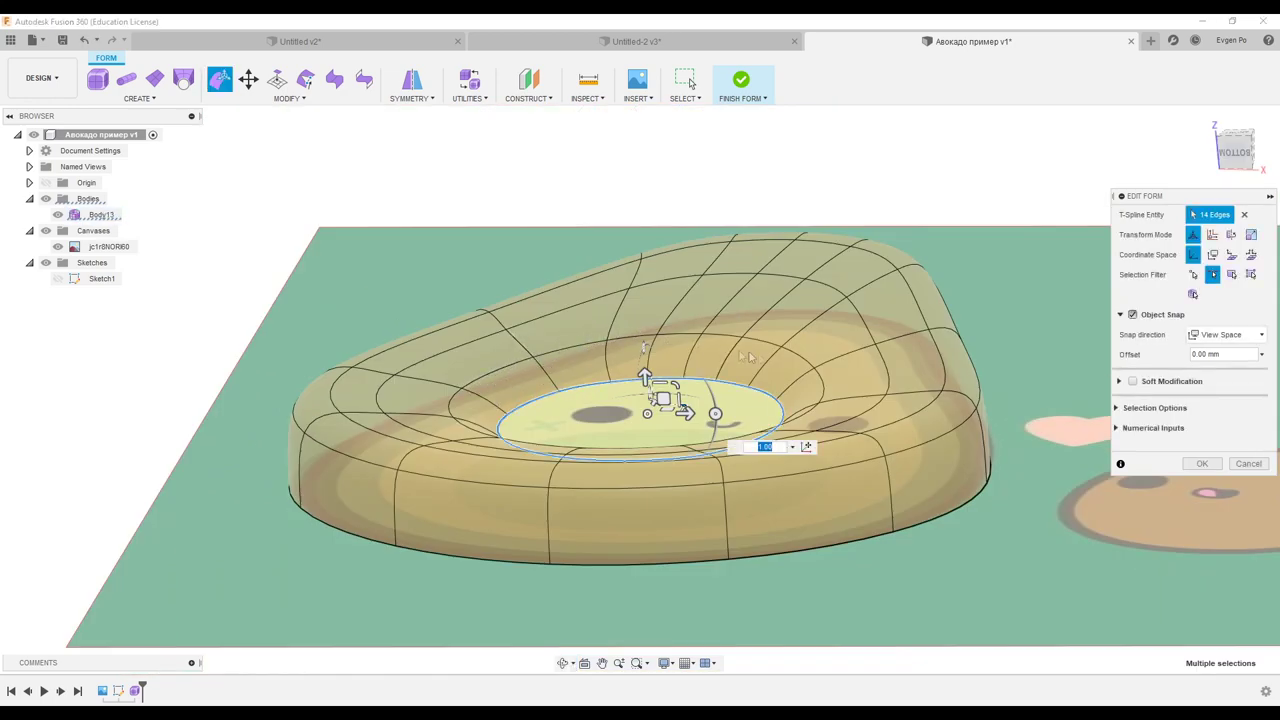
pyautogui.click(1195, 462)
pyautogui.moveTo(1193, 460)
pyautogui.keyDown('shift'); pyautogui.mouseDown(button='middle')
pyautogui.moveTo(775, 352)
pyautogui.moveTo(507, 422)
pyautogui.moveTo(495, 410)
pyautogui.mouseUp(button='middle'); pyautogui.keyUp('shift')
pyautogui.click(287, 98)
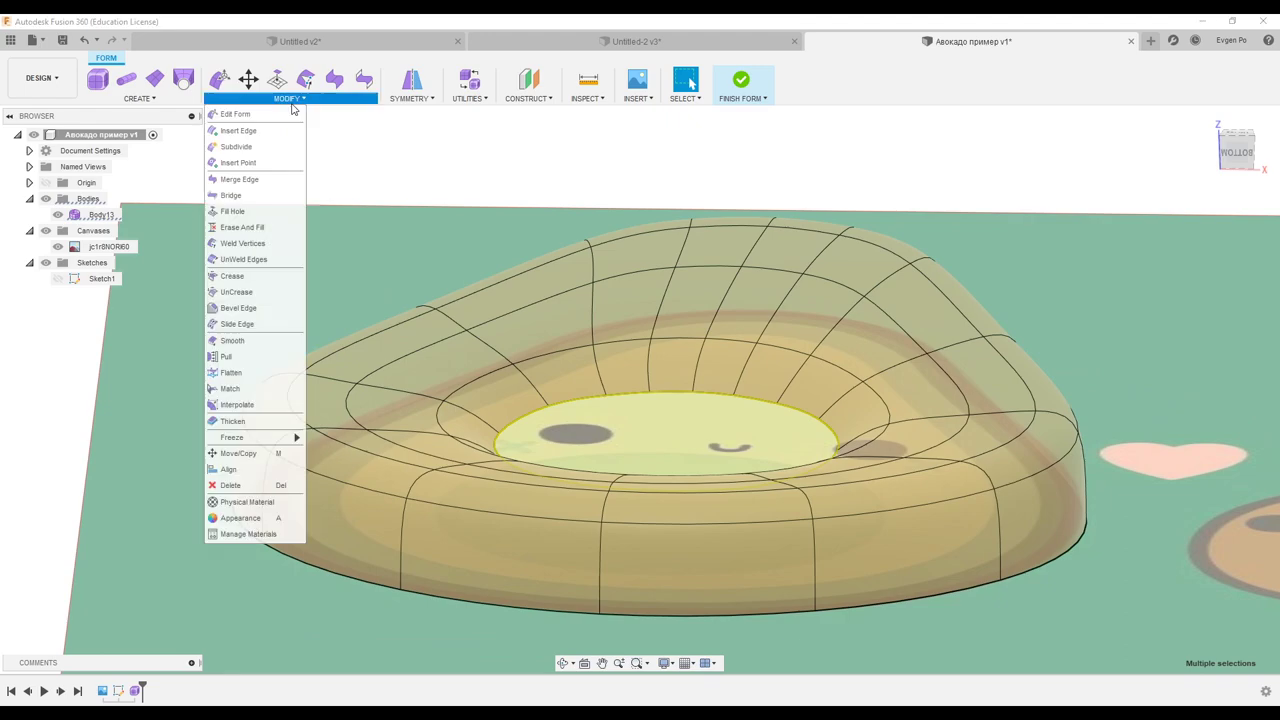
# Crease the inner rim loop, then undo the crease to keep the rim smooth
pyautogui.click(235, 276)
pyautogui.doubleClick(547, 357)
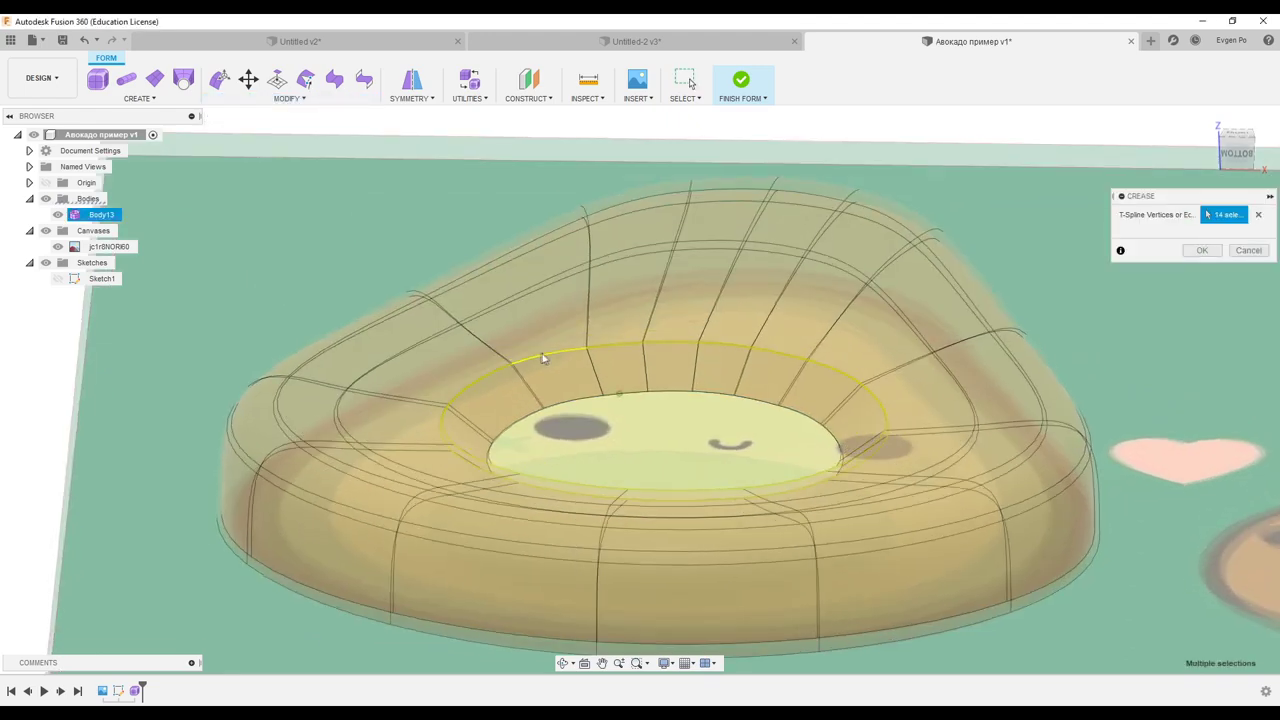
pyautogui.scroll(5, 531, 357)
pyautogui.scroll(-5, 519, 360)
pyautogui.moveTo(519, 360)
pyautogui.keyDown('shift'); pyautogui.mouseDown(button='middle')
pyautogui.moveTo(453, 398)
pyautogui.moveTo(686, 363)
pyautogui.moveTo(725, 393)
pyautogui.moveTo(1115, 358)
pyautogui.moveTo(955, 377)
pyautogui.moveTo(601, 387)
pyautogui.moveTo(580, 375)
pyautogui.mouseUp(button='middle'); pyautogui.keyUp('shift')
pyautogui.press('Return')
pyautogui.click(347, 223)
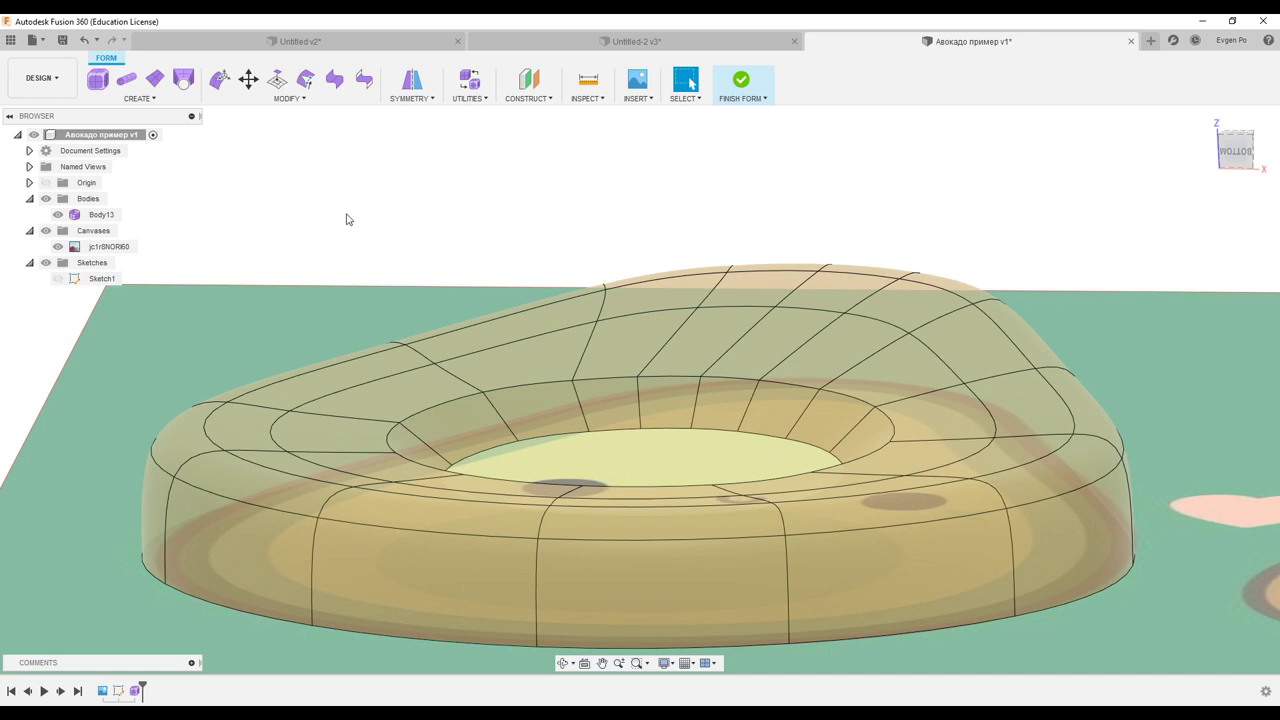
pyautogui.hotkey('ctrl', 'z')
pyautogui.click(274, 99)
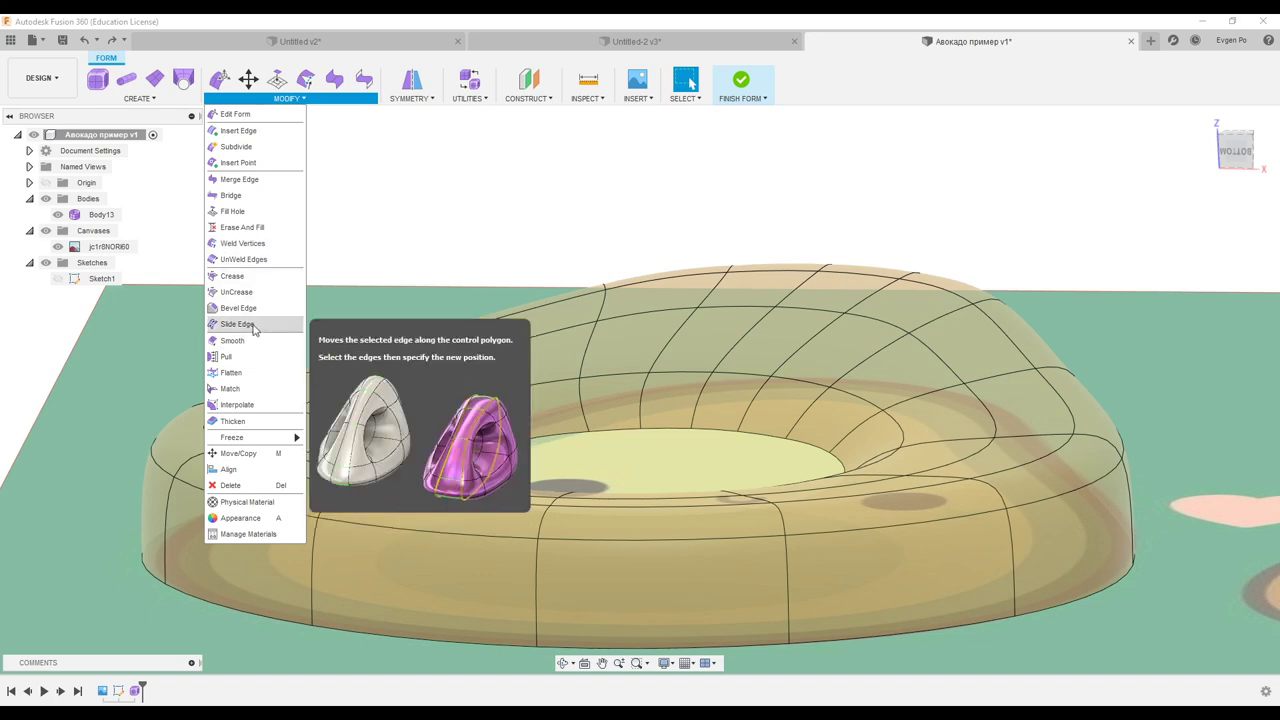
# Bevel the inner rim loop at location 0.151, adding 2-segment edge rings
pyautogui.click(240, 308)
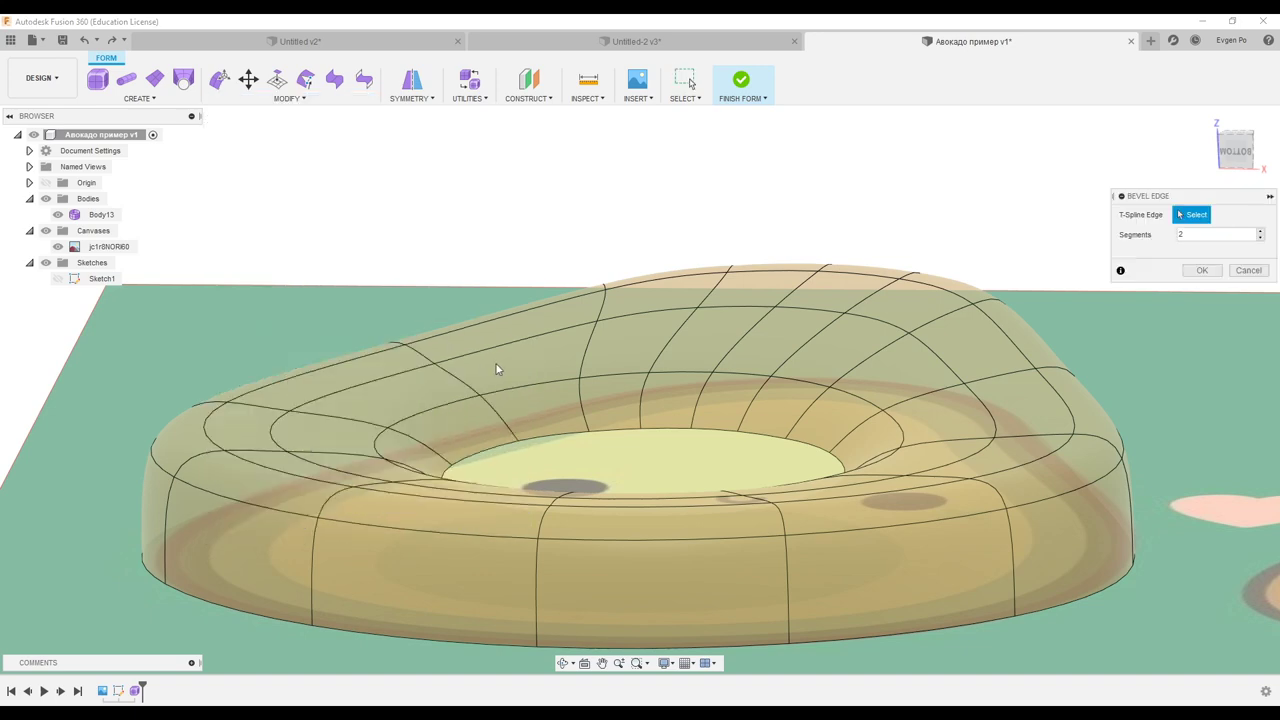
pyautogui.doubleClick(605, 381)
pyautogui.scroll(2, 612, 372)
pyautogui.scroll(3, 612, 372)
pyautogui.scroll(2, 614, 366)
pyautogui.moveTo(615, 363); pyautogui.dragTo(615, 366)
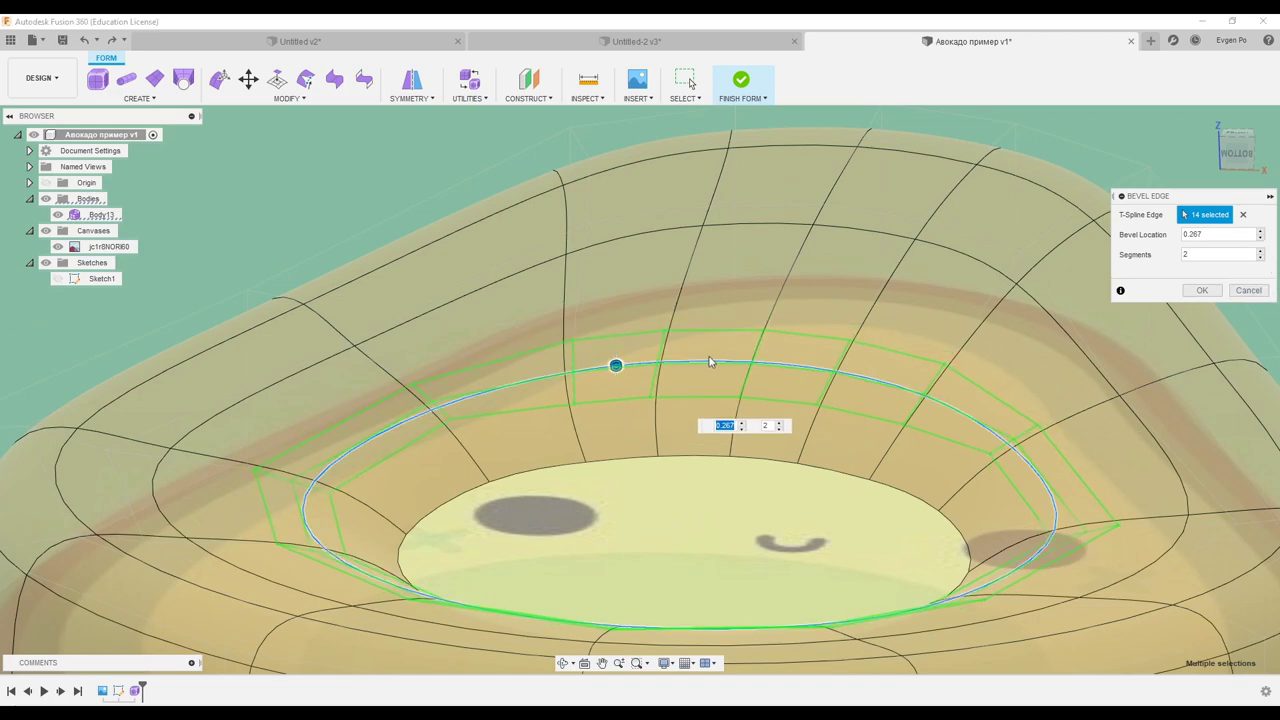
pyautogui.moveTo(616, 365); pyautogui.dragTo(614, 363)
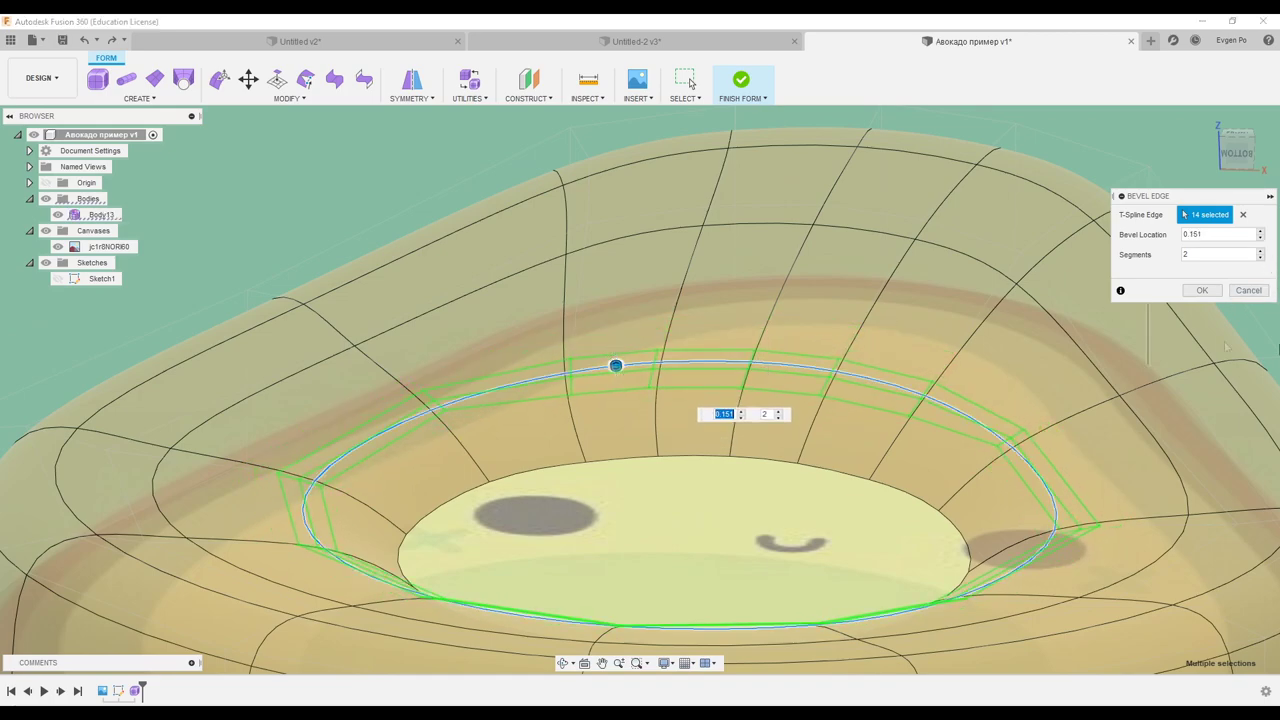
pyautogui.click(1203, 290)
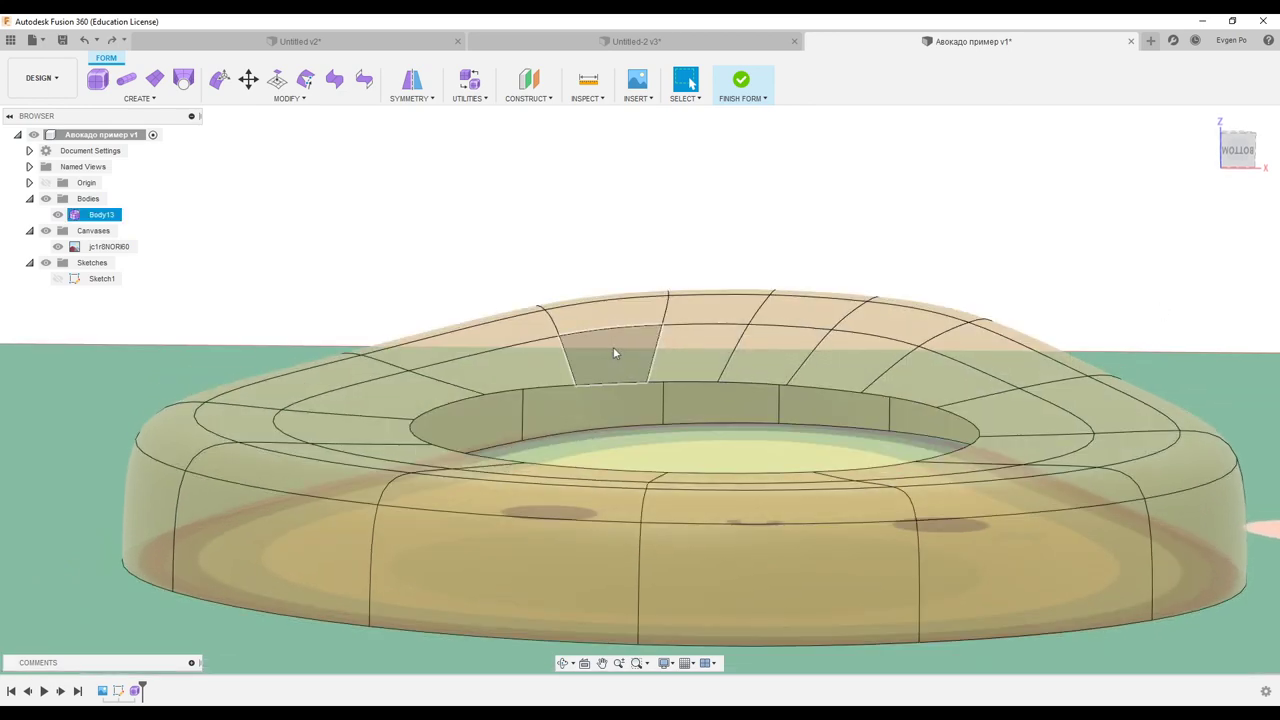
# Select the inner oval edge loop of the avocado's opening
pyautogui.keyDown('shift'); pyautogui.moveTo(611, 360); pyautogui.dragTo(480, 420, button='middle'); pyautogui.keyUp('shift')
pyautogui.doubleClick(431, 466)
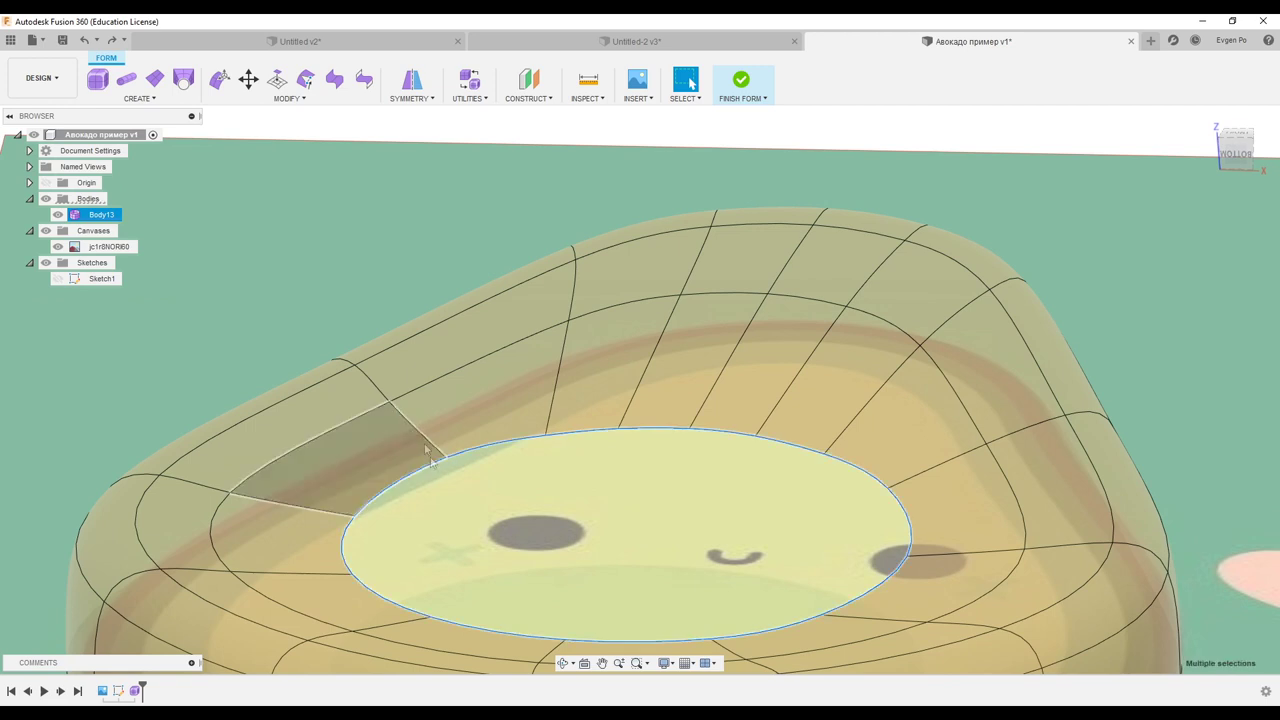
pyautogui.click(293, 99)
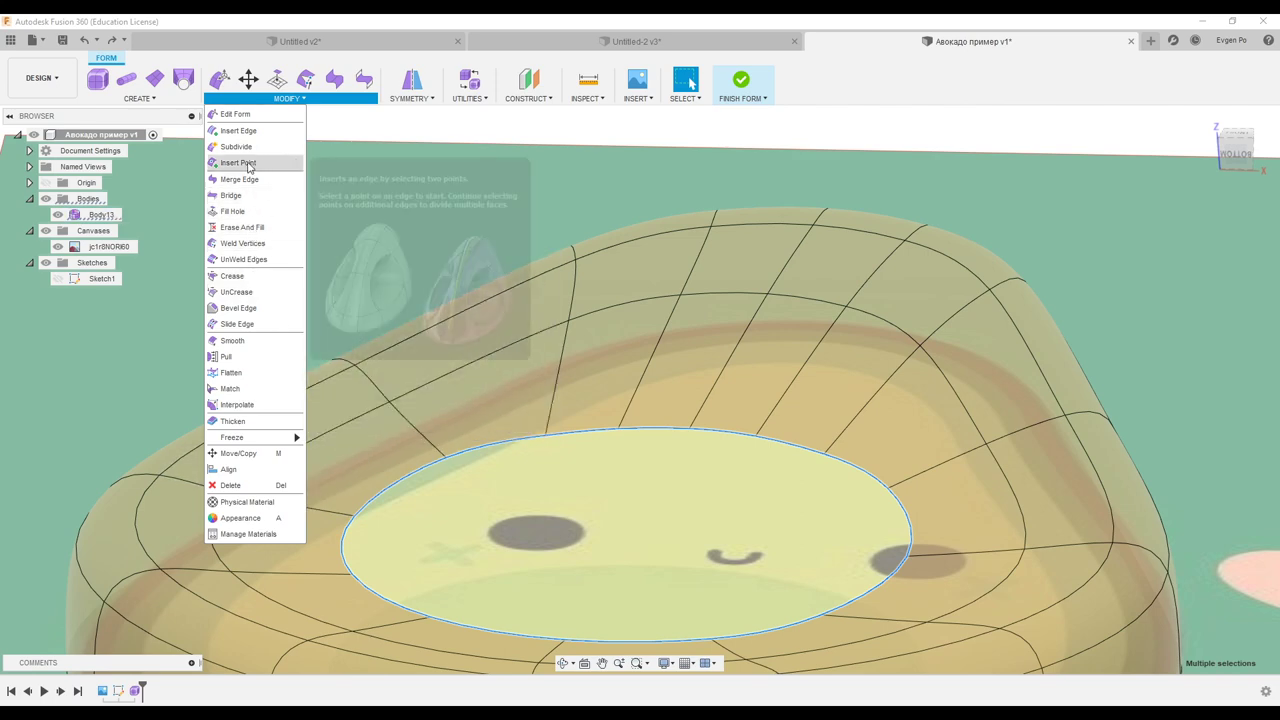
# Insert an edge loop around the avocado's inner oval opening at about 0.116
pyautogui.click(245, 131)
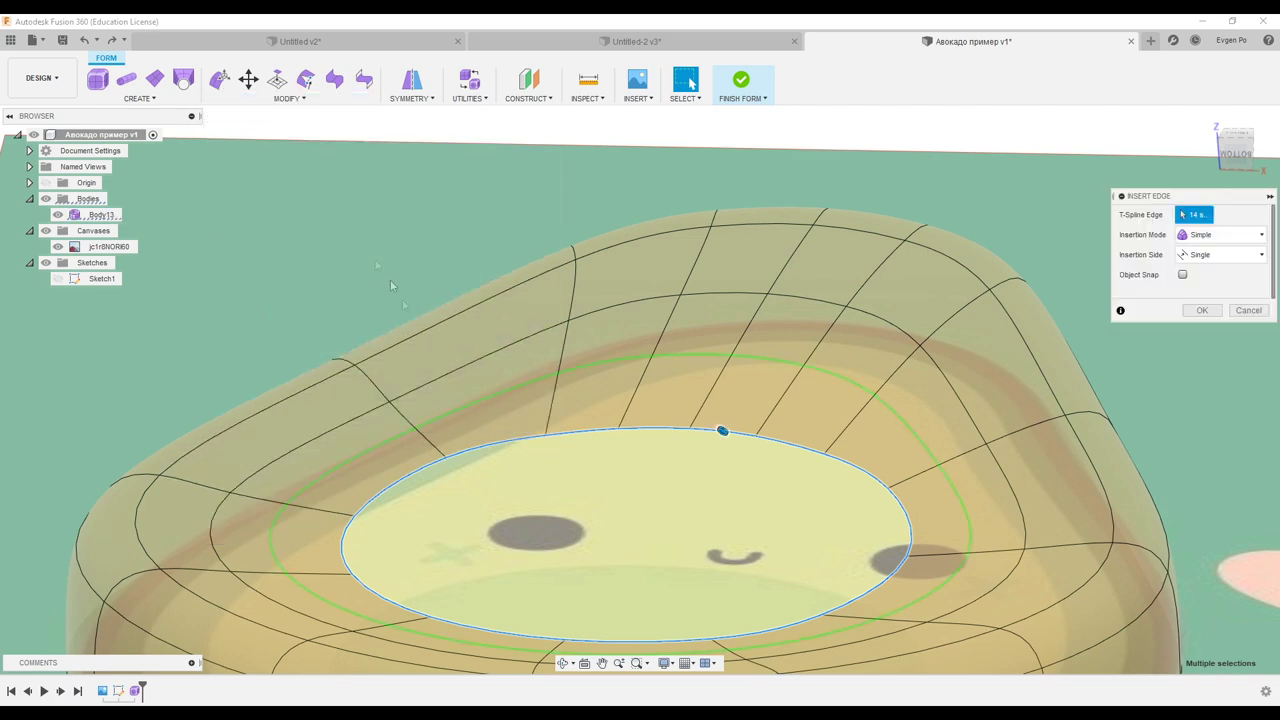
pyautogui.keyDown('shift'); pyautogui.moveTo(600, 370); pyautogui.dragTo(675, 366, button='middle'); pyautogui.keyUp('shift')
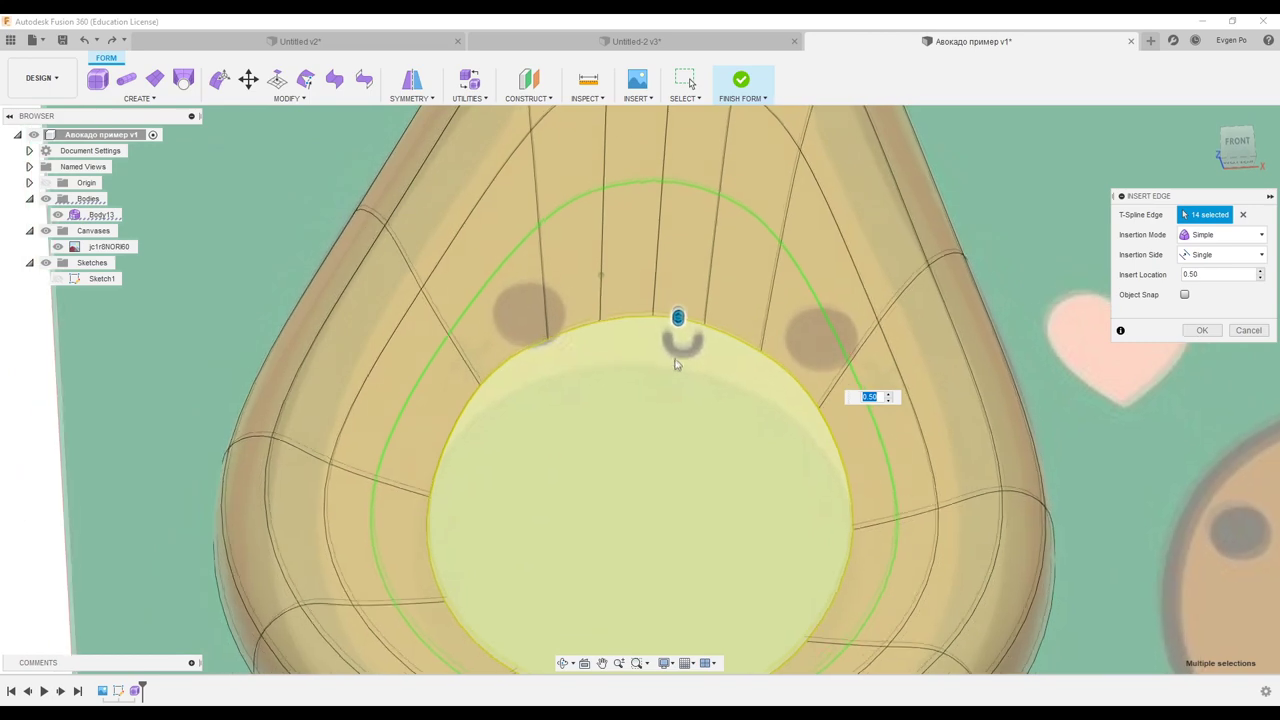
pyautogui.scroll(-2, 675, 366)
pyautogui.scroll(-2, 623, 349)
pyautogui.moveTo(663, 305); pyautogui.dragTo(647, 382)
pyautogui.click(1204, 333)
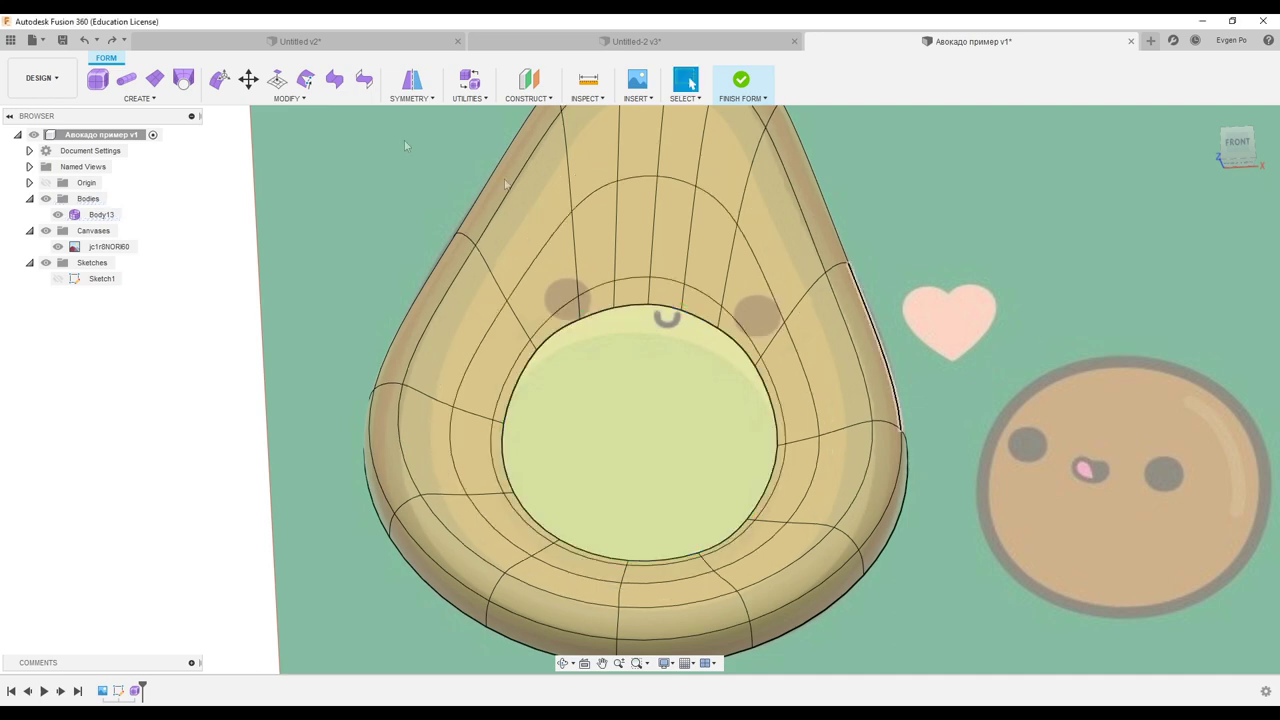
# Insert a second edge loop close to the opening's rim, at about -0.659
pyautogui.click(288, 98)
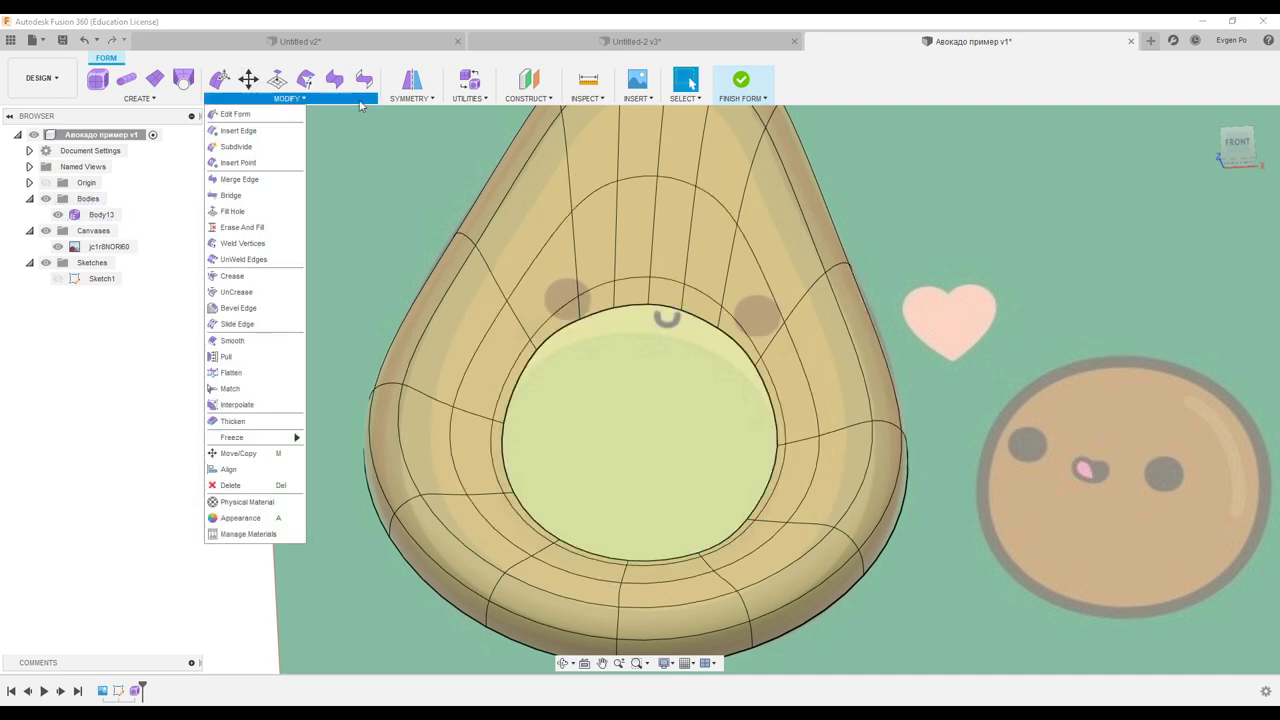
pyautogui.click(245, 136)
pyautogui.scroll(3, 658, 340)
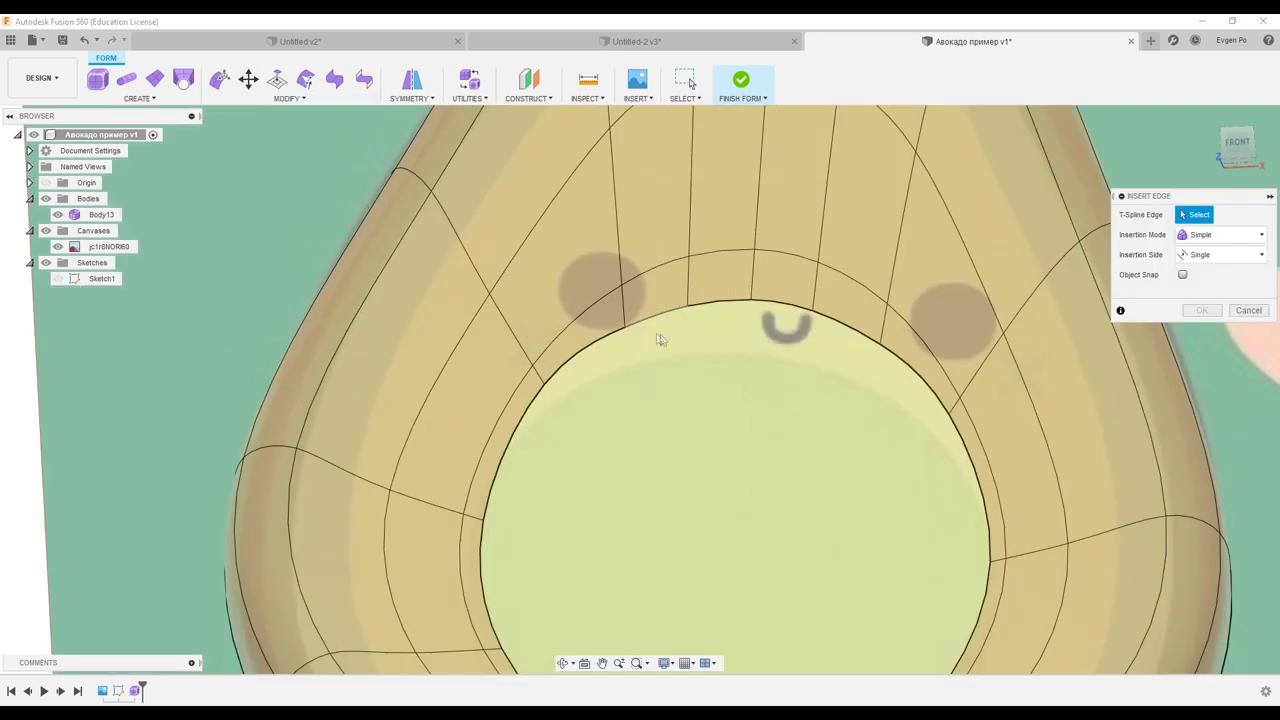
pyautogui.doubleClick(640, 282)
pyautogui.moveTo(657, 266); pyautogui.dragTo(664, 390)
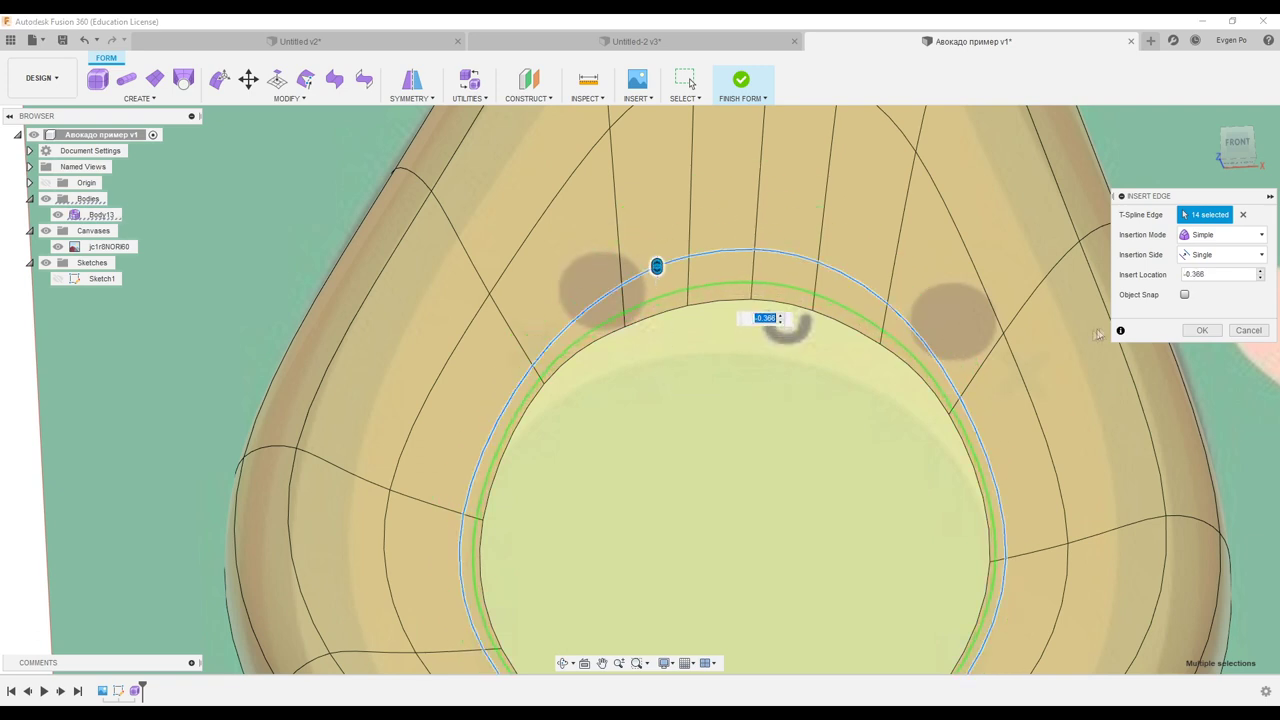
pyautogui.click(1205, 332)
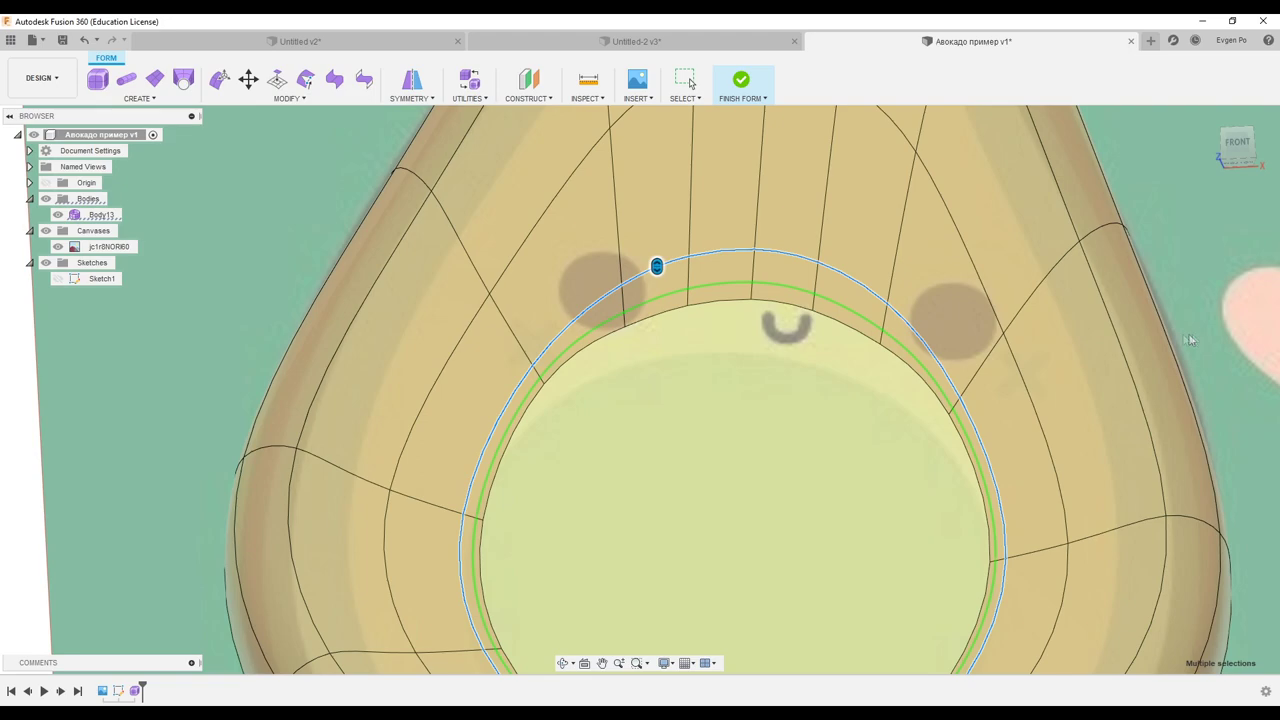
pyautogui.press('Escape')
pyautogui.scroll(-2, 549, 237)
pyautogui.scroll(-2, 265, 119)
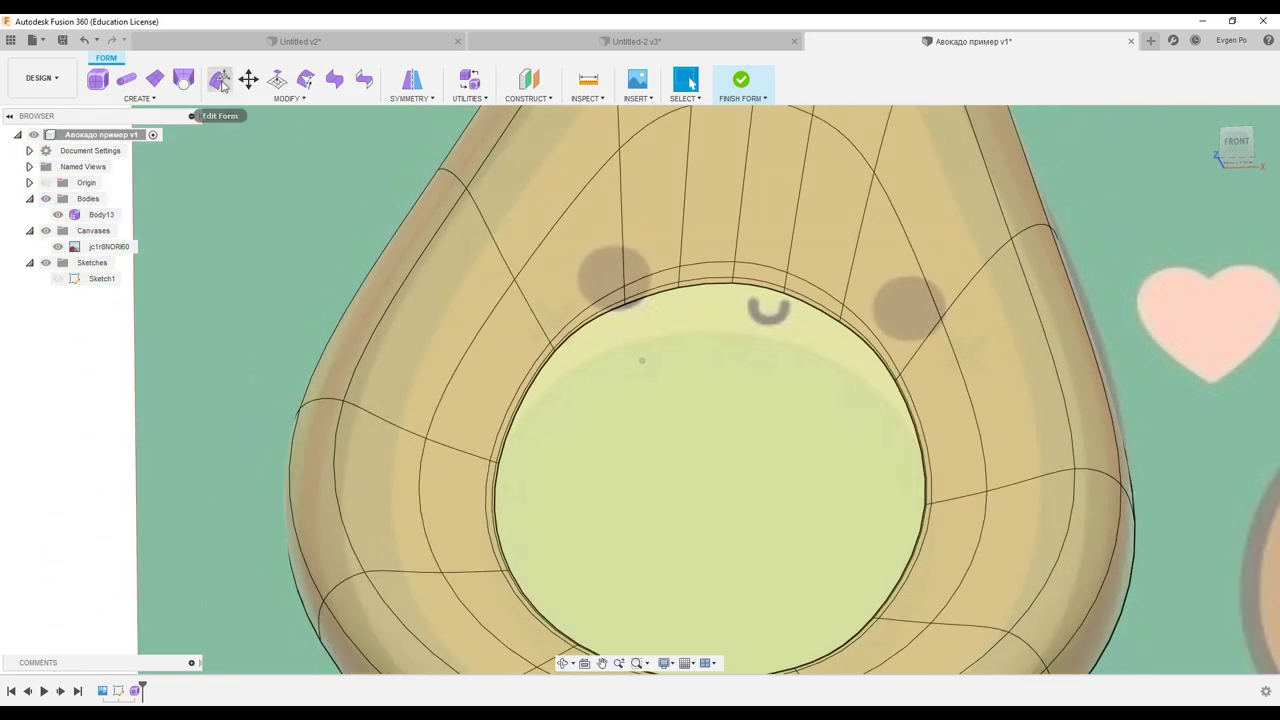
# In Edit Form, select the inner opening loop and push it down 1 mm
pyautogui.click(219, 79)
pyautogui.scroll(4, 661, 293)
pyautogui.doubleClick(659, 270)
pyautogui.keyDown('shift'); pyautogui.moveTo(659, 270); pyautogui.dragTo(647, 358, button='middle'); pyautogui.keyUp('shift')
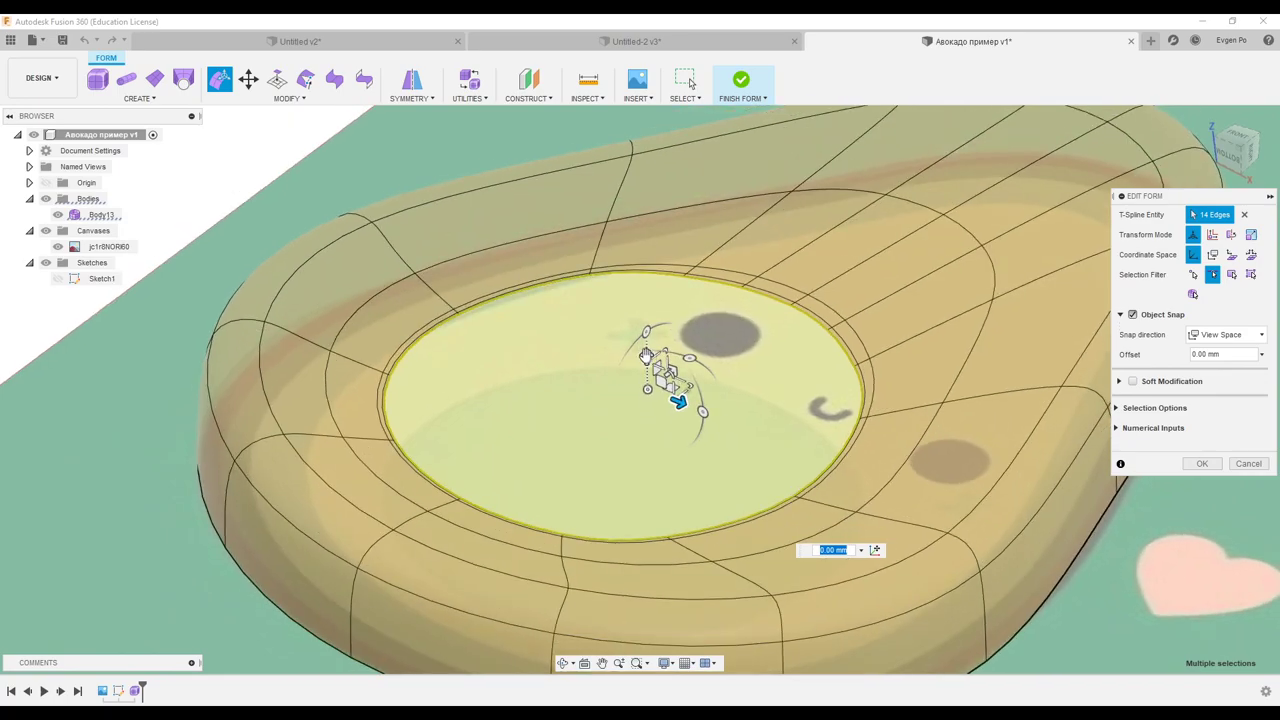
pyautogui.moveTo(646, 358); pyautogui.dragTo(646, 370)
pyautogui.moveTo(646, 373)
pyautogui.keyDown('shift'); pyautogui.mouseDown(button='middle')
pyautogui.moveTo(651, 355)
pyautogui.moveTo(486, 311)
pyautogui.moveTo(374, 347)
pyautogui.moveTo(444, 347)
pyautogui.moveTo(592, 297)
pyautogui.mouseUp(button='middle'); pyautogui.keyUp('shift')
pyautogui.scroll(5, 553, 316)
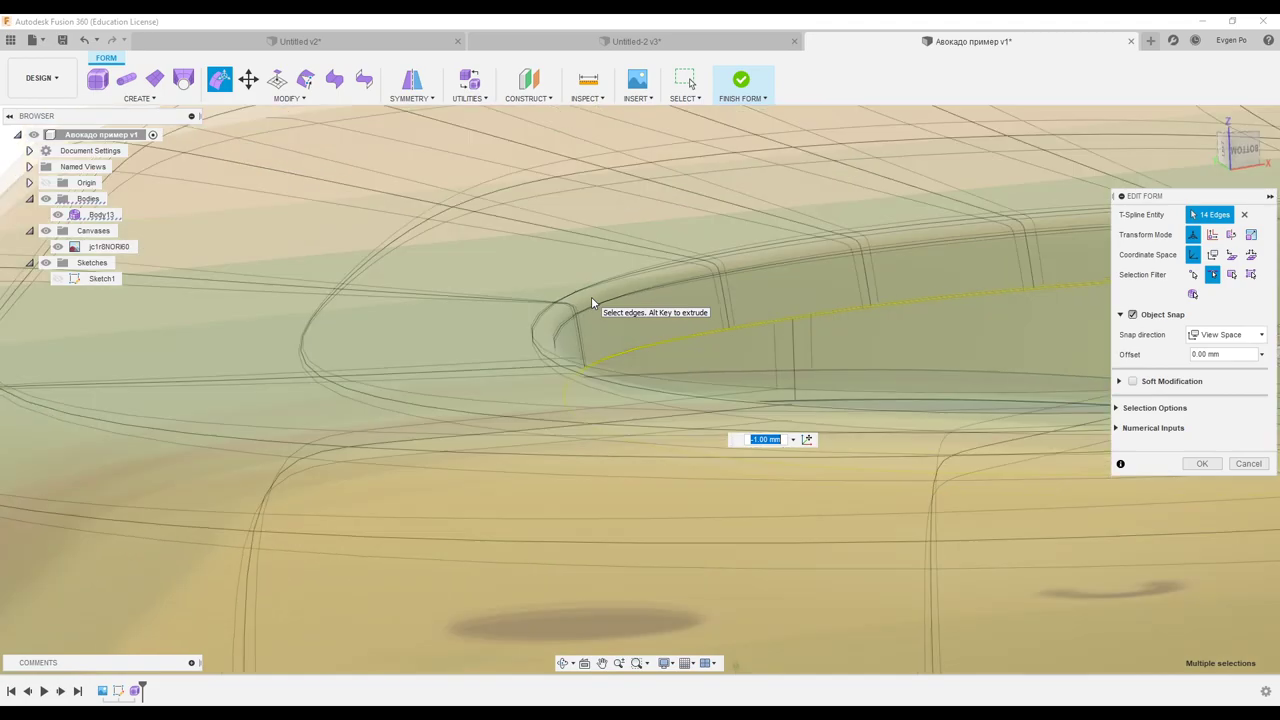
pyautogui.moveTo(591, 303)
pyautogui.keyDown('shift'); pyautogui.mouseDown(button='middle')
pyautogui.moveTo(556, 318)
pyautogui.moveTo(551, 303)
pyautogui.moveTo(537, 338)
pyautogui.moveTo(550, 320)
pyautogui.moveTo(543, 283)
pyautogui.mouseUp(button='middle'); pyautogui.keyUp('shift')
pyautogui.scroll(-3, 543, 283)
pyautogui.scroll(-3, 542, 277)
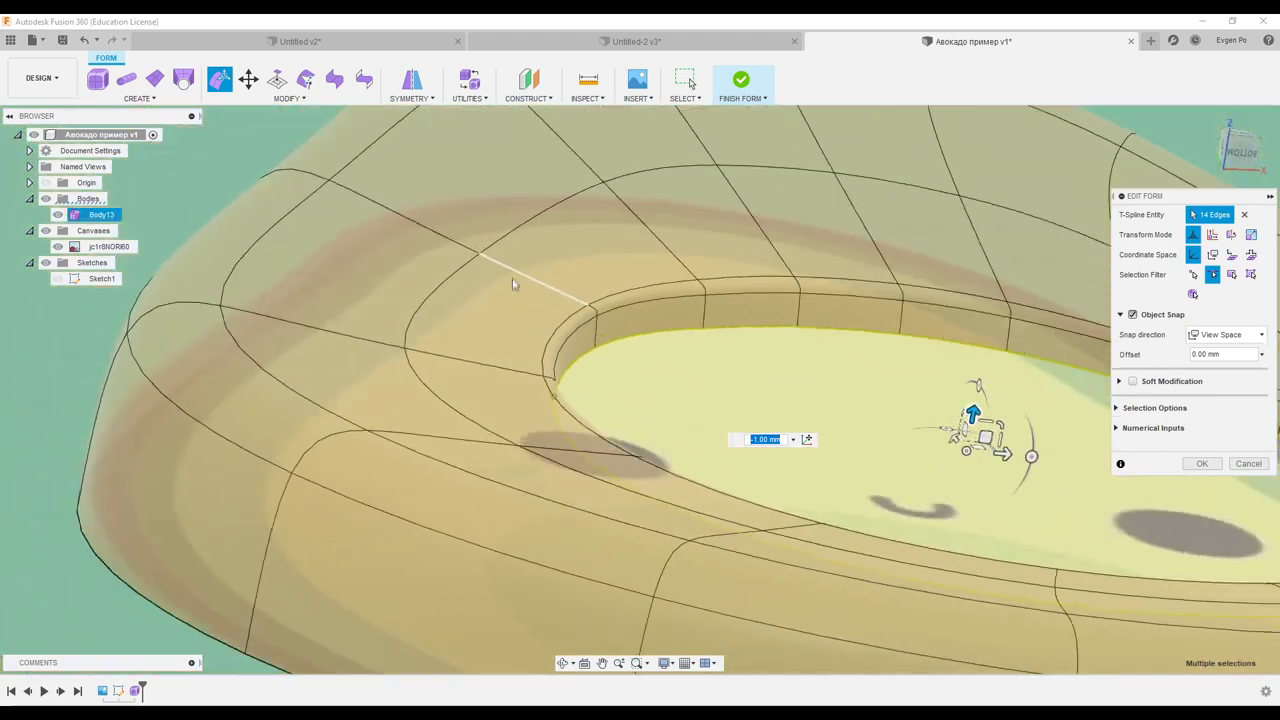
pyautogui.scroll(-3, 514, 277)
pyautogui.scroll(-2, 506, 295)
pyautogui.keyDown('shift'); pyautogui.moveTo(506, 295); pyautogui.dragTo(650, 410, button='middle'); pyautogui.keyUp('shift')
pyautogui.scroll(3, 600, 380)
pyautogui.scroll(3, 670, 417)
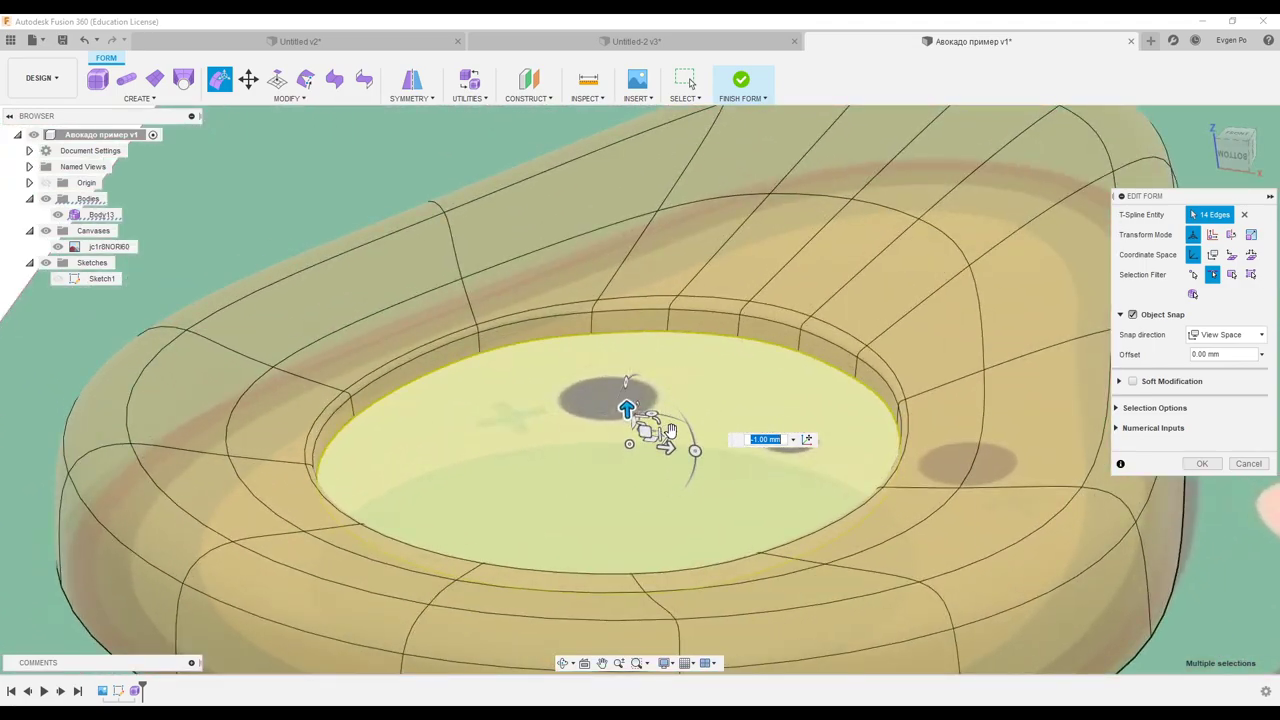
pyautogui.write('1')
pyautogui.press('Return')
pyautogui.keyDown('shift'); pyautogui.moveTo(643, 429); pyautogui.dragTo(651, 374, button='middle'); pyautogui.keyUp('shift')
pyautogui.scroll(2, 640, 370)
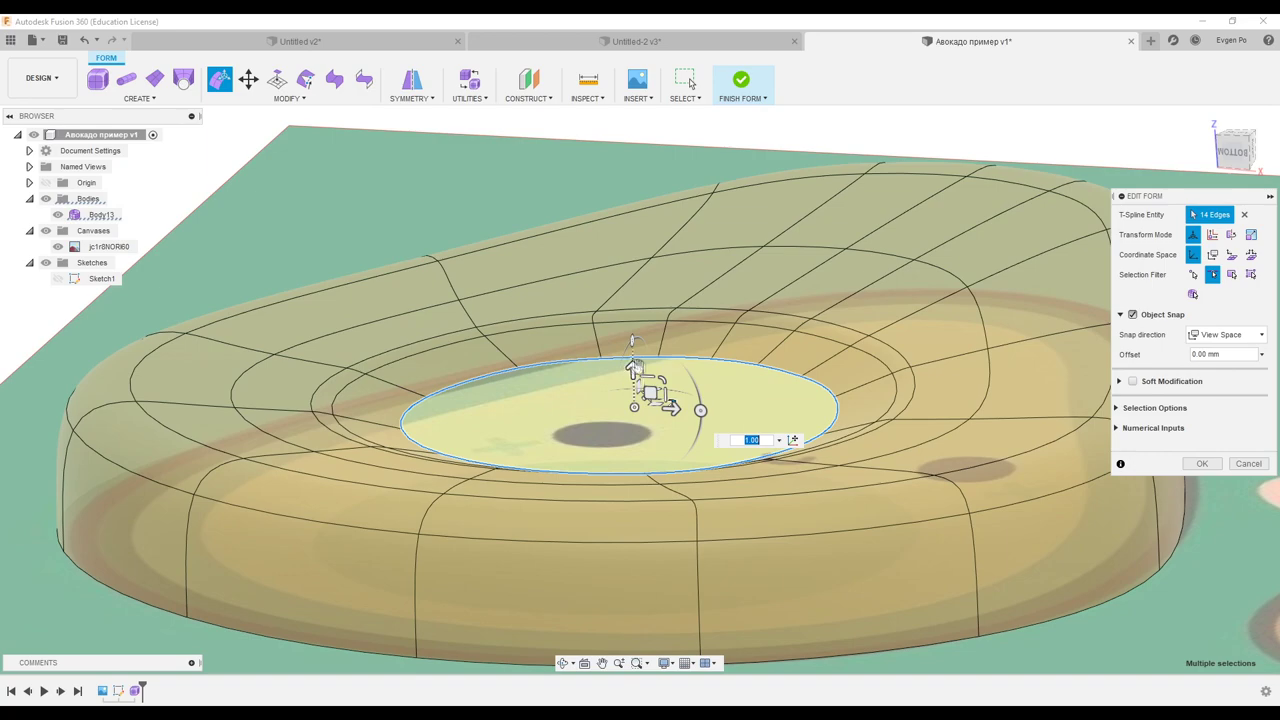
pyautogui.moveTo(632, 372)
pyautogui.keyDown('shift'); pyautogui.mouseDown(button='middle')
pyautogui.moveTo(505, 320)
pyautogui.moveTo(540, 380)
pyautogui.mouseUp(button='middle'); pyautogui.keyUp('shift')
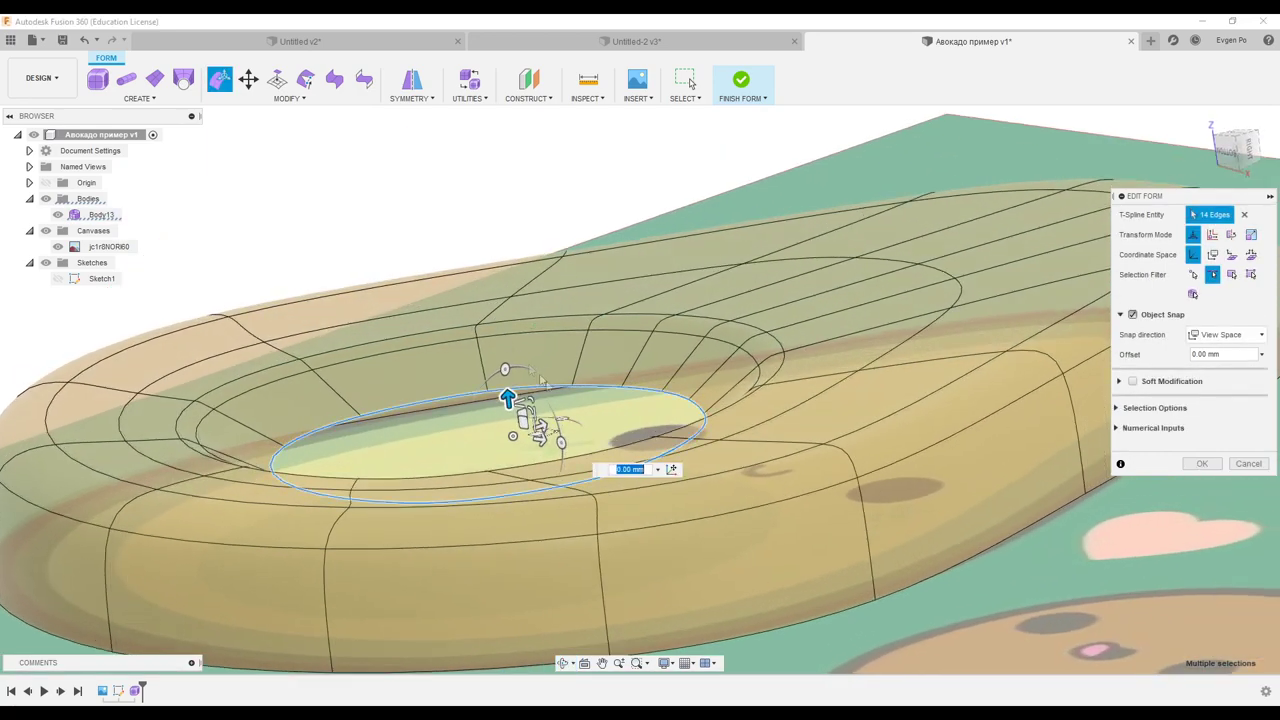
pyautogui.moveTo(507, 397); pyautogui.dragTo(511, 421)
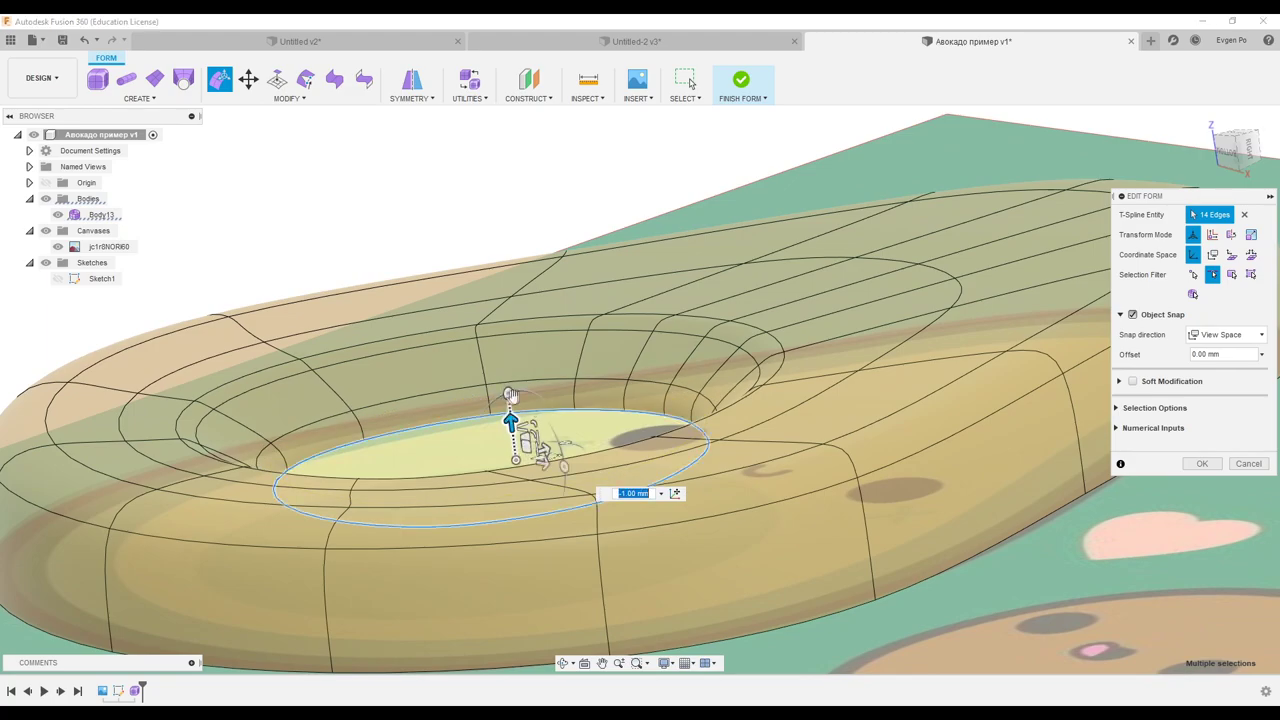
# Scale the opening loop down to about 0.259, forming a small funnel ellipse
pyautogui.keyDown('shift'); pyautogui.moveTo(558, 436); pyautogui.dragTo(563, 428, button='middle'); pyautogui.keyUp('shift')
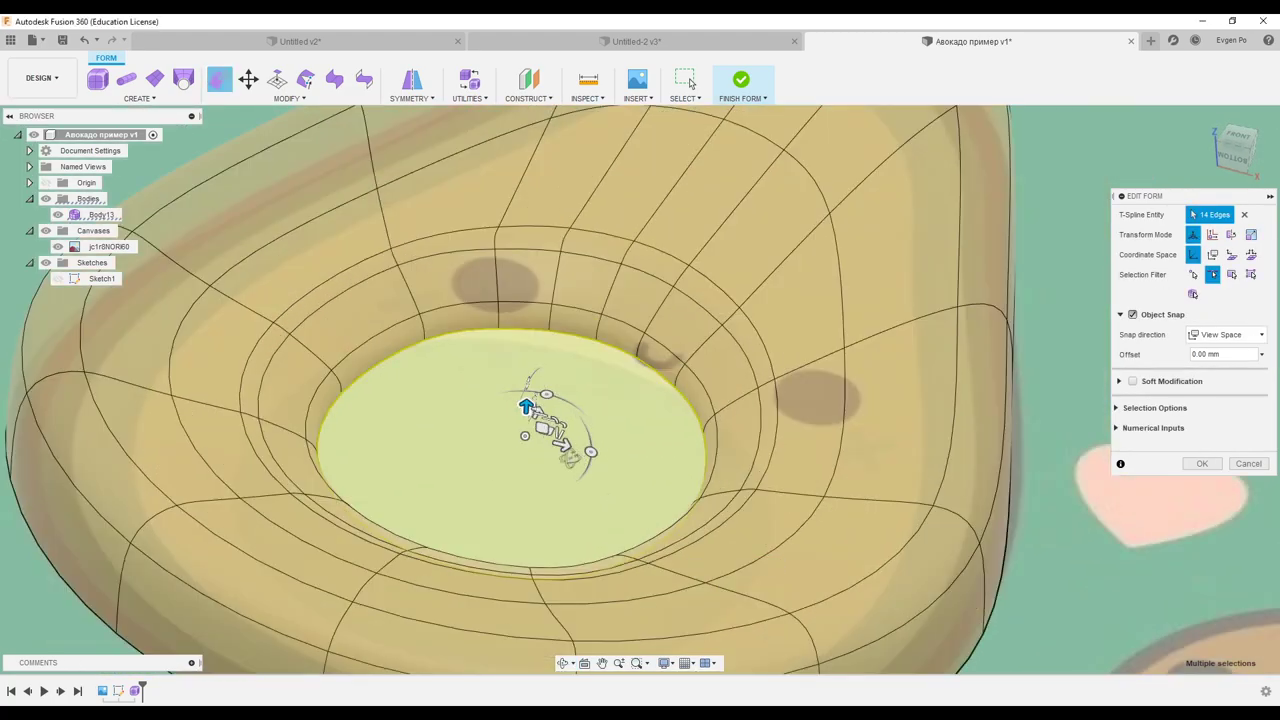
pyautogui.moveTo(556, 432); pyautogui.dragTo(543, 423)
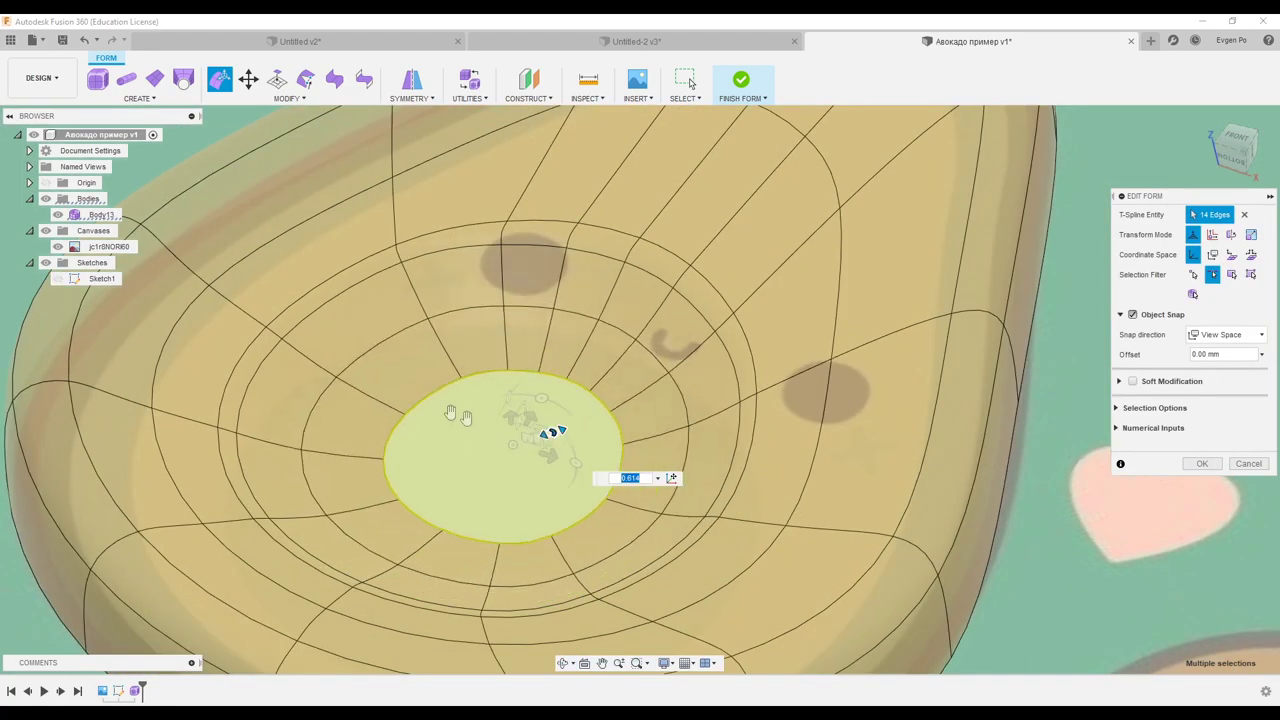
pyautogui.keyDown('shift'); pyautogui.moveTo(543, 423); pyautogui.dragTo(459, 366, button='middle'); pyautogui.keyUp('shift')
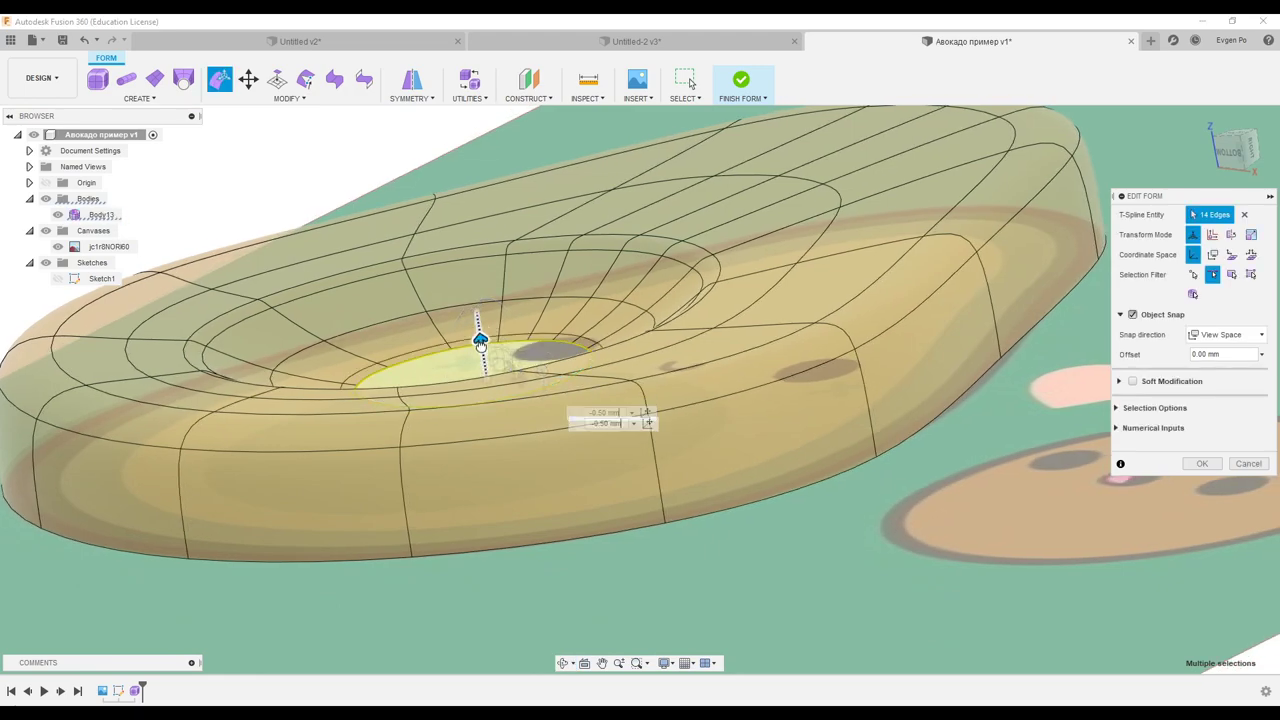
pyautogui.keyDown('shift'); pyautogui.moveTo(425, 323); pyautogui.dragTo(434, 370, button='middle'); pyautogui.keyUp('shift')
pyautogui.scroll(2, 440, 420)
pyautogui.scroll(1, 490, 450)
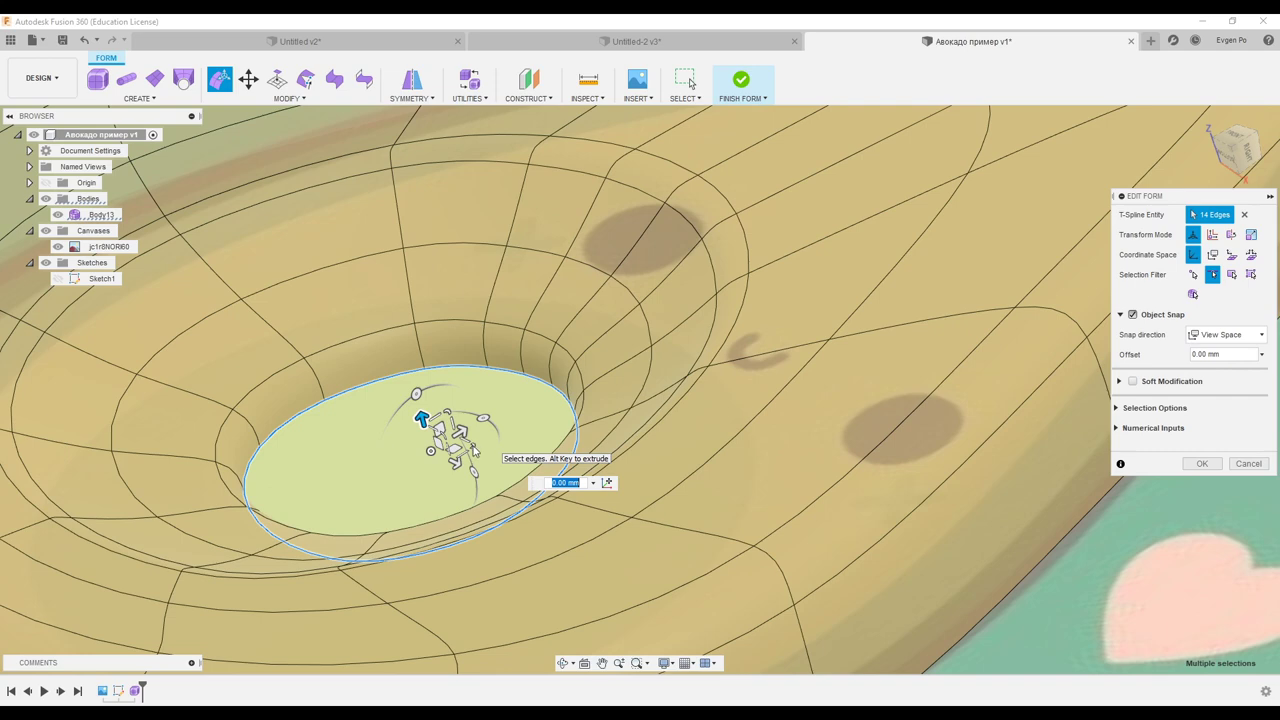
pyautogui.moveTo(450, 446); pyautogui.dragTo(427, 447)
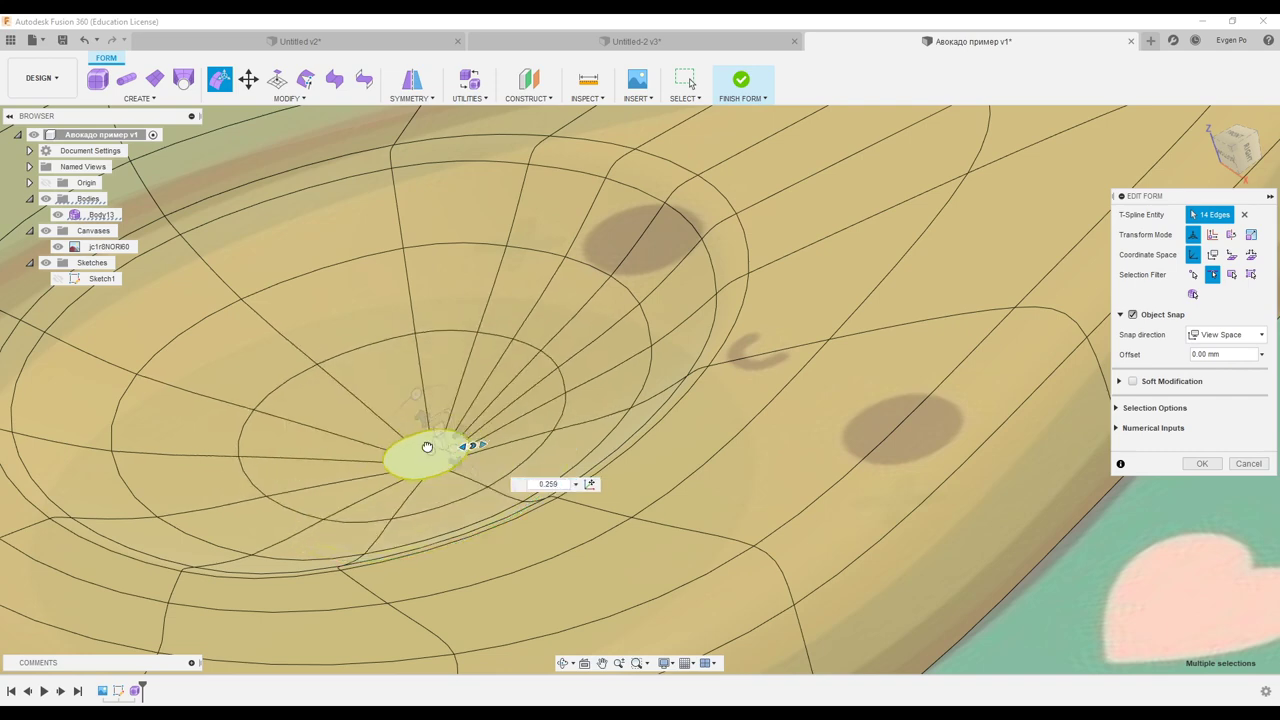
pyautogui.click(1201, 464)
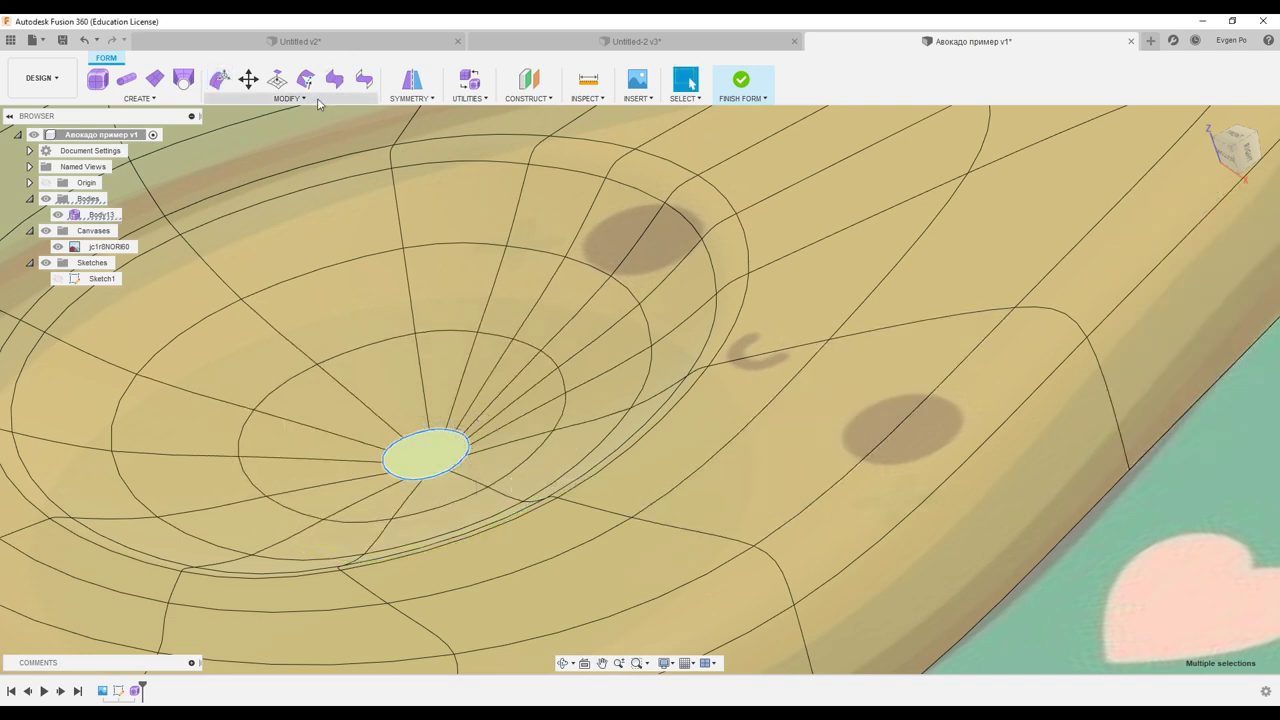
# Fill the small hole using the Reduced Star fill style
pyautogui.click(287, 98)
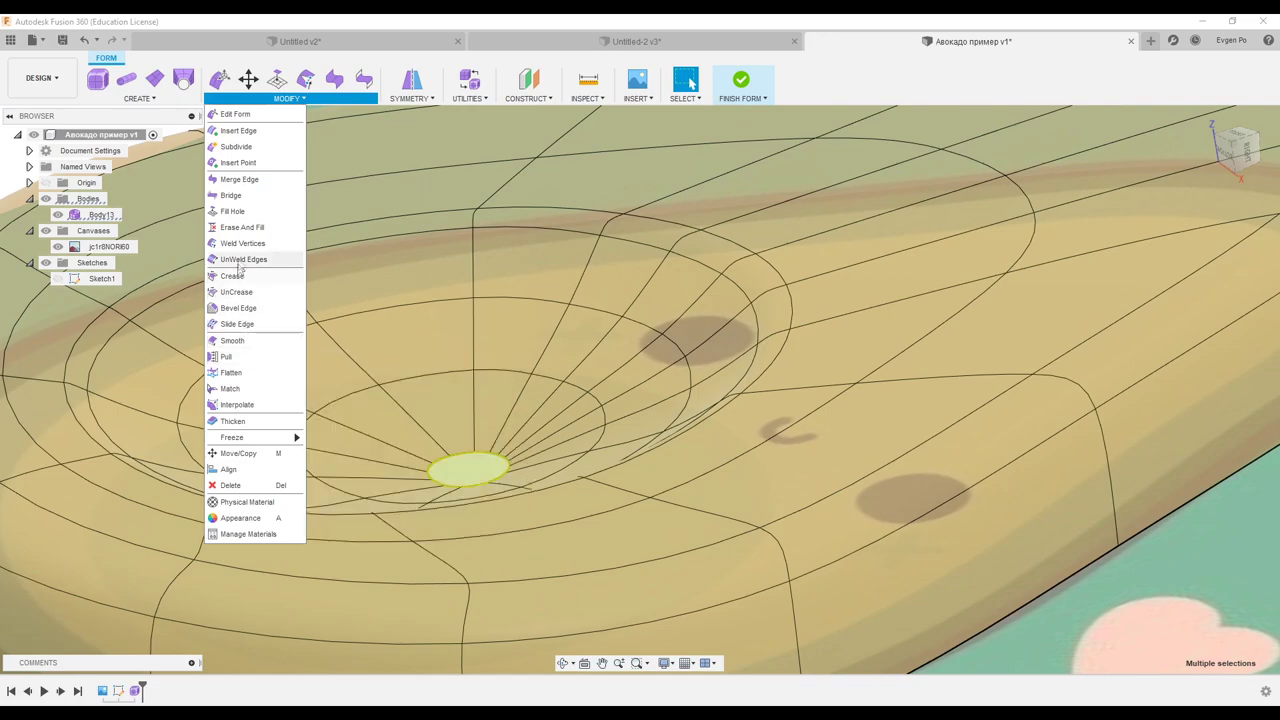
pyautogui.click(251, 211)
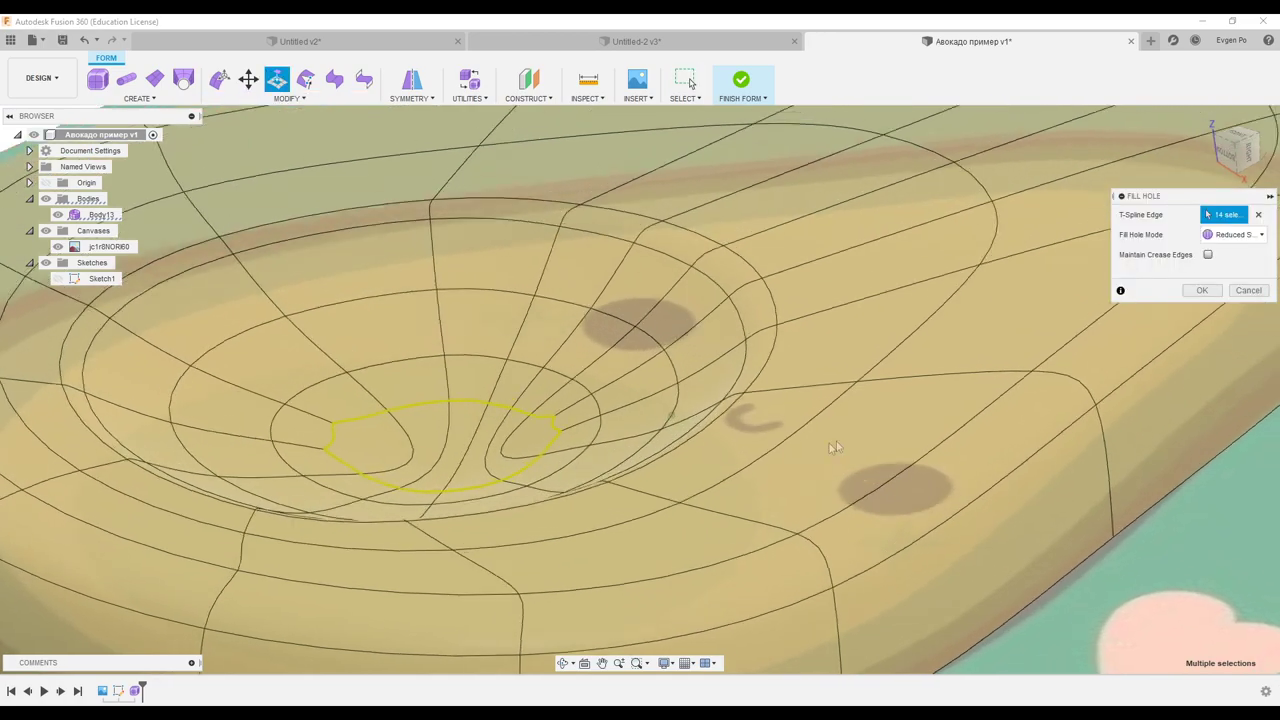
pyautogui.scroll(5, 810, 445)
pyautogui.click(1232, 237)
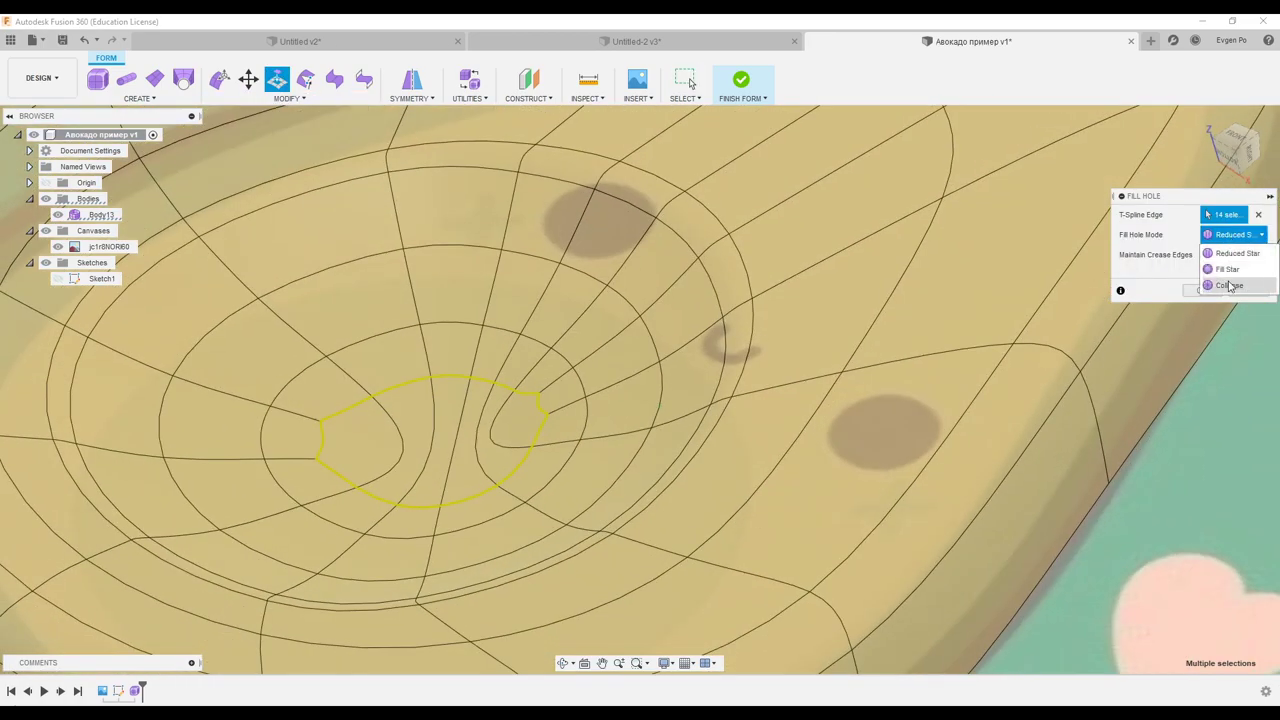
pyautogui.click(1230, 286)
pyautogui.click(1232, 234)
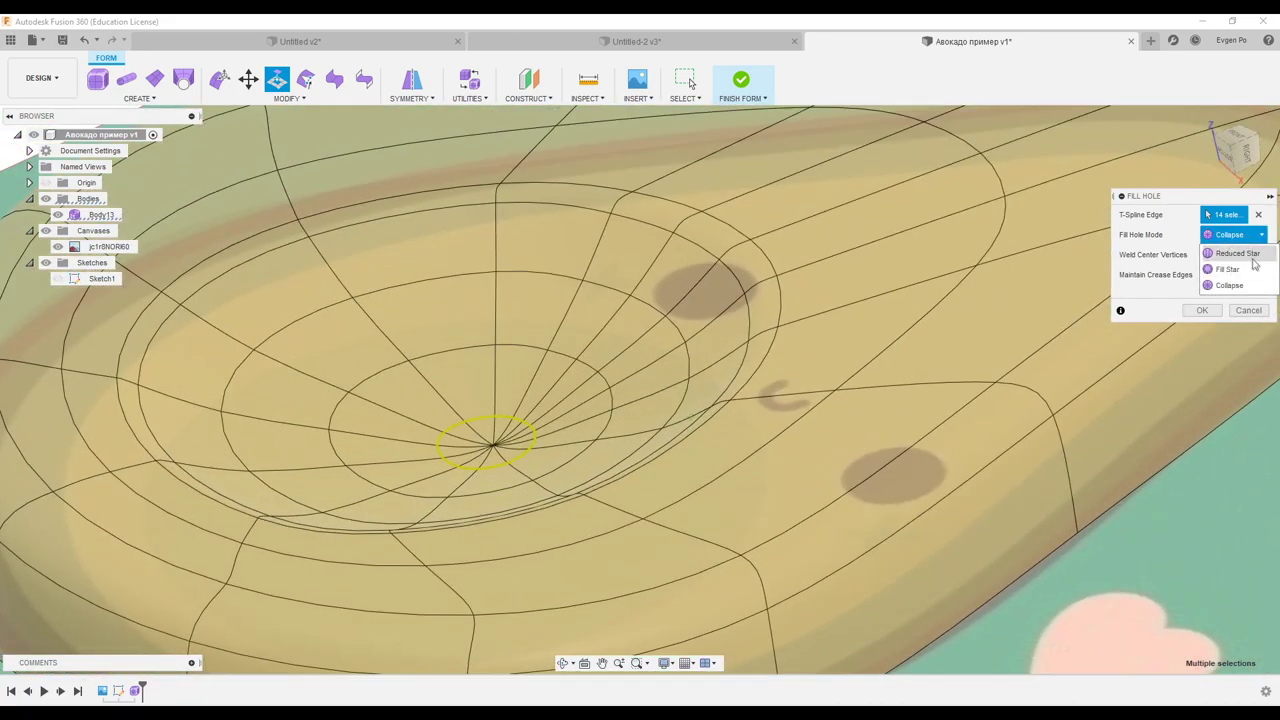
pyautogui.click(1238, 254)
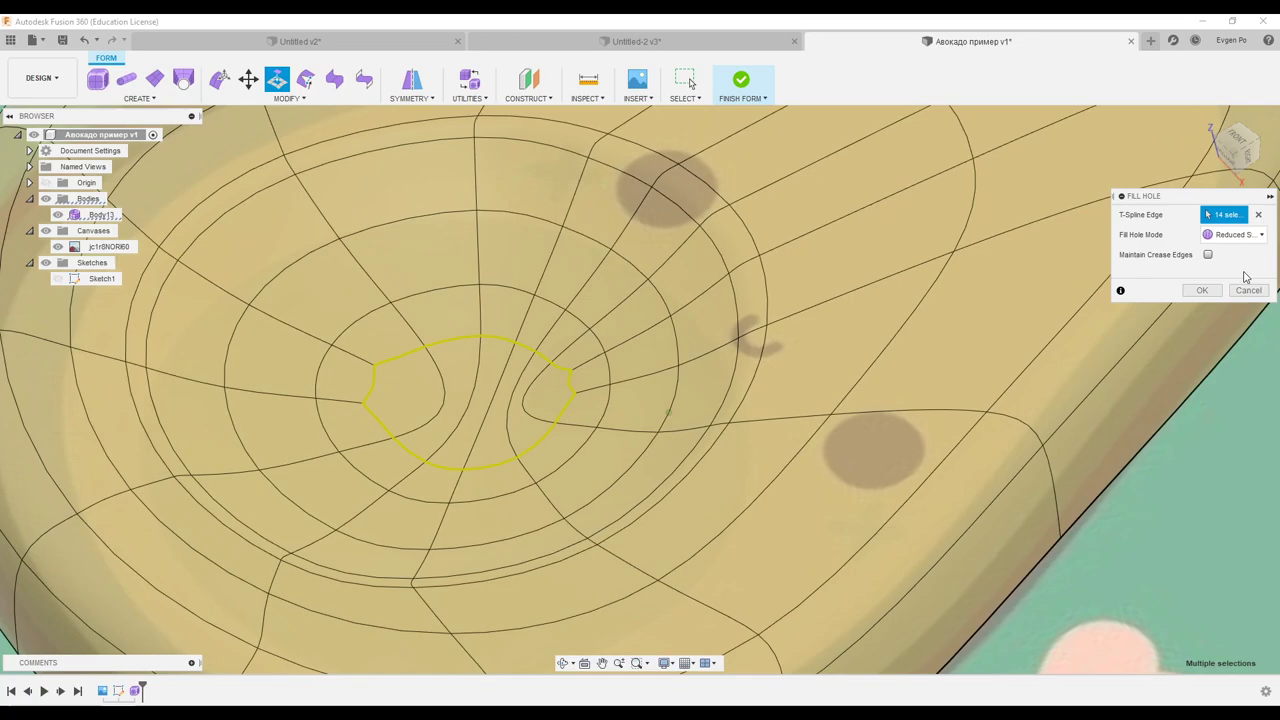
pyautogui.click(1202, 290)
# Cancel a Fill Hole on the avocado's opening, leaving it open, and start Edit Form
pyautogui.moveTo(1208, 285)
pyautogui.keyDown('shift'); pyautogui.mouseDown(button='middle')
pyautogui.moveTo(912, 330)
pyautogui.moveTo(731, 337)
pyautogui.moveTo(834, 289)
pyautogui.moveTo(814, 306)
pyautogui.mouseUp(button='middle'); pyautogui.keyUp('shift')
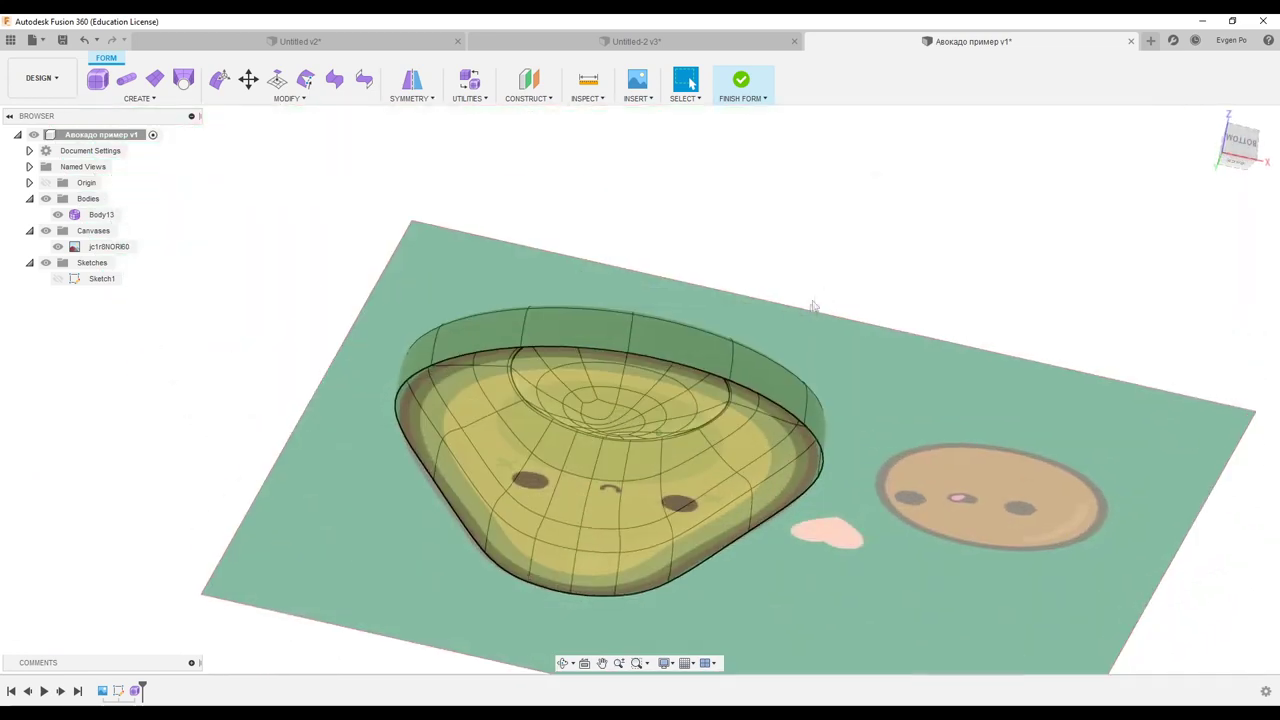
pyautogui.moveTo(549, 344)
pyautogui.keyDown('shift'); pyautogui.mouseDown(button='middle')
pyautogui.moveTo(491, 297)
pyautogui.moveTo(563, 420)
pyautogui.mouseUp(button='middle'); pyautogui.keyUp('shift')
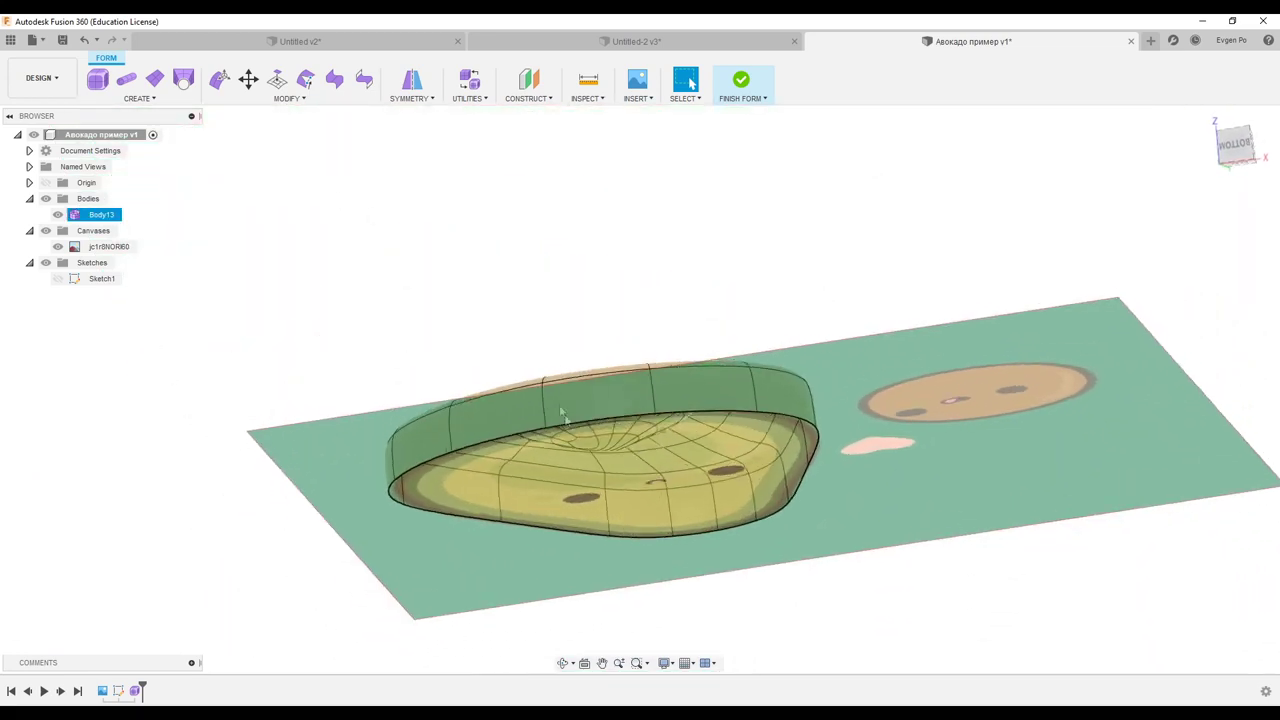
pyautogui.click(280, 100)
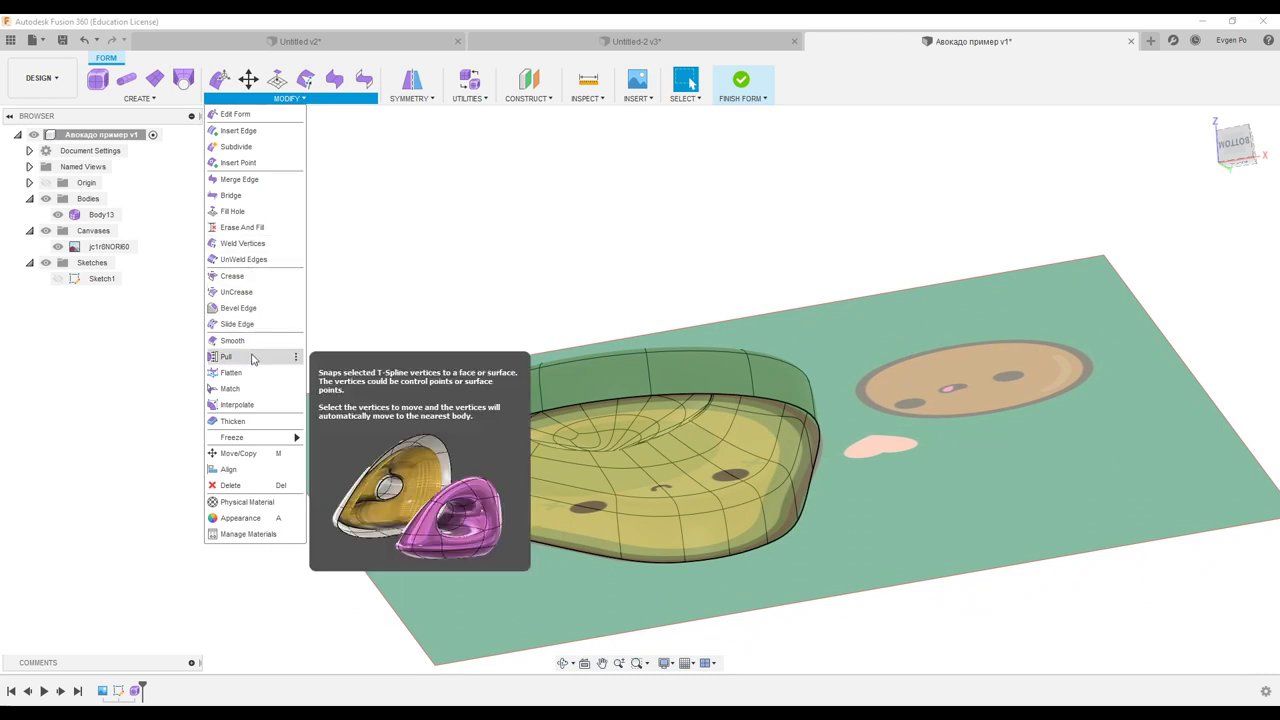
pyautogui.click(238, 211)
pyautogui.click(770, 398)
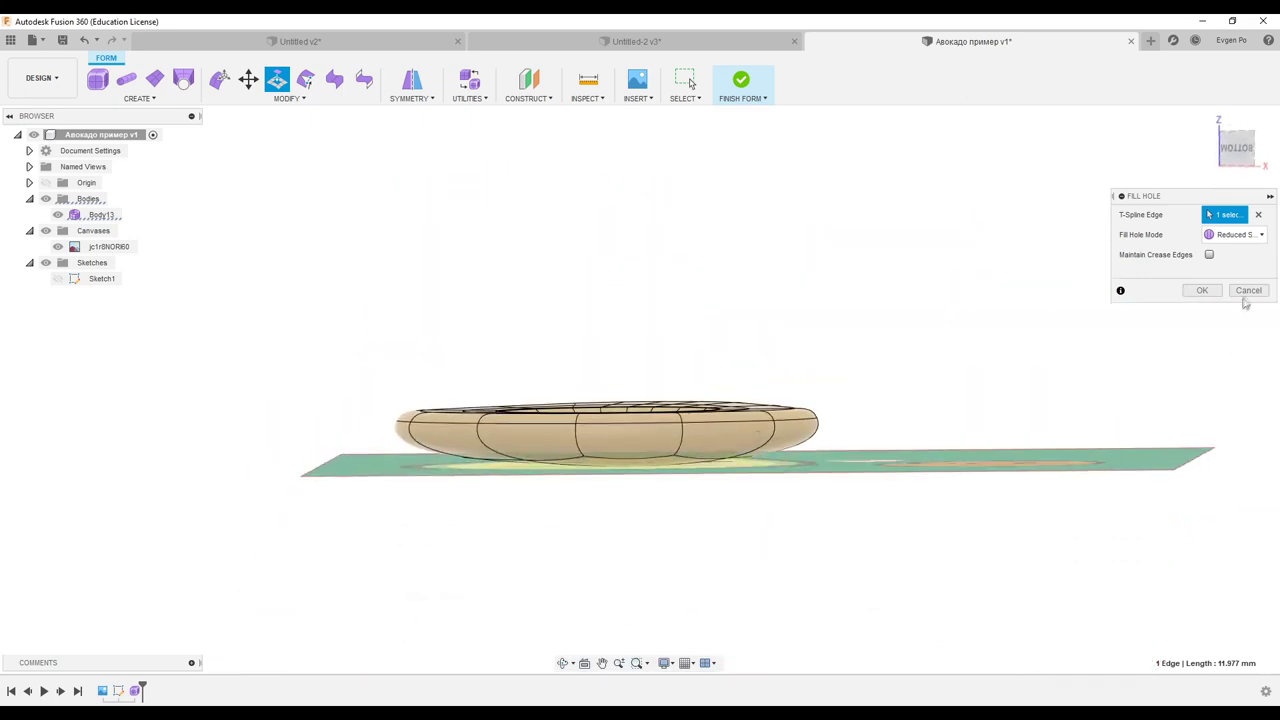
pyautogui.click(1245, 292)
pyautogui.keyDown('shift'); pyautogui.moveTo(1243, 297); pyautogui.dragTo(300, 122, button='middle'); pyautogui.keyUp('shift')
pyautogui.click(219, 79)
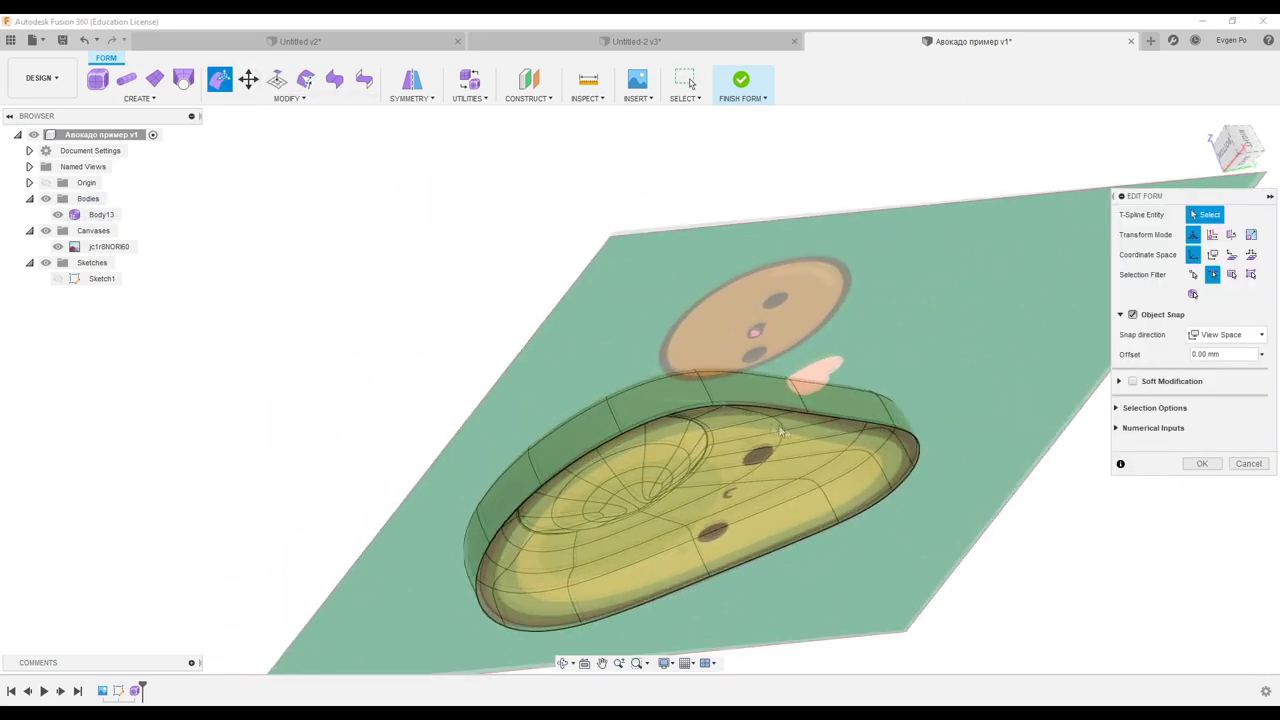
# Scale the opening's edge loop down to 0.296 toward the centre
pyautogui.doubleClick(820, 409)
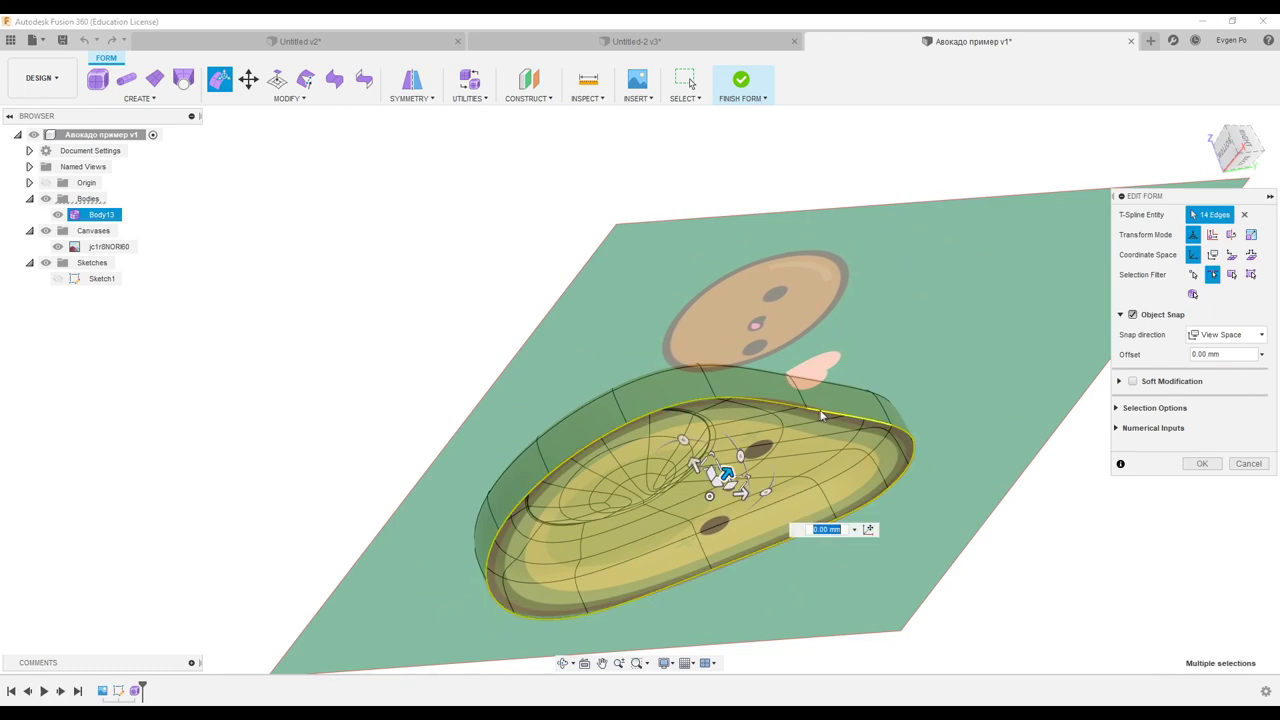
pyautogui.keyDown('shift'); pyautogui.moveTo(820, 409); pyautogui.dragTo(770, 498, button='middle'); pyautogui.keyUp('shift')
pyautogui.moveTo(764, 498); pyautogui.dragTo(736, 512)
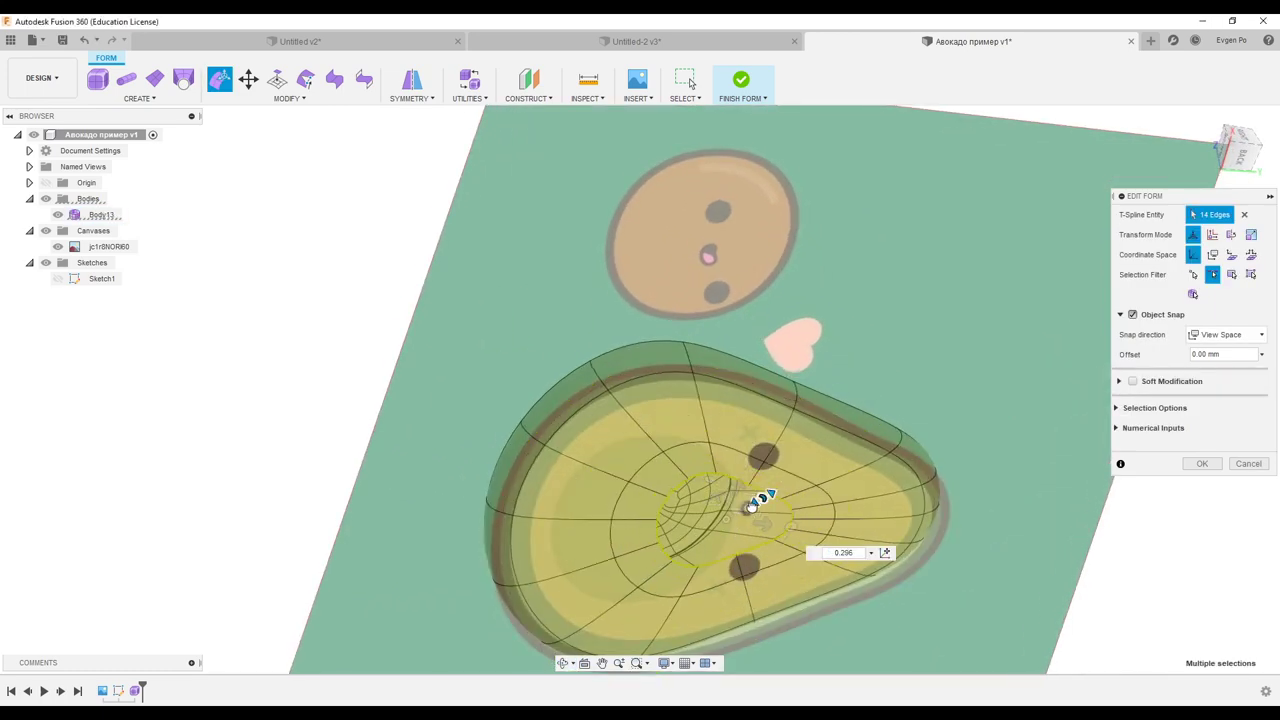
pyautogui.click(1200, 464)
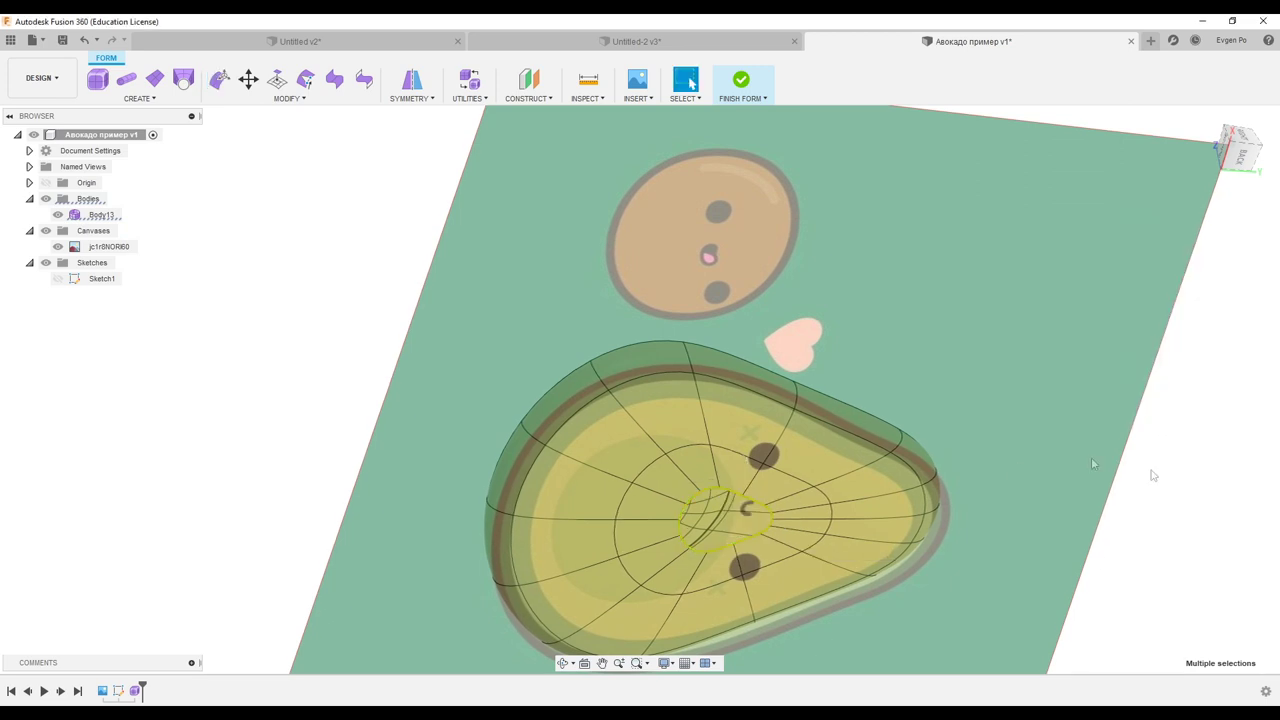
# Fill the hole bounded by the shrunken loop to close the top surface
pyautogui.click(287, 98)
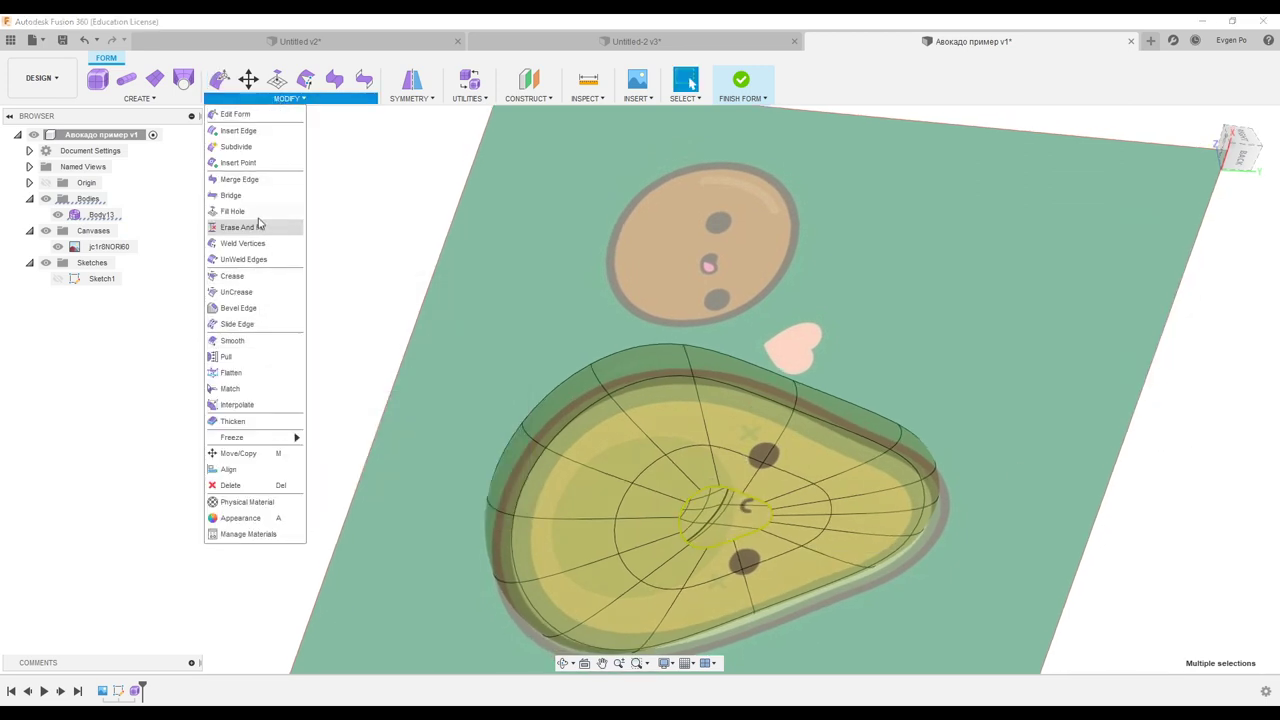
pyautogui.click(232, 211)
pyautogui.click(1202, 290)
pyautogui.moveTo(1100, 380)
pyautogui.keyDown('shift'); pyautogui.mouseDown(button='middle')
pyautogui.moveTo(917, 402)
pyautogui.moveTo(697, 402)
pyautogui.mouseUp(button='middle'); pyautogui.keyUp('shift')
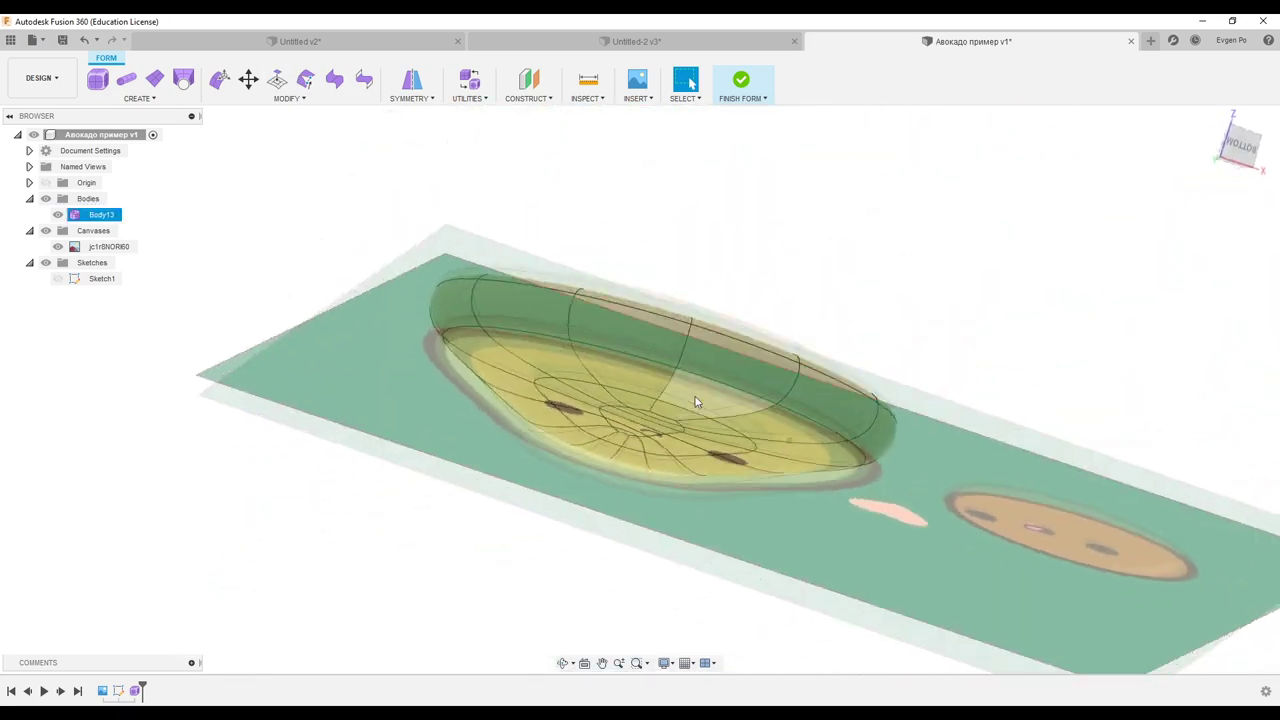
pyautogui.click(1240, 150)
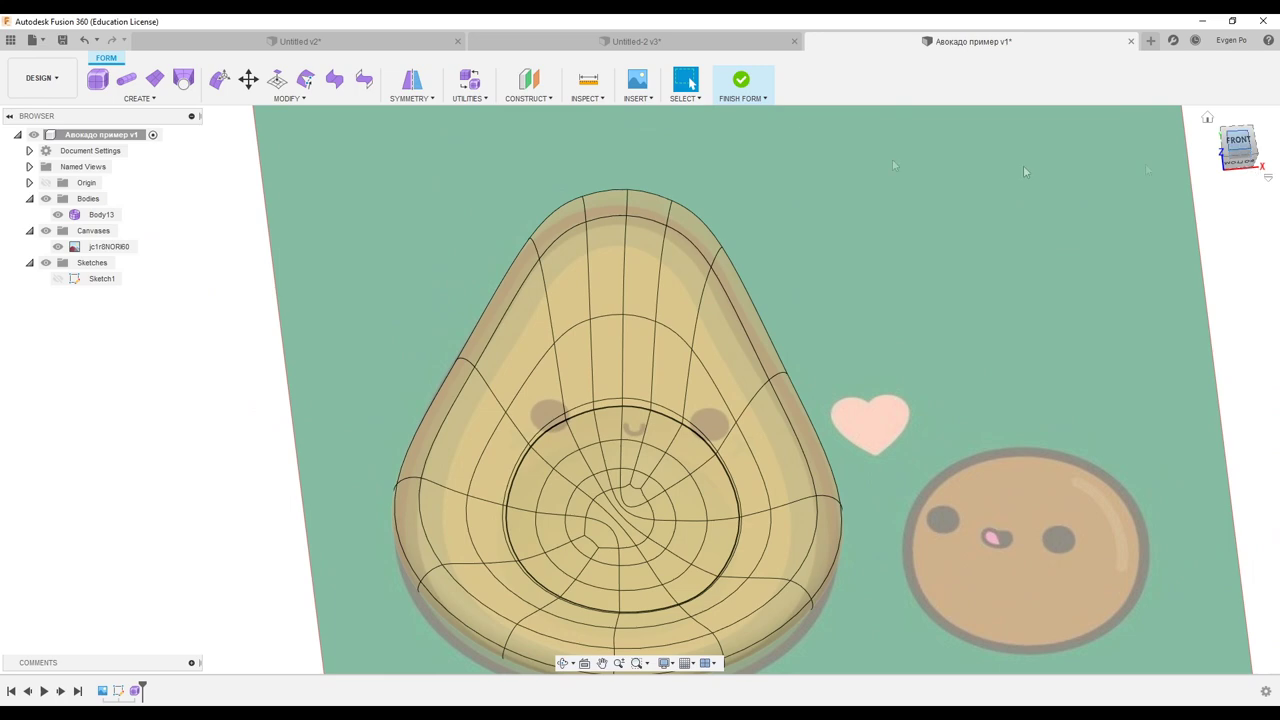
# Create a quadball sphere and move it into the avocado's right eye spot
pyautogui.click(172, 99)
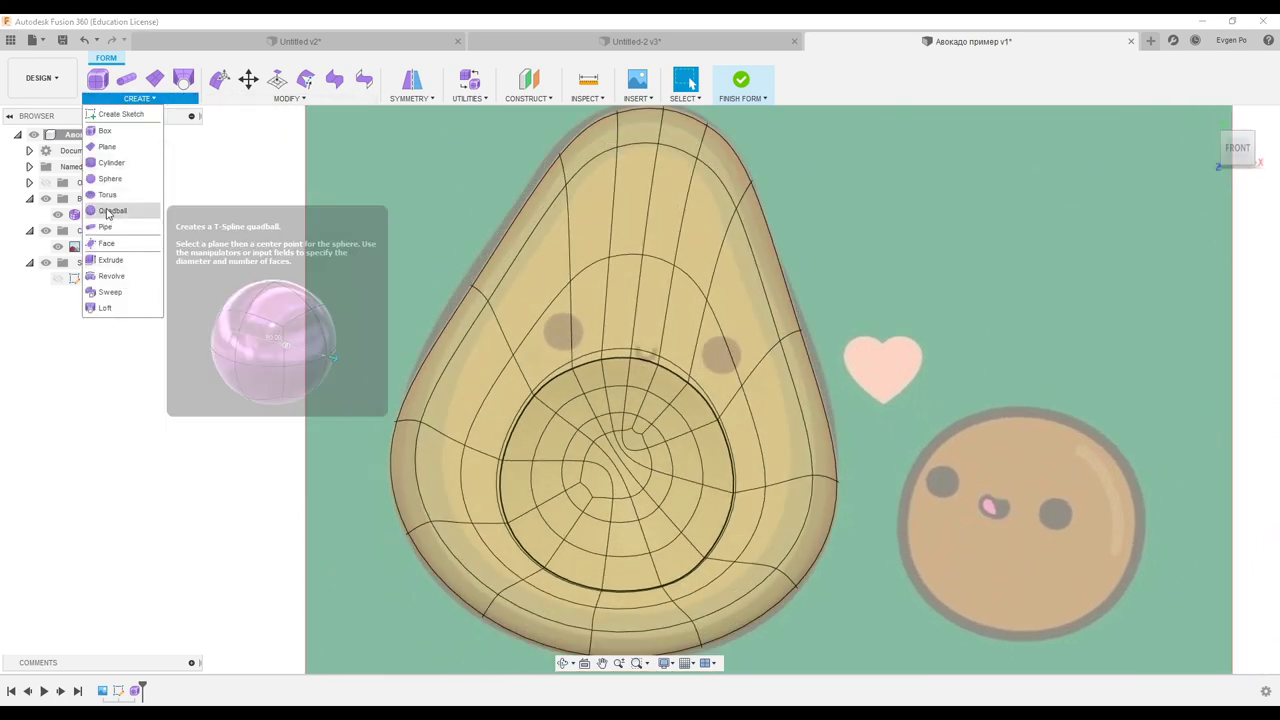
pyautogui.click(108, 178)
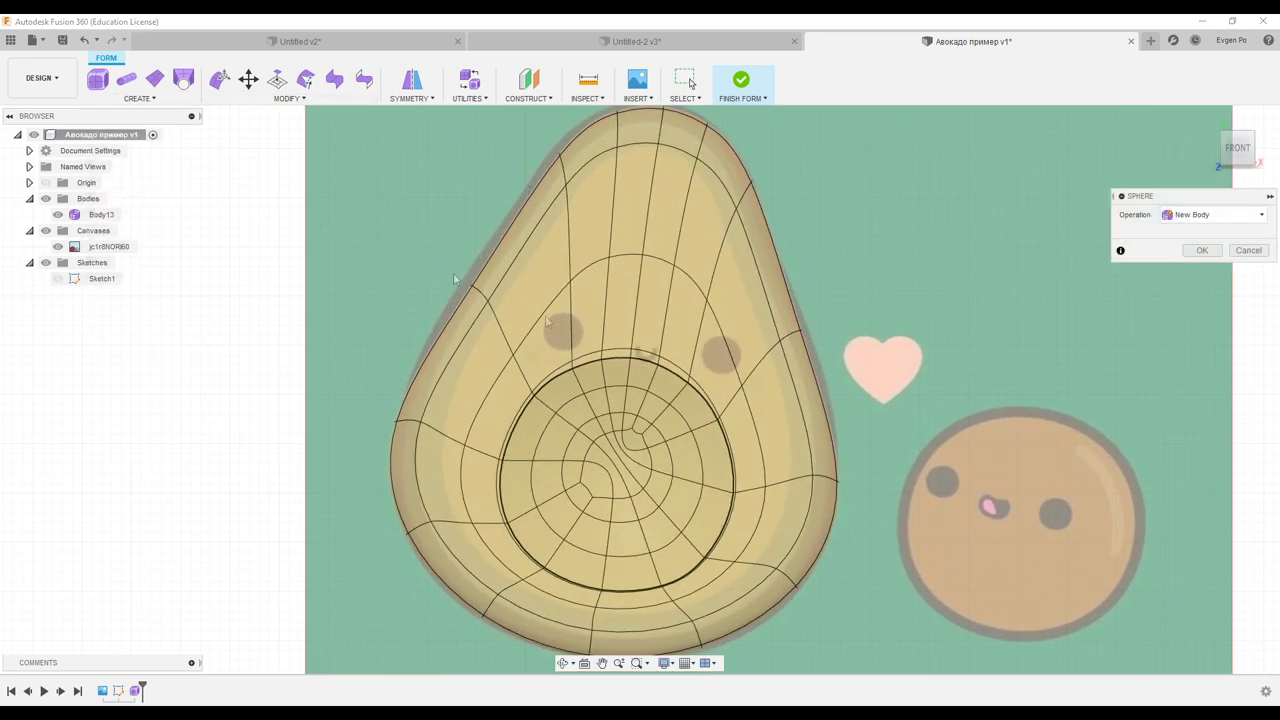
pyautogui.click(367, 315)
pyautogui.write('5')
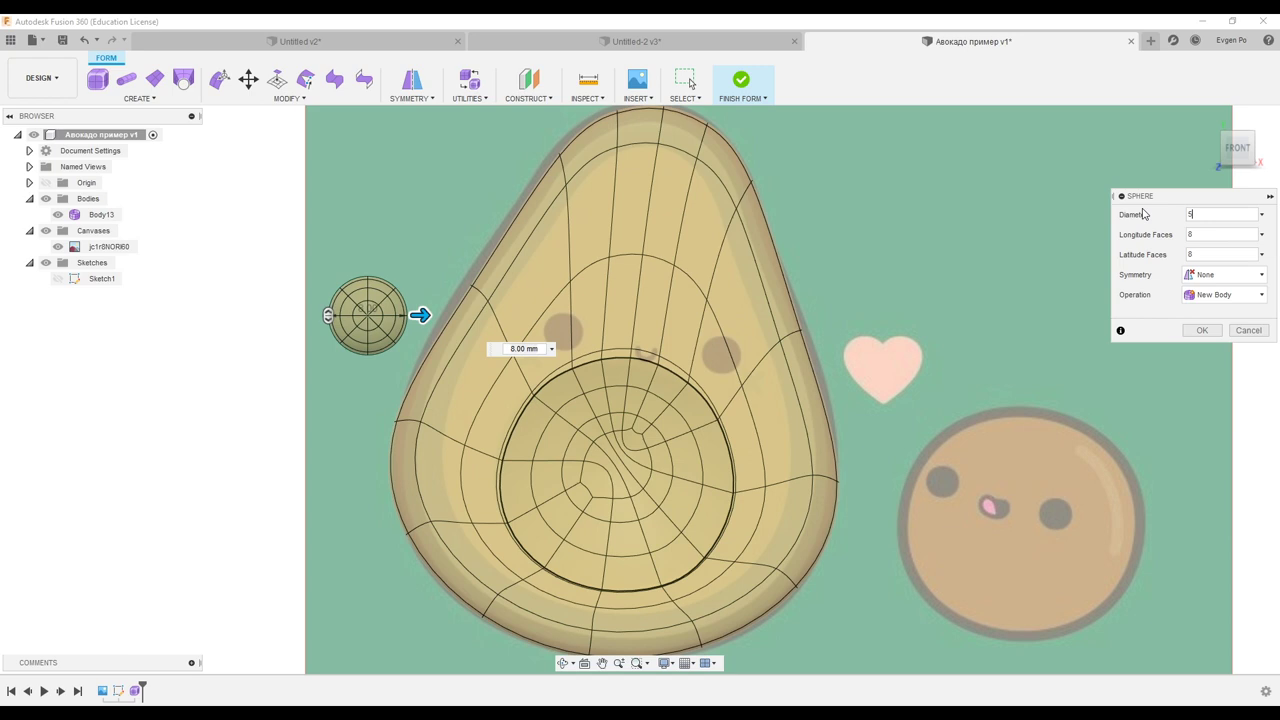
pyautogui.press('Return')
pyautogui.click(367, 315)
pyautogui.press('m')
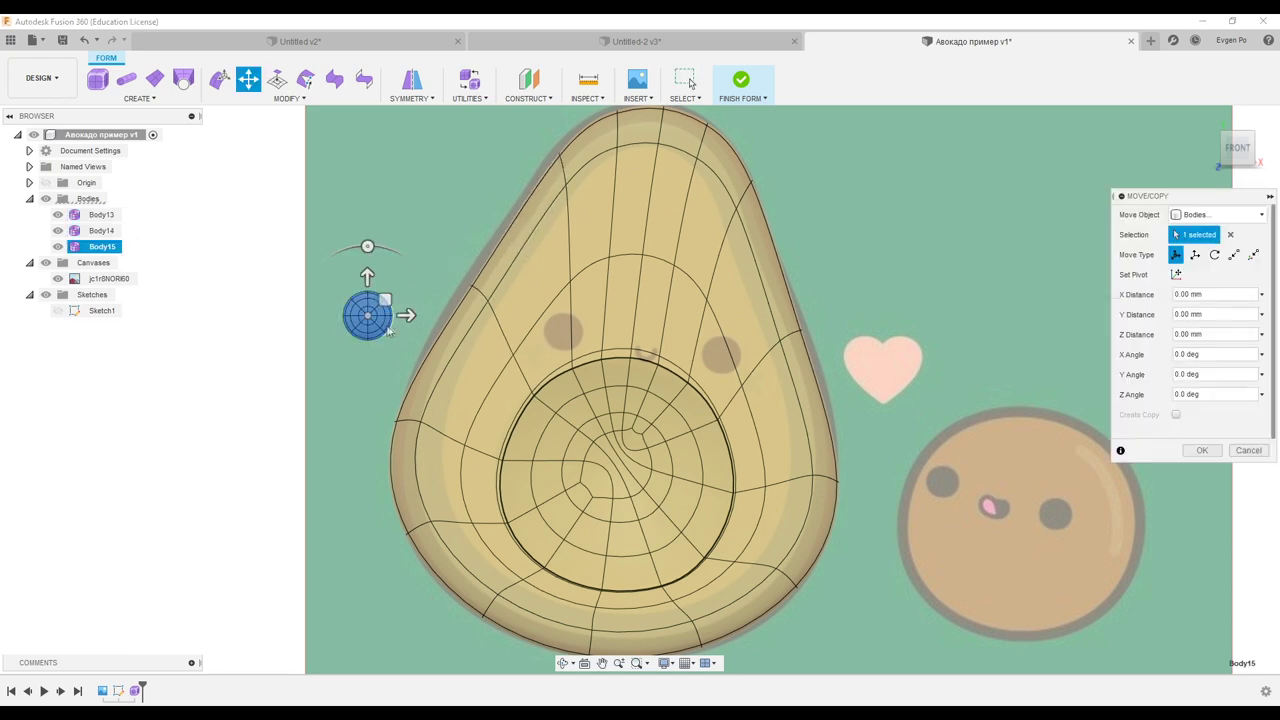
pyautogui.moveTo(386, 300); pyautogui.dragTo(734, 353)
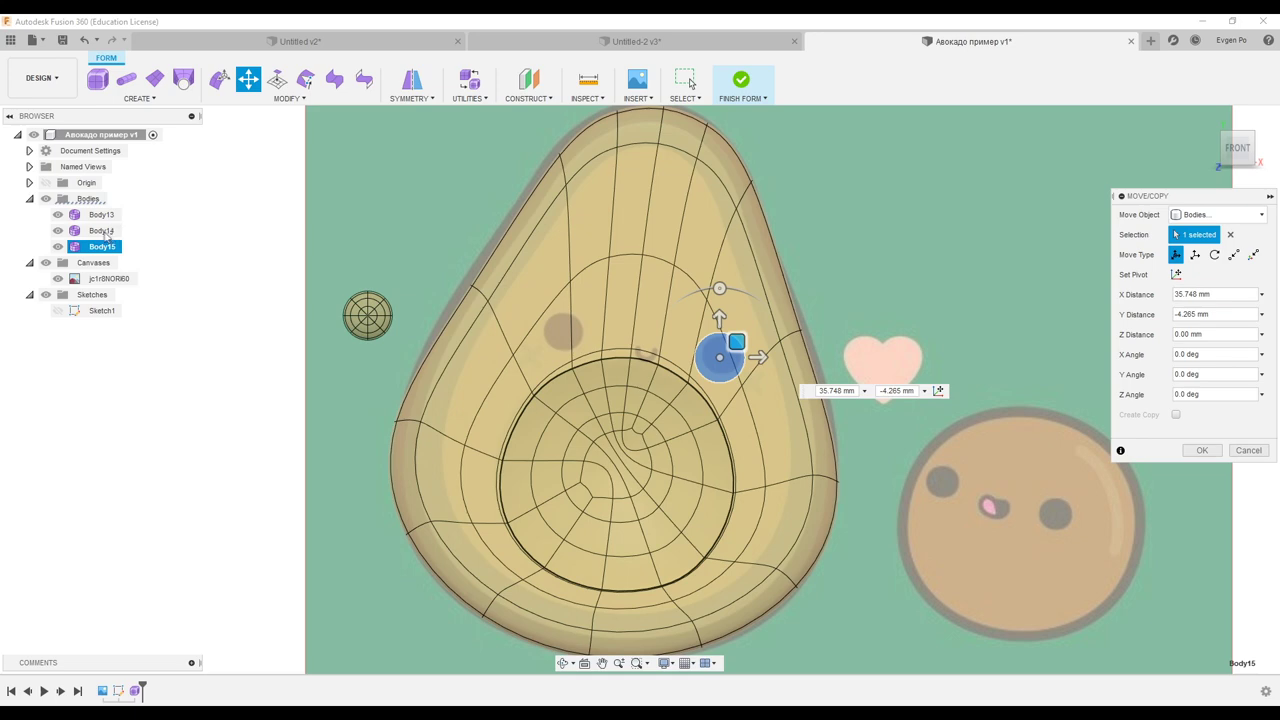
pyautogui.moveTo(970, 412)
pyautogui.keyDown('shift'); pyautogui.mouseDown(button='middle')
pyautogui.moveTo(1094, 378)
pyautogui.moveTo(783, 415)
pyautogui.mouseUp(button='middle'); pyautogui.keyUp('shift')
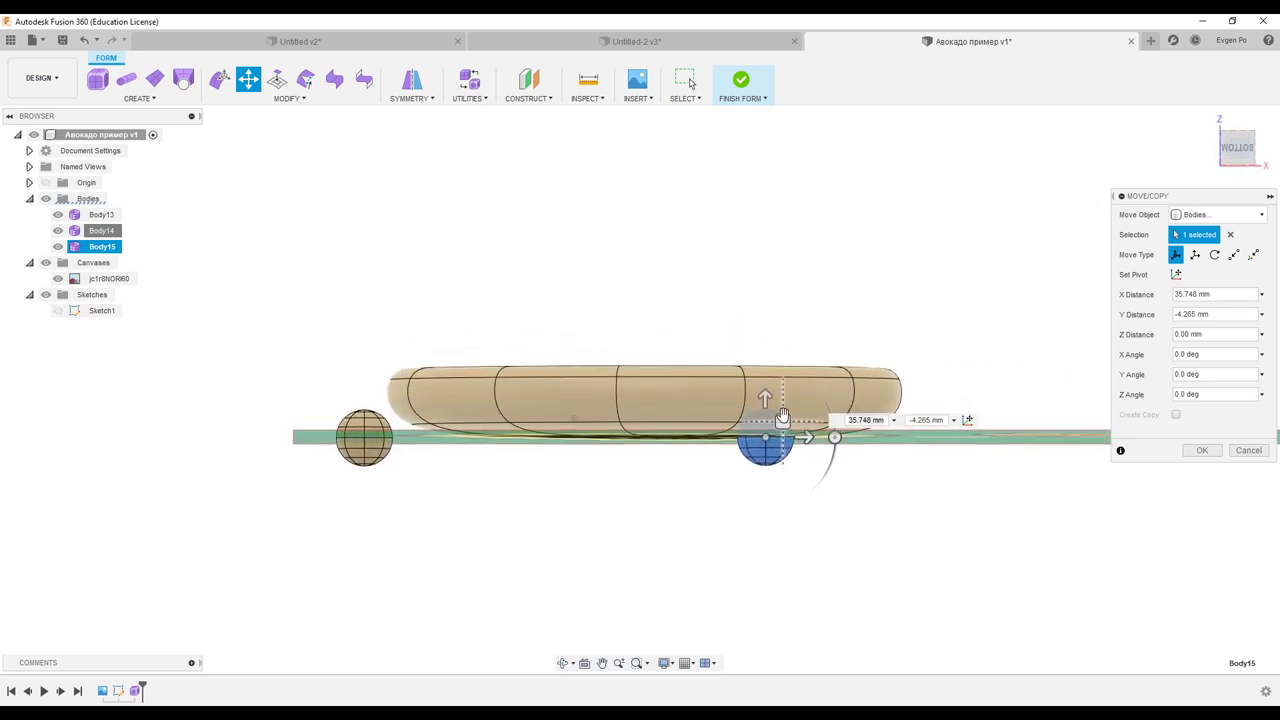
pyautogui.moveTo(782, 422); pyautogui.dragTo(782, 381)
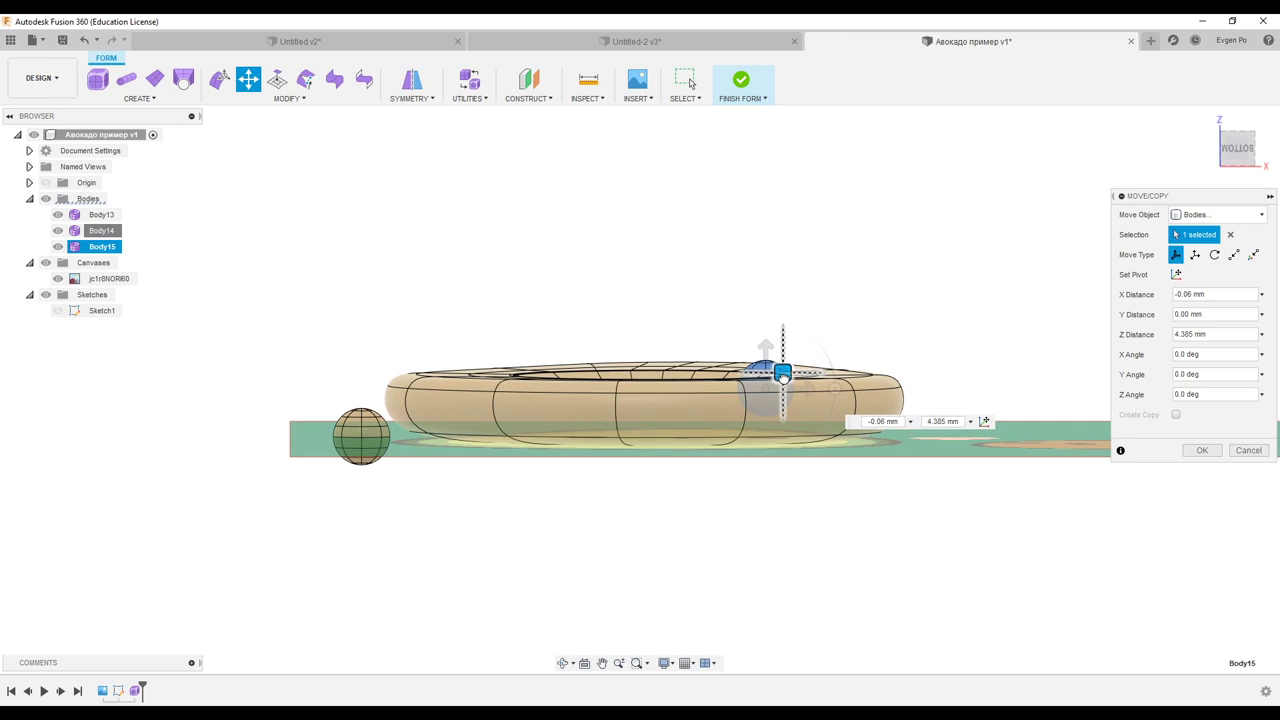
pyautogui.click(1202, 450)
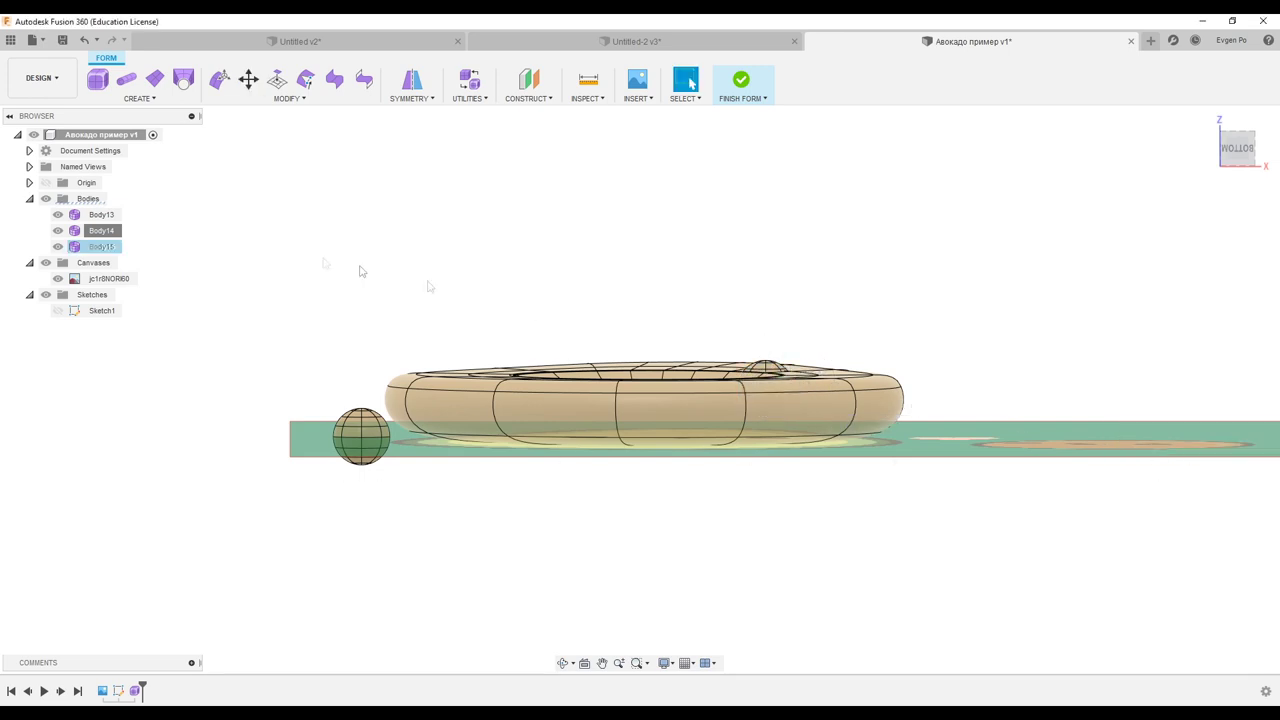
# Move the other sphere, Body14, into the avocado at the left eye spot
pyautogui.rightClick(108, 238)
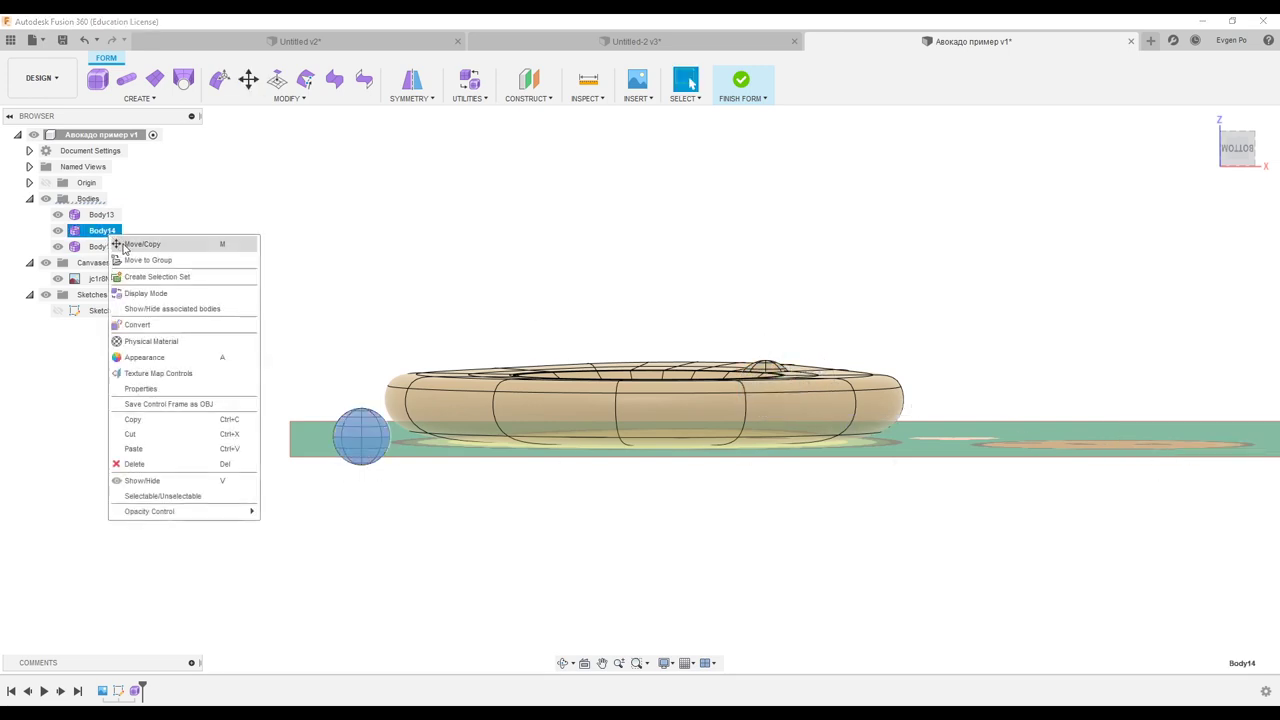
pyautogui.click(125, 244)
pyautogui.click(1240, 155)
pyautogui.moveTo(380, 432); pyautogui.dragTo(561, 386)
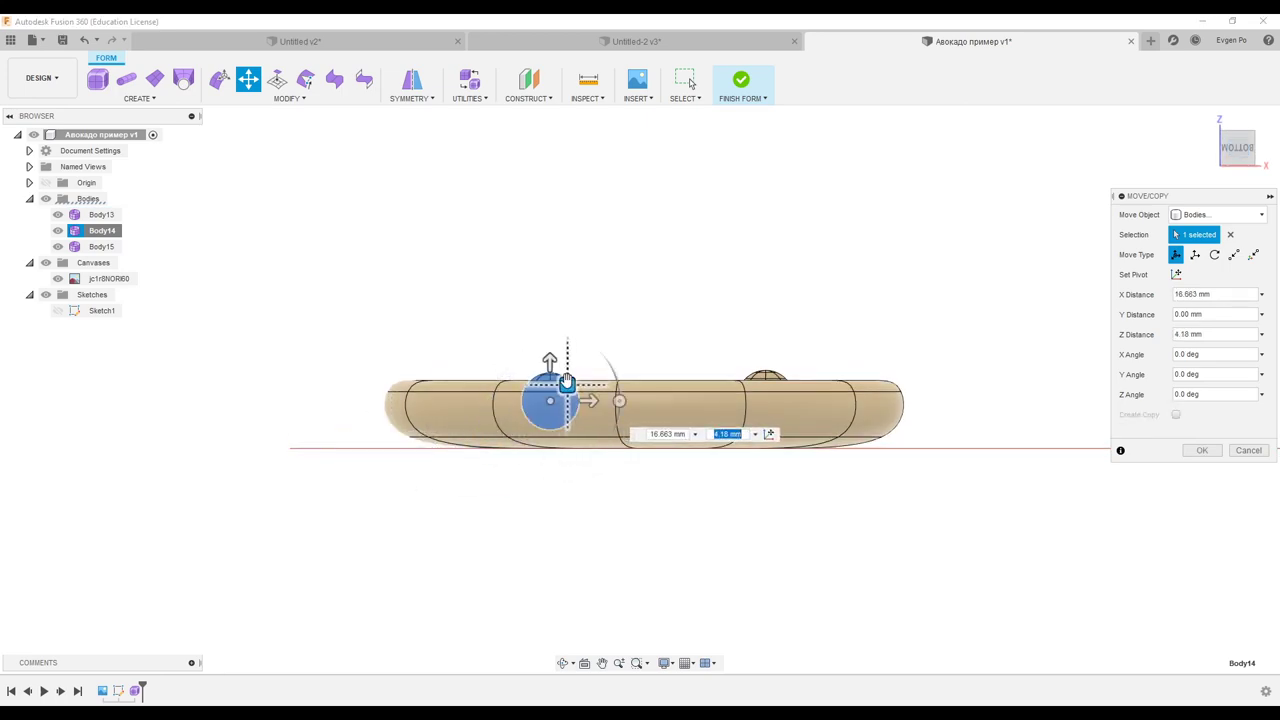
pyautogui.click(1258, 144)
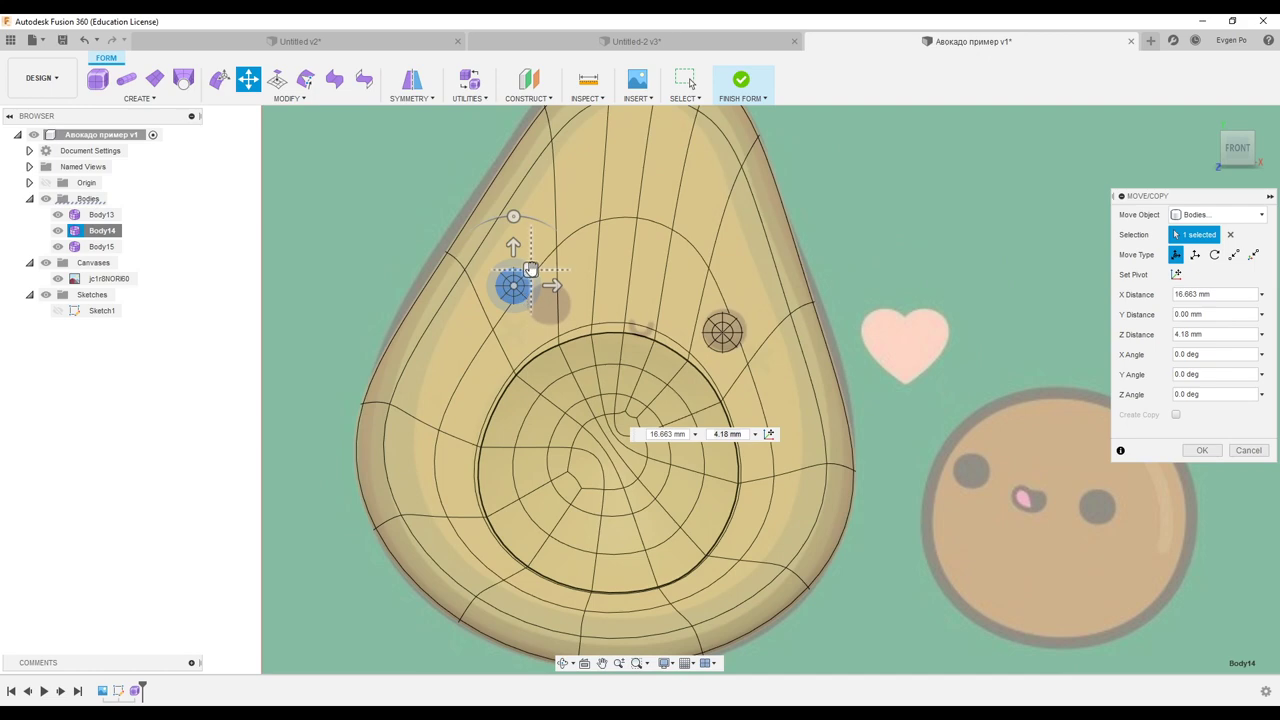
pyautogui.moveTo(537, 280); pyautogui.dragTo(567, 290)
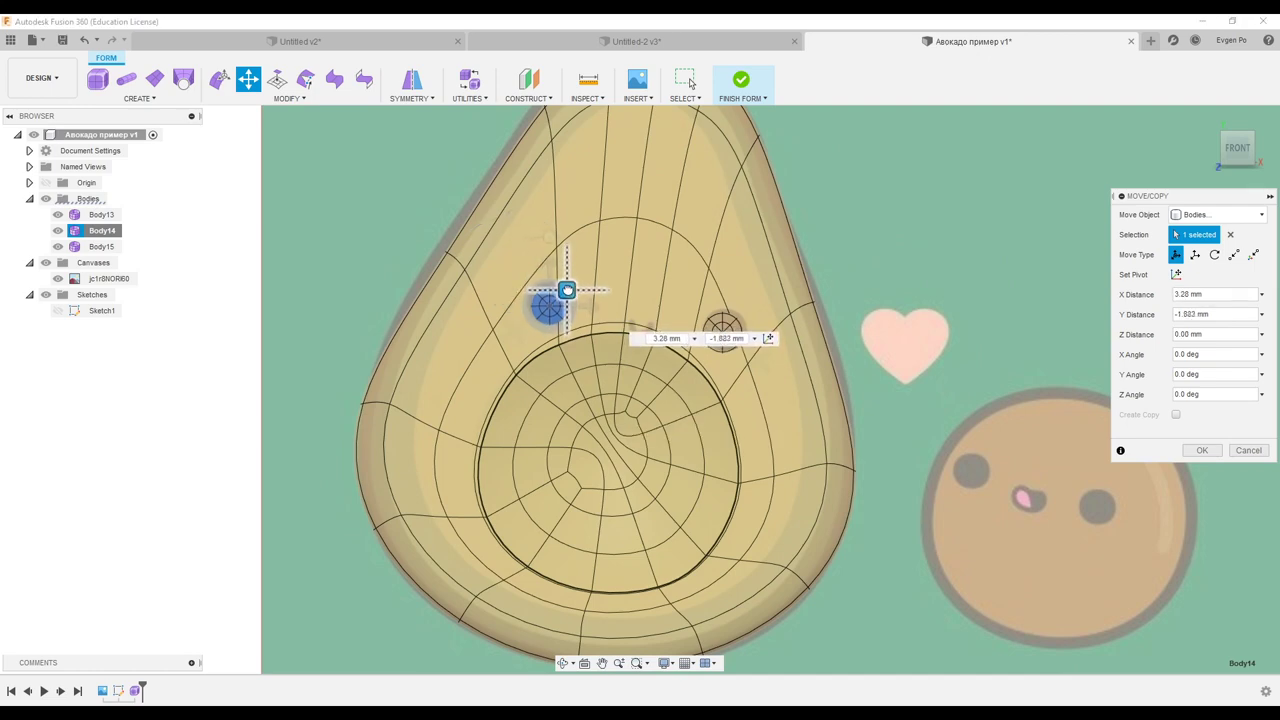
pyautogui.click(1202, 450)
pyautogui.scroll(2, 657, 337)
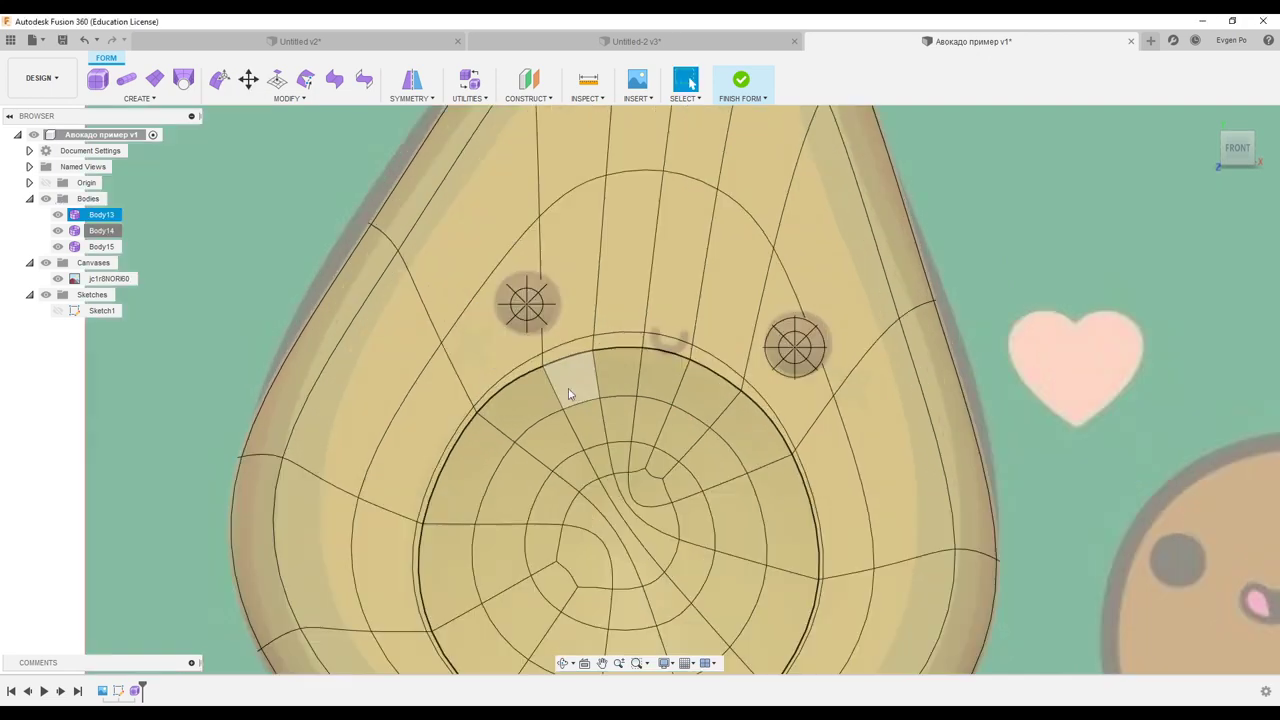
# Start a pipe along the edge beside the smile, previewed with Smooth Display
pyautogui.scroll(2, 693, 333)
pyautogui.scroll(3, 693, 333)
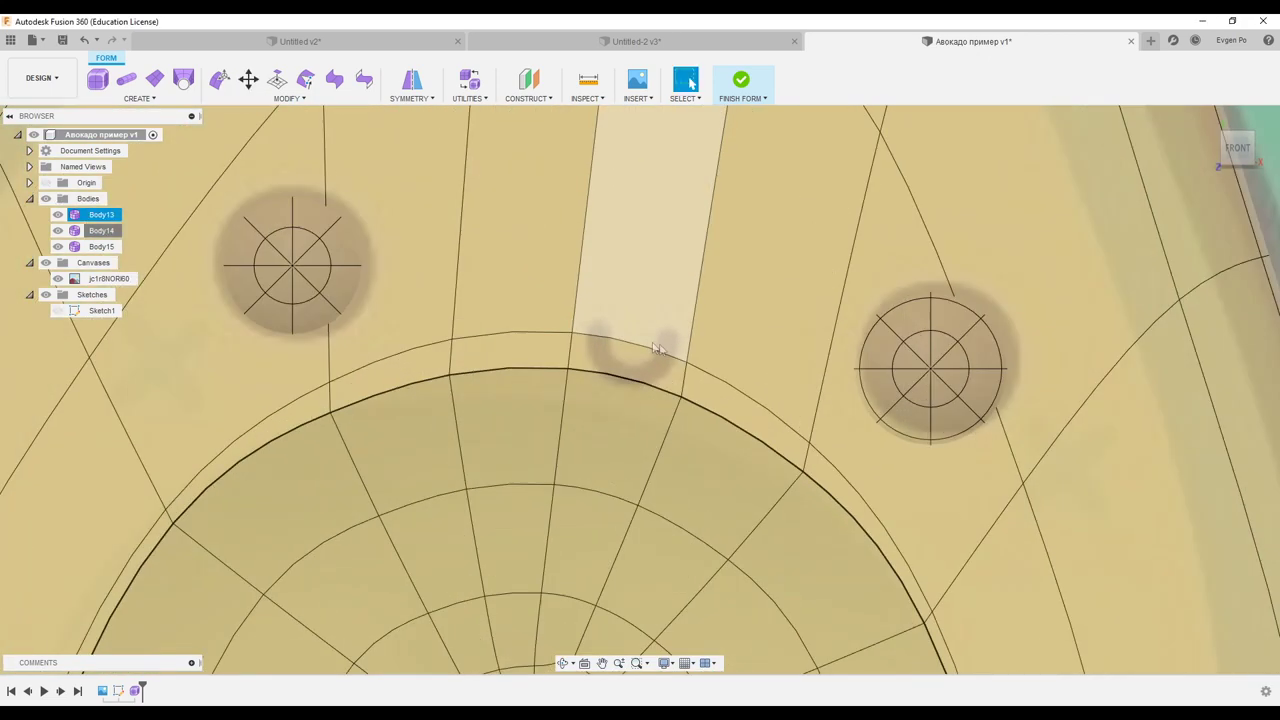
pyautogui.click(134, 83)
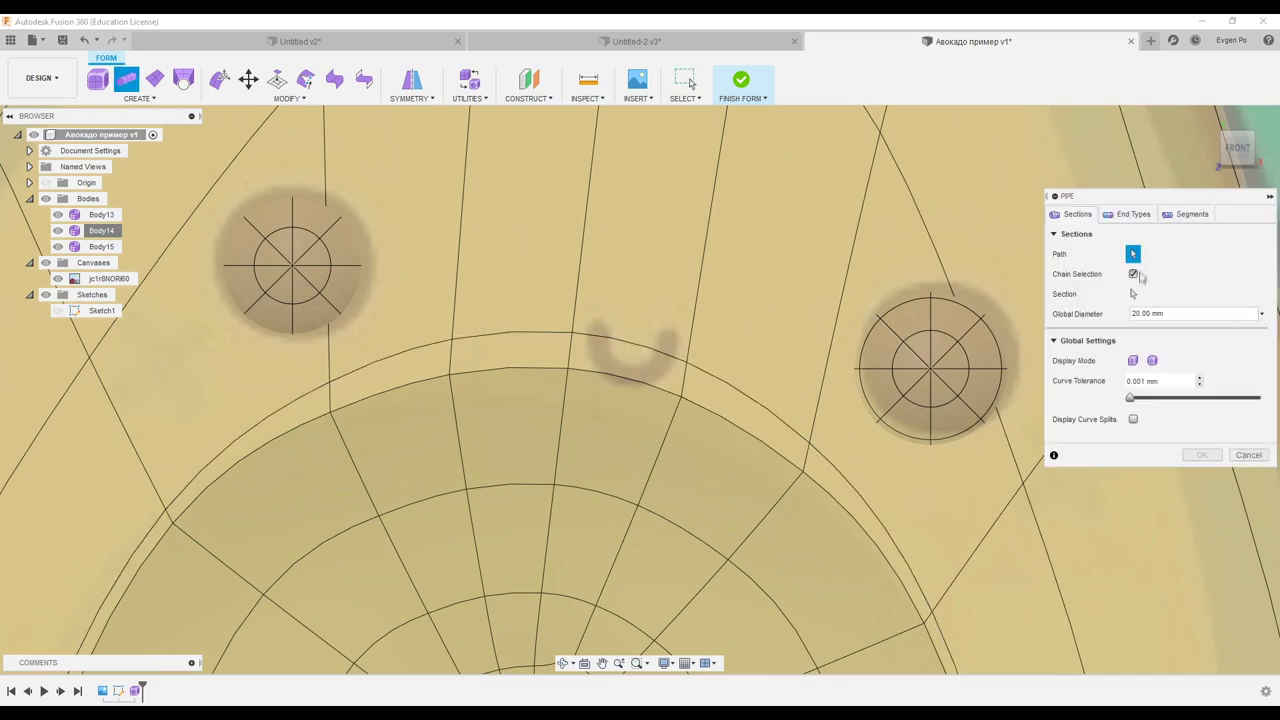
pyautogui.click(647, 350)
pyautogui.scroll(-3, 647, 350)
pyautogui.moveTo(647, 350)
pyautogui.keyDown('shift'); pyautogui.mouseDown(button='middle')
pyautogui.moveTo(585, 364)
pyautogui.moveTo(620, 340)
pyautogui.mouseUp(button='middle'); pyautogui.keyUp('shift')
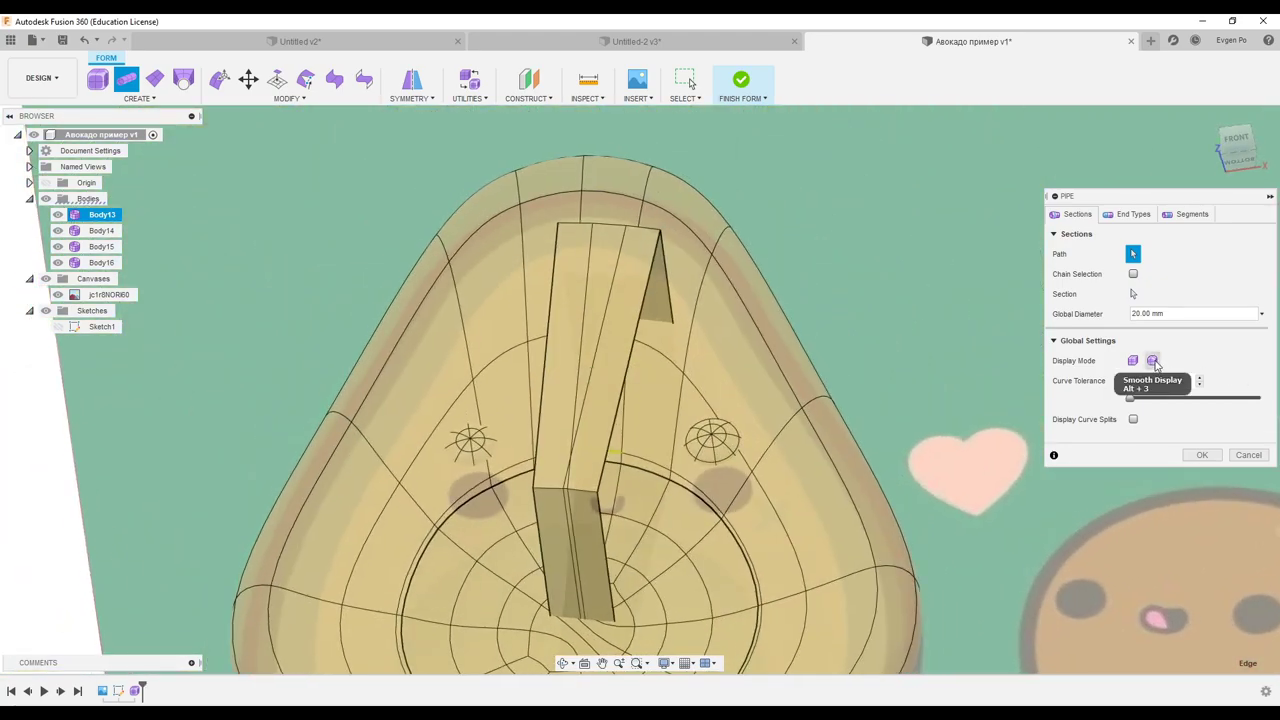
pyautogui.click(1154, 361)
# Set the pipe's global diameter to 1 and create it
pyautogui.write('1')
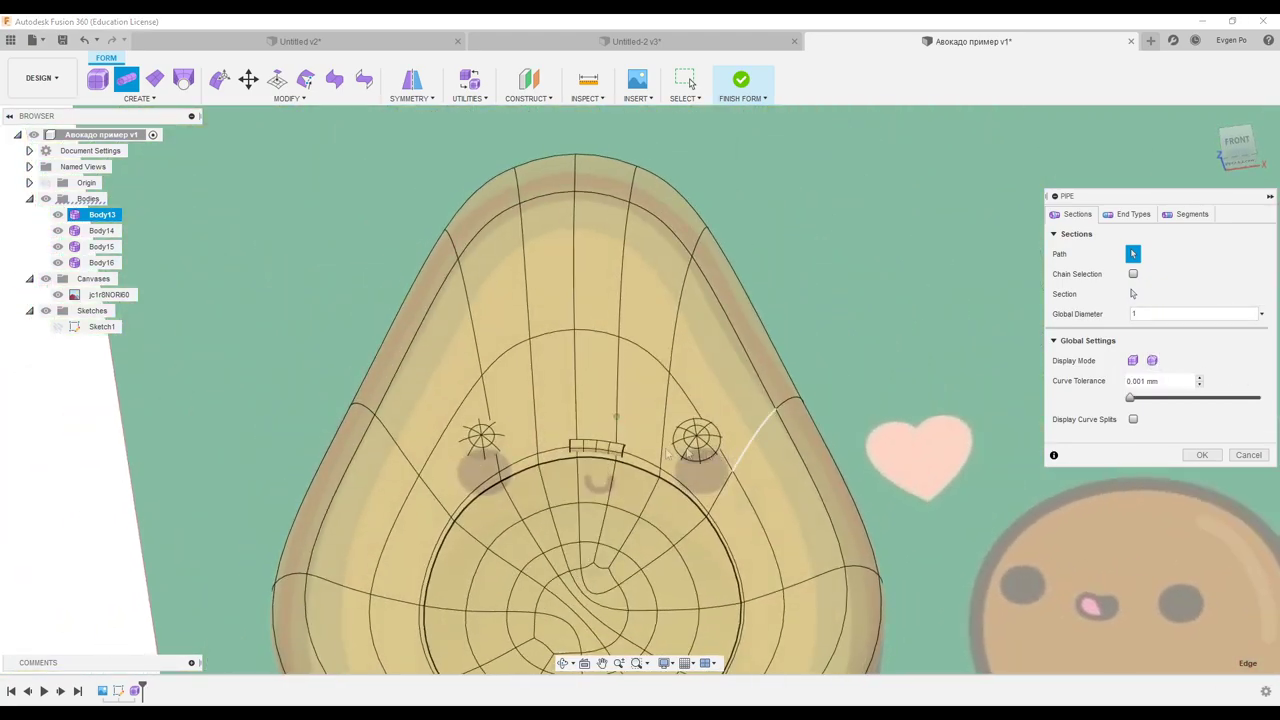
pyautogui.scroll(5, 625, 480)
pyautogui.click(1195, 453)
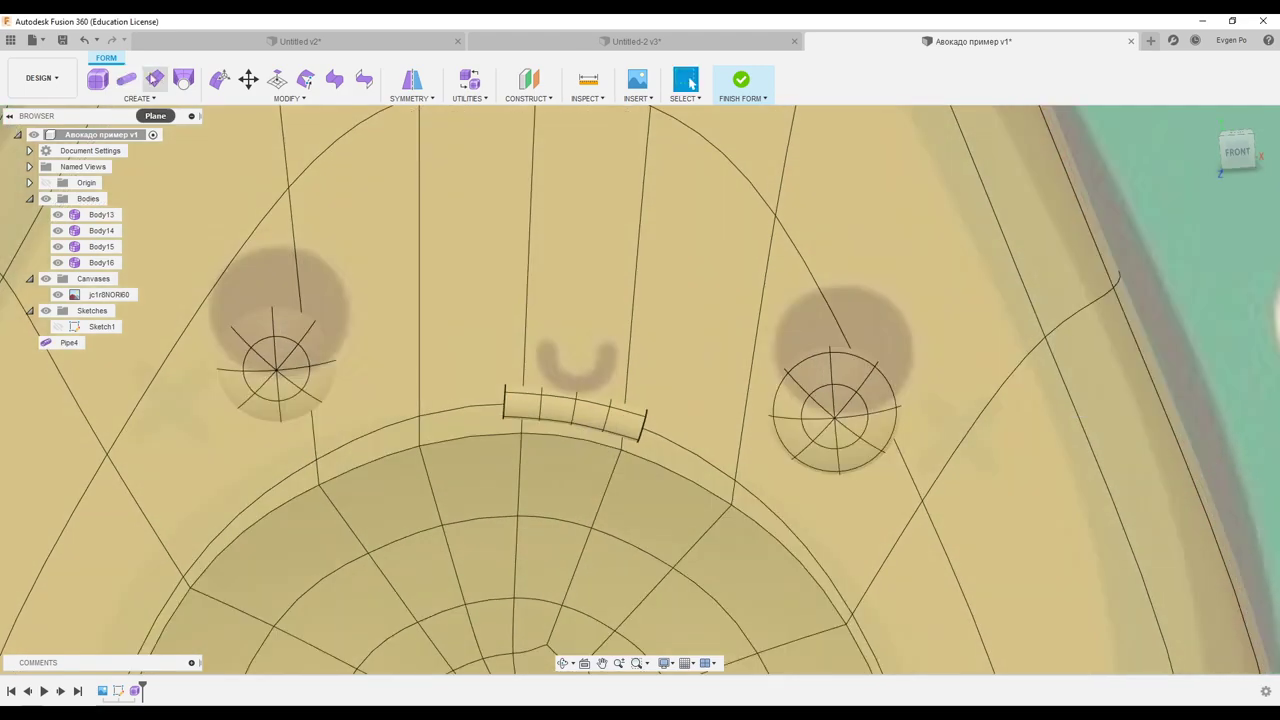
# In Edit Form, move and rotate the tube's end edge rings to start bending it
pyautogui.click(222, 80)
pyautogui.click(1243, 160)
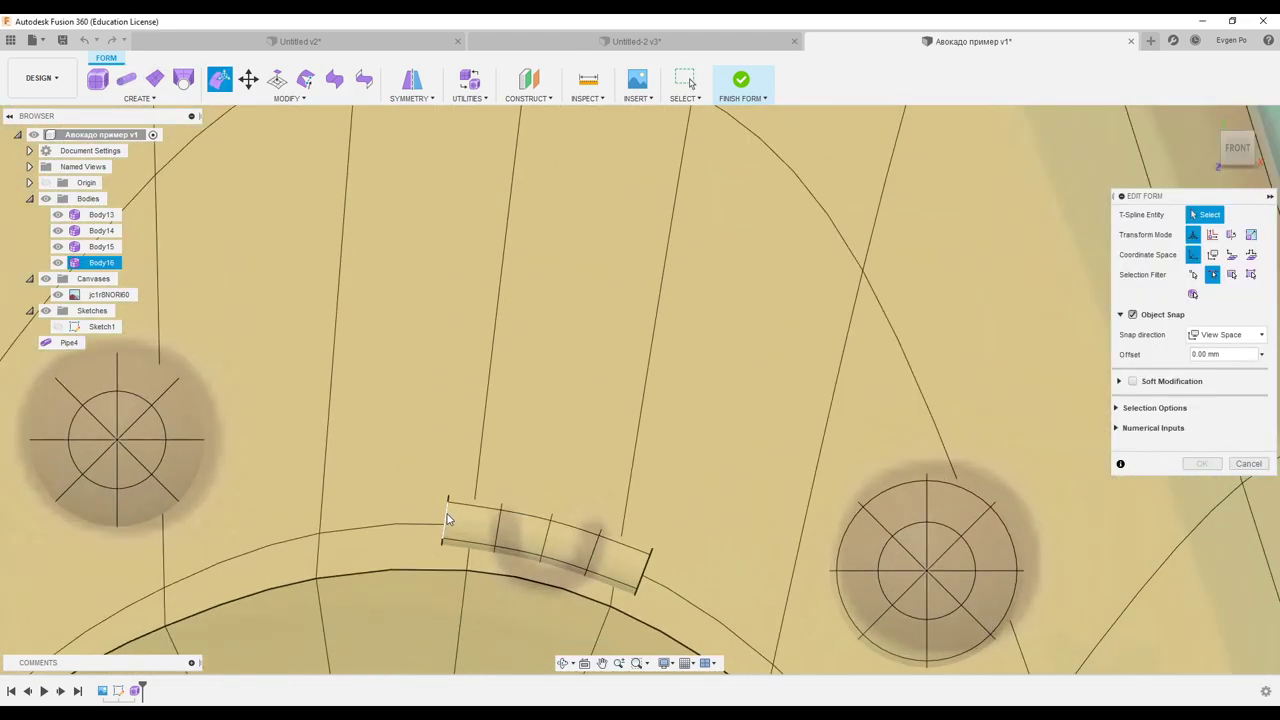
pyautogui.click(446, 520)
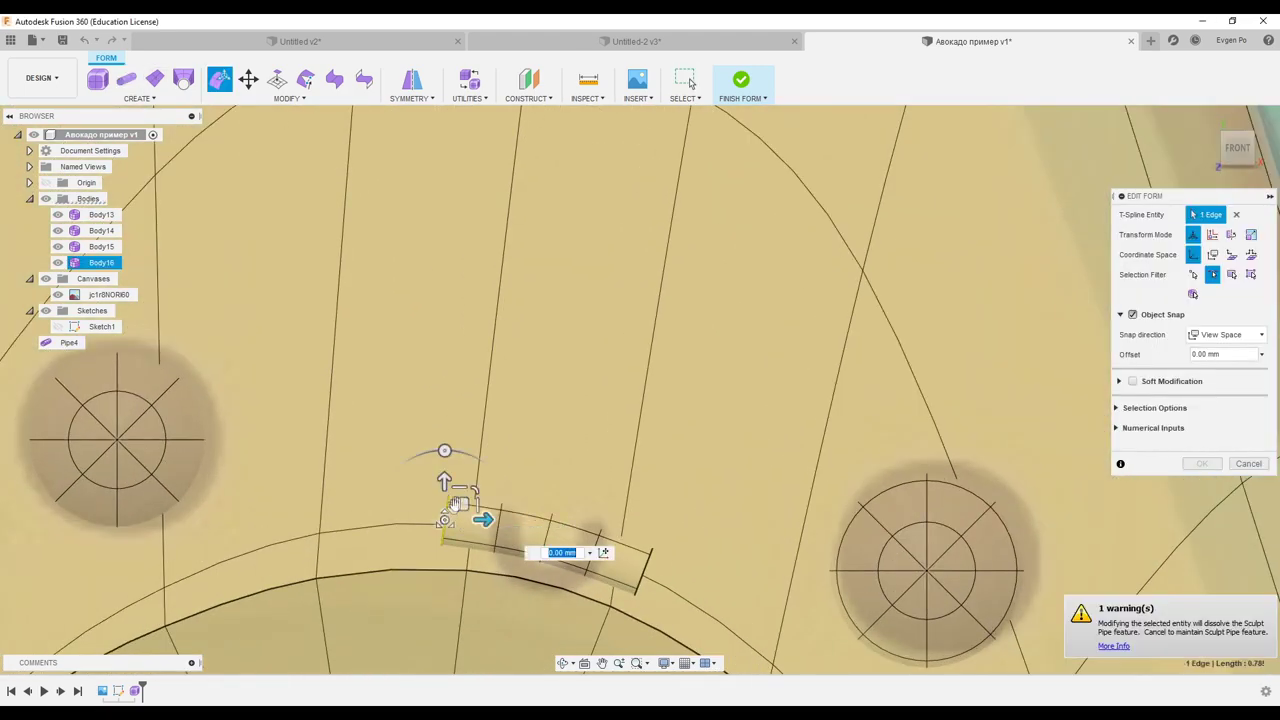
pyautogui.moveTo(461, 503); pyautogui.dragTo(493, 477)
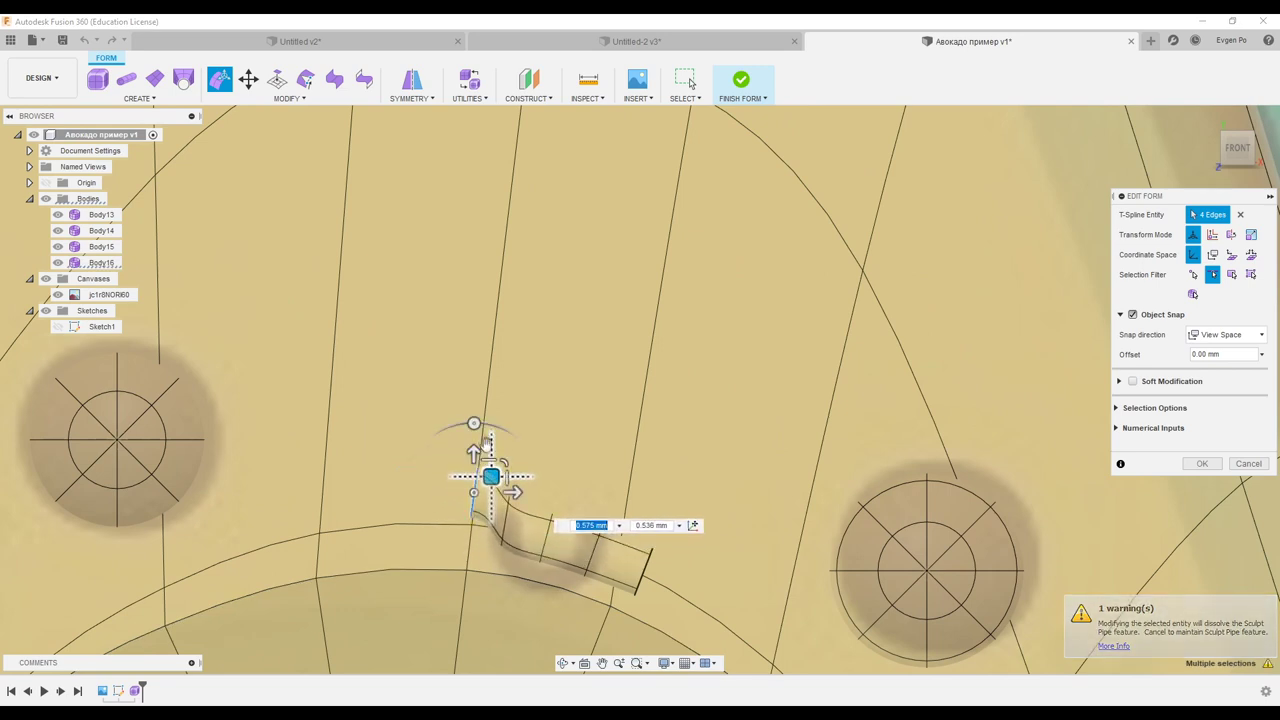
pyautogui.moveTo(474, 423)
pyautogui.mouseDown()
pyautogui.moveTo(505, 432)
pyautogui.moveTo(497, 455)
pyautogui.mouseUp()
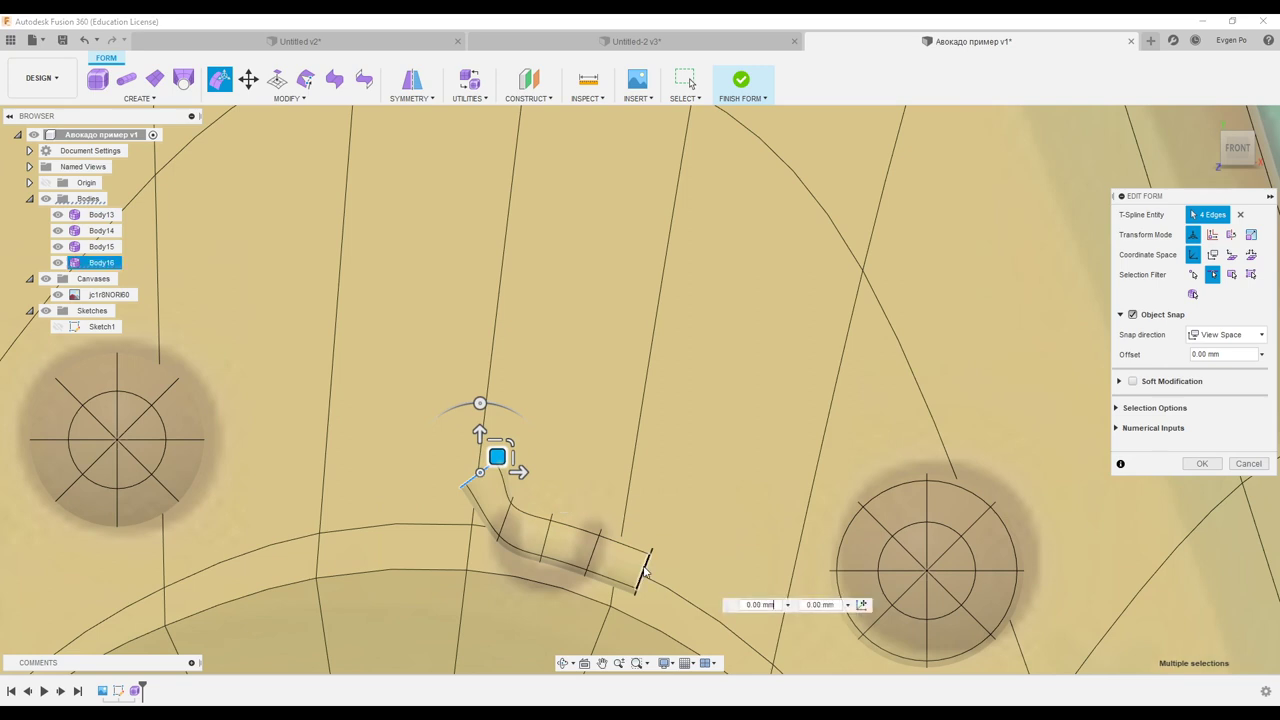
pyautogui.moveTo(658, 553)
pyautogui.mouseDown()
pyautogui.moveTo(684, 519)
pyautogui.moveTo(605, 476)
pyautogui.mouseUp()
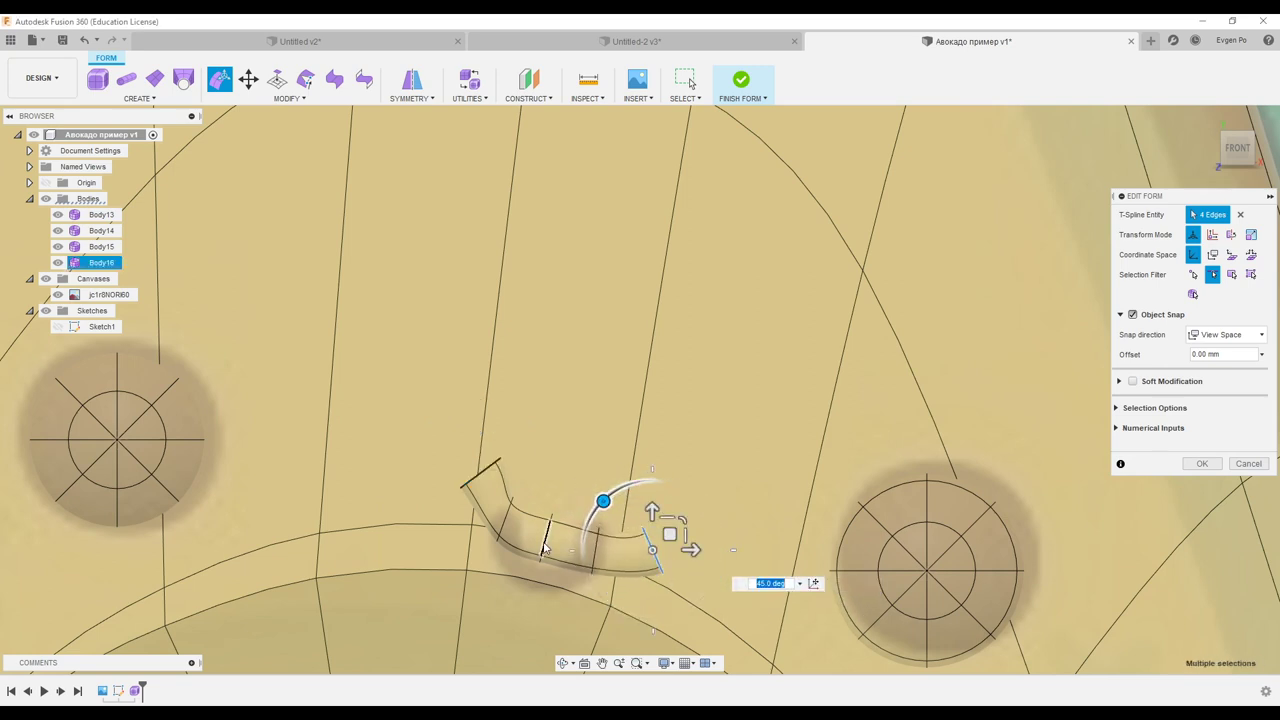
pyautogui.moveTo(545, 548); pyautogui.dragTo(555, 533)
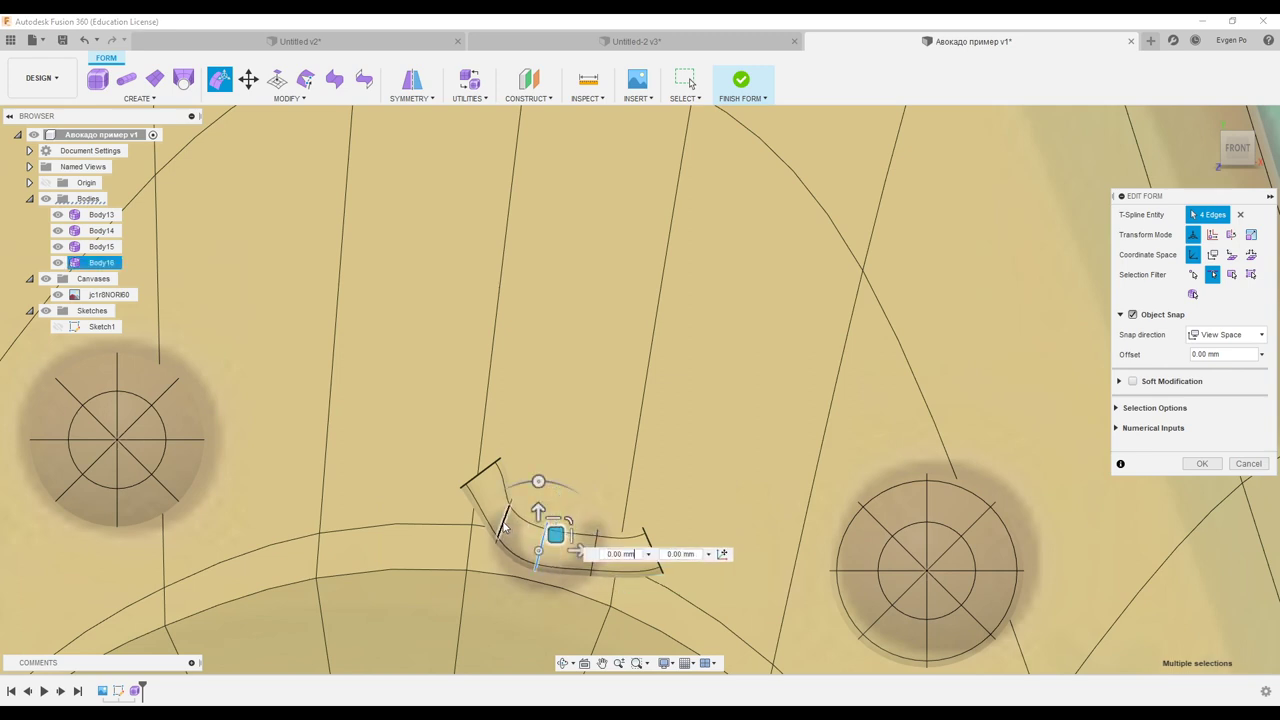
pyautogui.moveTo(506, 452); pyautogui.dragTo(534, 461)
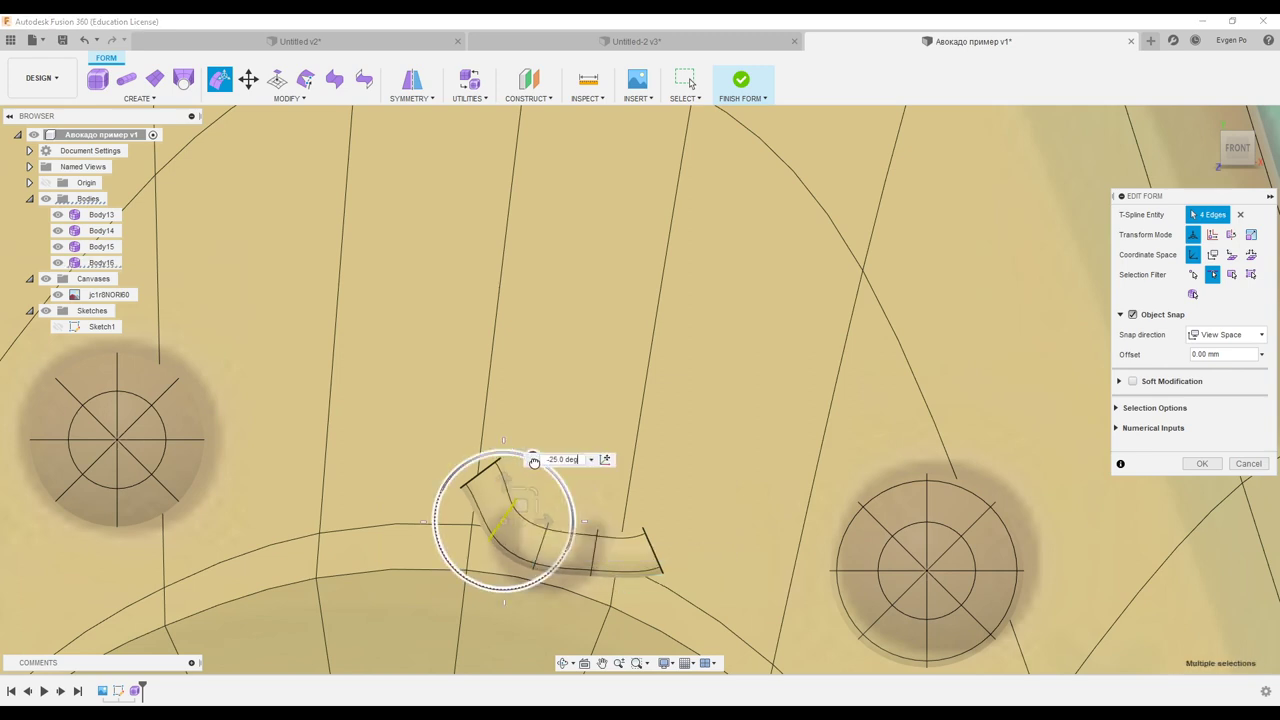
# Adjust the middle edge rings and rotate the left end up into a smile arc
pyautogui.click(597, 560)
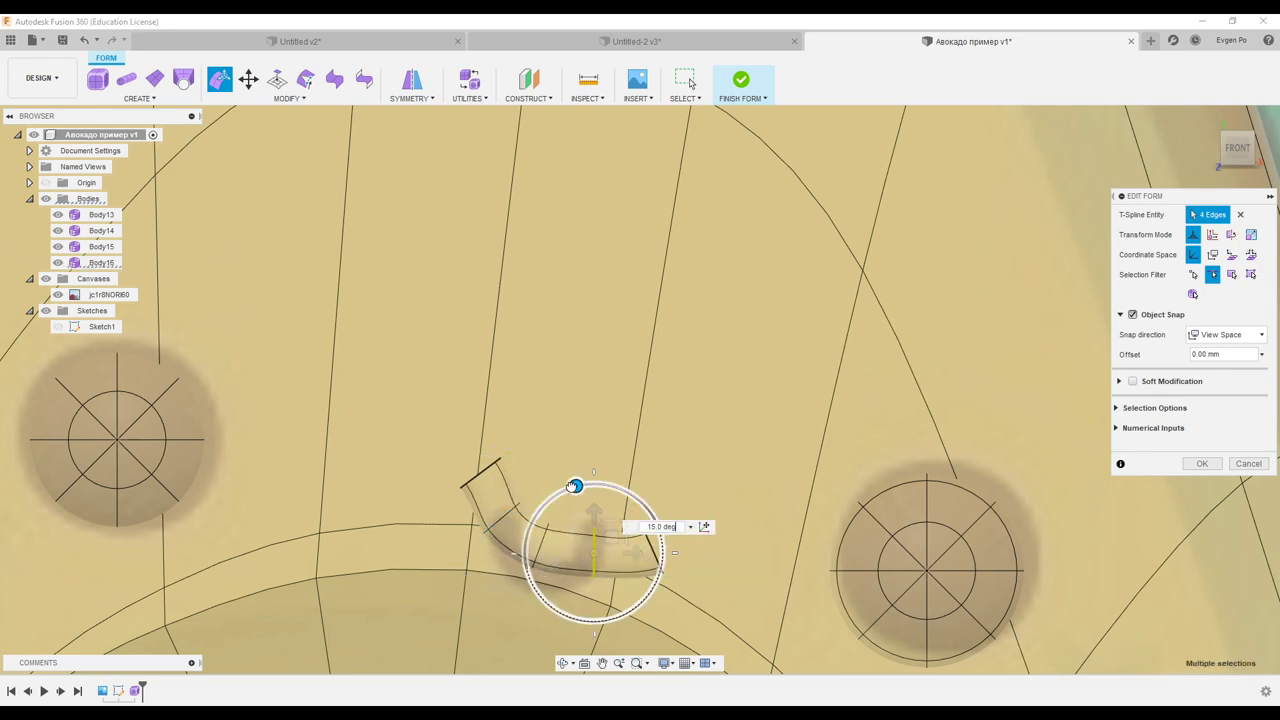
pyautogui.moveTo(609, 536)
pyautogui.mouseDown()
pyautogui.moveTo(660, 509)
pyautogui.moveTo(643, 501)
pyautogui.mouseUp()
pyautogui.click(648, 544)
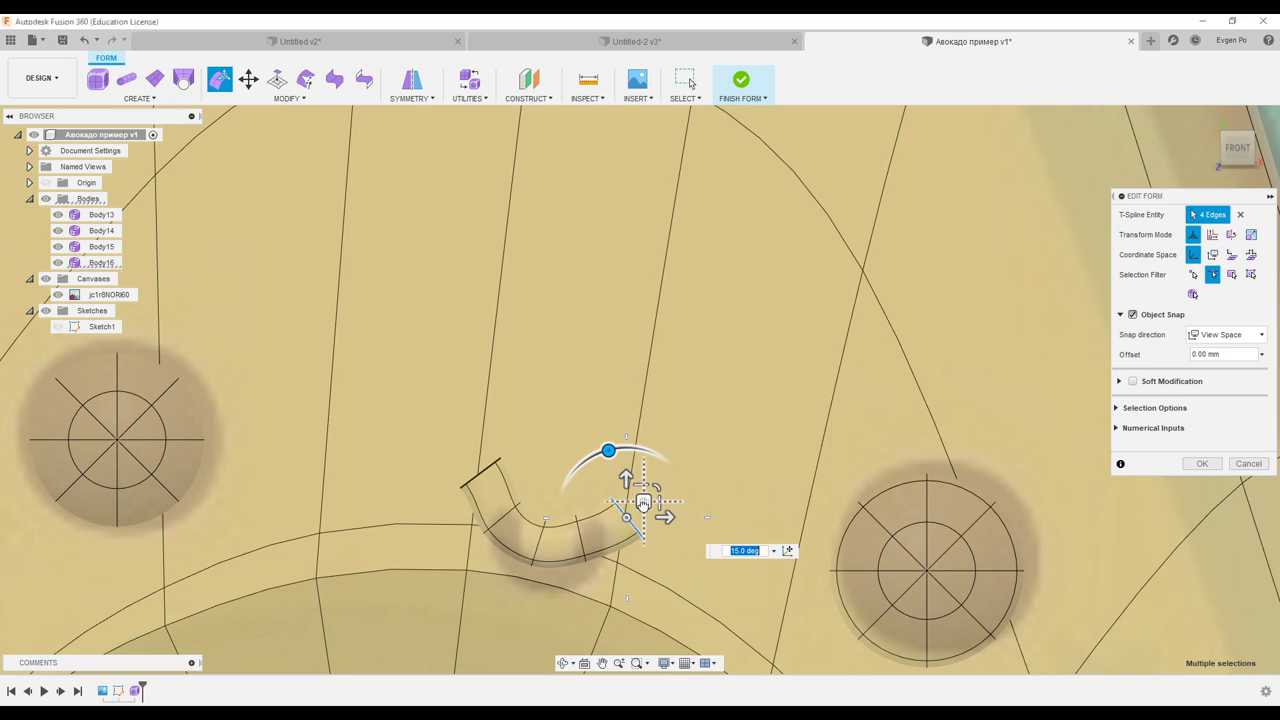
pyautogui.moveTo(643, 503); pyautogui.dragTo(635, 493)
pyautogui.click(486, 471)
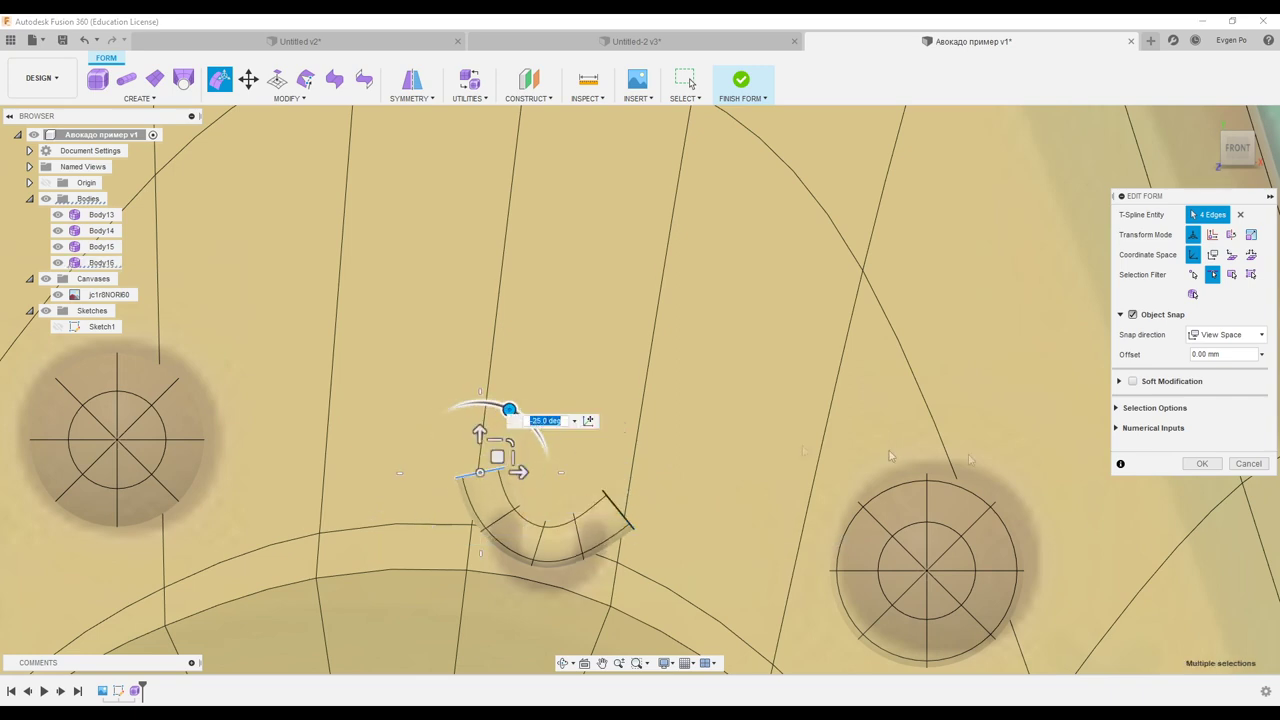
pyautogui.moveTo(704, 444)
pyautogui.keyDown('shift'); pyautogui.mouseDown(button='middle')
pyautogui.moveTo(1084, 466)
pyautogui.moveTo(248, 194)
pyautogui.mouseUp(button='middle'); pyautogui.keyUp('shift')
pyautogui.click(1201, 463)
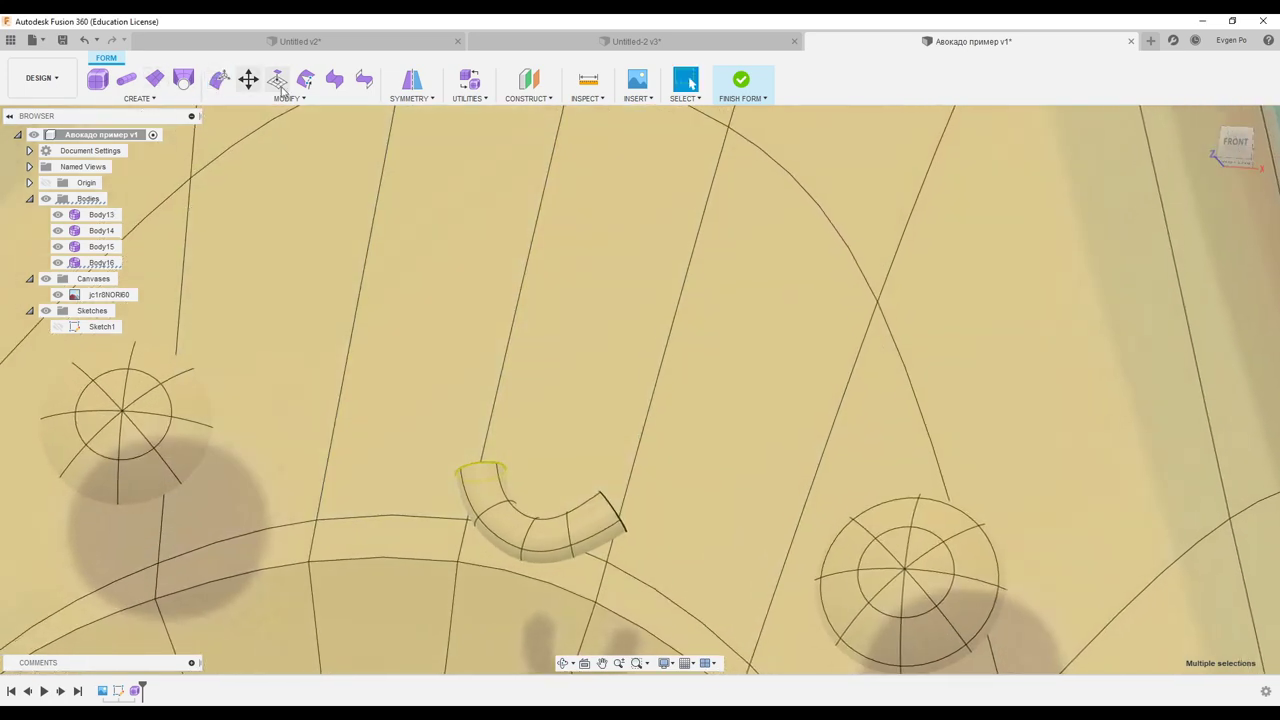
# Cap one open end of the smile tube with a Fill Hole
pyautogui.click(287, 98)
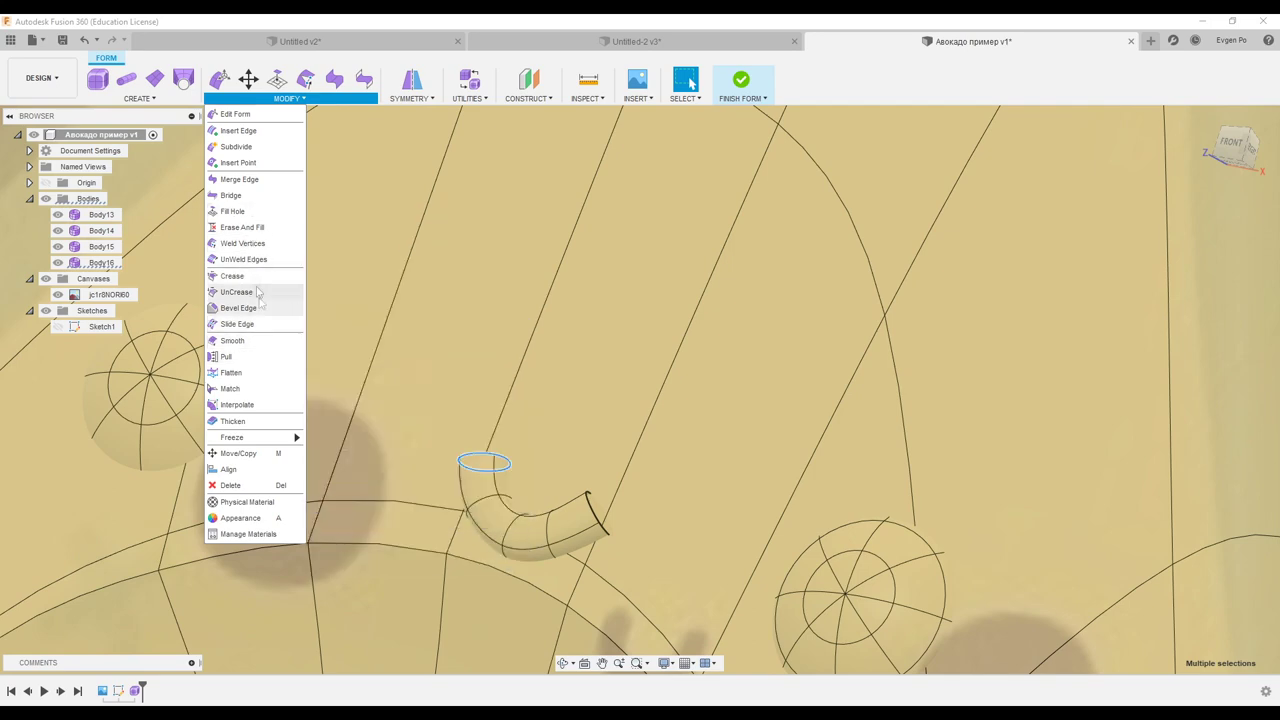
pyautogui.click(232, 211)
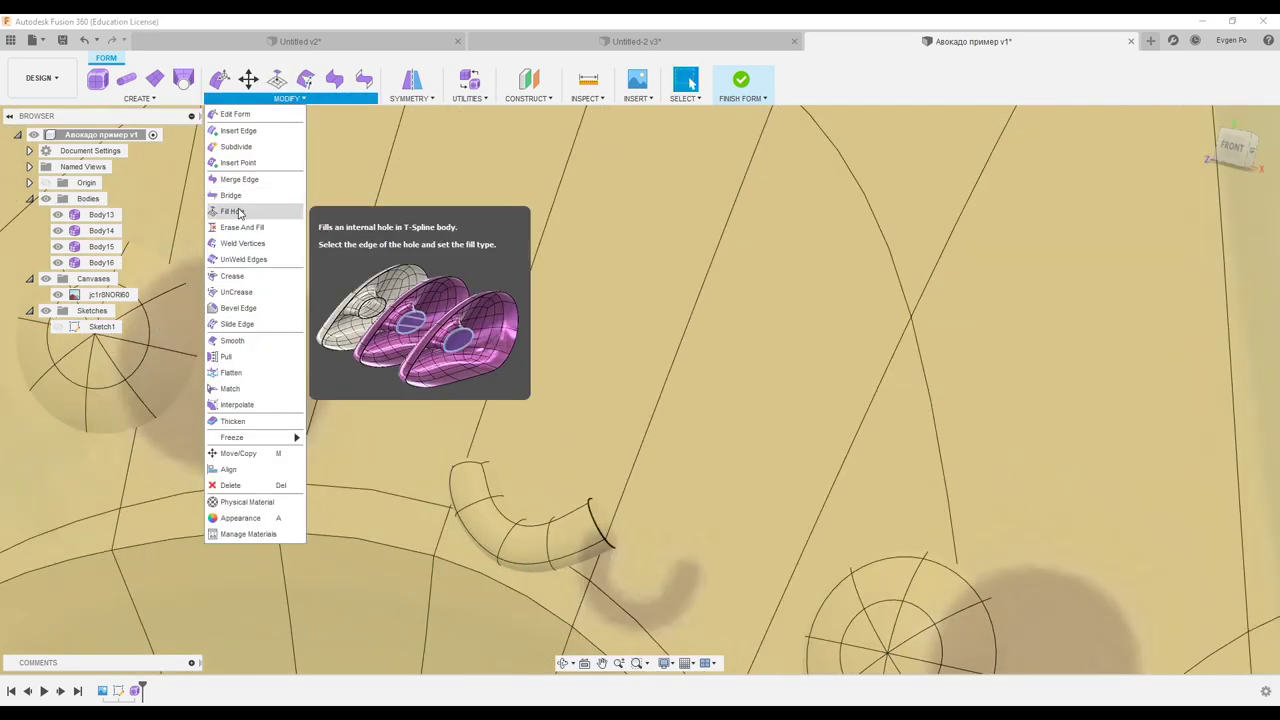
pyautogui.click(238, 212)
pyautogui.click(596, 530)
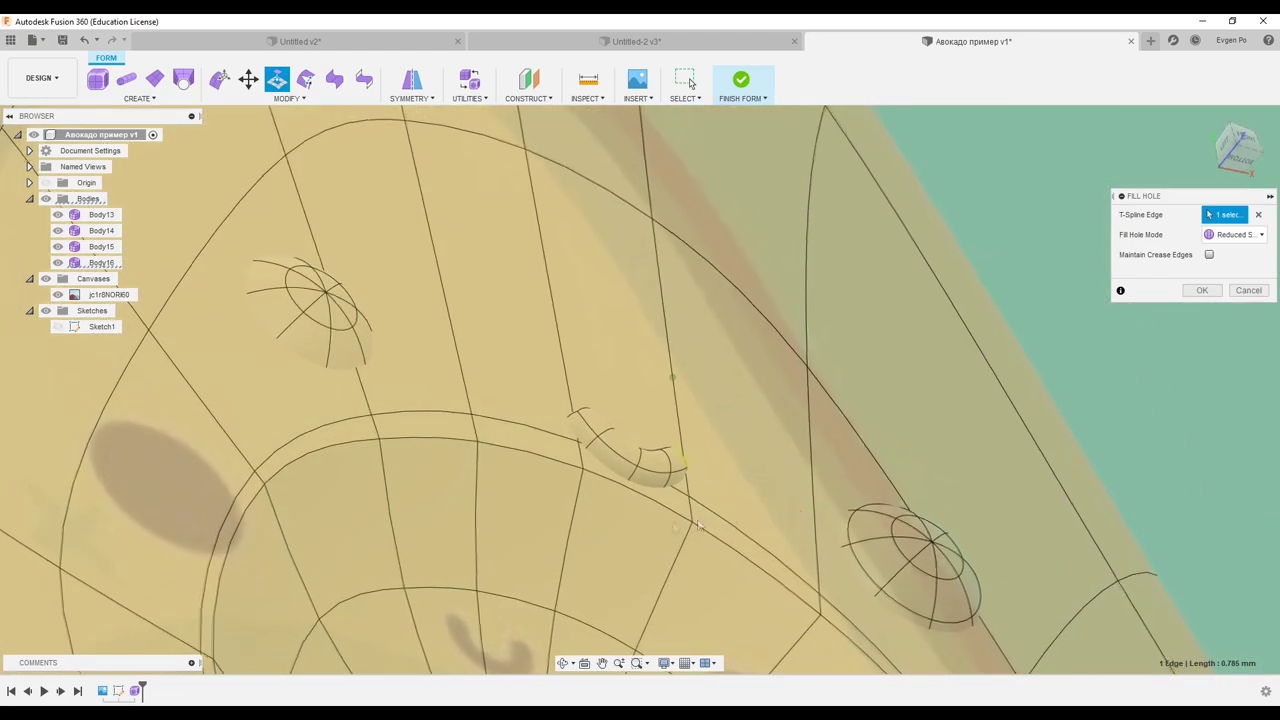
pyautogui.click(1200, 290)
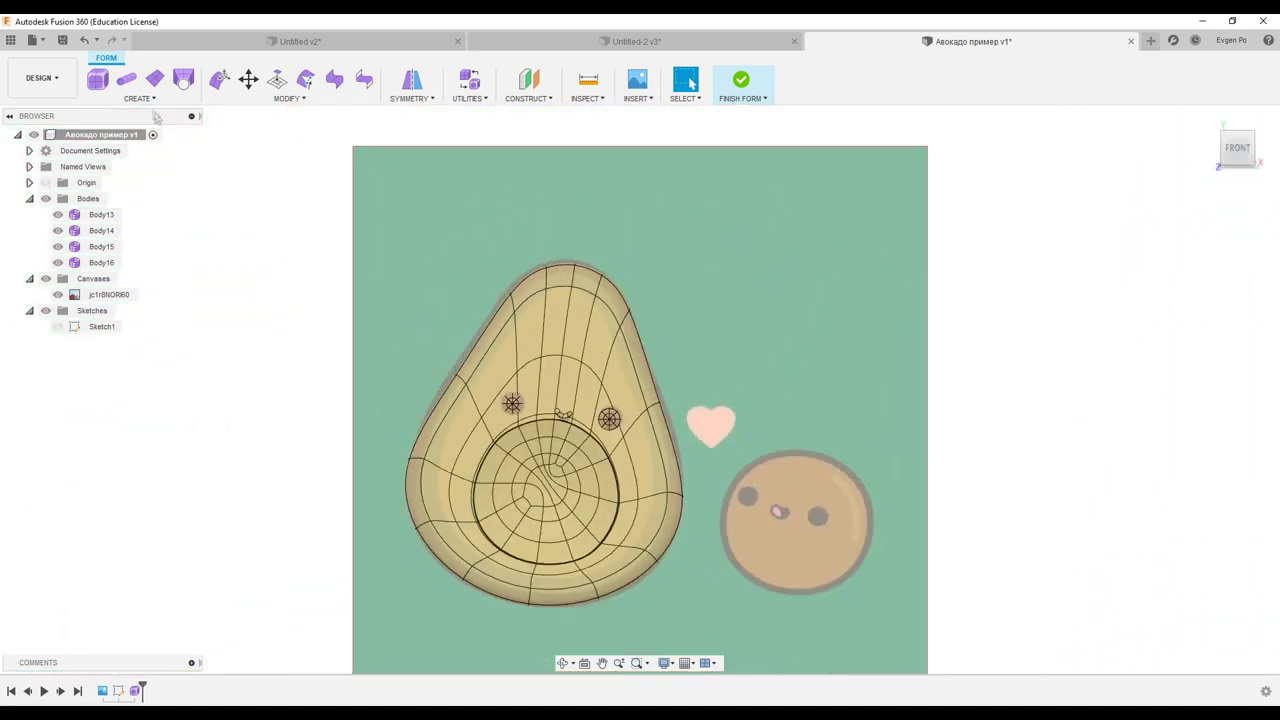
pyautogui.click(139, 98)
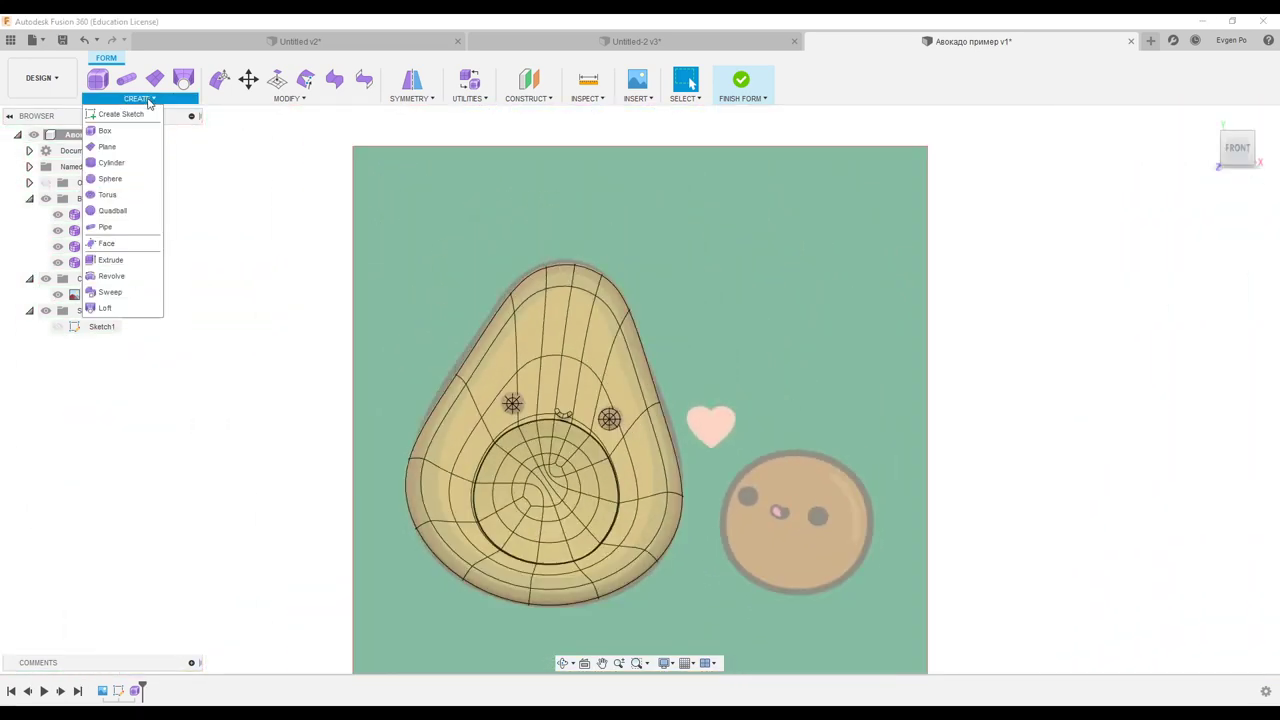
# Create a T-spline cylinder centred on the pit, 24.331 mm diameter and 5 mm tall
pyautogui.click(112, 162)
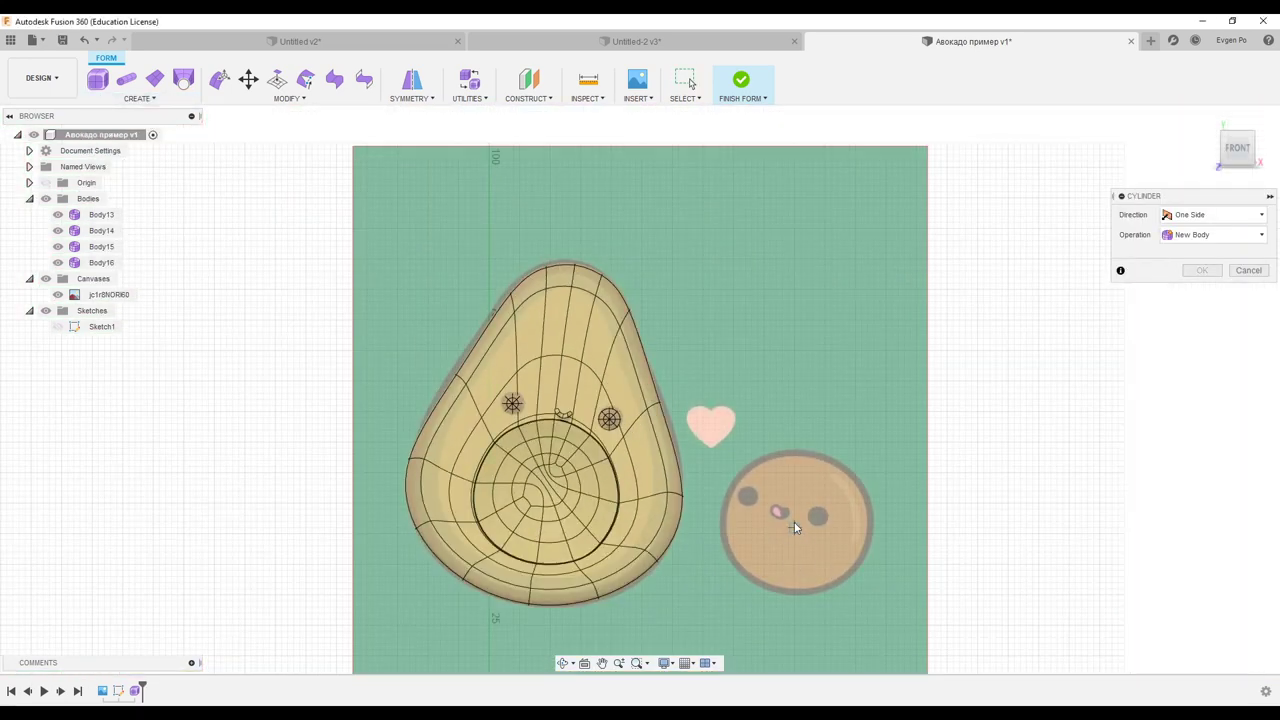
pyautogui.click(794, 520)
pyautogui.click(786, 592)
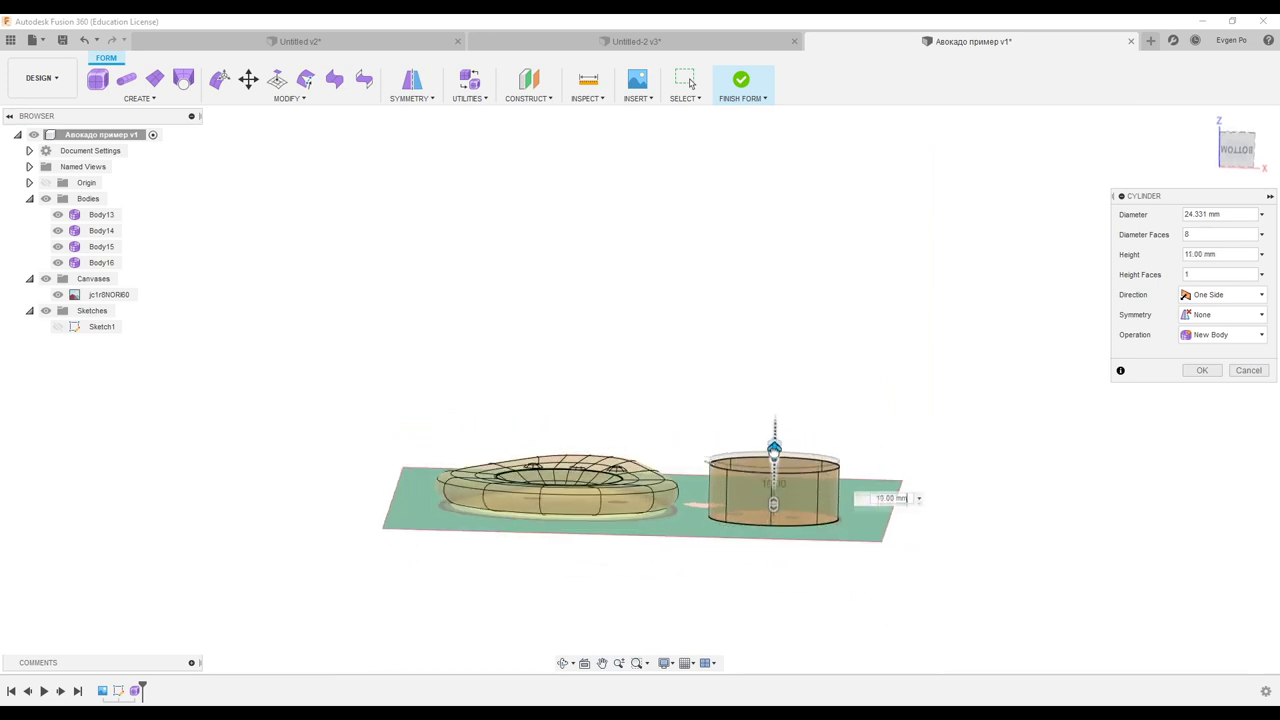
pyautogui.moveTo(774, 470); pyautogui.dragTo(778, 470)
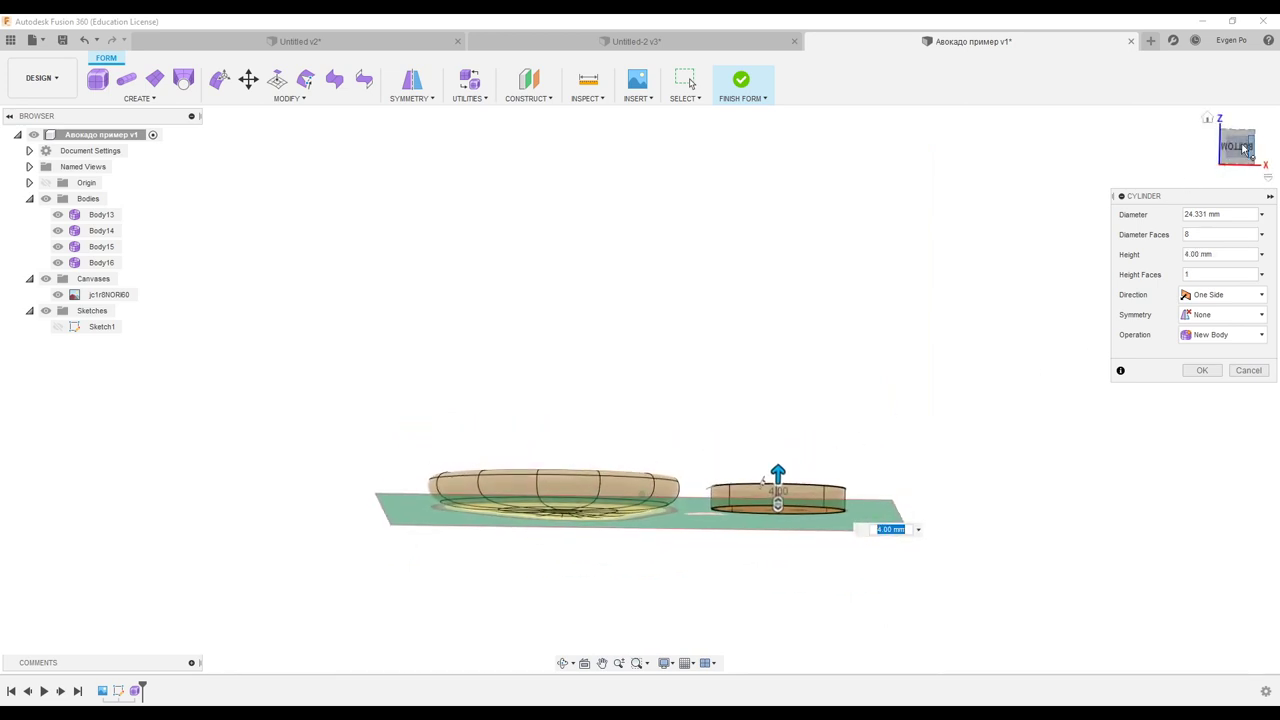
pyautogui.scroll(2, 778, 470)
pyautogui.scroll(2, 780, 468)
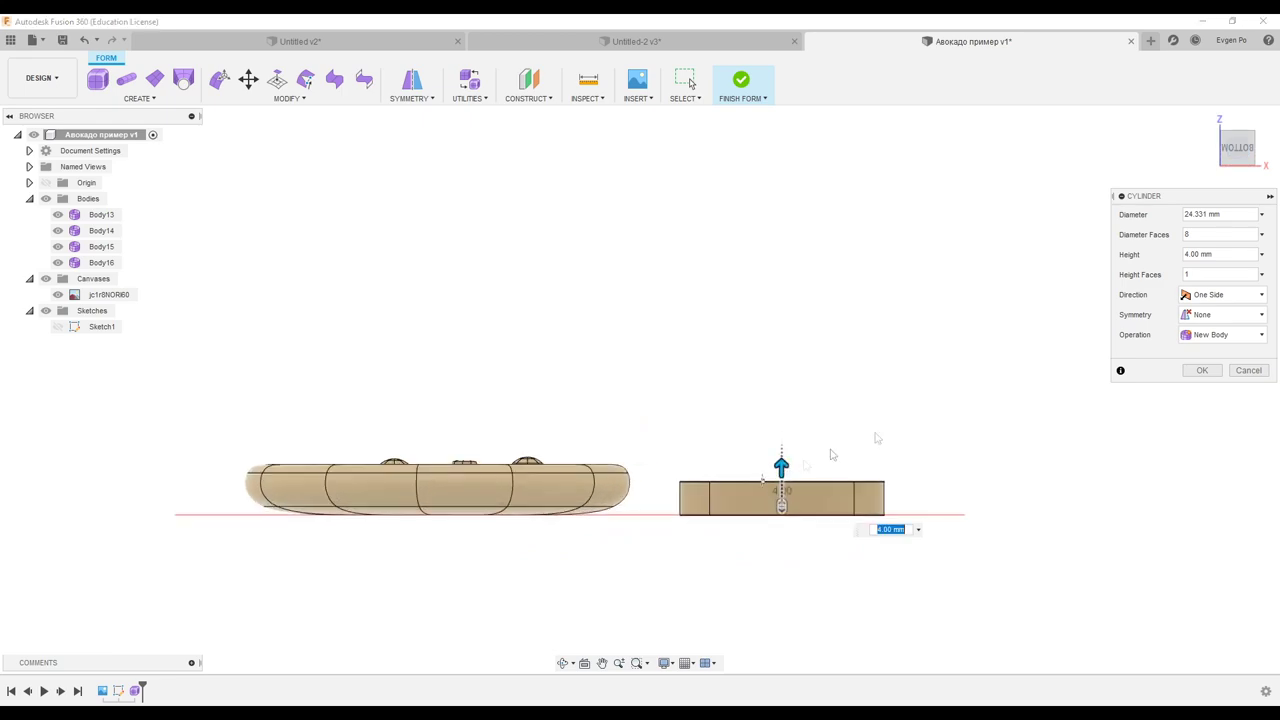
pyautogui.moveTo(781, 467); pyautogui.dragTo(781, 457)
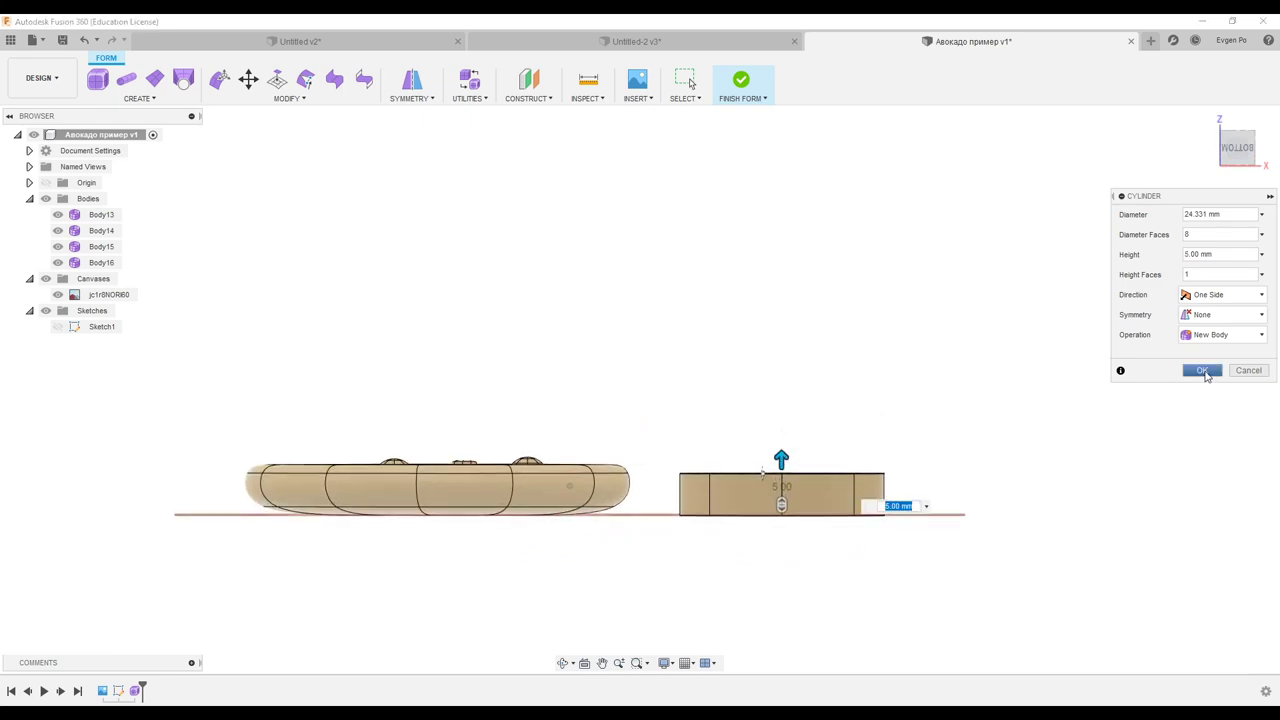
pyautogui.click(1202, 370)
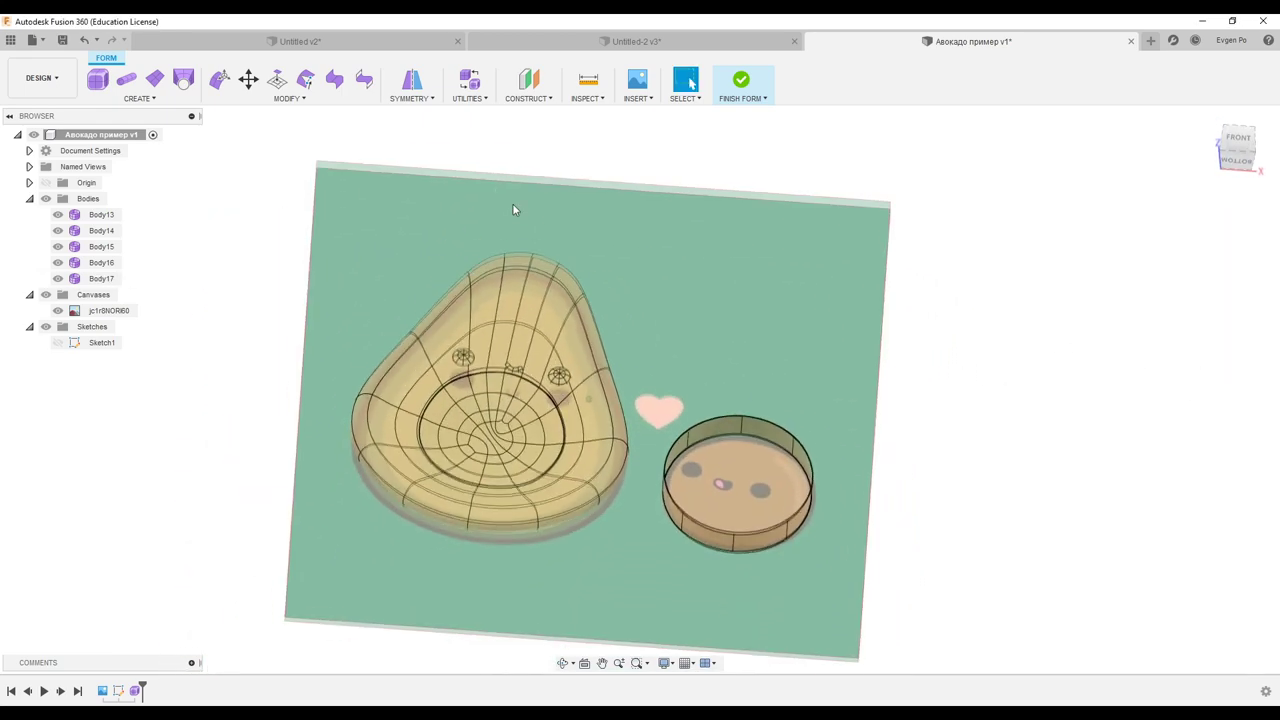
# Shrink the cylinder's top edge loop inward so the pit's top becomes a dome
pyautogui.click(221, 80)
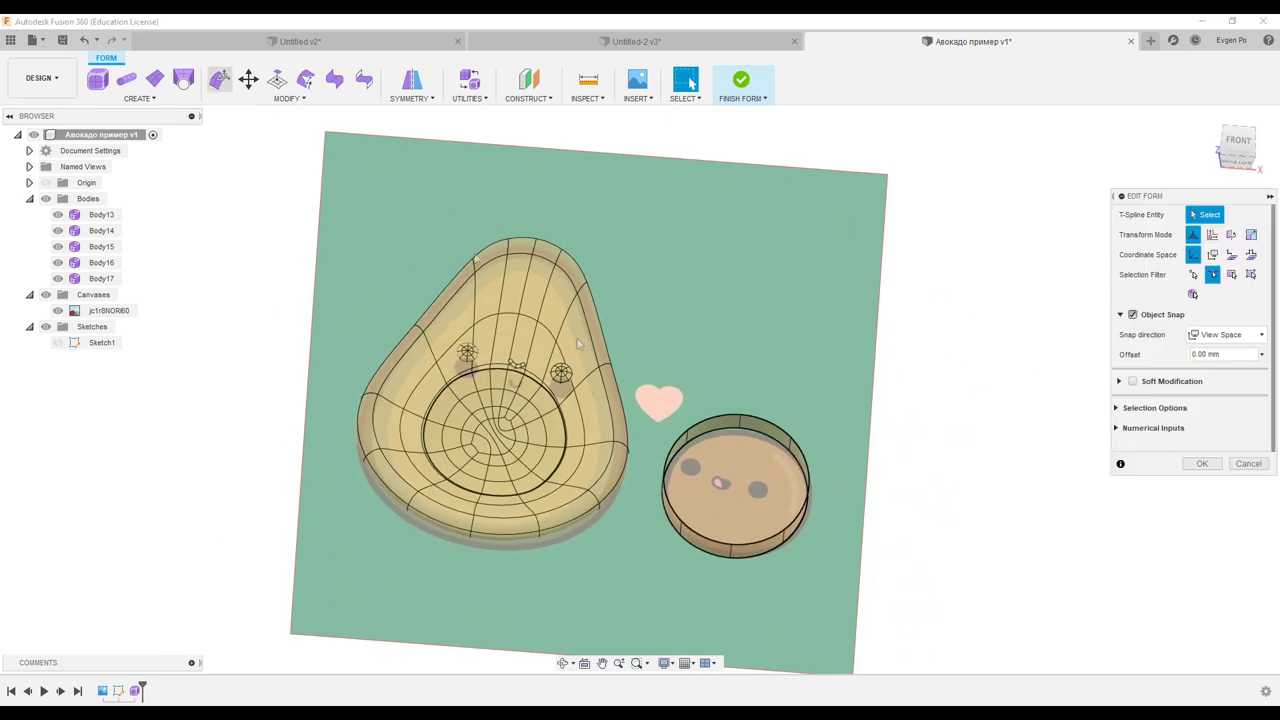
pyautogui.doubleClick(763, 394)
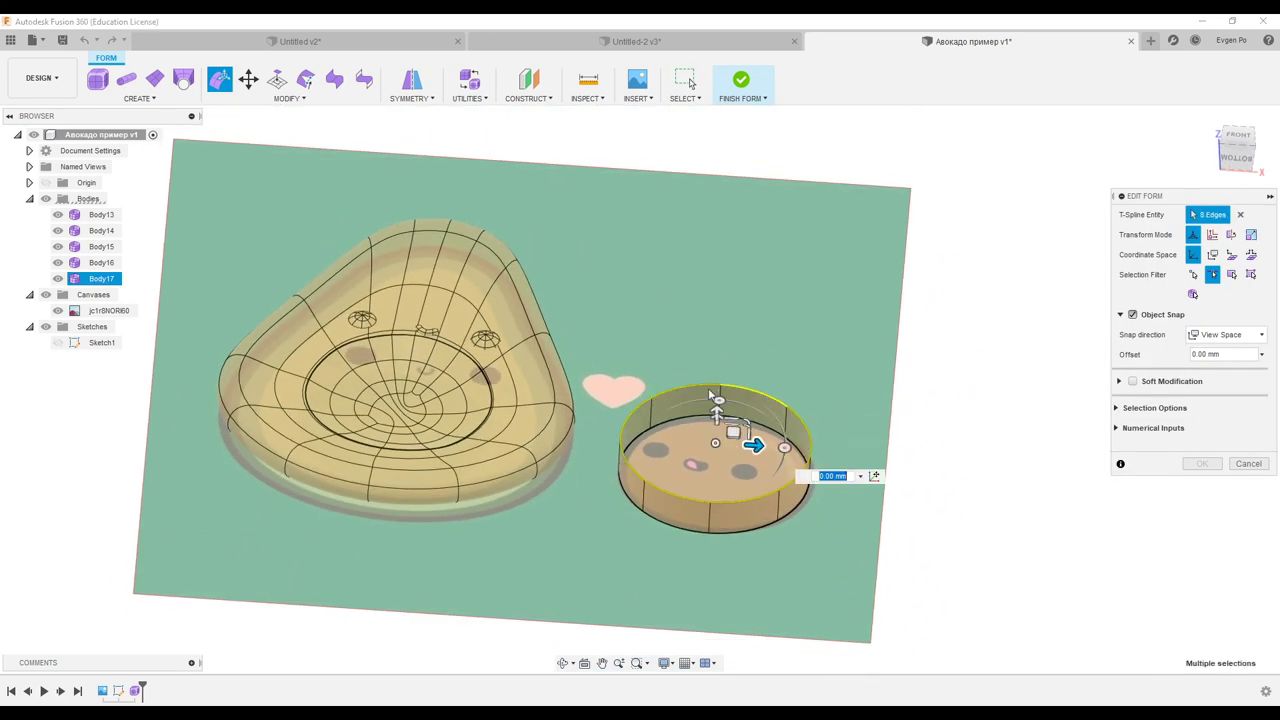
pyautogui.scroll(3, 705, 397)
pyautogui.keyDown('shift'); pyautogui.moveTo(705, 397); pyautogui.dragTo(652, 404, button='middle'); pyautogui.keyUp('shift')
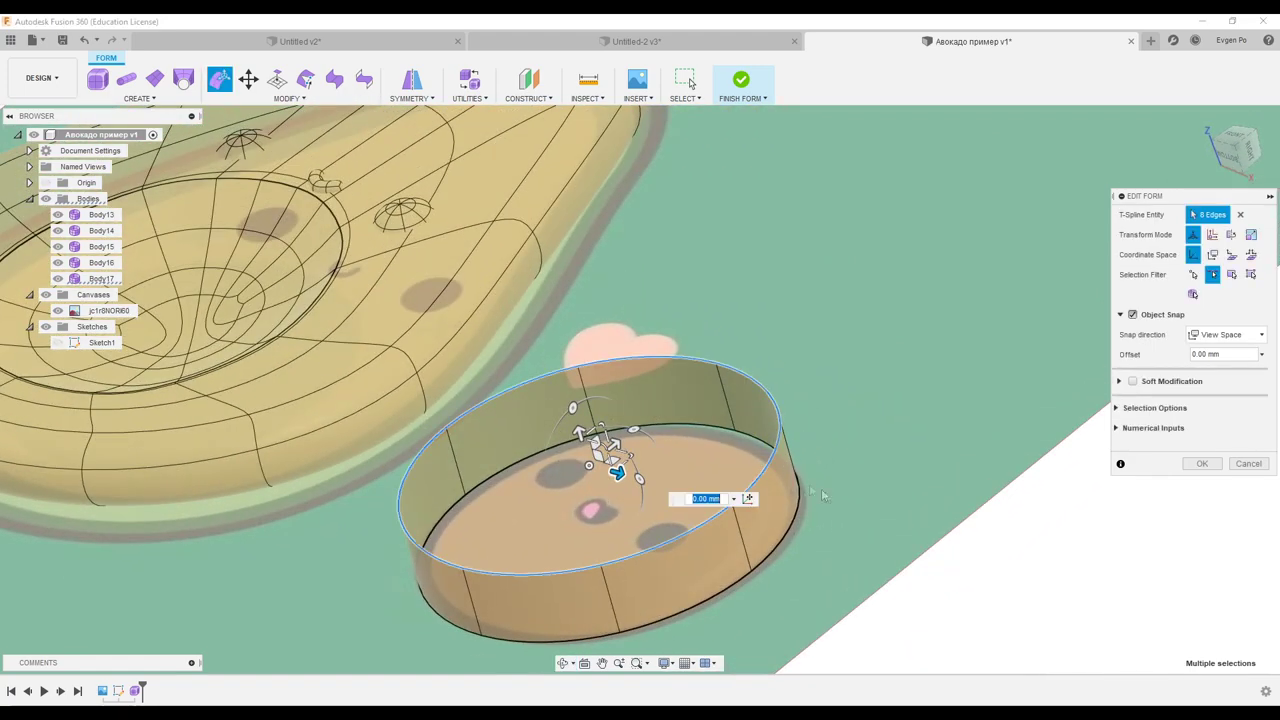
pyautogui.moveTo(640, 478); pyautogui.dragTo(630, 456)
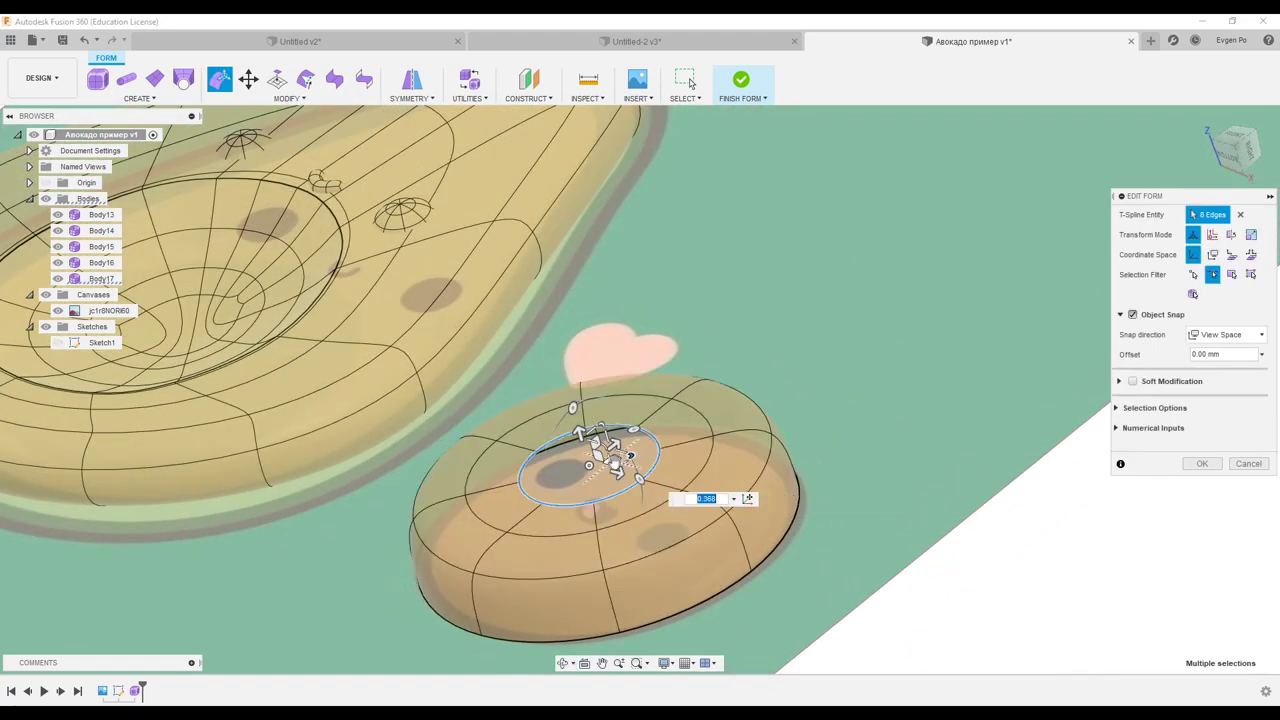
pyautogui.moveTo(578, 430)
pyautogui.keyDown('shift'); pyautogui.mouseDown(button='middle')
pyautogui.moveTo(612, 405)
pyautogui.moveTo(632, 436)
pyautogui.mouseUp(button='middle'); pyautogui.keyUp('shift')
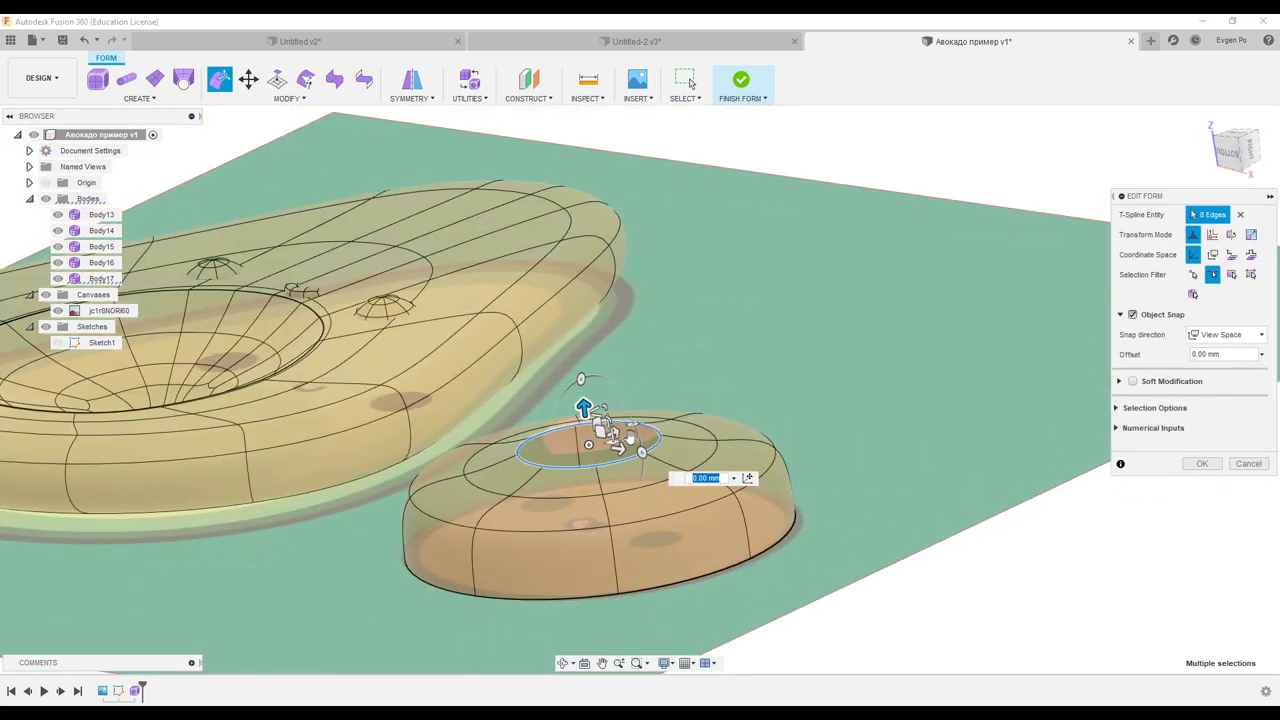
pyautogui.scroll(2, 600, 440)
pyautogui.scroll(2, 585, 470)
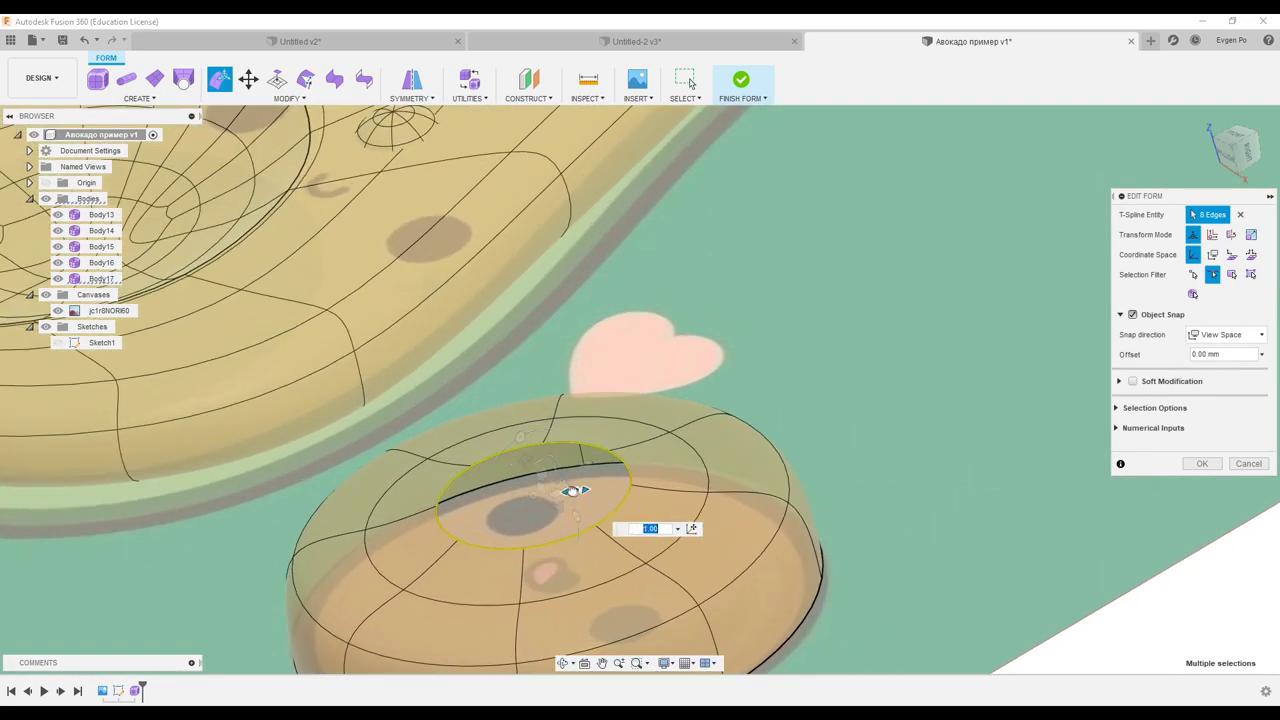
pyautogui.keyDown('shift'); pyautogui.moveTo(570, 490); pyautogui.dragTo(598, 420, button='middle'); pyautogui.keyUp('shift')
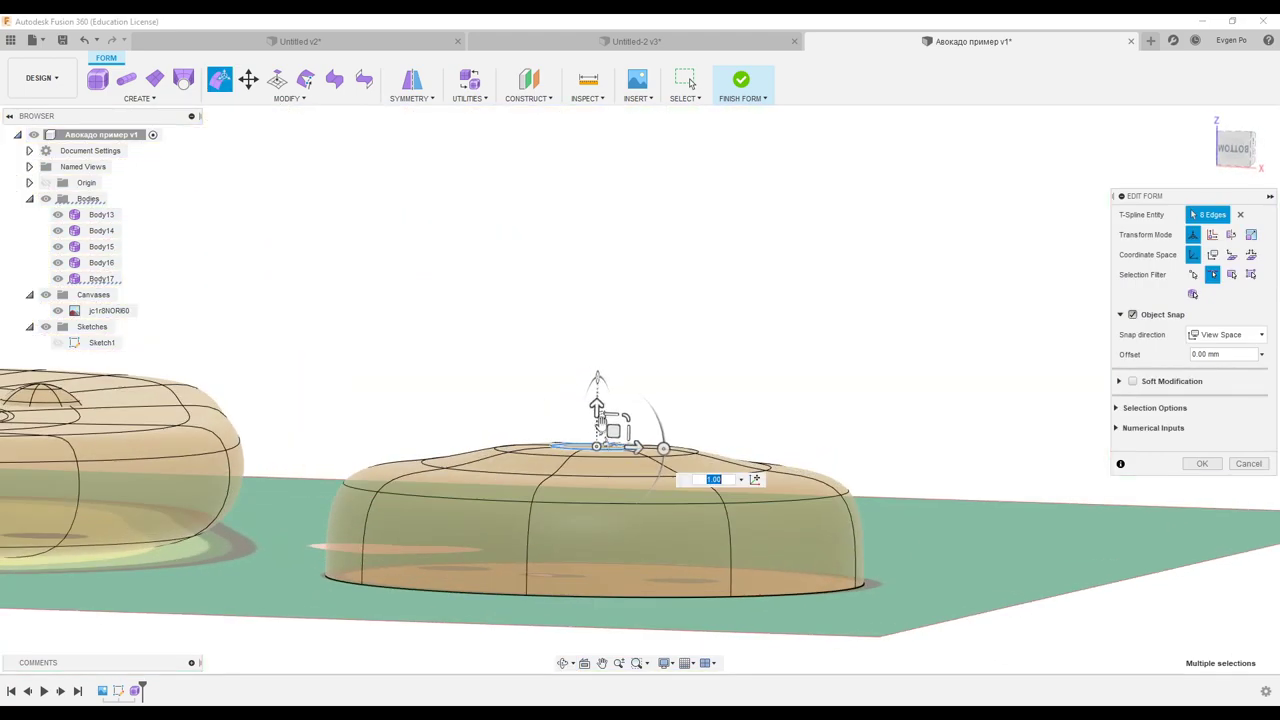
pyautogui.keyDown('shift'); pyautogui.moveTo(528, 396); pyautogui.dragTo(560, 470, button='middle'); pyautogui.keyUp('shift')
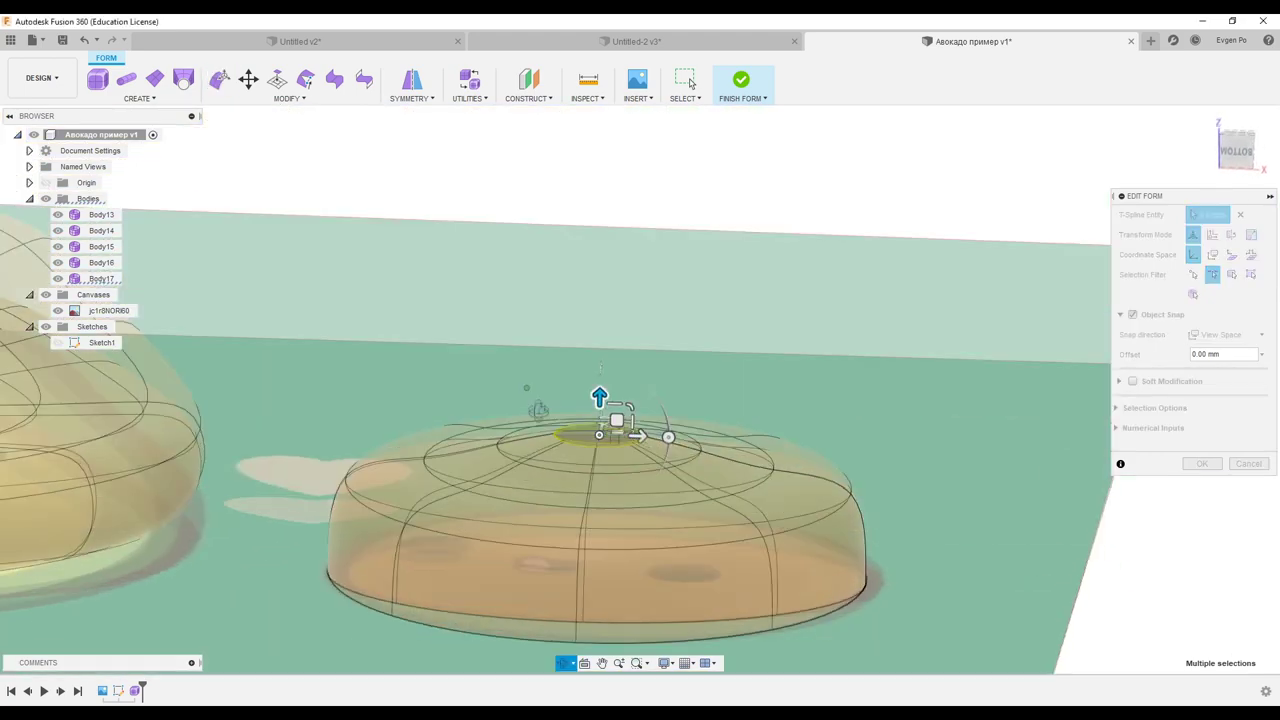
pyautogui.click(1202, 464)
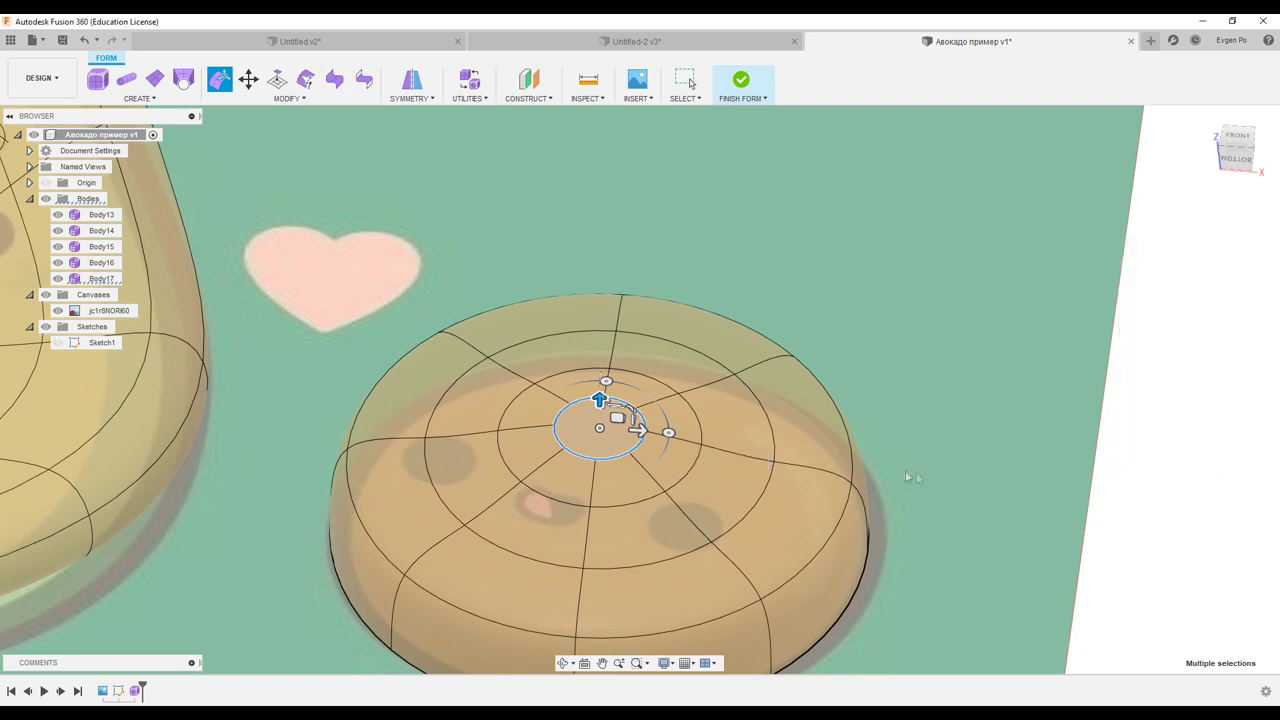
# Rescale the top loop again, widening its ring 1.46× around a small central opening
pyautogui.press('Return')
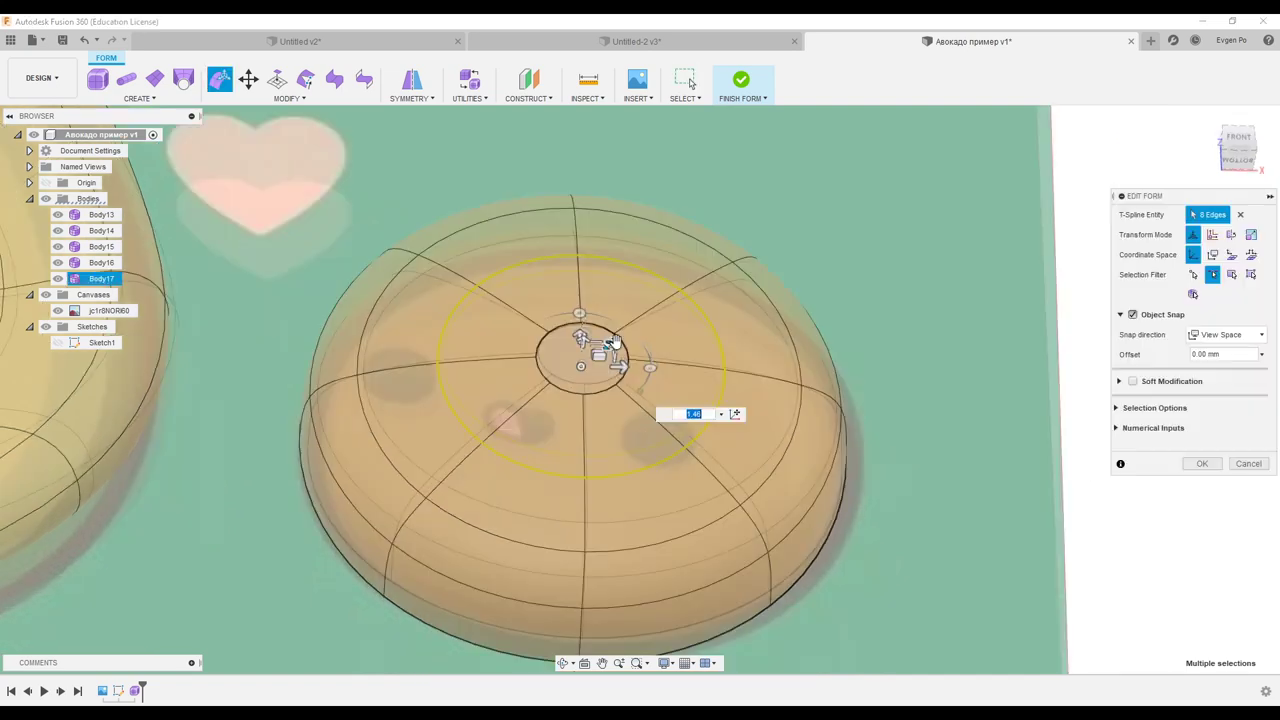
pyautogui.keyDown('shift'); pyautogui.moveTo(893, 458); pyautogui.dragTo(900, 390, button='middle'); pyautogui.keyUp('shift')
pyautogui.keyDown('shift'); pyautogui.moveTo(608, 340); pyautogui.dragTo(803, 374, button='middle'); pyautogui.keyUp('shift')
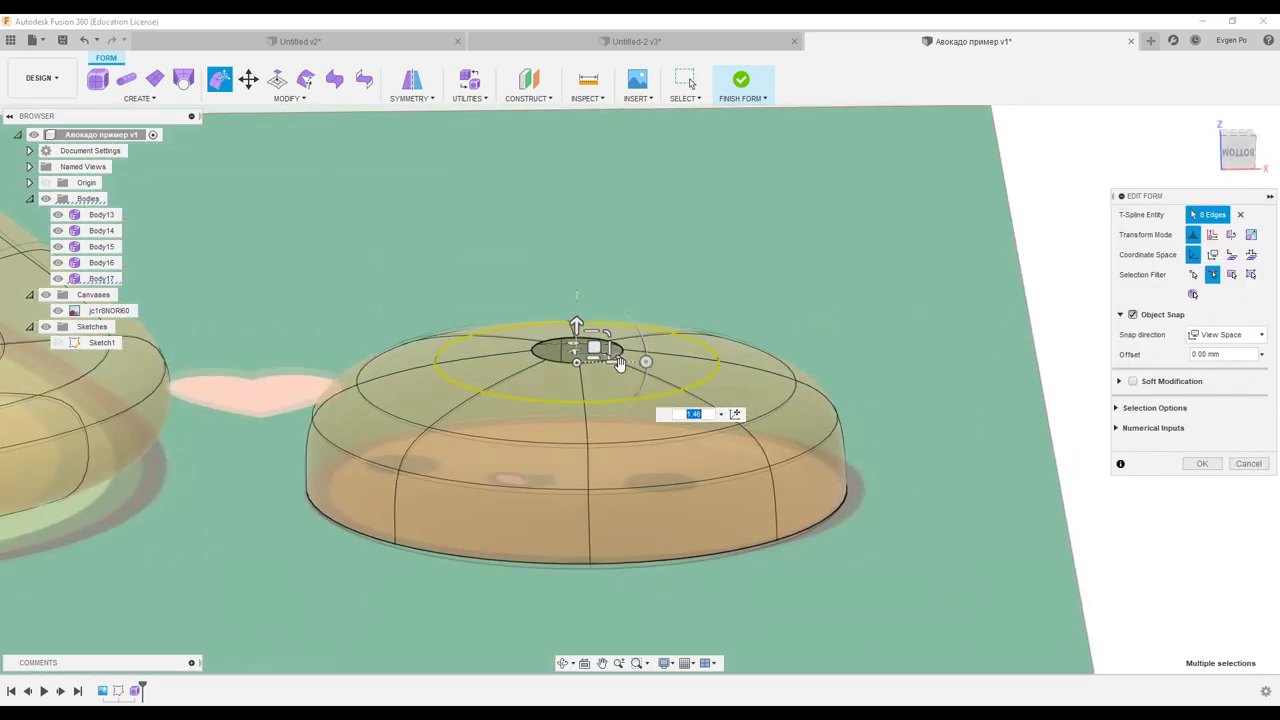
pyautogui.click(1200, 463)
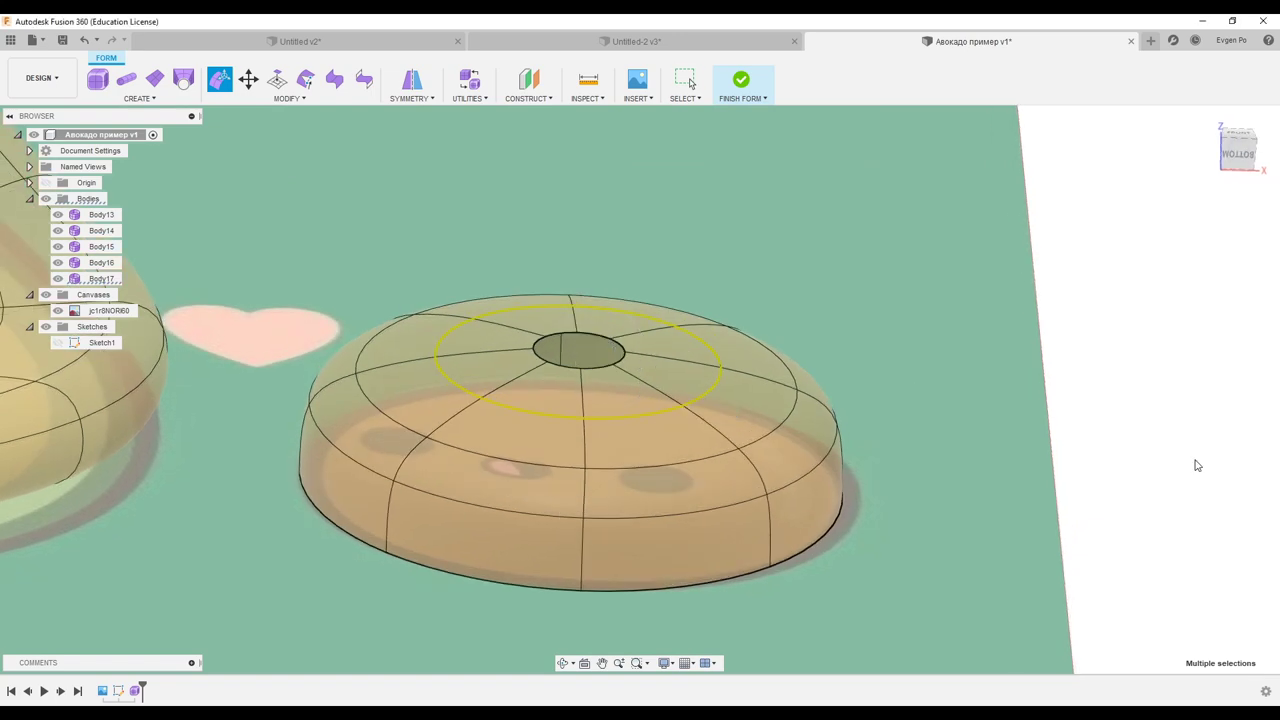
pyautogui.keyDown('shift'); pyautogui.moveTo(1194, 463); pyautogui.dragTo(900, 420, button='middle'); pyautogui.keyUp('shift')
pyautogui.click(287, 98)
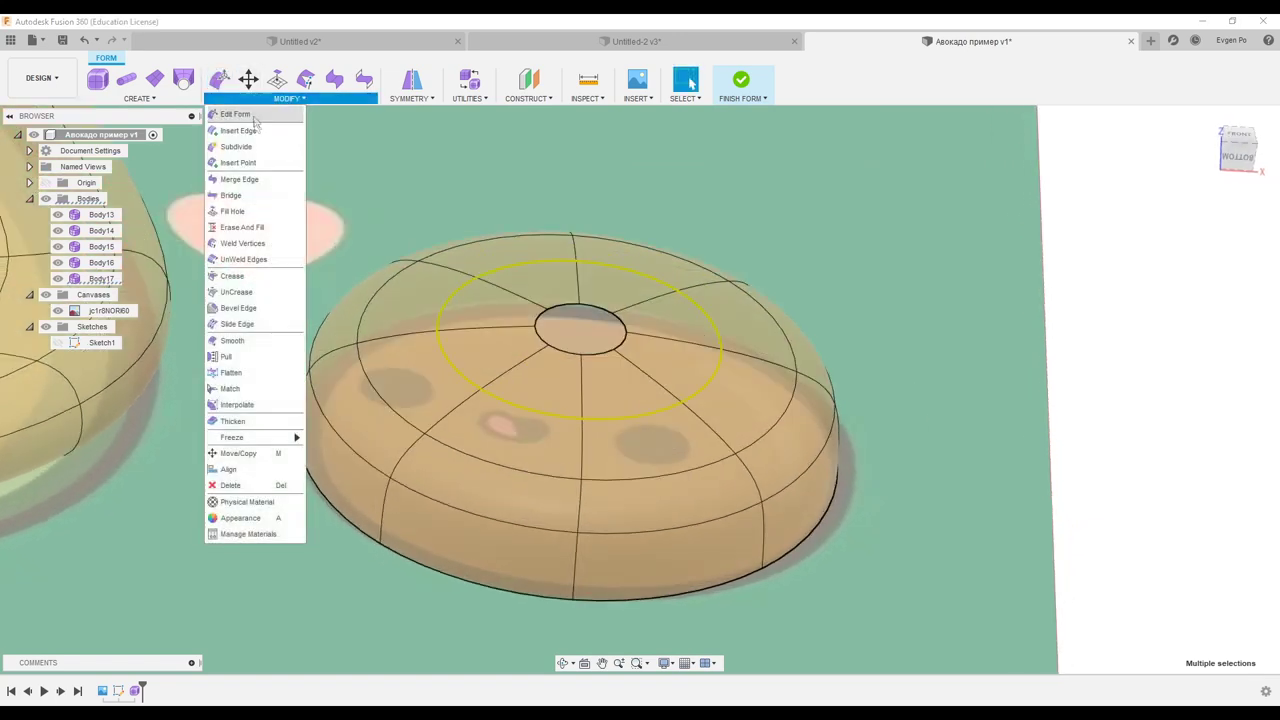
# Fill the central hole in the pit's top with Fill Hole
pyautogui.click(245, 211)
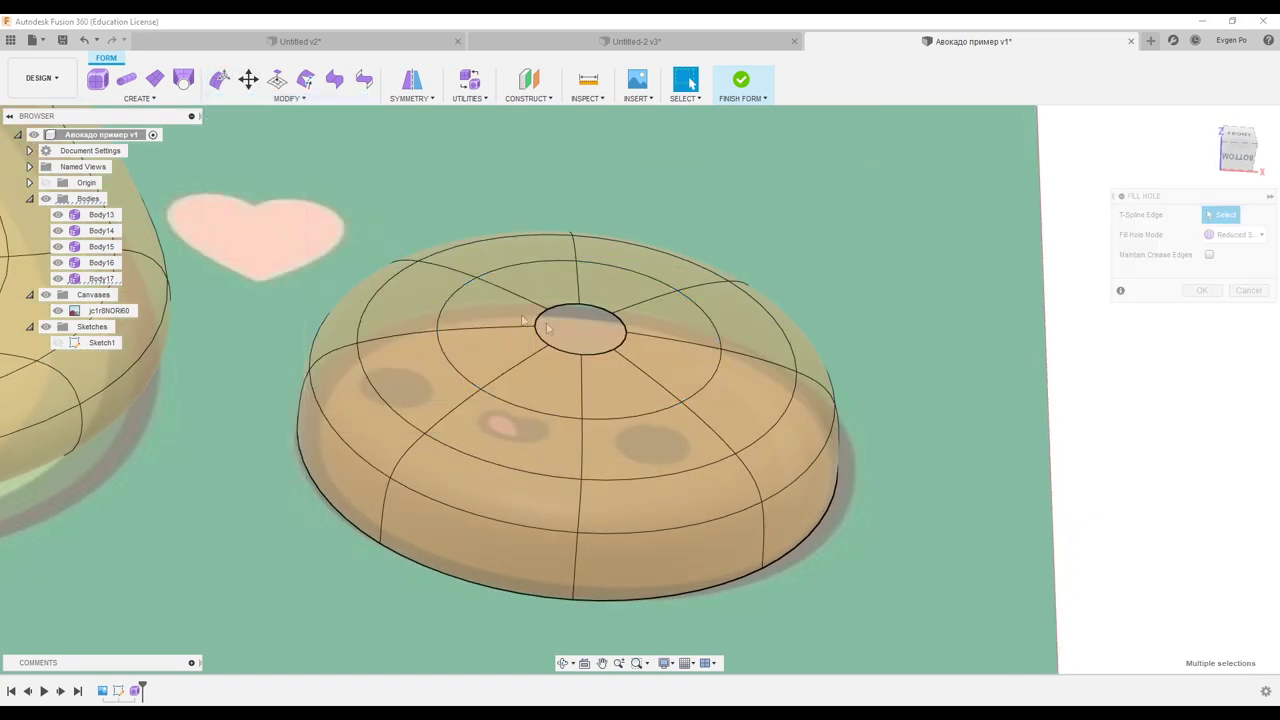
pyautogui.click(625, 346)
pyautogui.keyDown('shift'); pyautogui.moveTo(625, 346); pyautogui.dragTo(925, 309, button='middle'); pyautogui.keyUp('shift')
pyautogui.click(1201, 290)
pyautogui.moveTo(1140, 334)
pyautogui.keyDown('shift'); pyautogui.mouseDown(button='middle')
pyautogui.moveTo(643, 243)
pyautogui.moveTo(294, 106)
pyautogui.moveTo(608, 344)
pyautogui.moveTo(258, 124)
pyautogui.mouseUp(button='middle'); pyautogui.keyUp('shift')
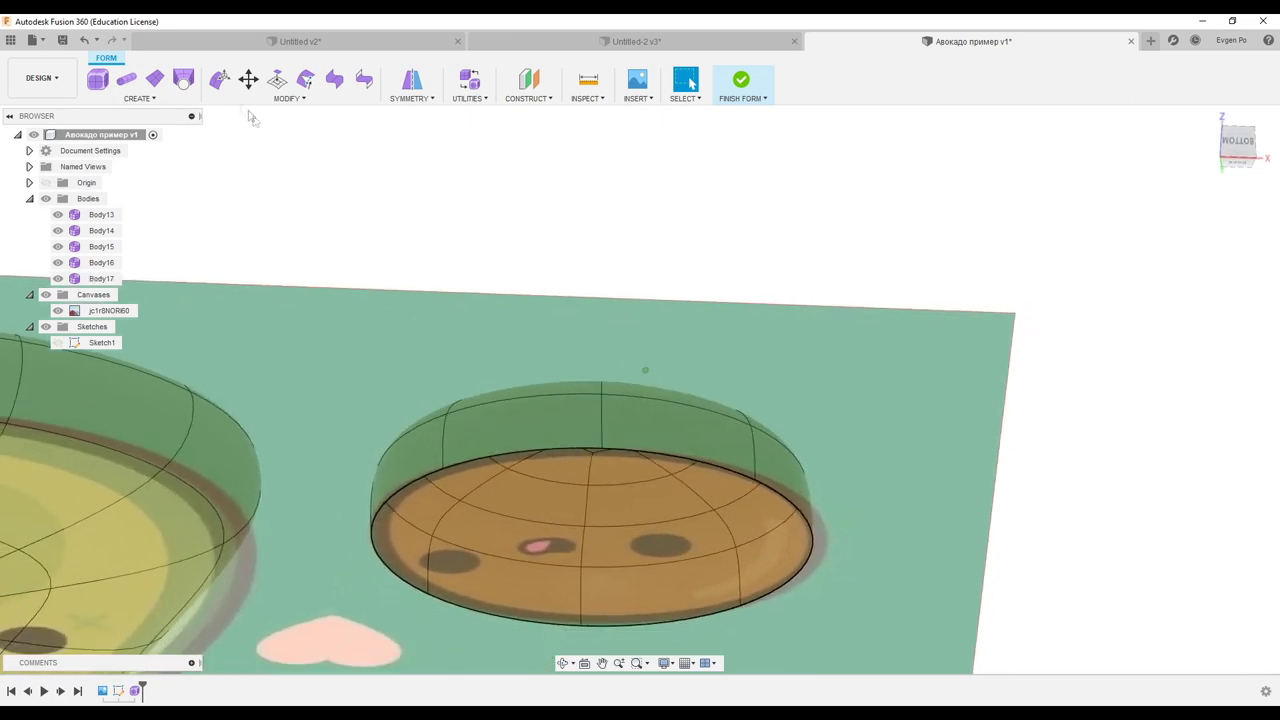
# Shrink the underside rim loop to a small ring and fill that opening shut
pyautogui.doubleClick(730, 473)
pyautogui.moveTo(603, 347)
pyautogui.keyDown('shift'); pyautogui.mouseDown(button='middle')
pyautogui.moveTo(606, 328)
pyautogui.moveTo(560, 300)
pyautogui.mouseUp(button='middle'); pyautogui.keyUp('shift')
pyautogui.moveTo(585, 513)
pyautogui.keyDown('shift'); pyautogui.mouseDown(button='middle')
pyautogui.moveTo(592, 539)
pyautogui.moveTo(588, 513)
pyautogui.mouseUp(button='middle'); pyautogui.keyUp('shift')
pyautogui.moveTo(566, 525); pyautogui.dragTo(562, 520)
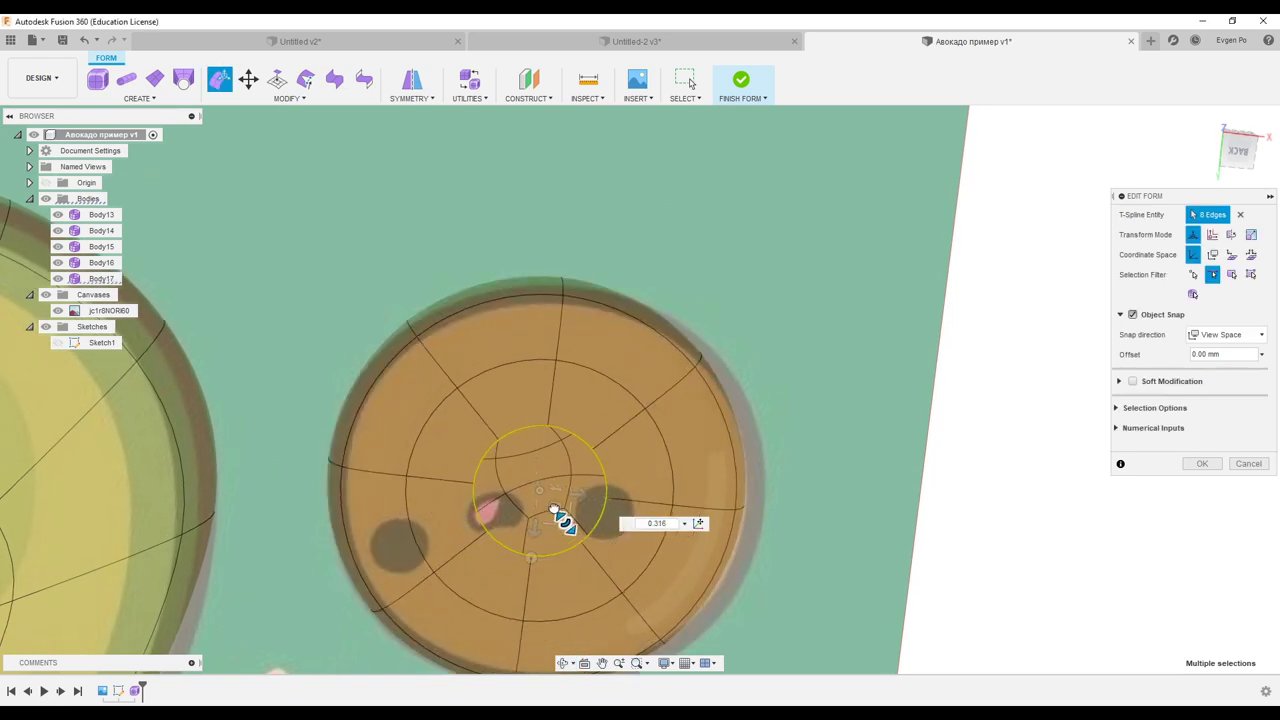
pyautogui.click(289, 99)
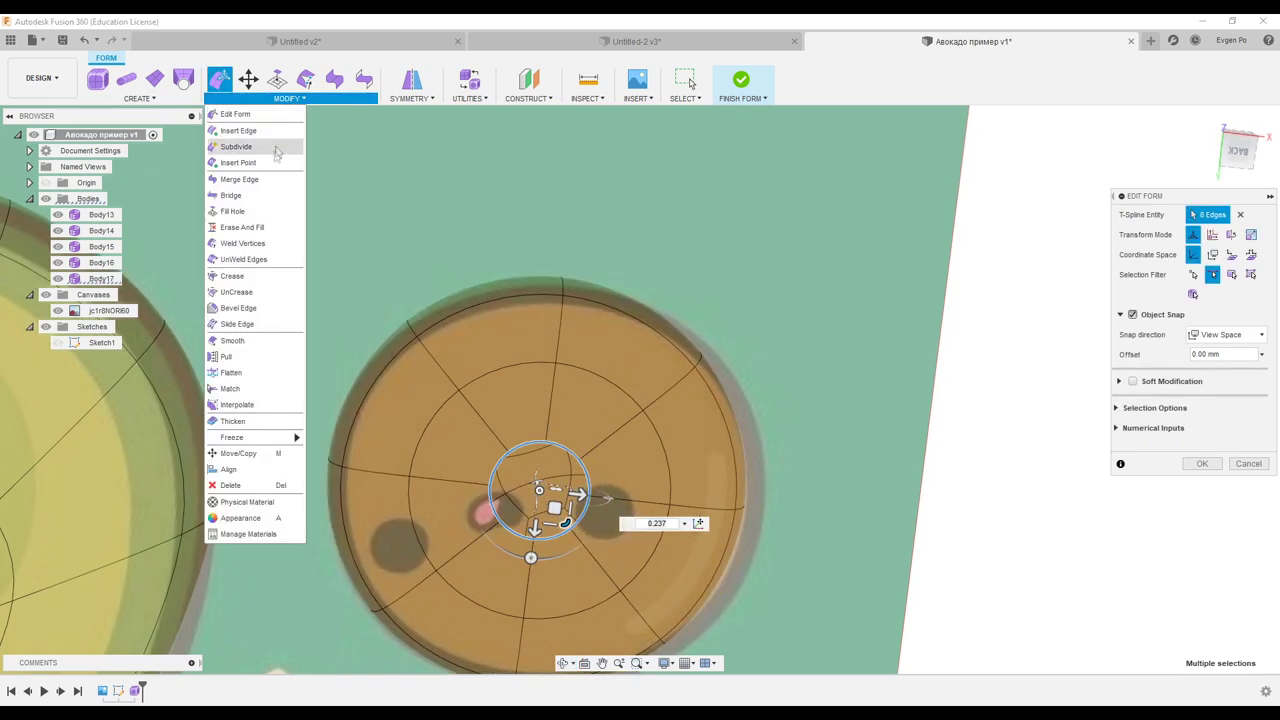
pyautogui.click(245, 211)
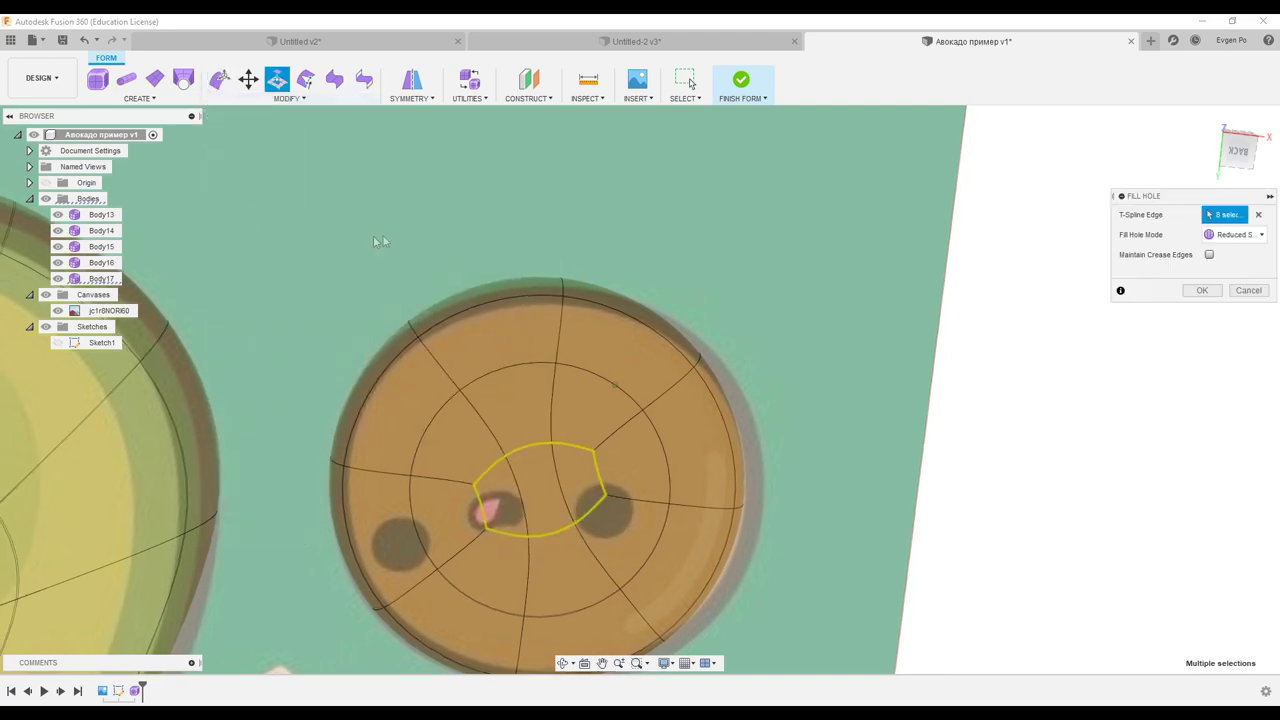
pyautogui.click(1209, 292)
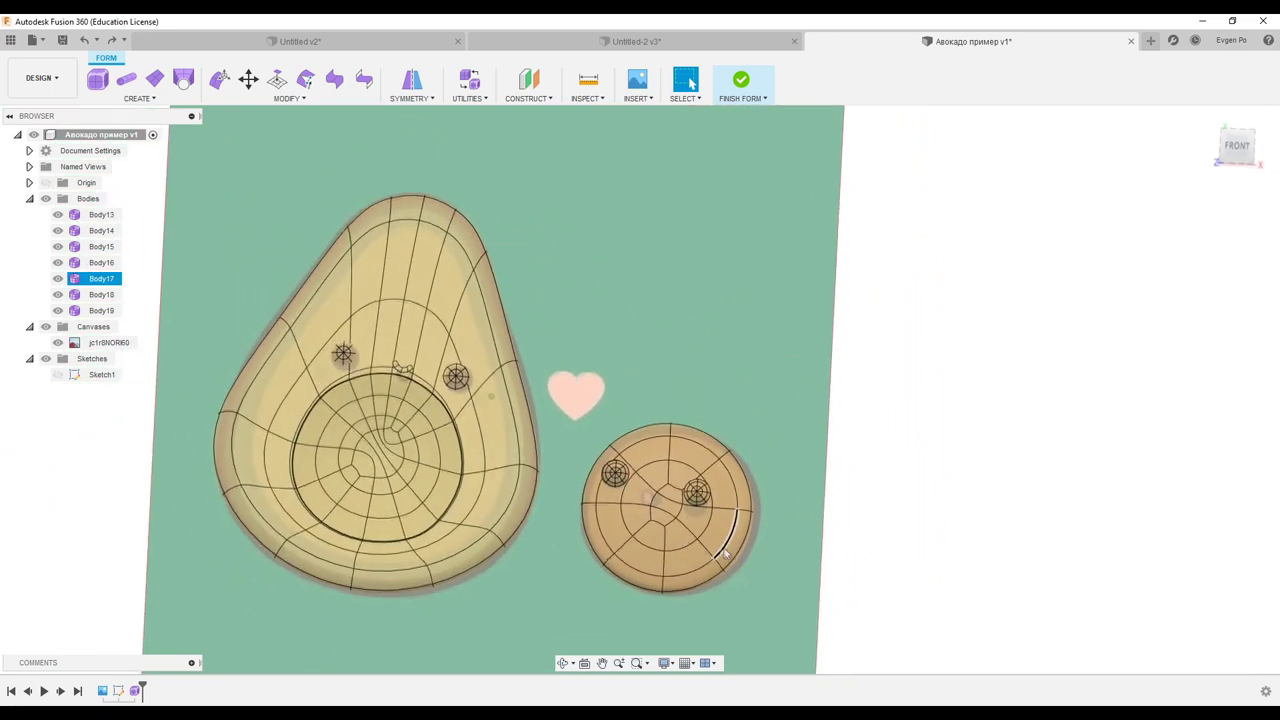
# Create a 3.145 mm-wide, 7 mm-tall T-spline cylinder centred on the pit's pink mark
pyautogui.click(180, 108)
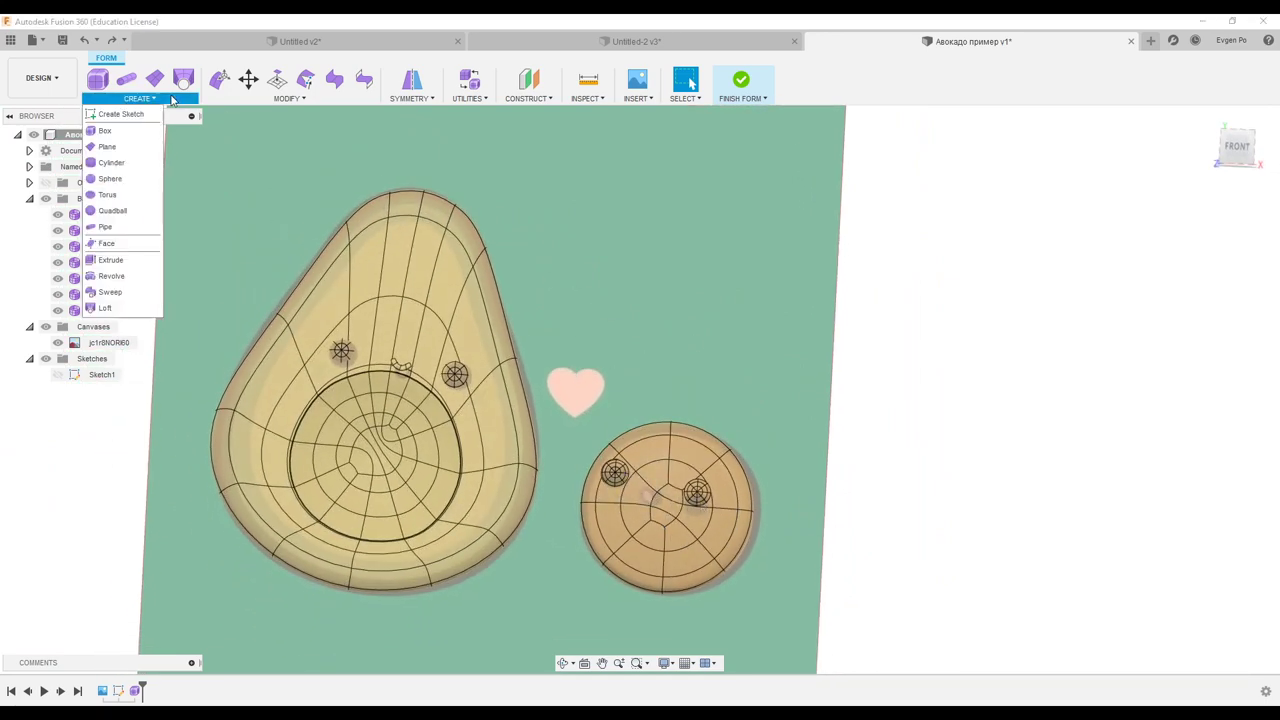
pyautogui.click(120, 165)
pyautogui.scroll(2, 585, 502)
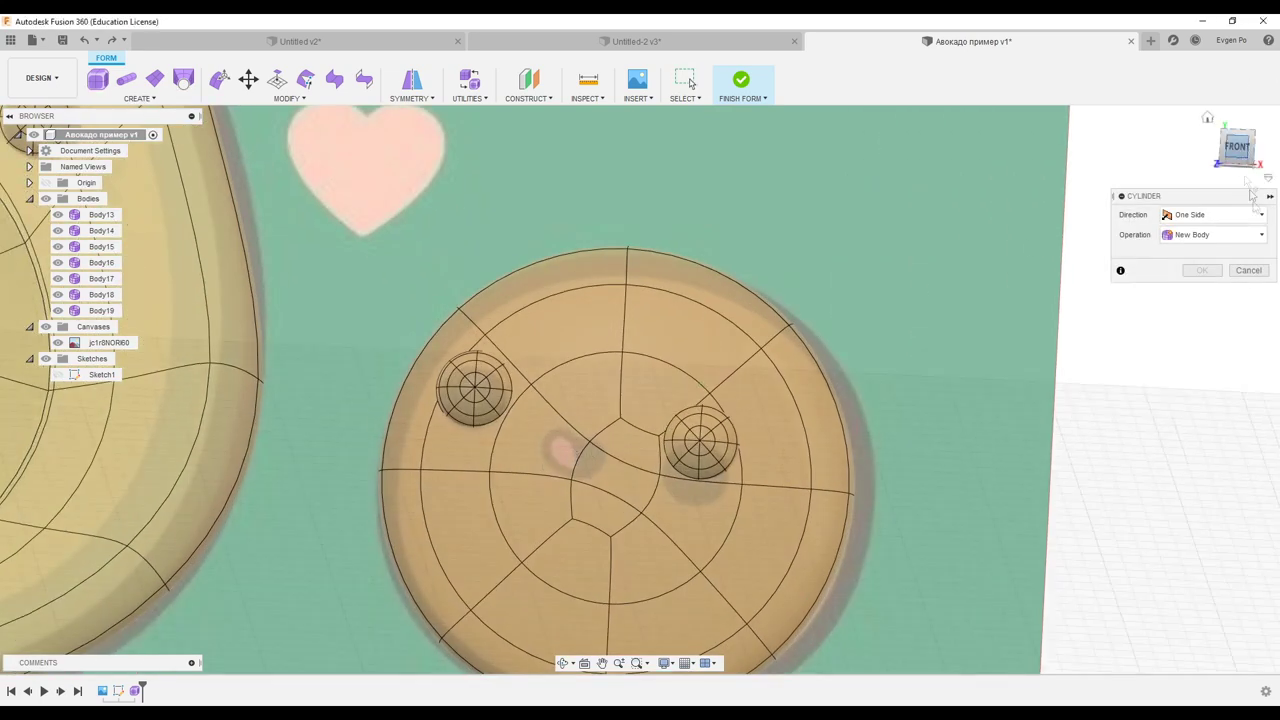
pyautogui.click(1249, 270)
pyautogui.scroll(-3, 590, 390)
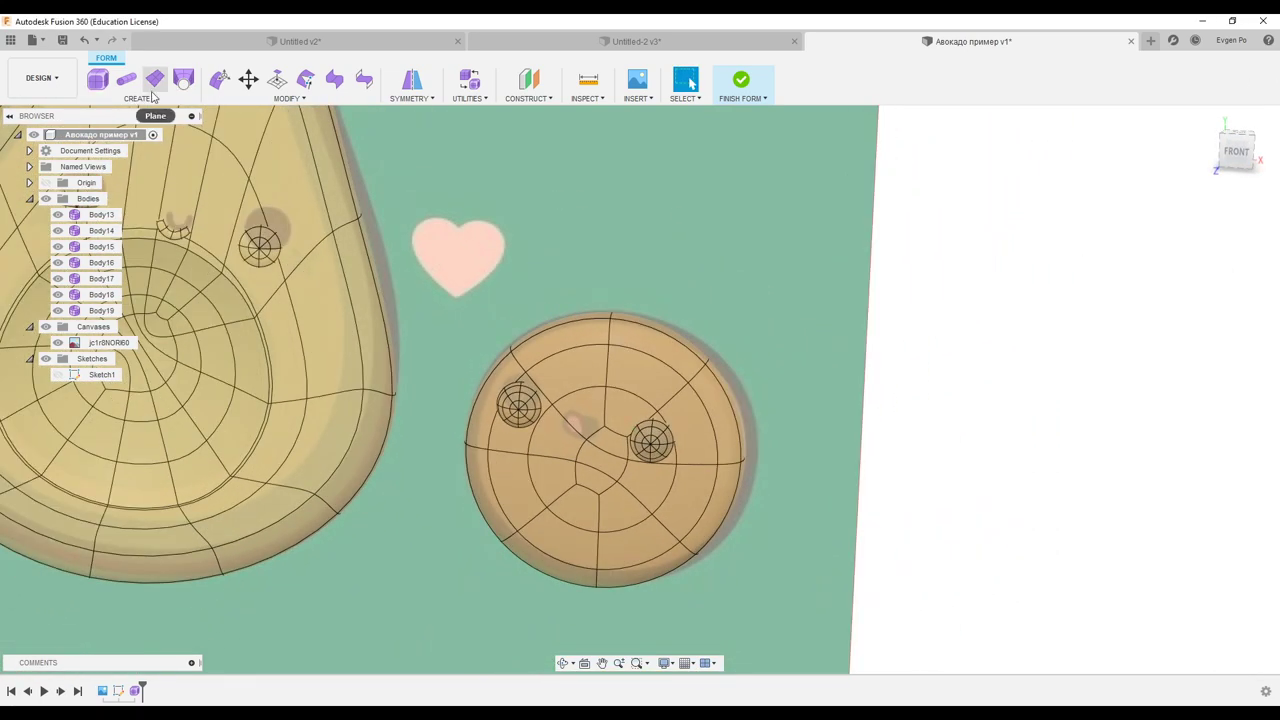
pyautogui.click(155, 79)
pyautogui.click(140, 98)
pyautogui.click(102, 162)
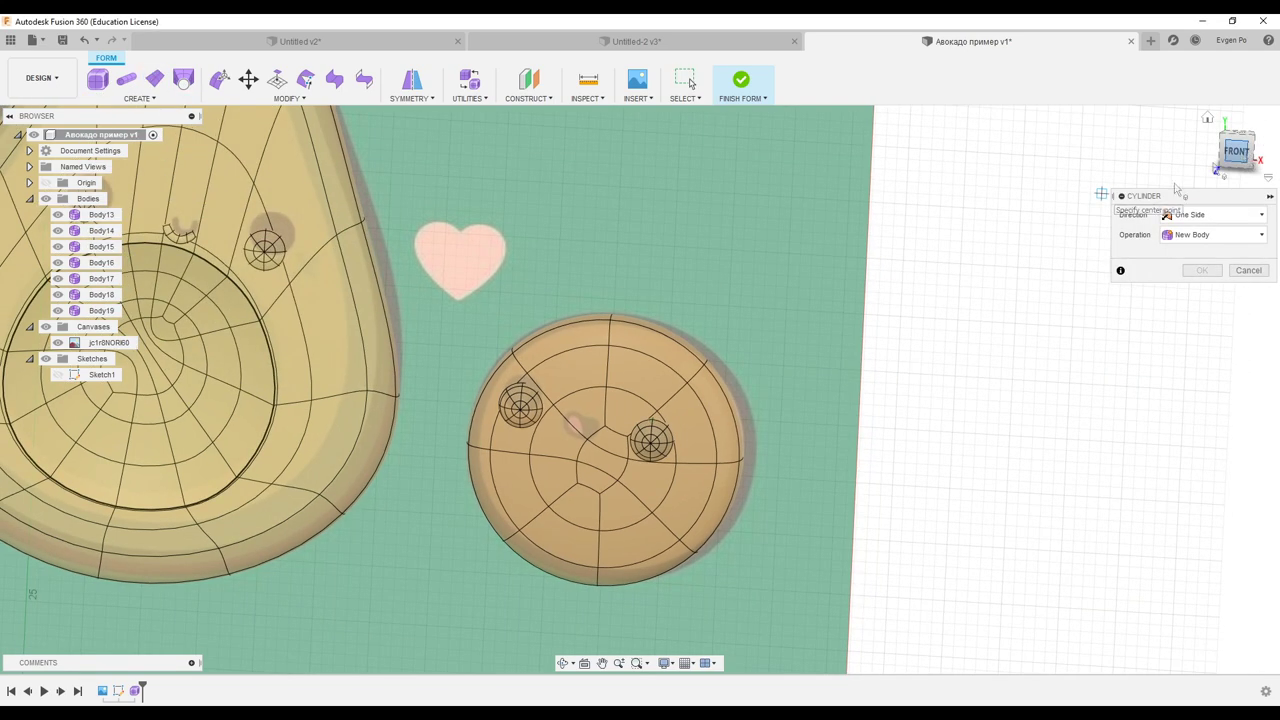
pyautogui.scroll(4, 590, 458)
pyautogui.scroll(1, 568, 448)
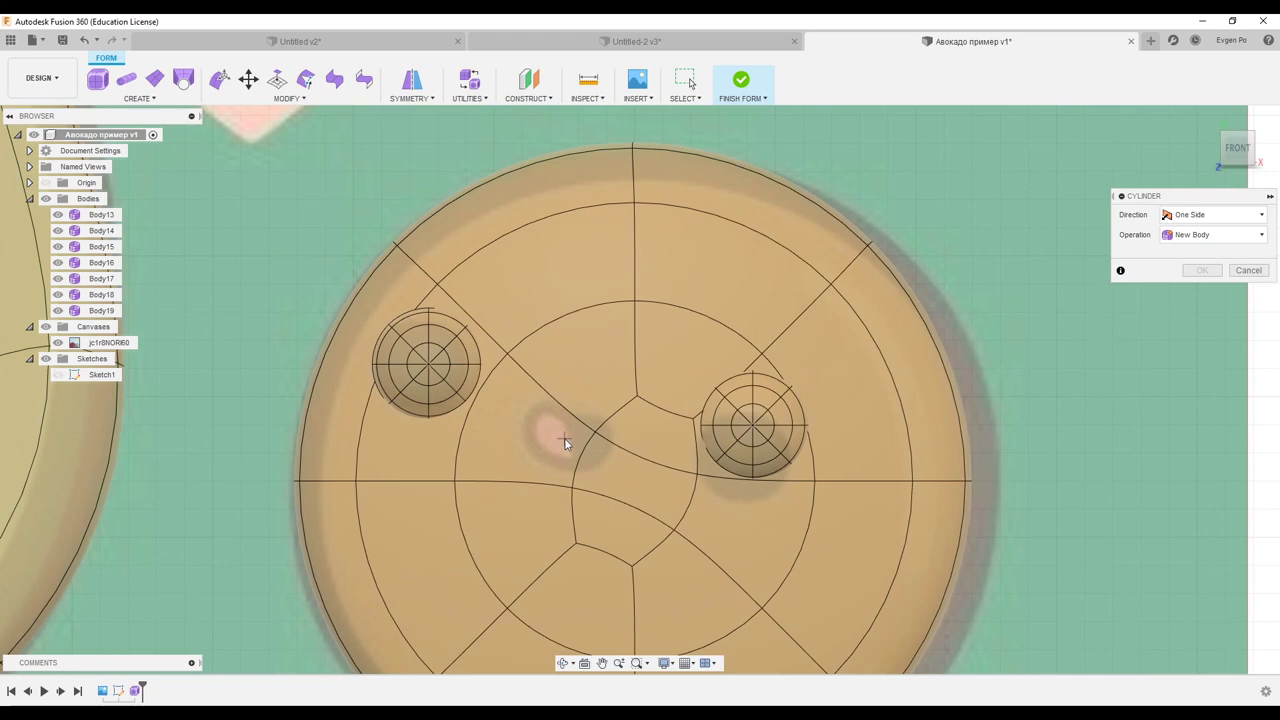
pyautogui.click(607, 460)
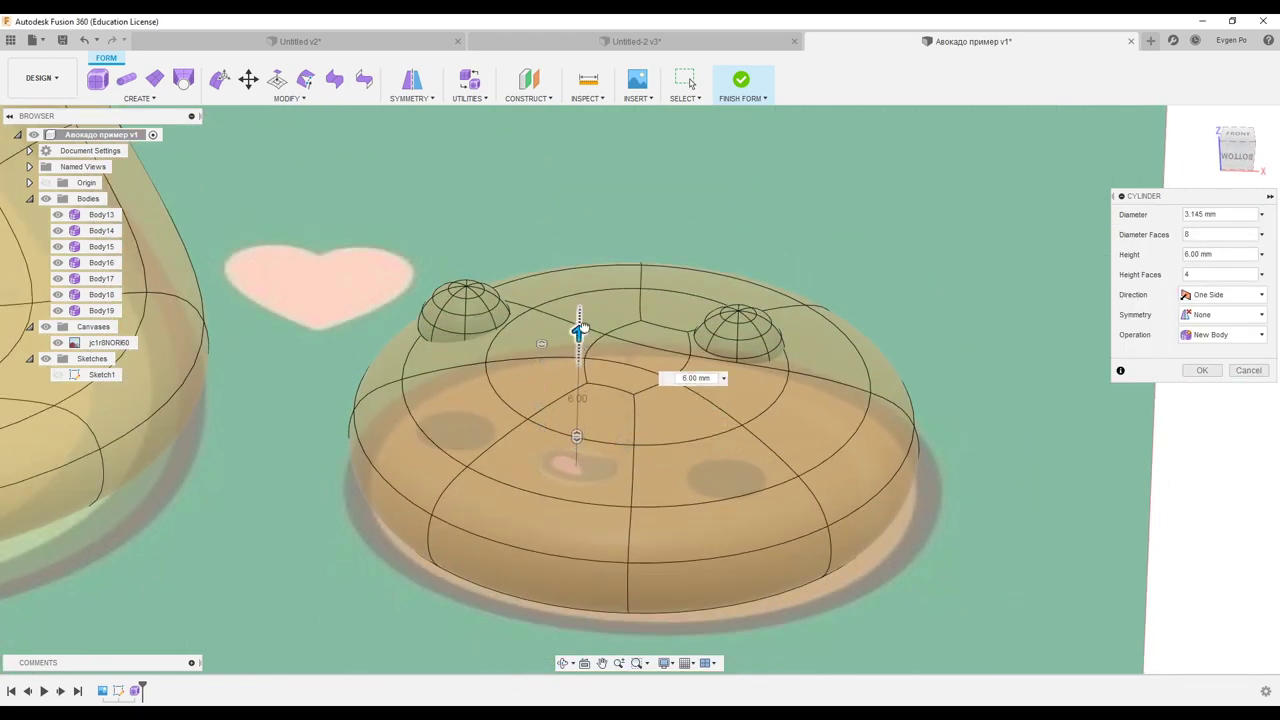
pyautogui.moveTo(580, 330); pyautogui.dragTo(583, 315)
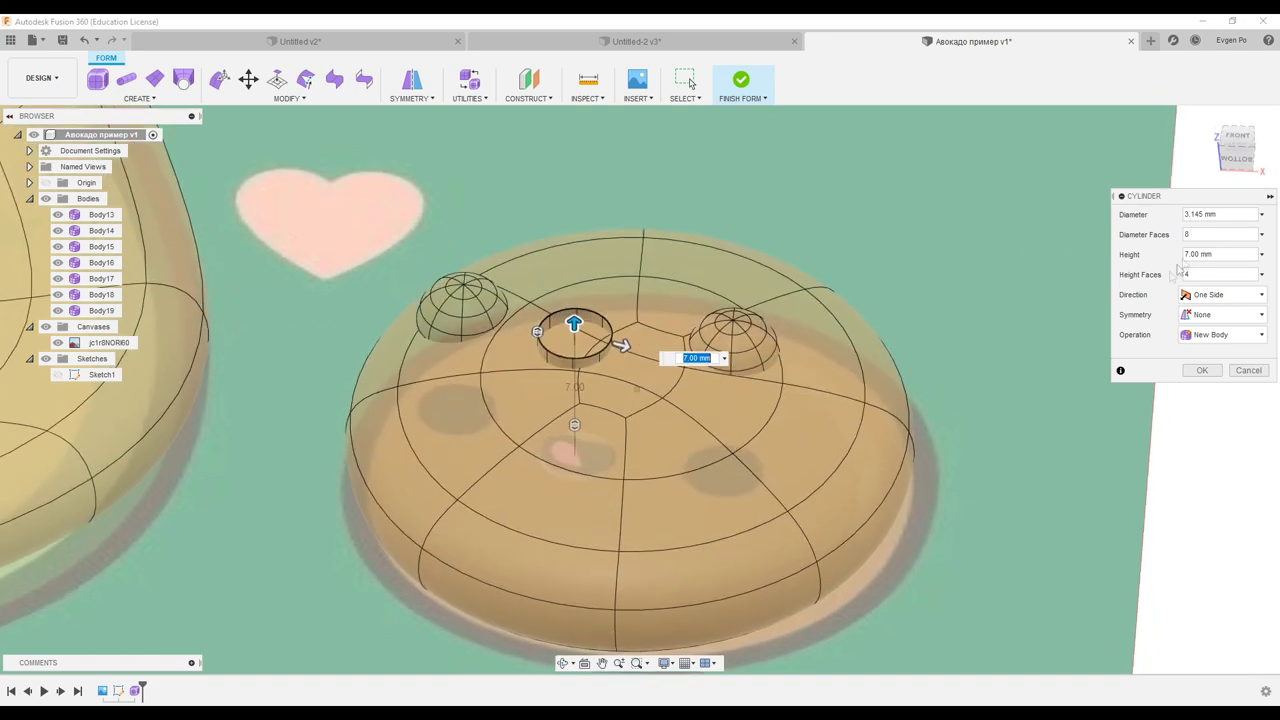
pyautogui.click(1175, 234)
pyautogui.write('6')
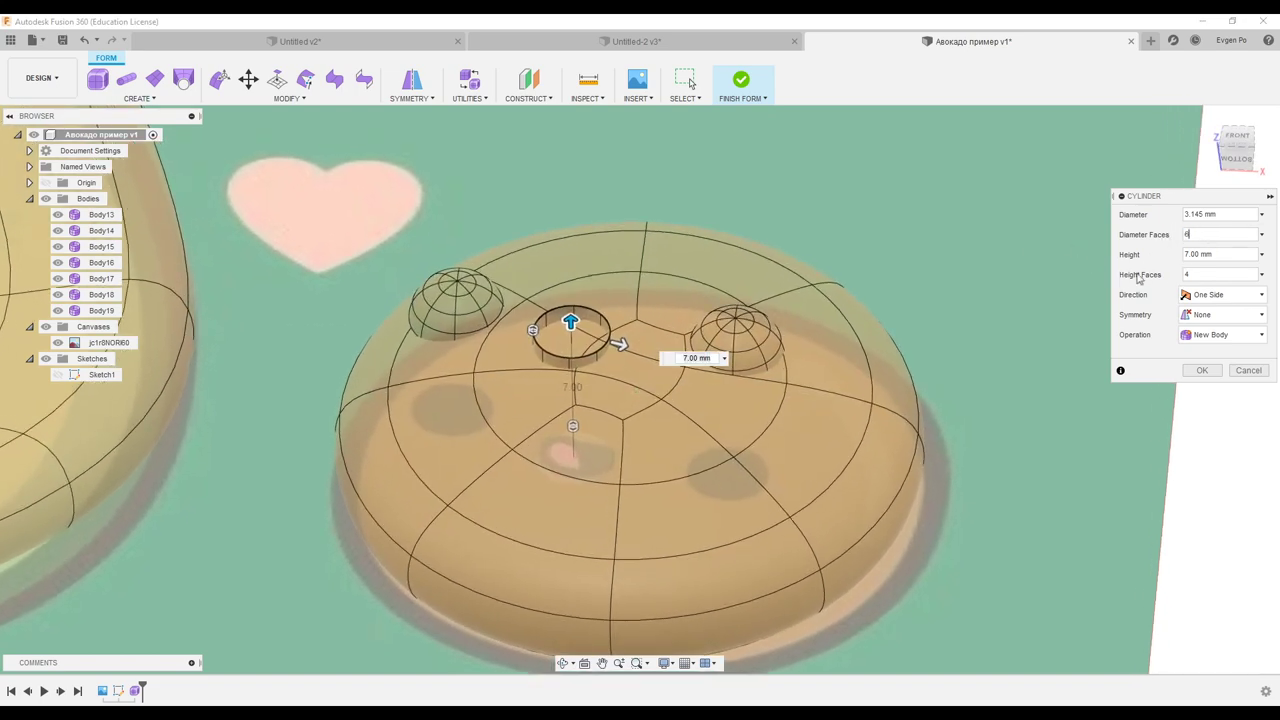
pyautogui.click(1202, 371)
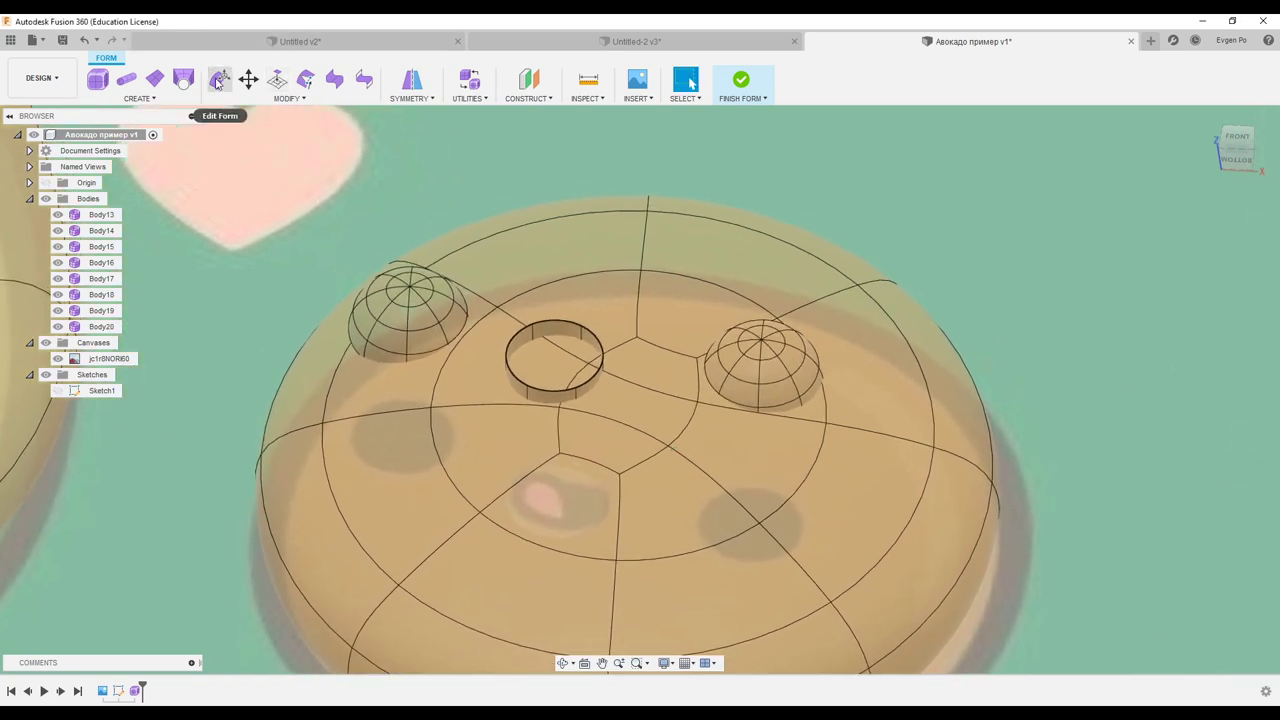
# Select the cylinder's top edge loop, view it from above, and nudge one edge down-left
pyautogui.click(218, 82)
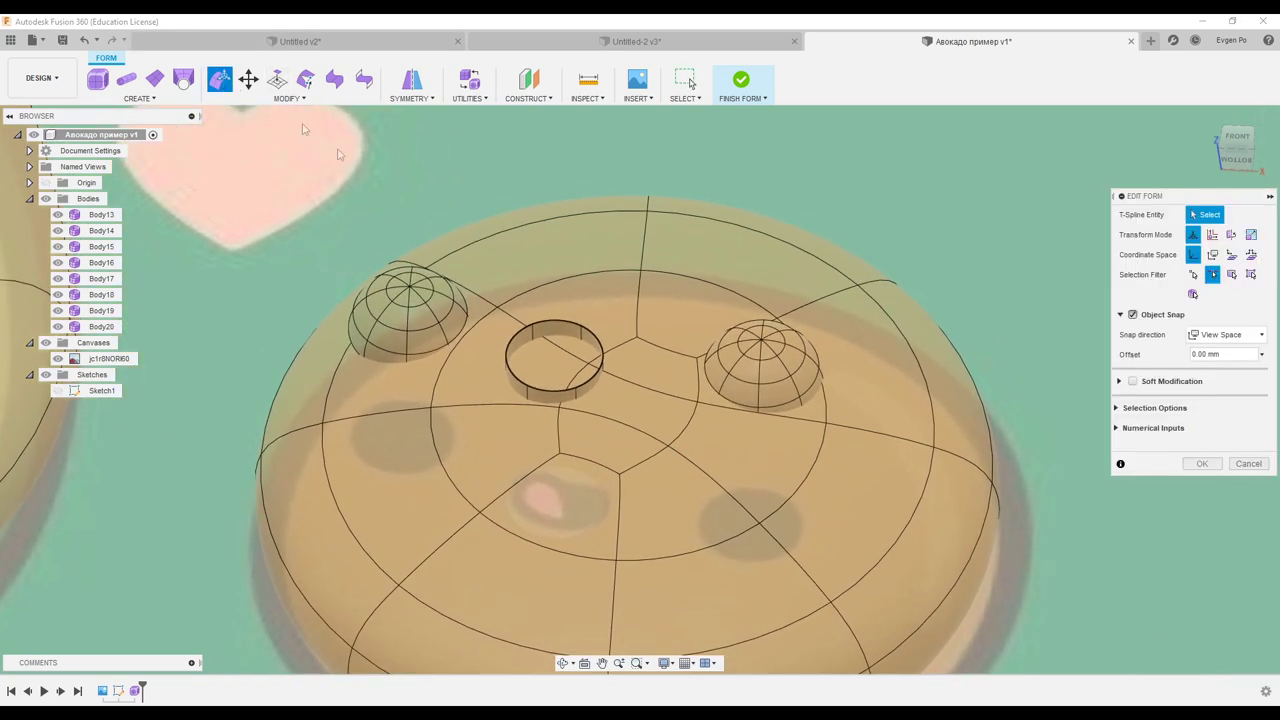
pyautogui.click(570, 324)
pyautogui.doubleClick(545, 328)
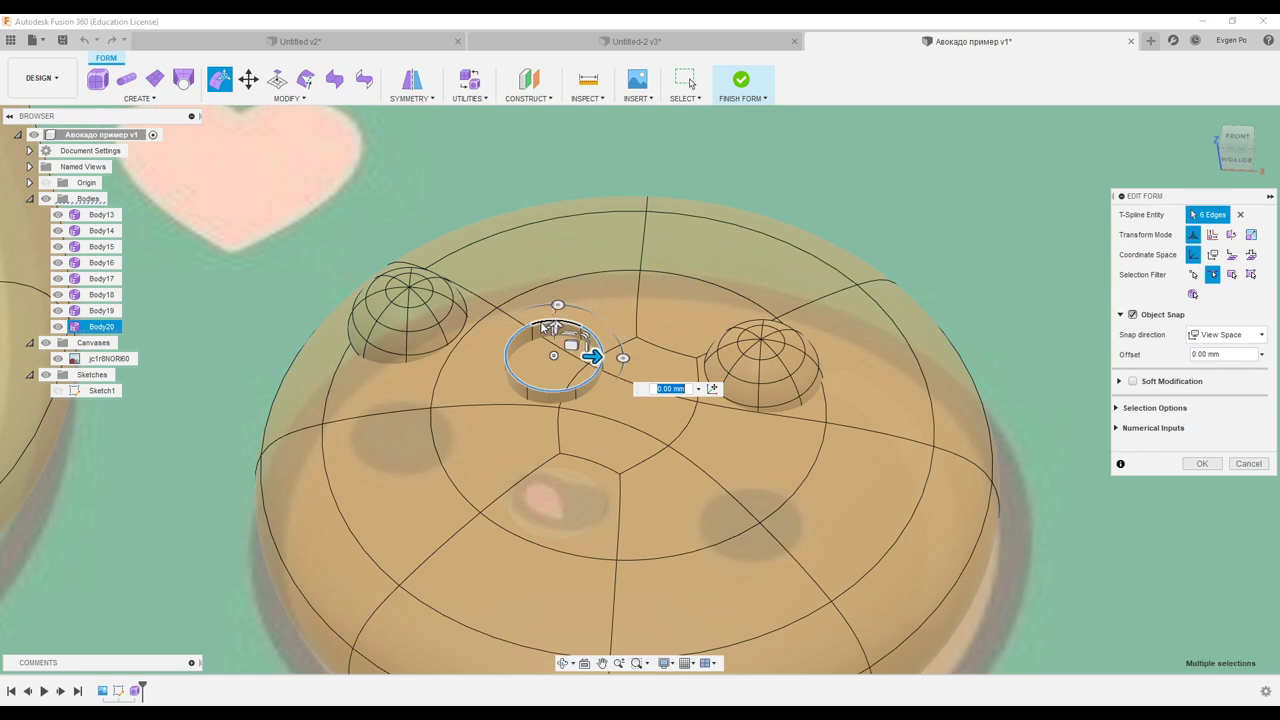
pyautogui.click(1237, 150)
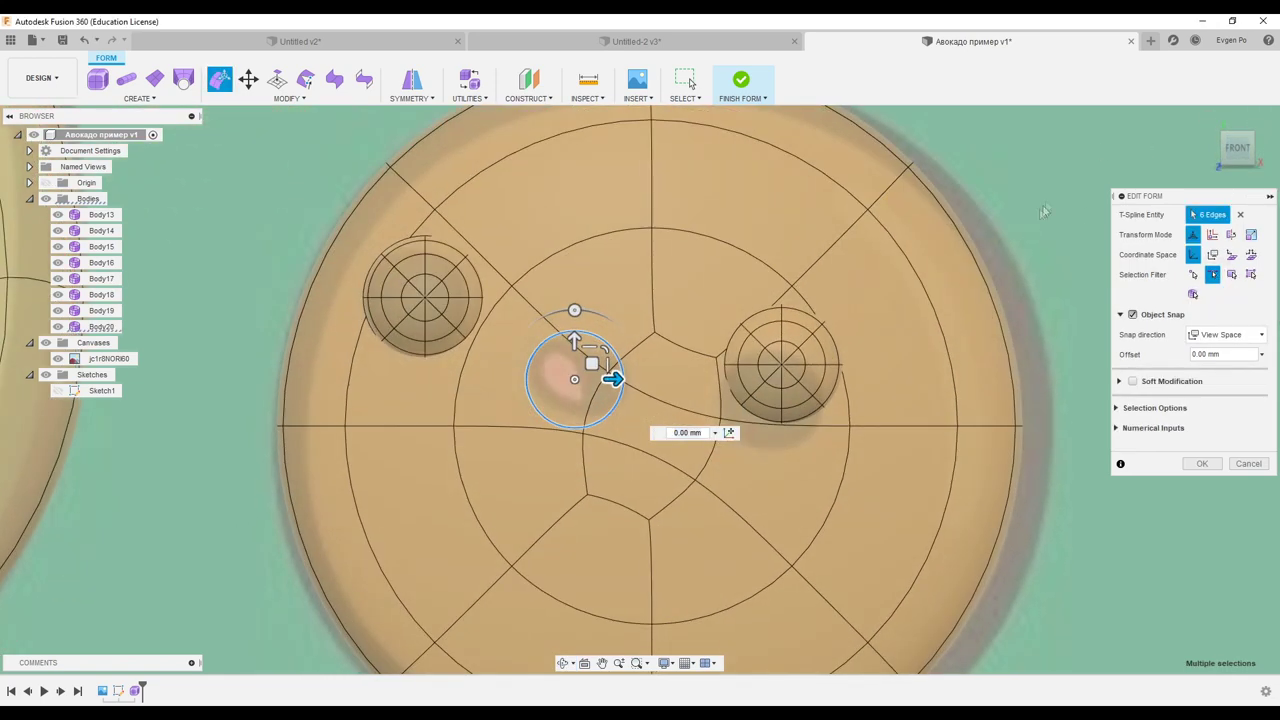
pyautogui.scroll(3, 595, 368)
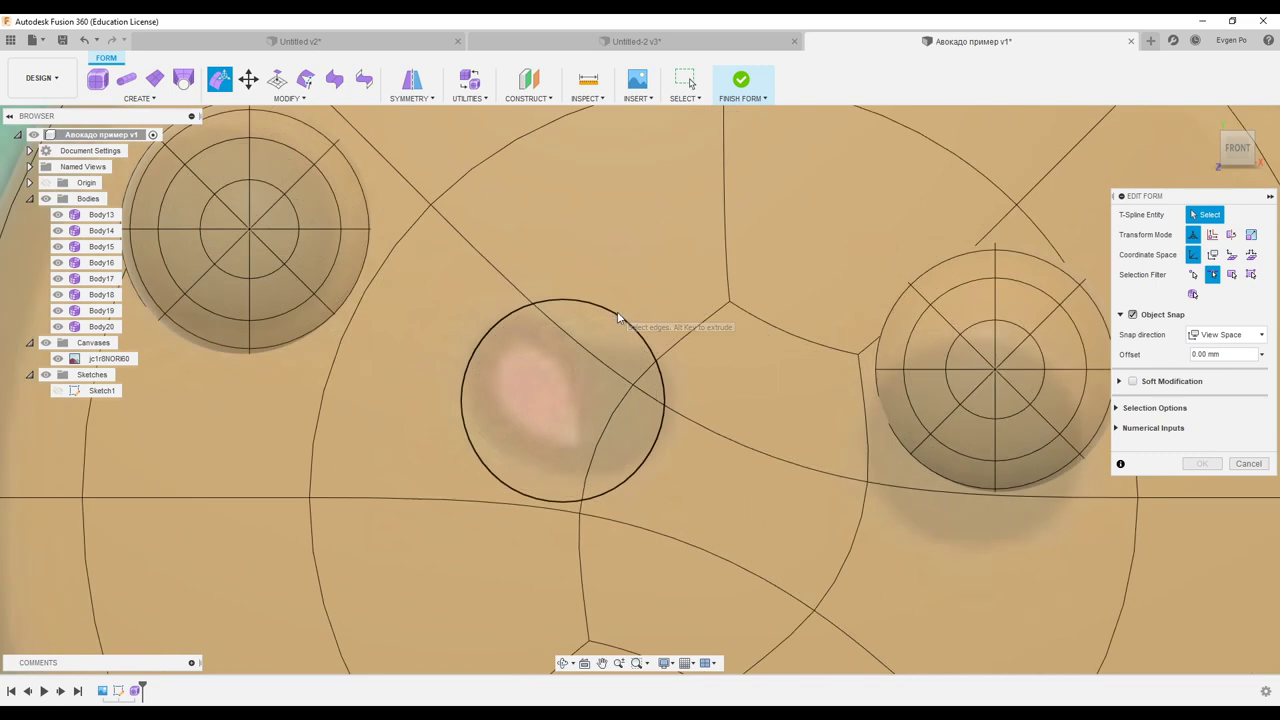
pyautogui.moveTo(658, 337); pyautogui.dragTo(651, 352)
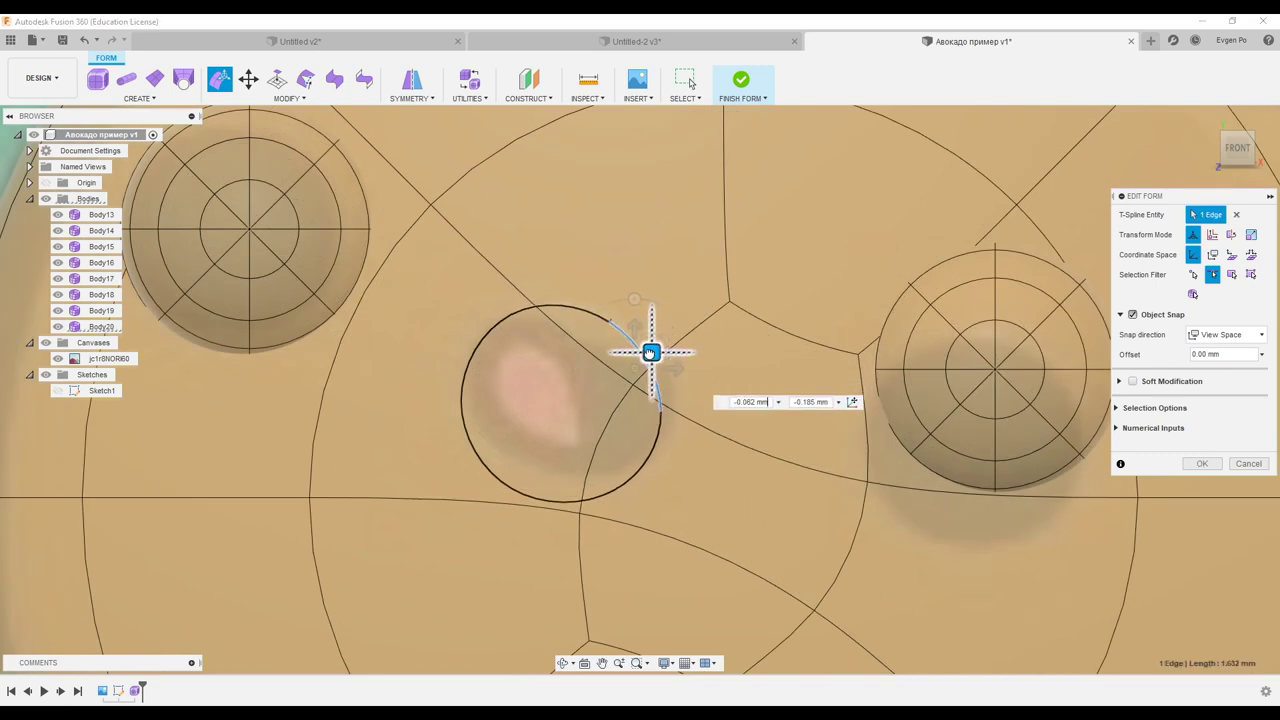
# Rotate and pull the upper edge, and push the bottom edge up to flatten the oval
pyautogui.click(580, 316)
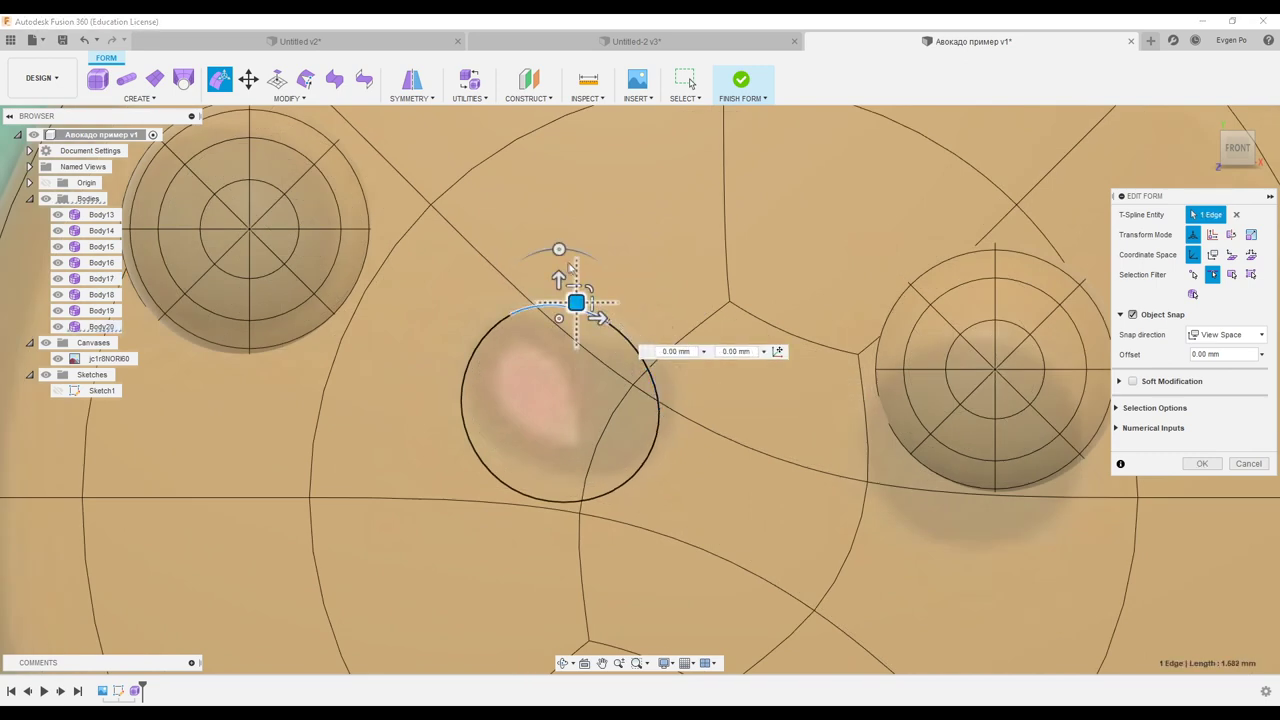
pyautogui.moveTo(559, 249); pyautogui.dragTo(582, 256)
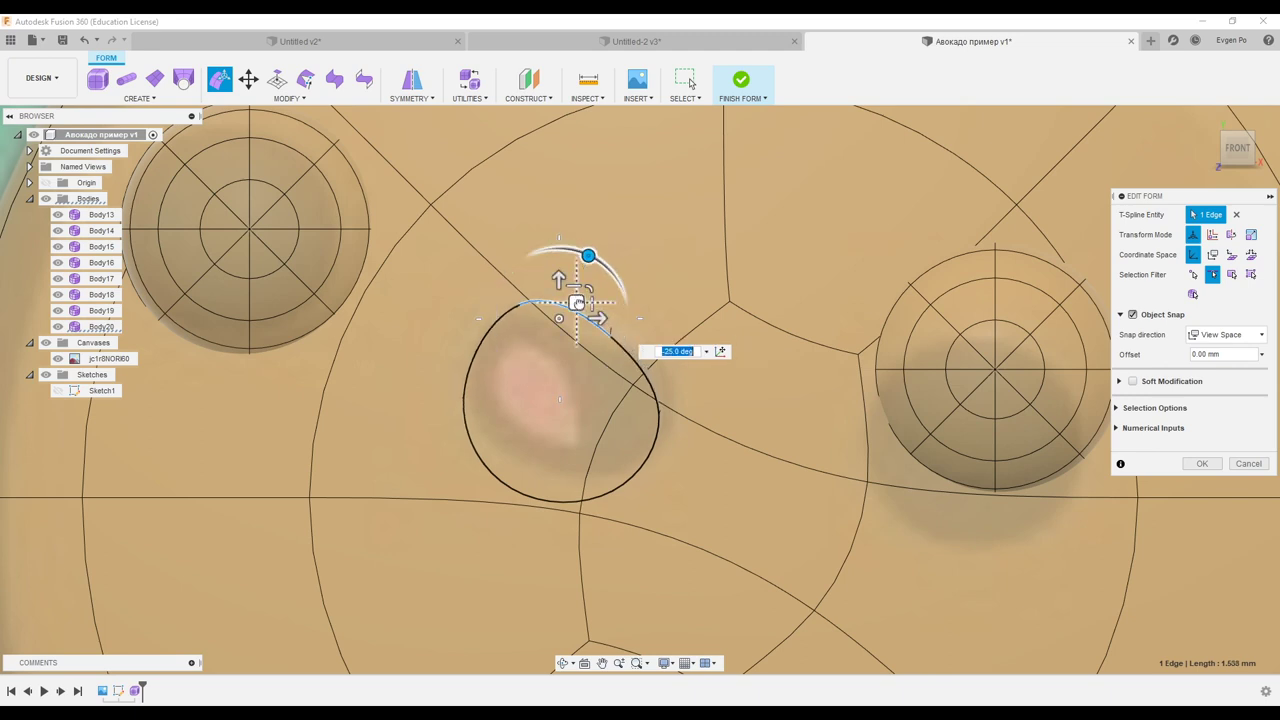
pyautogui.moveTo(577, 302); pyautogui.dragTo(563, 353)
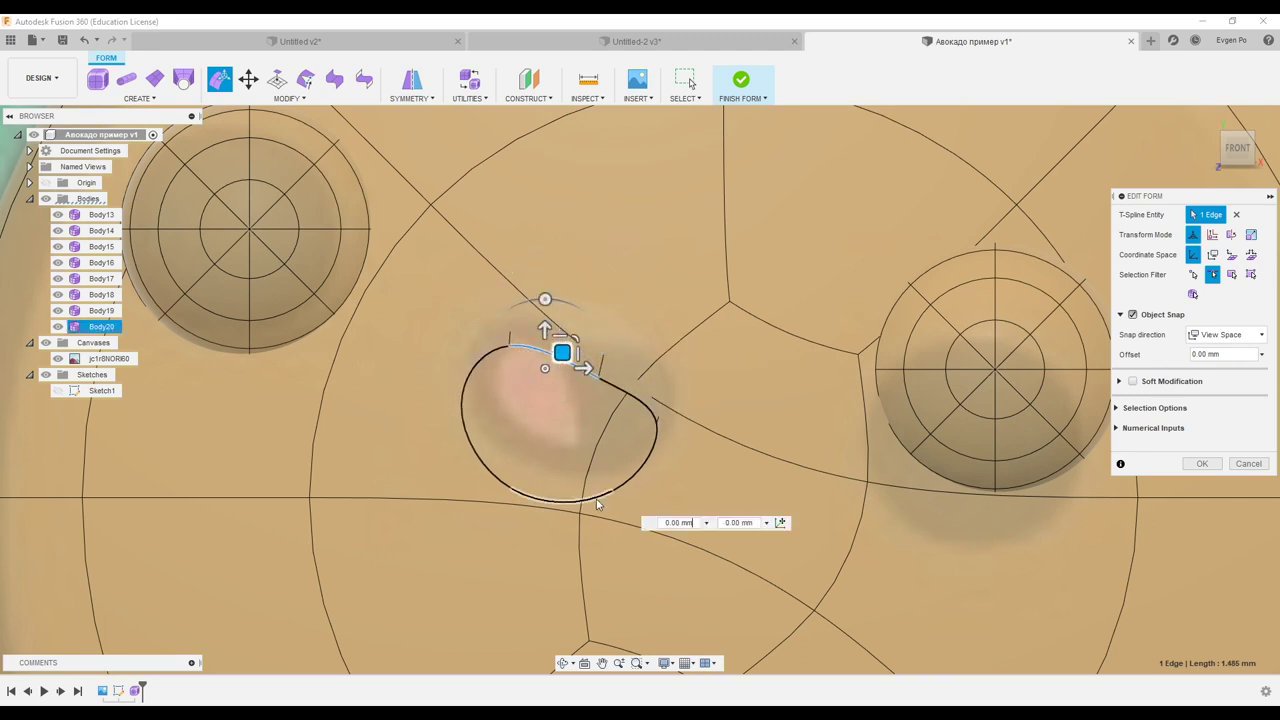
pyautogui.doubleClick(591, 499)
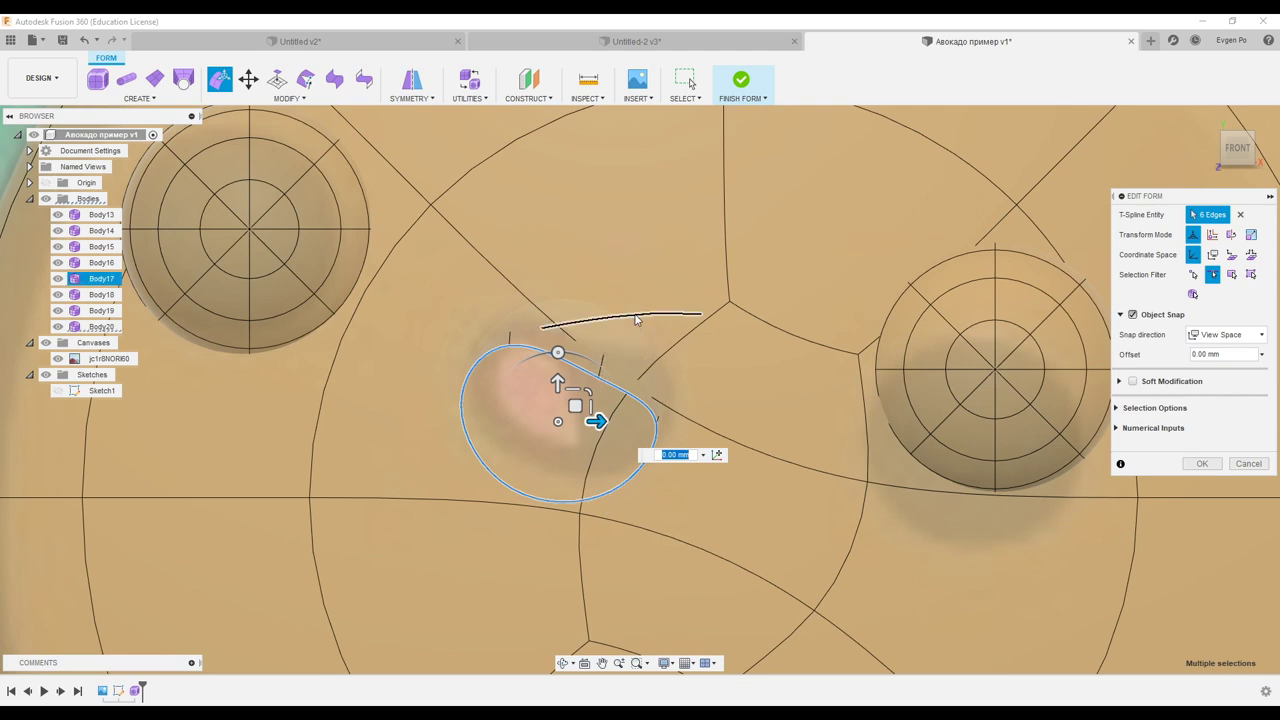
pyautogui.click(635, 320)
pyautogui.click(588, 500)
pyautogui.moveTo(580, 485); pyautogui.dragTo(586, 457)
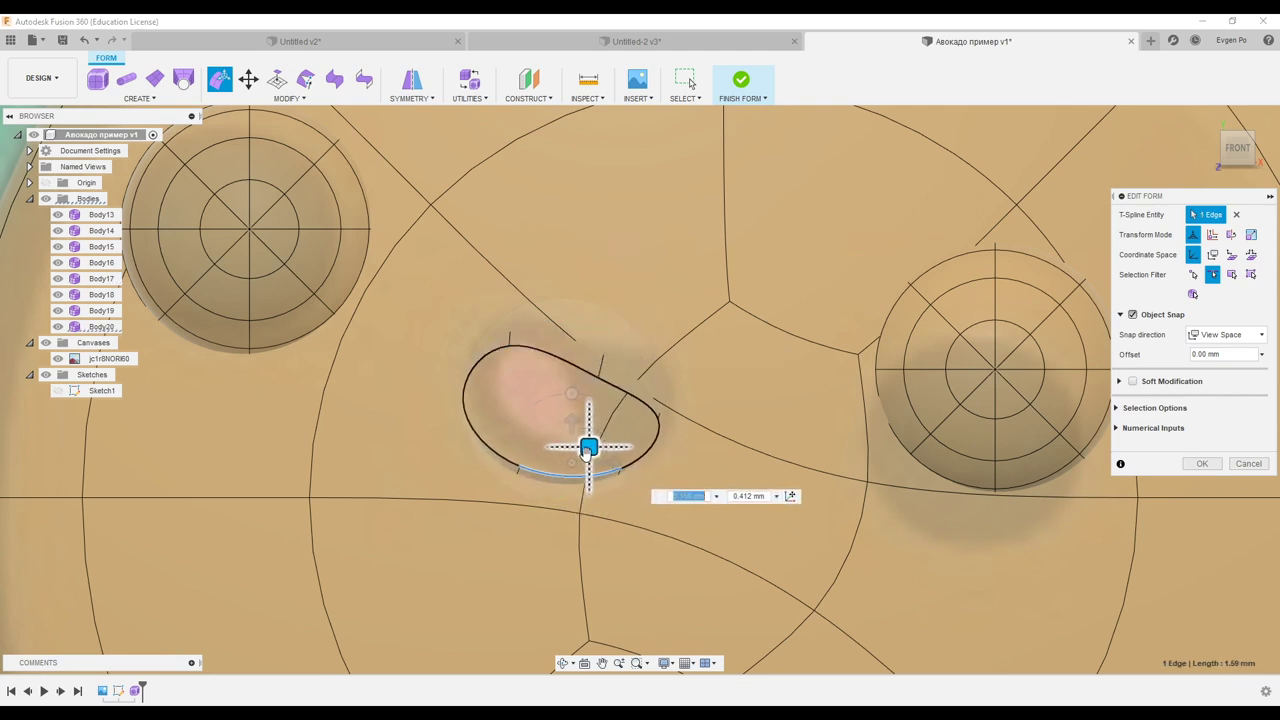
pyautogui.moveTo(796, 402)
pyautogui.keyDown('shift'); pyautogui.mouseDown(button='middle')
pyautogui.moveTo(563, 370)
pyautogui.moveTo(517, 408)
pyautogui.mouseUp(button='middle'); pyautogui.keyUp('shift')
# Lower five individual rim edges of the small oval slightly to smooth its mouth outline
pyautogui.click(508, 405)
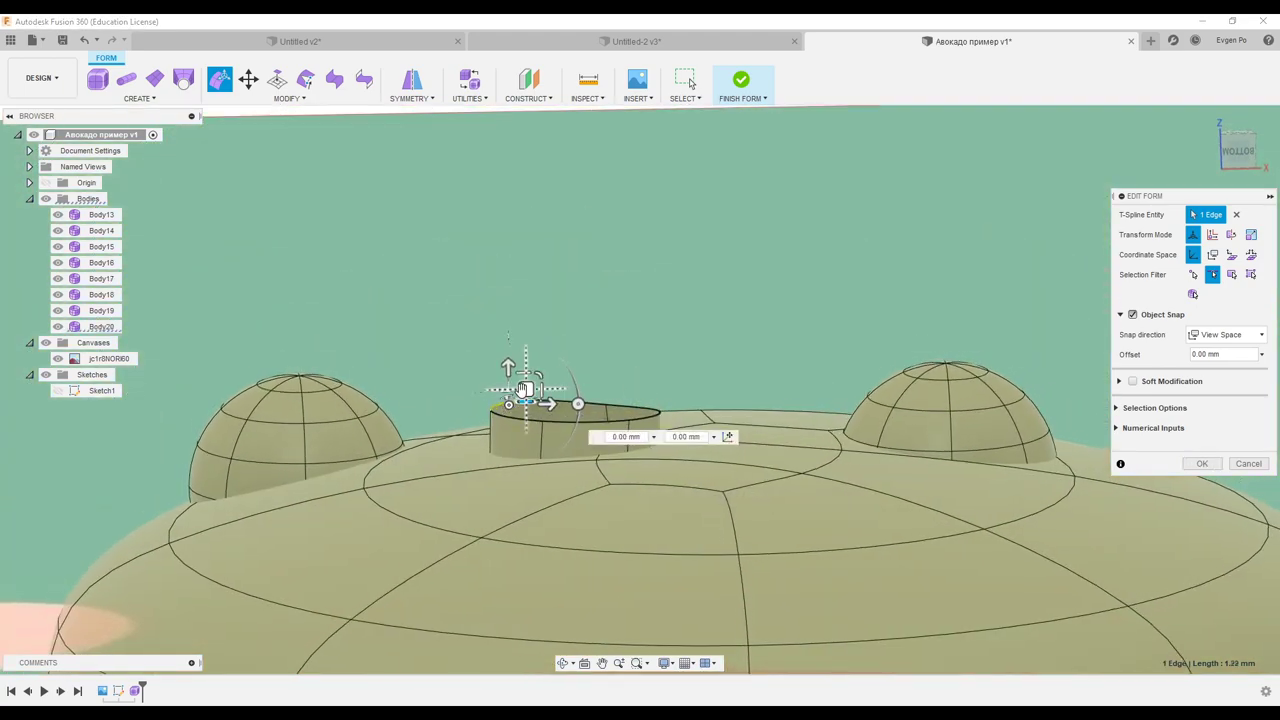
pyautogui.moveTo(508, 365); pyautogui.dragTo(508, 388)
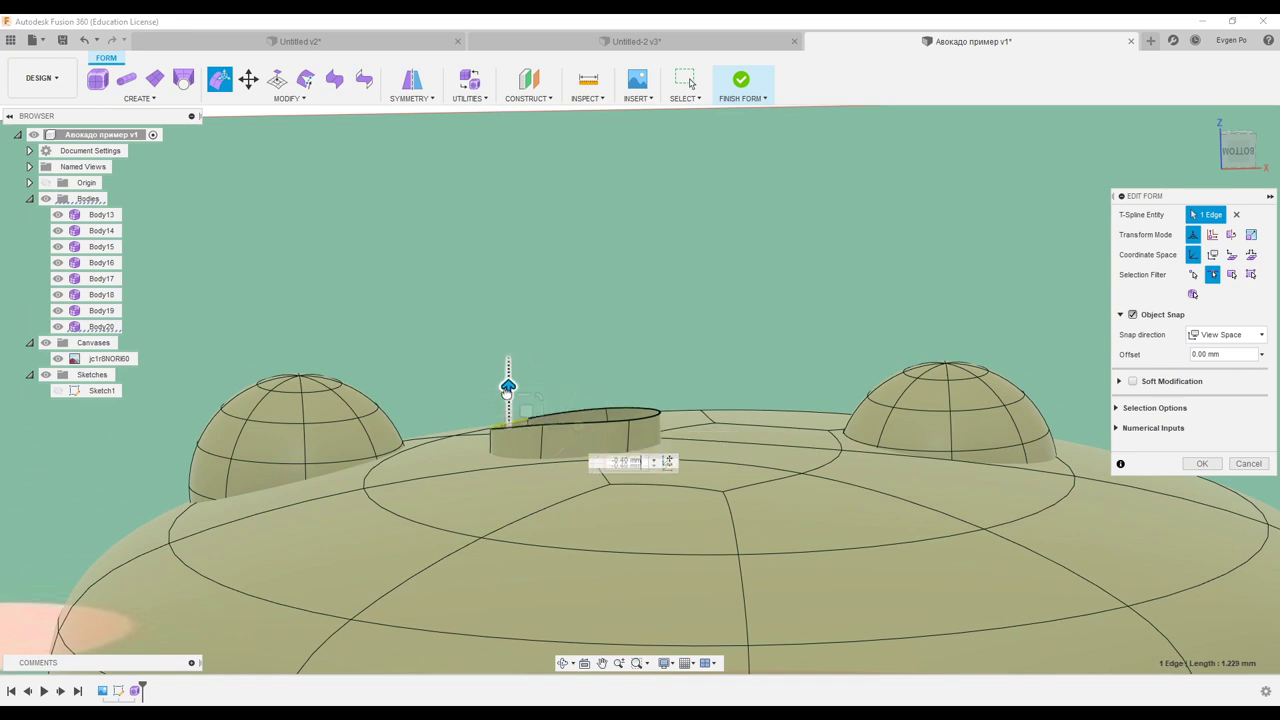
pyautogui.click(610, 422)
pyautogui.moveTo(602, 407); pyautogui.dragTo(601, 426)
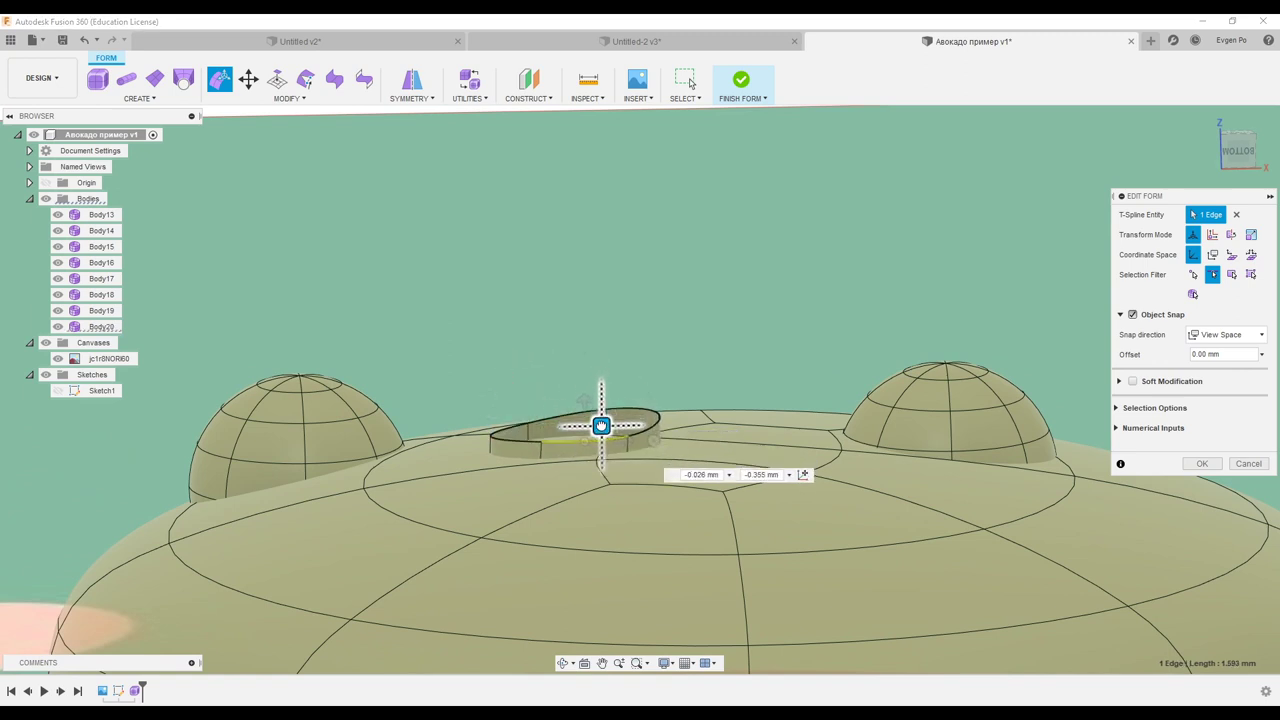
pyautogui.scroll(3, 654, 420)
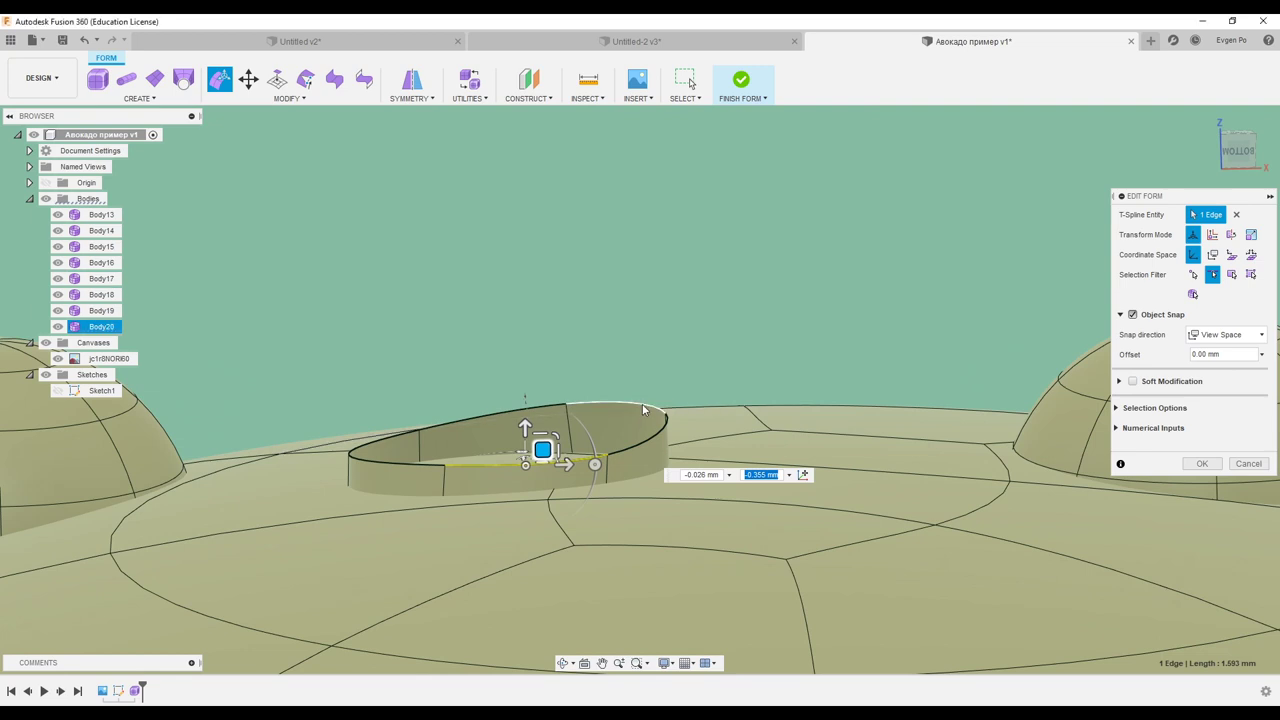
pyautogui.click(644, 410)
pyautogui.moveTo(634, 386); pyautogui.dragTo(631, 430)
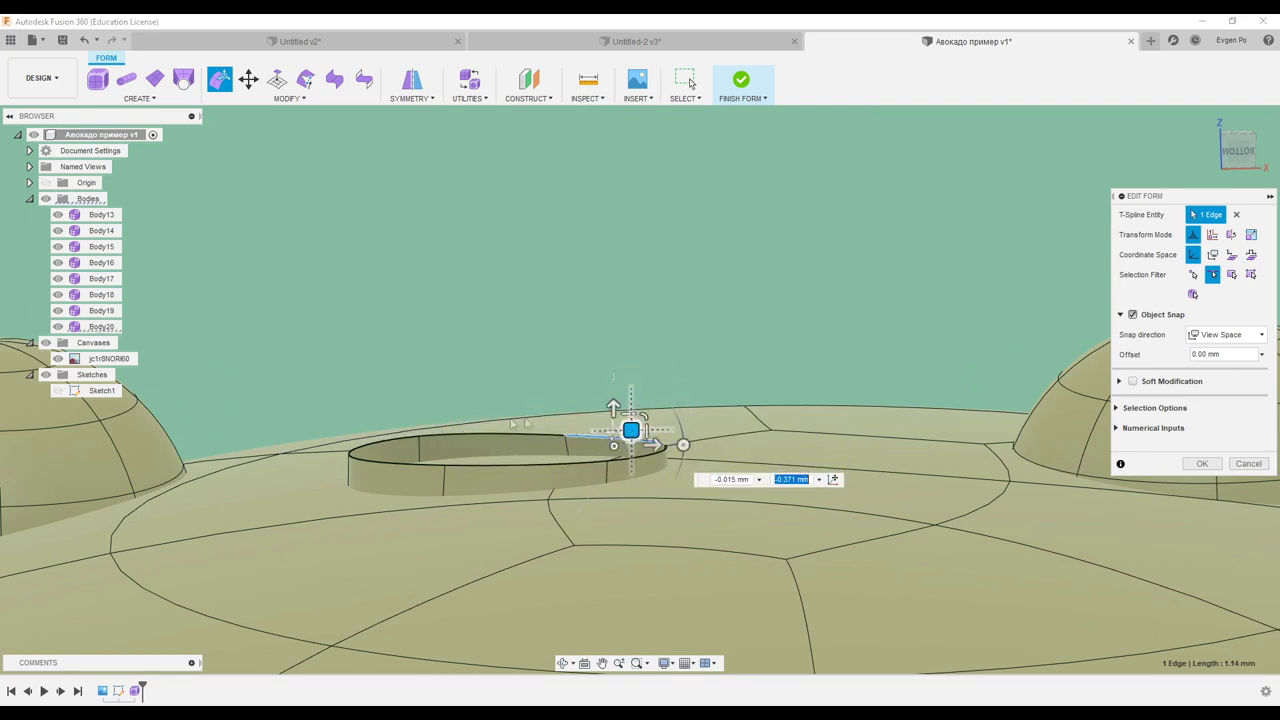
pyautogui.click(396, 436)
pyautogui.moveTo(400, 430); pyautogui.dragTo(402, 440)
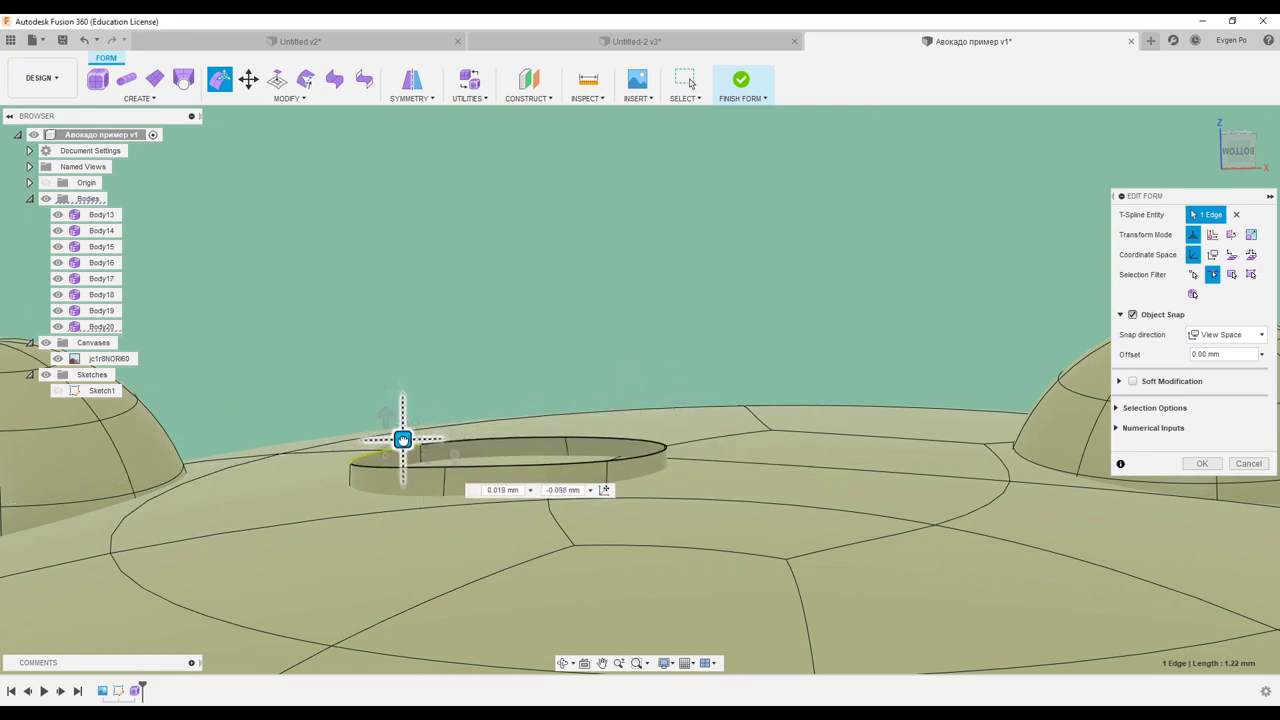
pyautogui.click(530, 468)
pyautogui.moveTo(542, 458); pyautogui.dragTo(542, 455)
pyautogui.moveTo(543, 452)
pyautogui.keyDown('shift'); pyautogui.mouseDown(button='middle')
pyautogui.moveTo(555, 375)
pyautogui.moveTo(121, 290)
pyautogui.moveTo(505, 350)
pyautogui.mouseUp(button='middle'); pyautogui.keyUp('shift')
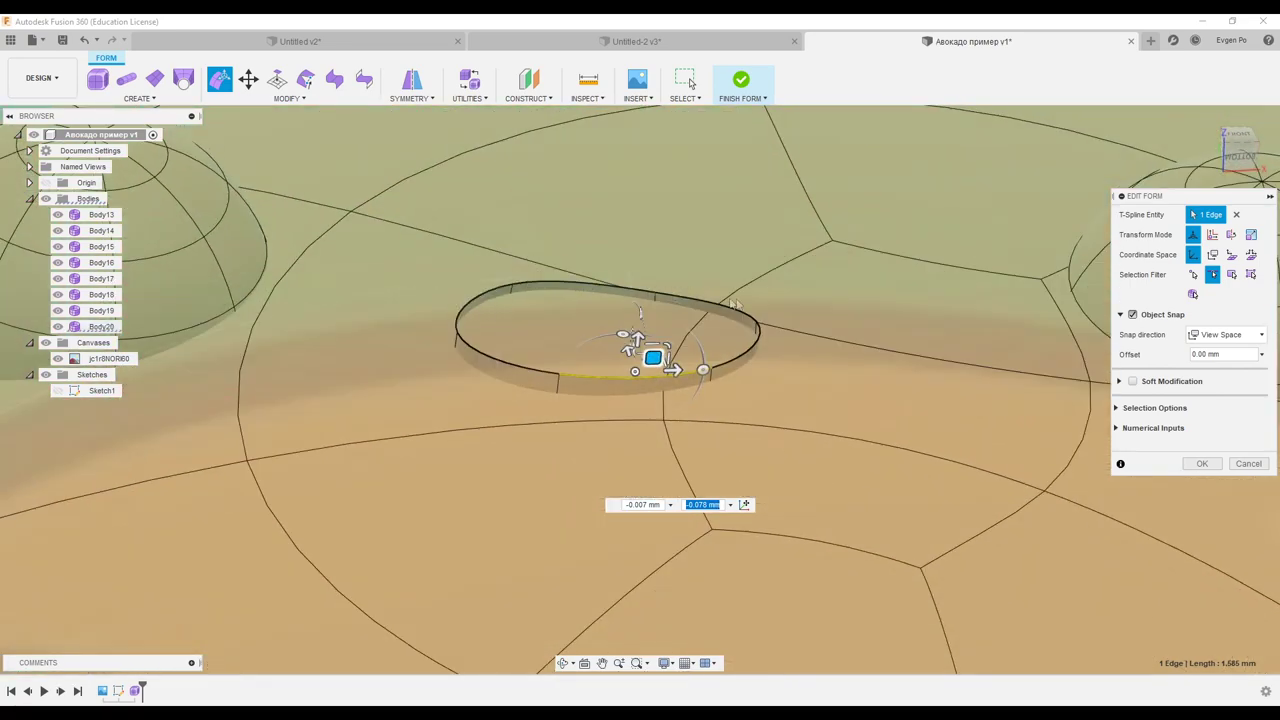
# Extrude the rim loop up 0.20 mm, scale it inward, and sink it -0.20 mm
pyautogui.keyDown('shift'); pyautogui.moveTo(171, 200); pyautogui.dragTo(760, 385, button='middle'); pyautogui.keyUp('shift')
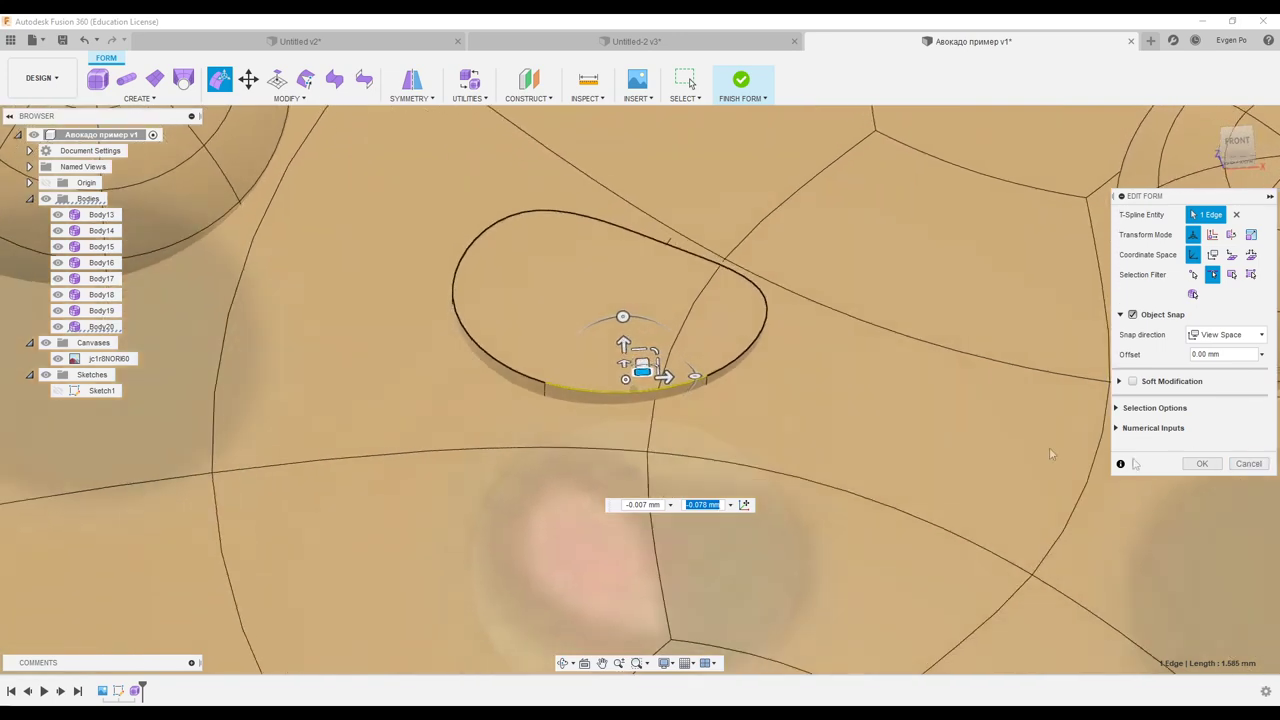
pyautogui.doubleClick(726, 373)
pyautogui.moveTo(680, 296)
pyautogui.keyDown('shift'); pyautogui.mouseDown(button='middle')
pyautogui.moveTo(630, 335)
pyautogui.moveTo(605, 272)
pyautogui.mouseUp(button='middle'); pyautogui.keyUp('shift')
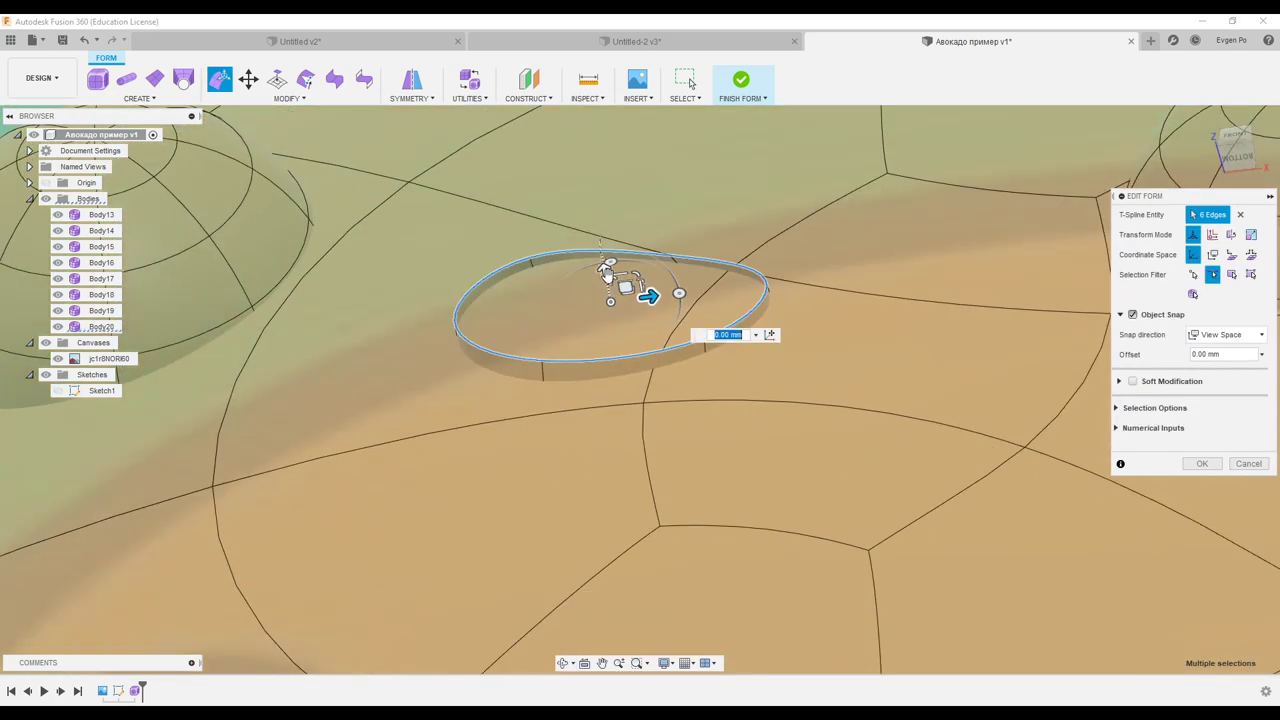
pyautogui.moveTo(603, 261); pyautogui.dragTo(601, 254)
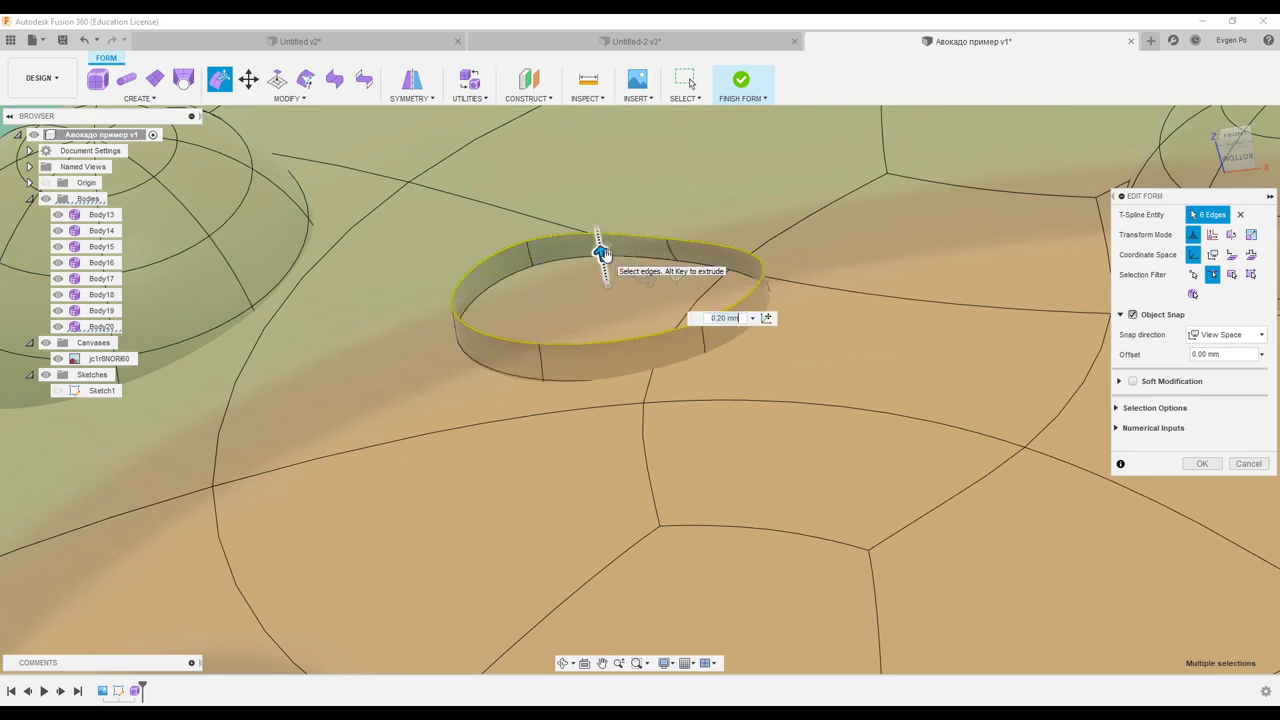
pyautogui.moveTo(607, 340)
pyautogui.keyDown('shift'); pyautogui.mouseDown(button='middle')
pyautogui.moveTo(571, 334)
pyautogui.moveTo(583, 329)
pyautogui.moveTo(576, 355)
pyautogui.moveTo(632, 277)
pyautogui.mouseUp(button='middle'); pyautogui.keyUp('shift')
pyautogui.moveTo(628, 278); pyautogui.dragTo(622, 280)
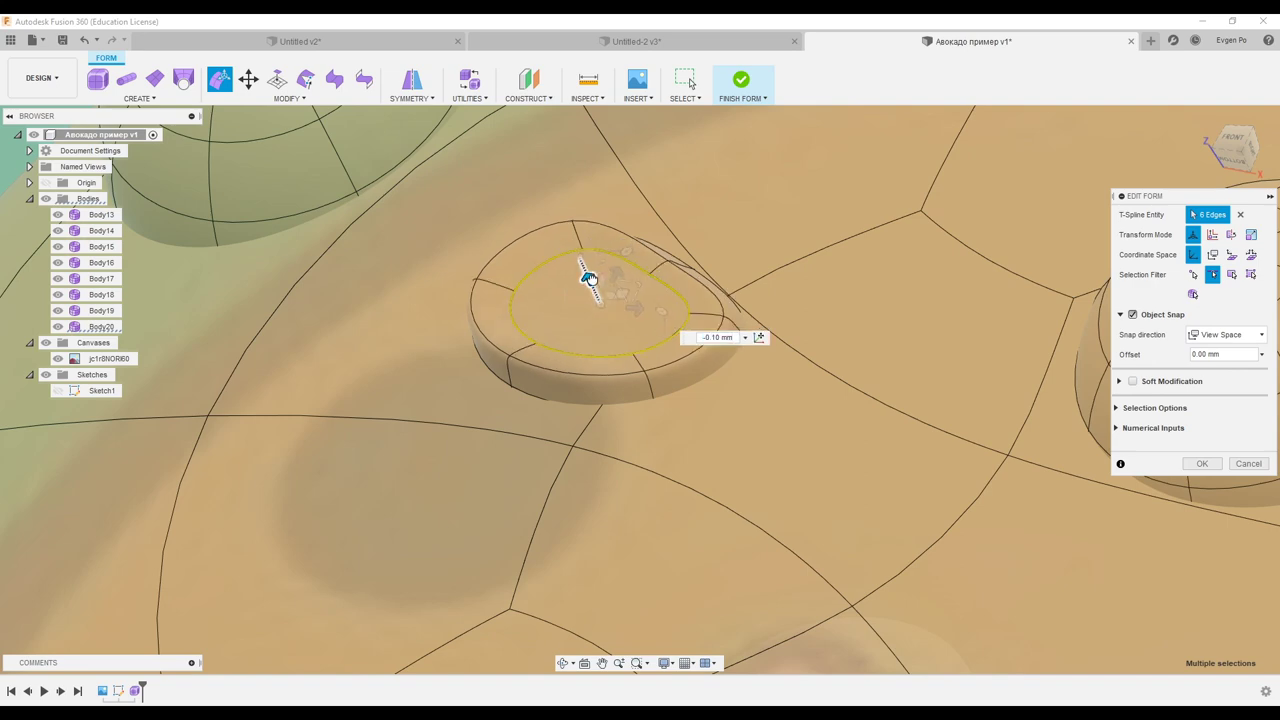
pyautogui.keyDown('shift'); pyautogui.moveTo(590, 283); pyautogui.dragTo(606, 284, button='middle'); pyautogui.keyUp('shift')
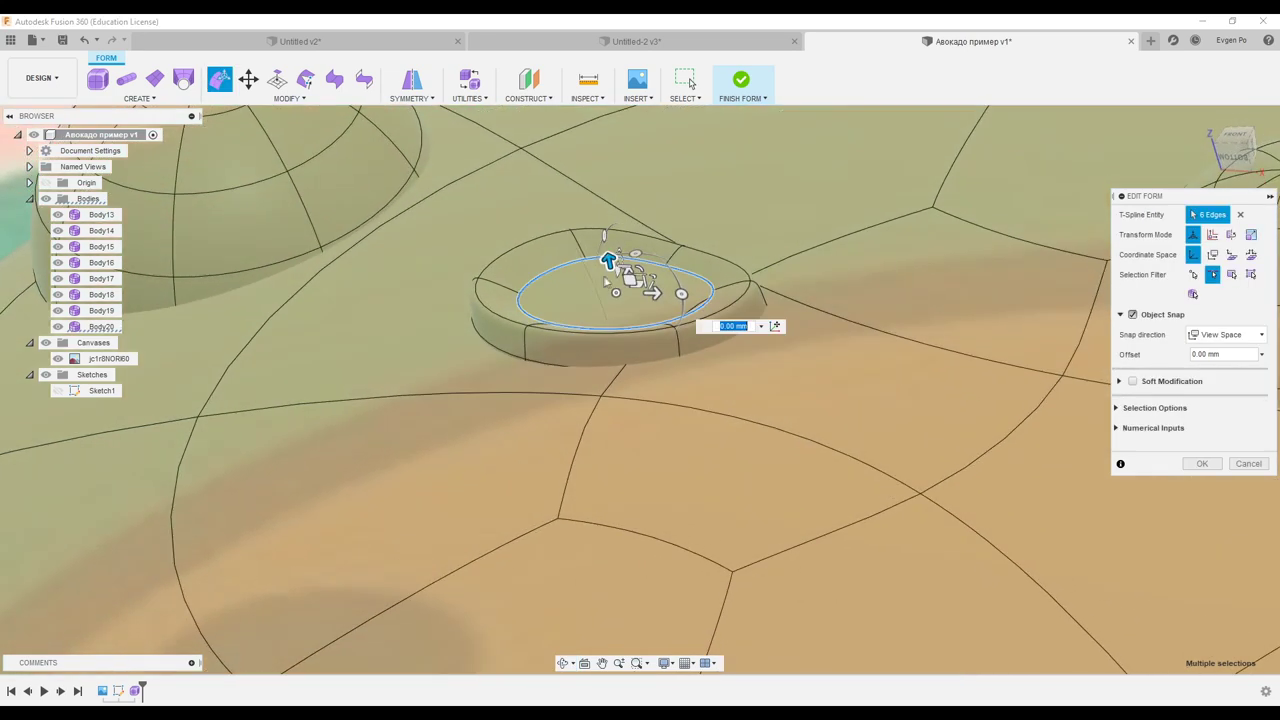
pyautogui.moveTo(608, 258); pyautogui.dragTo(612, 277)
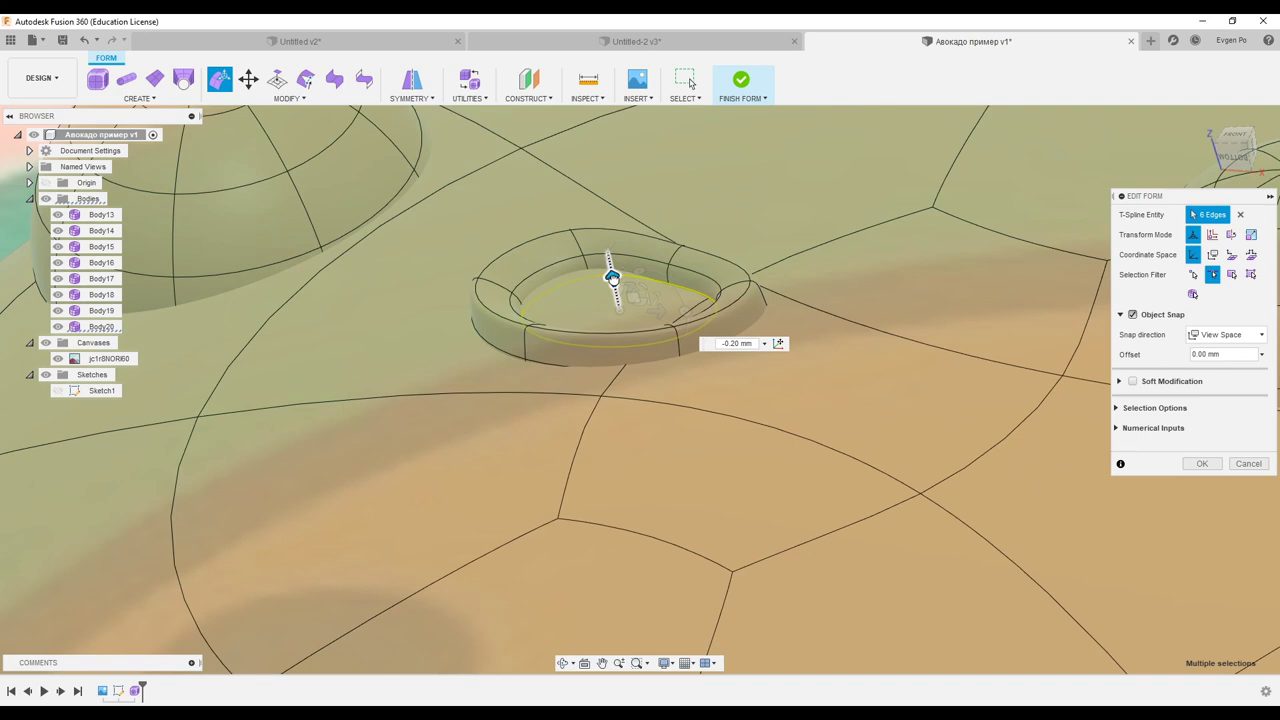
pyautogui.scroll(-2, 630, 295)
pyautogui.keyDown('shift'); pyautogui.moveTo(608, 277); pyautogui.dragTo(600, 285, button='middle'); pyautogui.keyUp('shift')
pyautogui.scroll(5, 571, 286)
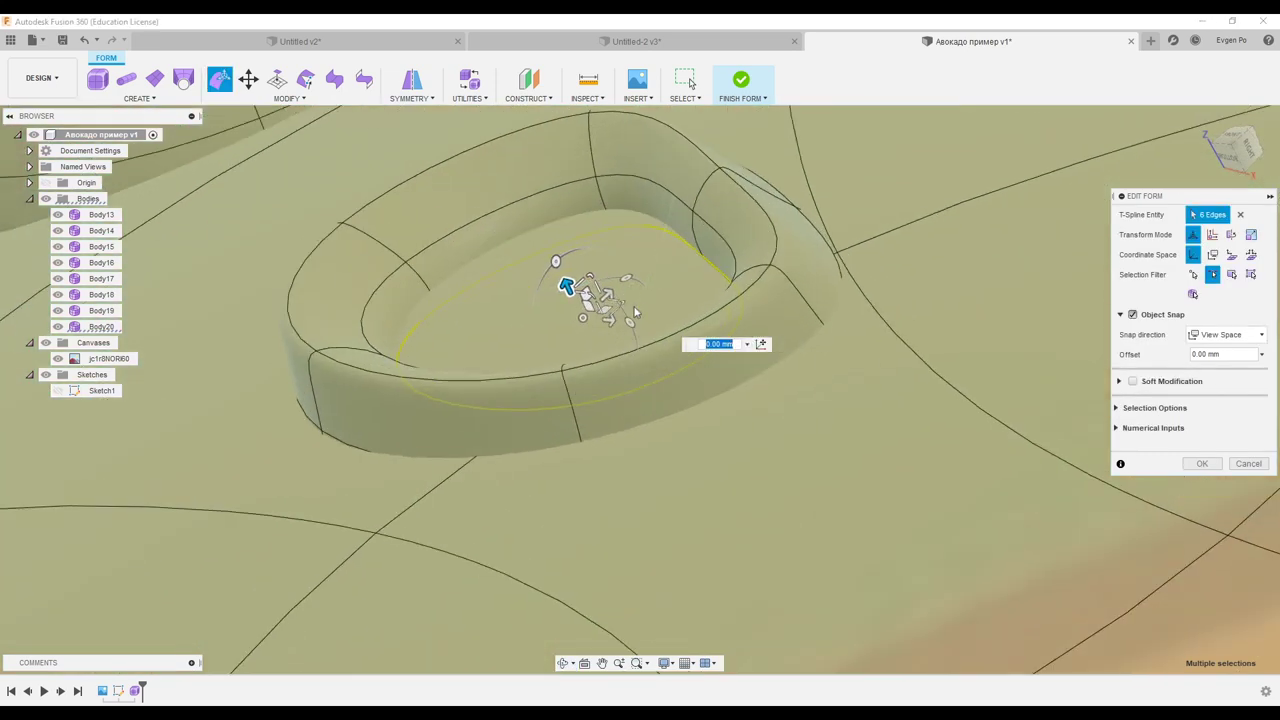
# Fill the hole inside the sunken ring to close the pocket floor
pyautogui.click(300, 100)
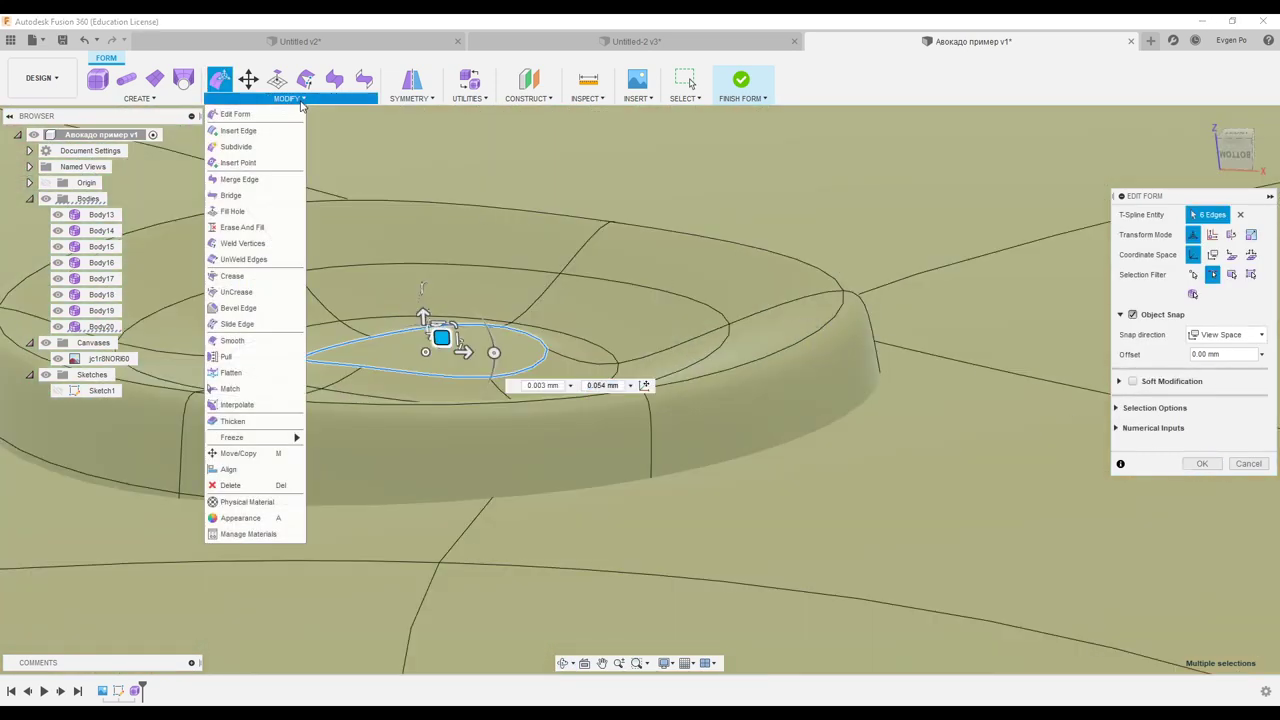
pyautogui.click(266, 212)
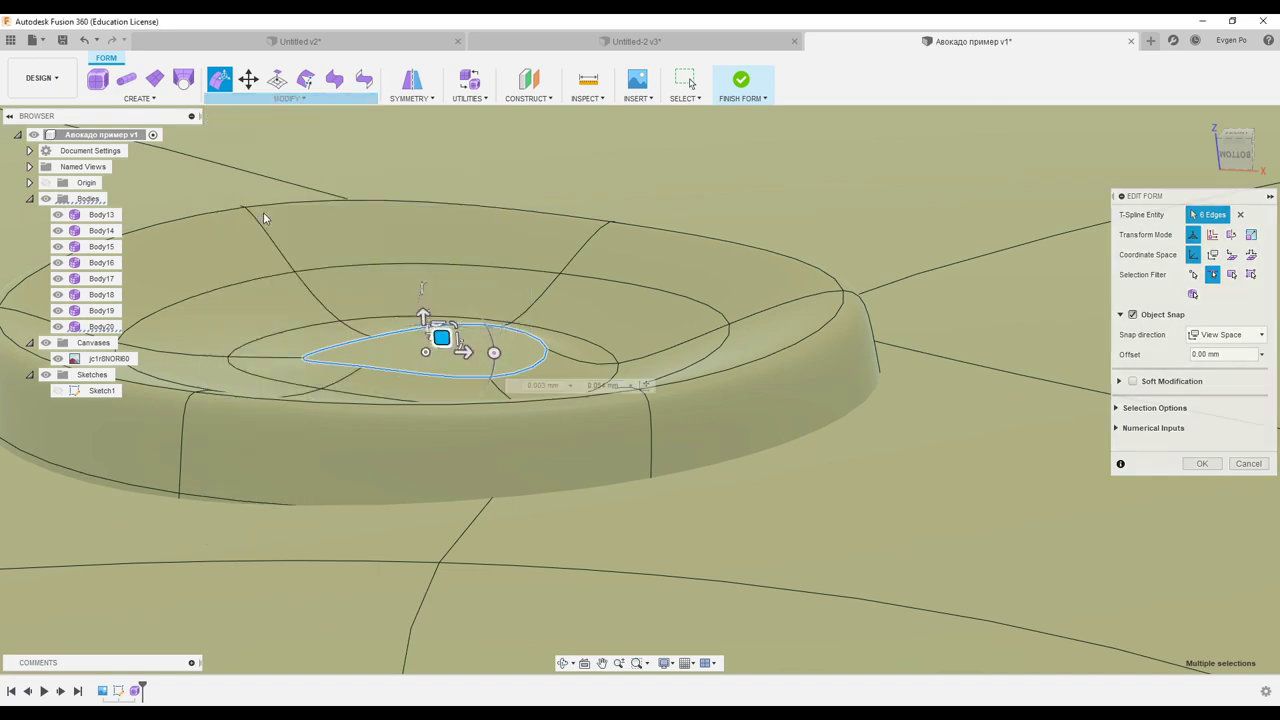
pyautogui.keyDown('shift'); pyautogui.moveTo(968, 418); pyautogui.dragTo(1163, 355, button='middle'); pyautogui.keyUp('shift')
pyautogui.click(1201, 290)
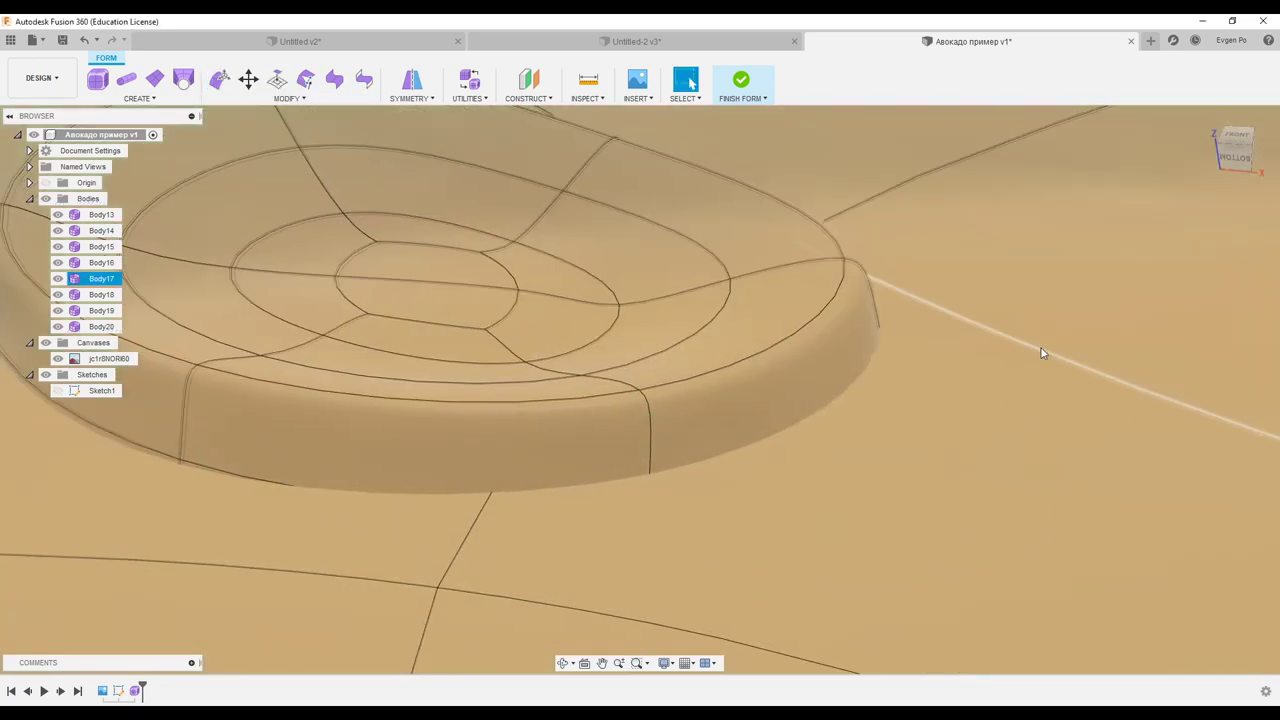
pyautogui.moveTo(1043, 351)
pyautogui.keyDown('shift'); pyautogui.mouseDown(button='middle')
pyautogui.moveTo(385, 358)
pyautogui.moveTo(437, 334)
pyautogui.mouseUp(button='middle'); pyautogui.keyUp('shift')
# Insert an extra edge loop inside the pocket at location -0.467, toward its lip
pyautogui.doubleClick(437, 334)
pyautogui.click(267, 99)
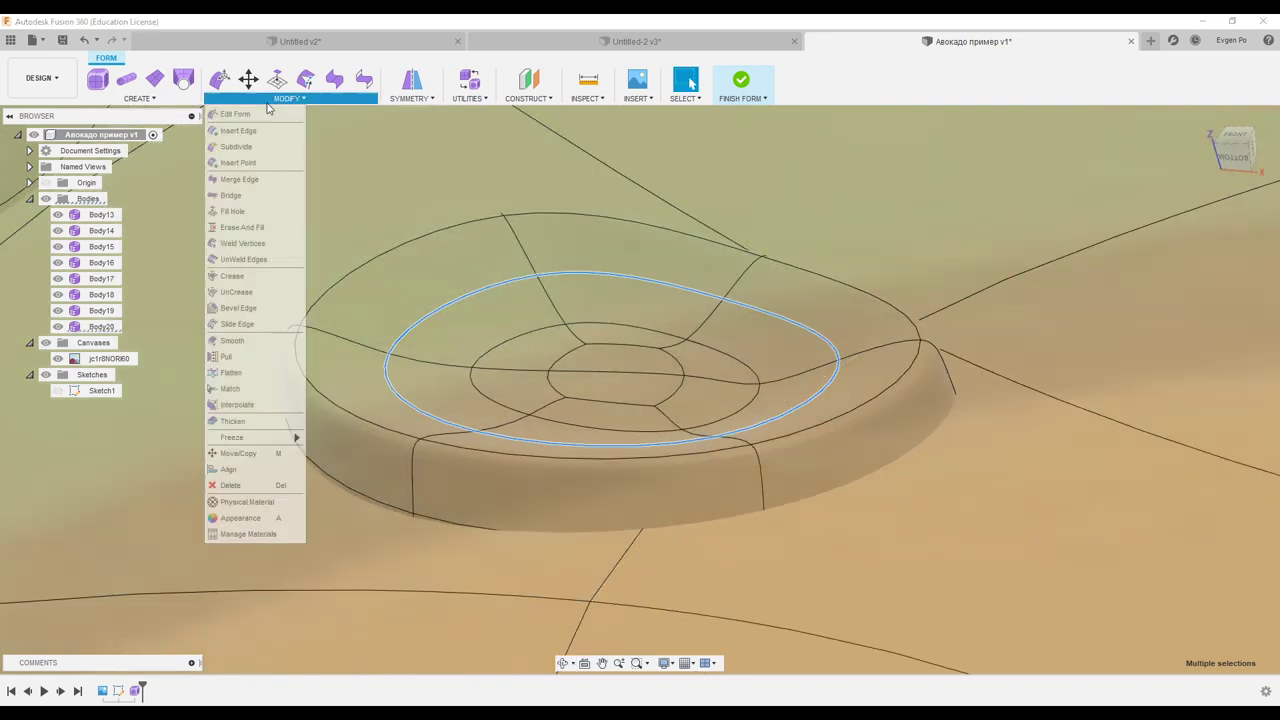
pyautogui.click(258, 130)
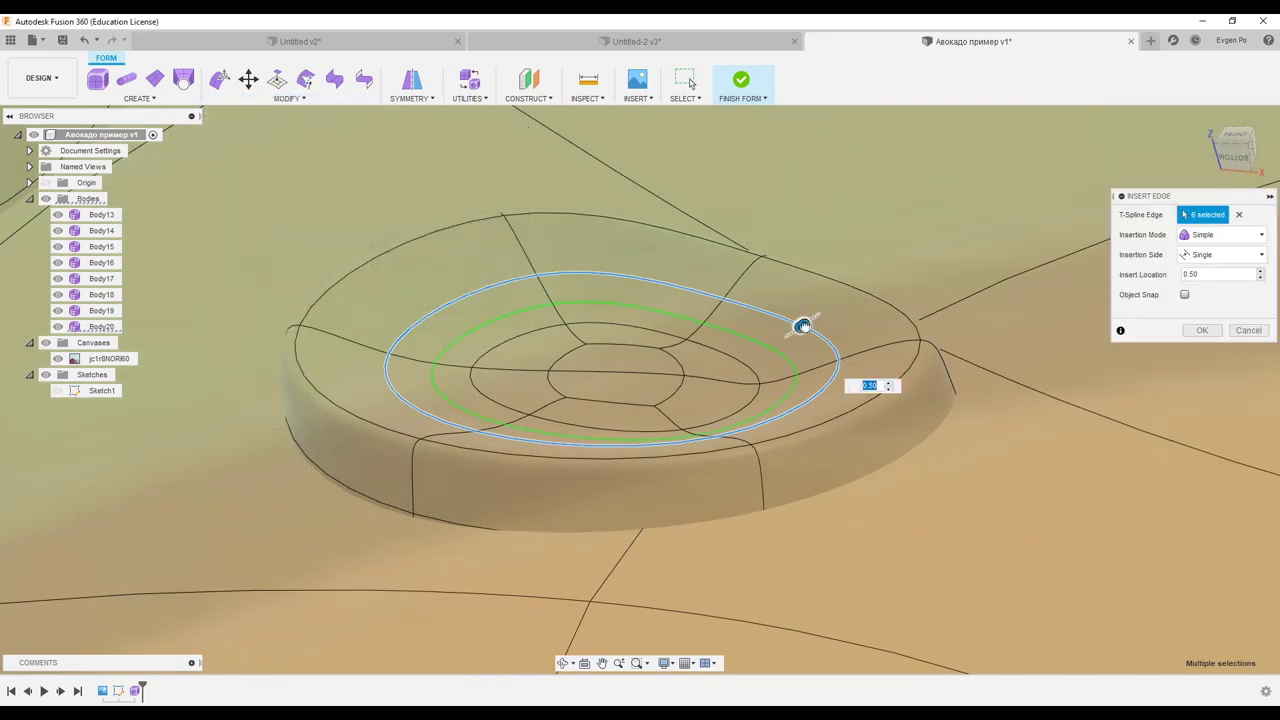
pyautogui.moveTo(802, 326); pyautogui.dragTo(856, 308)
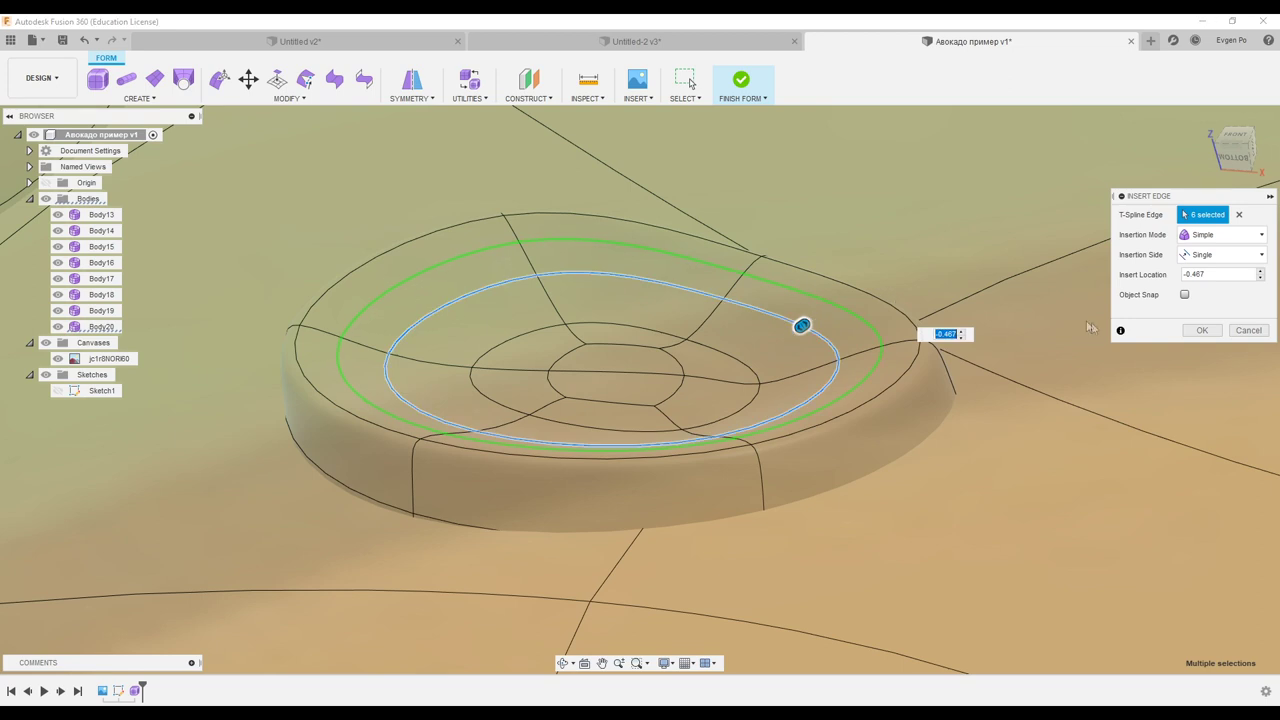
pyautogui.click(1200, 331)
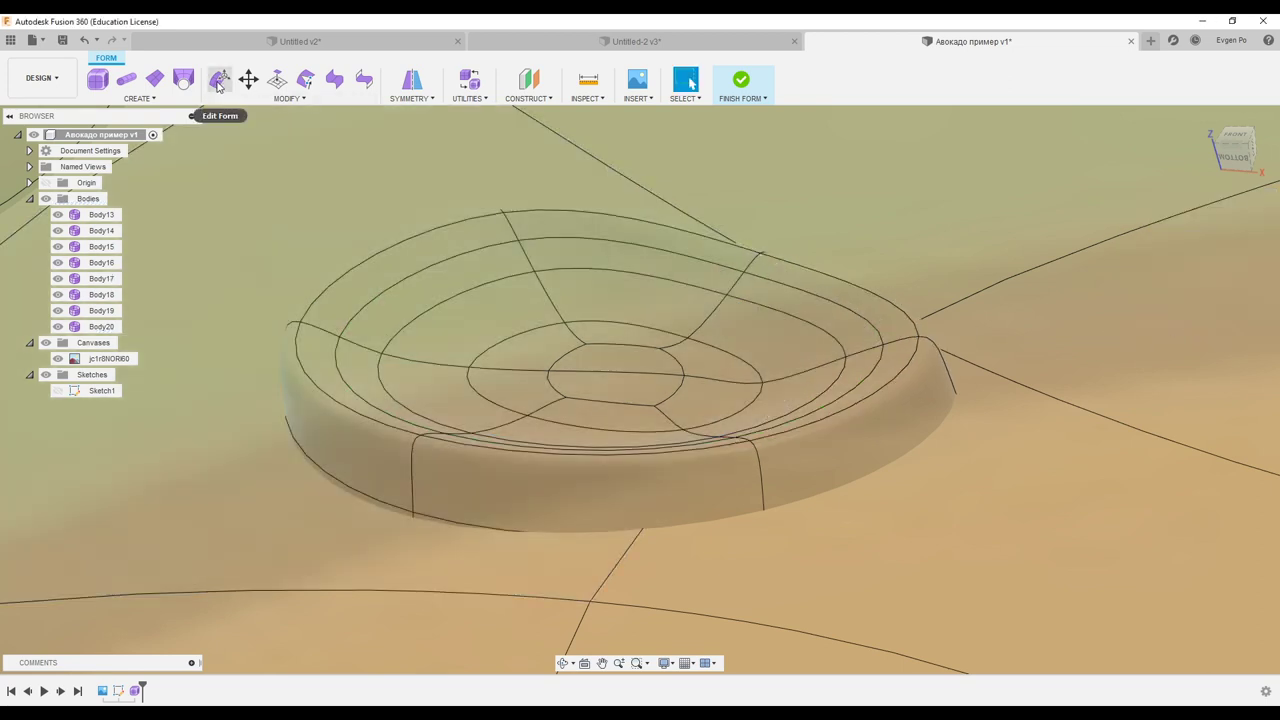
pyautogui.click(220, 79)
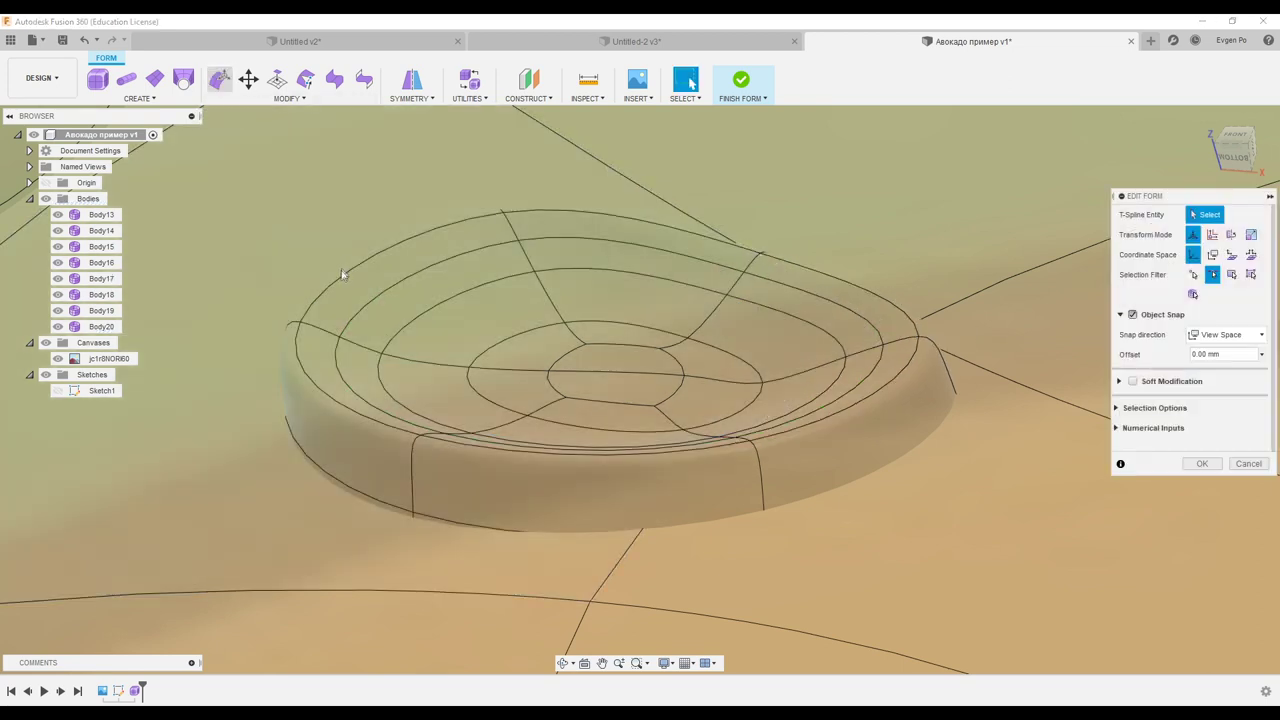
# Scale the inserted pocket loop up to 1.335, nudge it down slightly, and fit the view
pyautogui.doubleClick(405, 335)
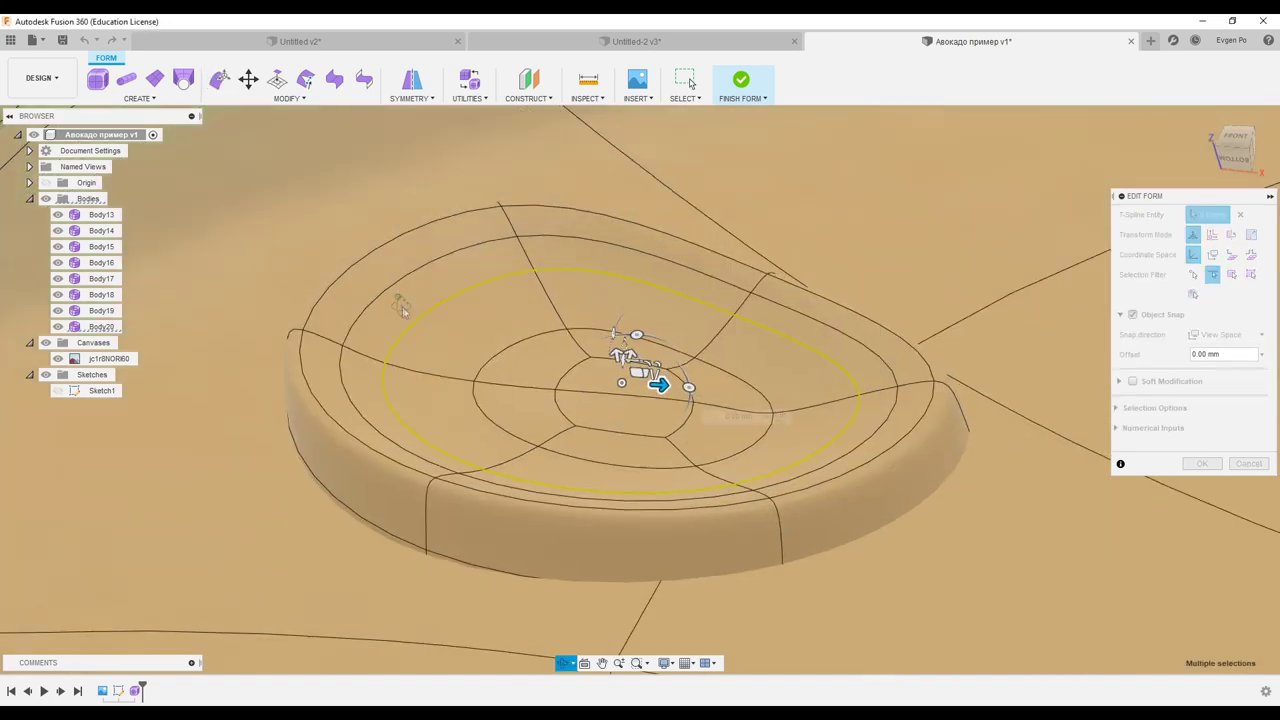
pyautogui.scroll(3, 648, 383)
pyautogui.moveTo(648, 383)
pyautogui.mouseDown()
pyautogui.moveTo(658, 375)
pyautogui.moveTo(645, 372)
pyautogui.mouseUp()
pyautogui.keyDown('shift'); pyautogui.moveTo(476, 378); pyautogui.dragTo(494, 391, button='middle'); pyautogui.keyUp('shift')
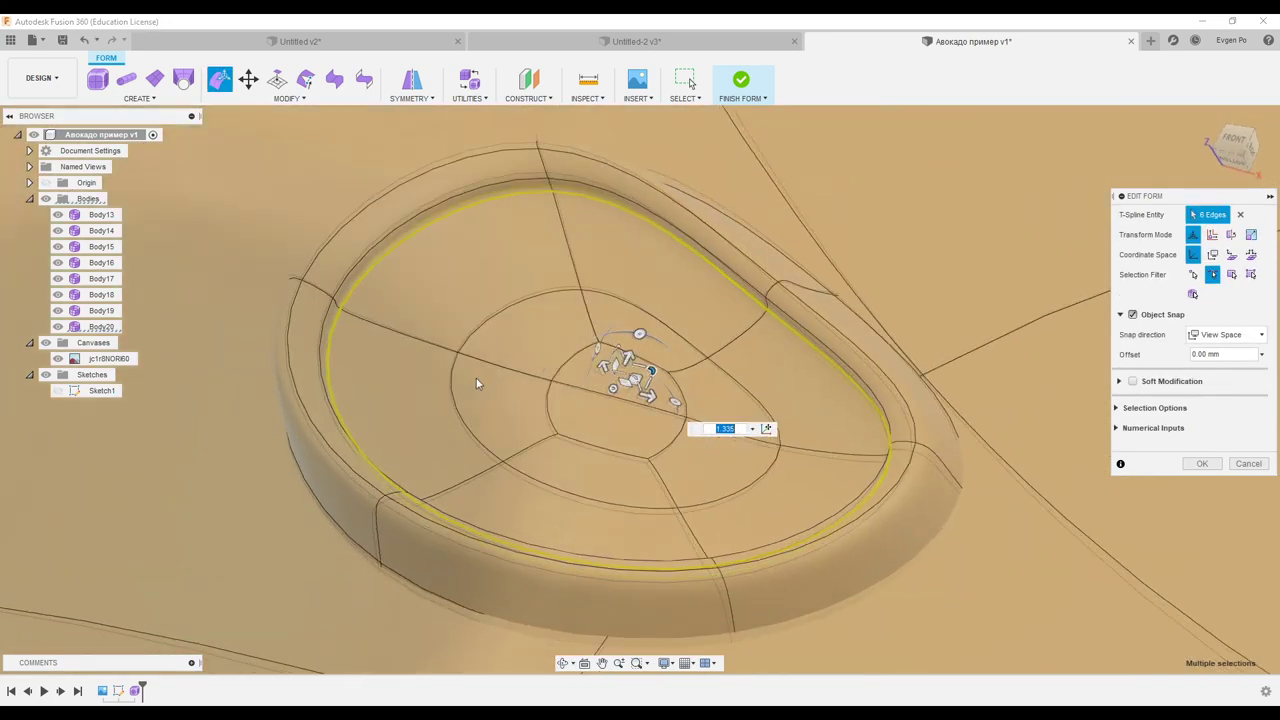
pyautogui.moveTo(648, 366); pyautogui.dragTo(646, 372)
pyautogui.keyDown('shift'); pyautogui.moveTo(648, 378); pyautogui.dragTo(660, 400, button='middle'); pyautogui.keyUp('shift')
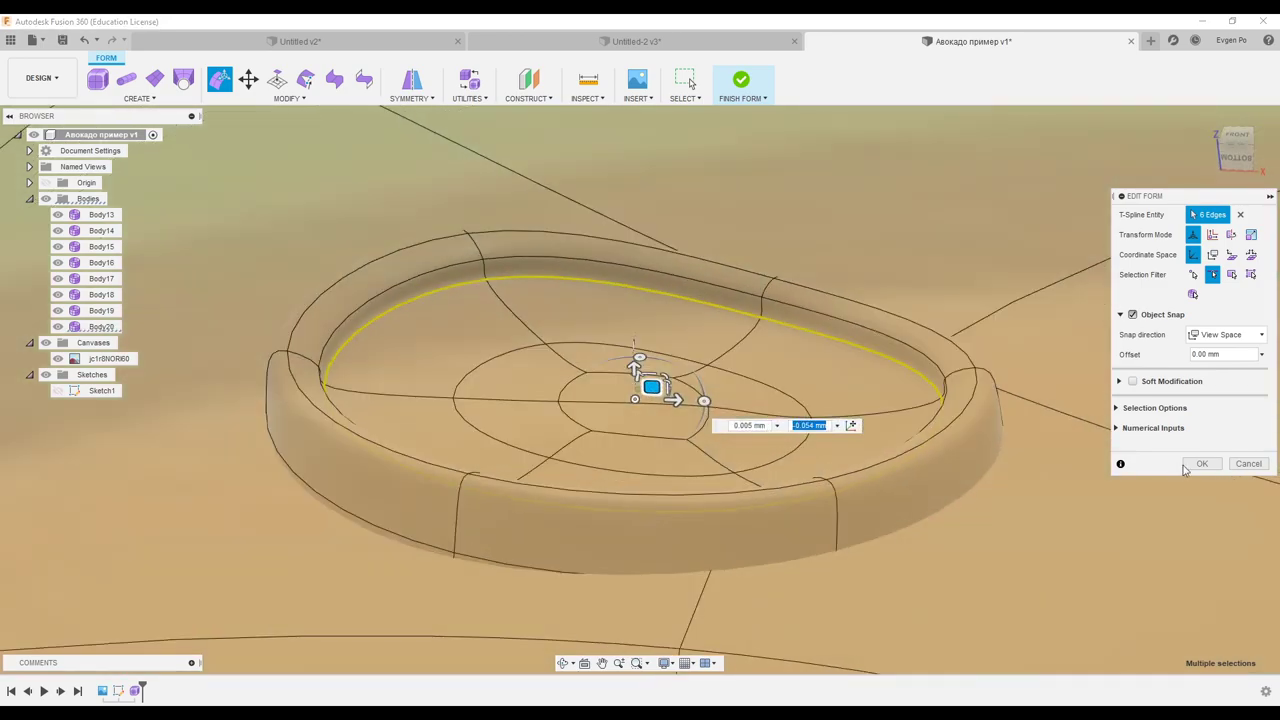
pyautogui.click(1198, 464)
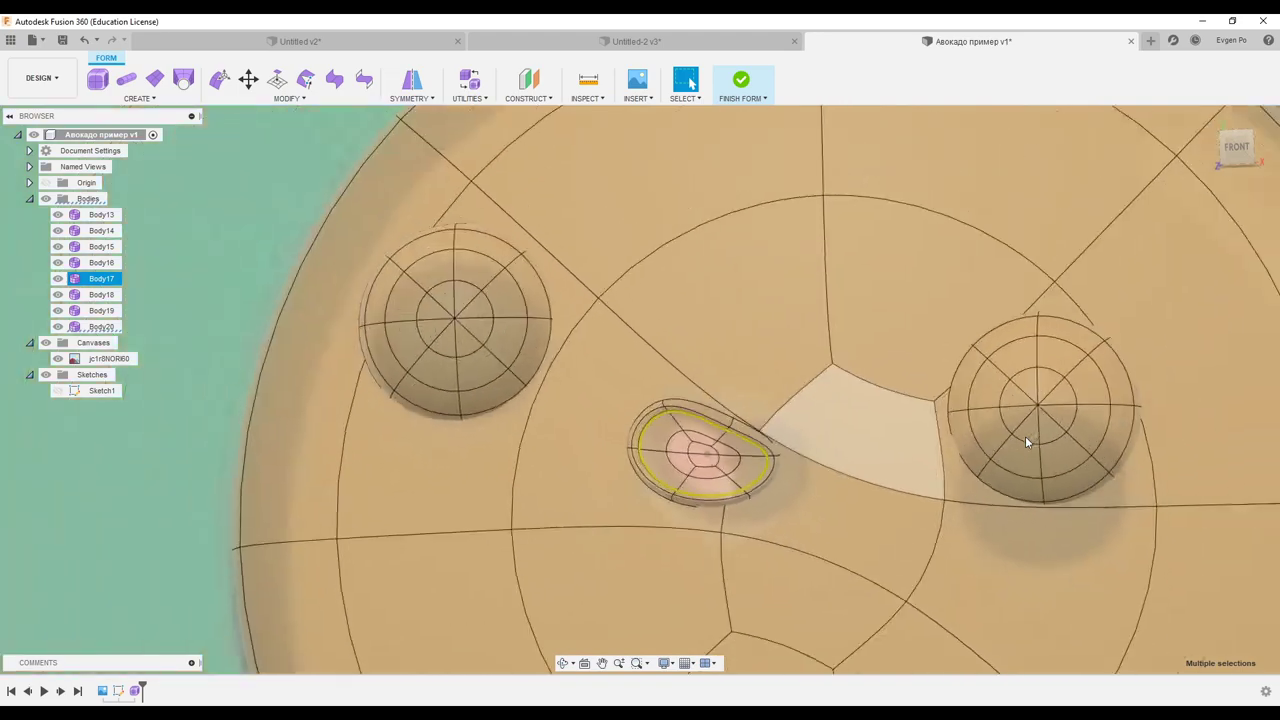
pyautogui.press('F6')
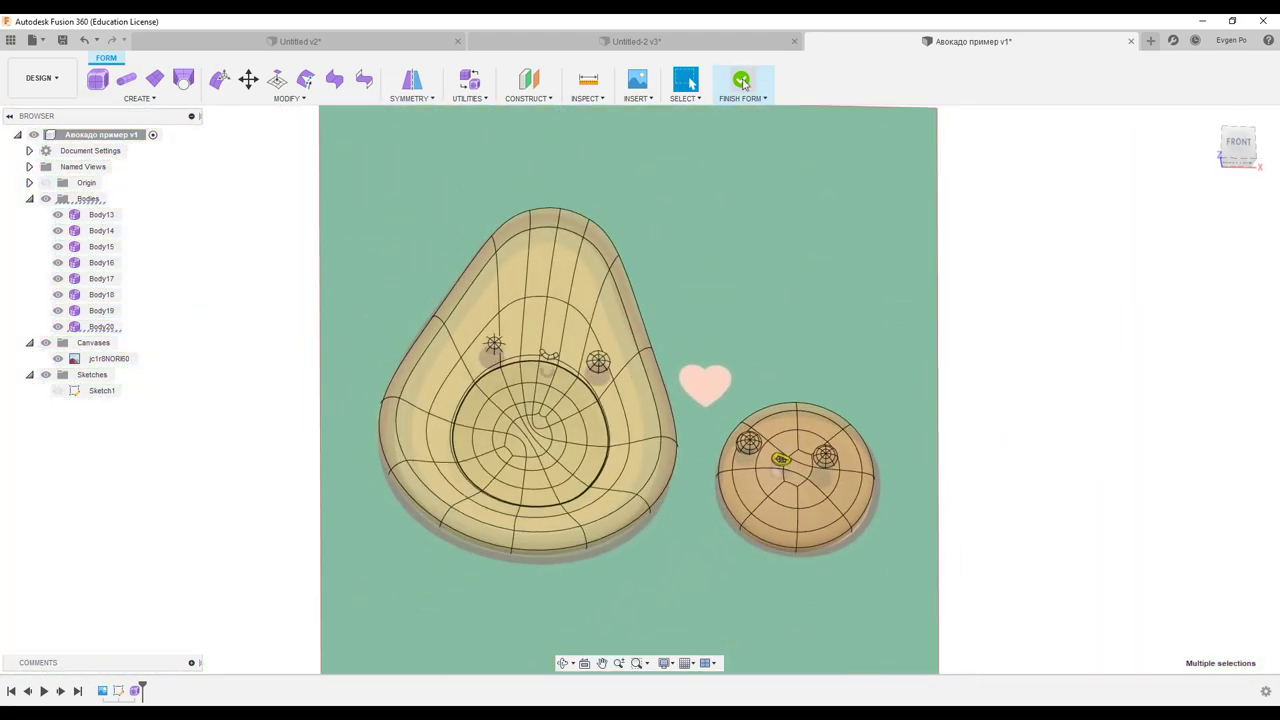
# Finish the form to make solid bodies, then switch to the Untitled-2 v3 document
pyautogui.click(741, 80)
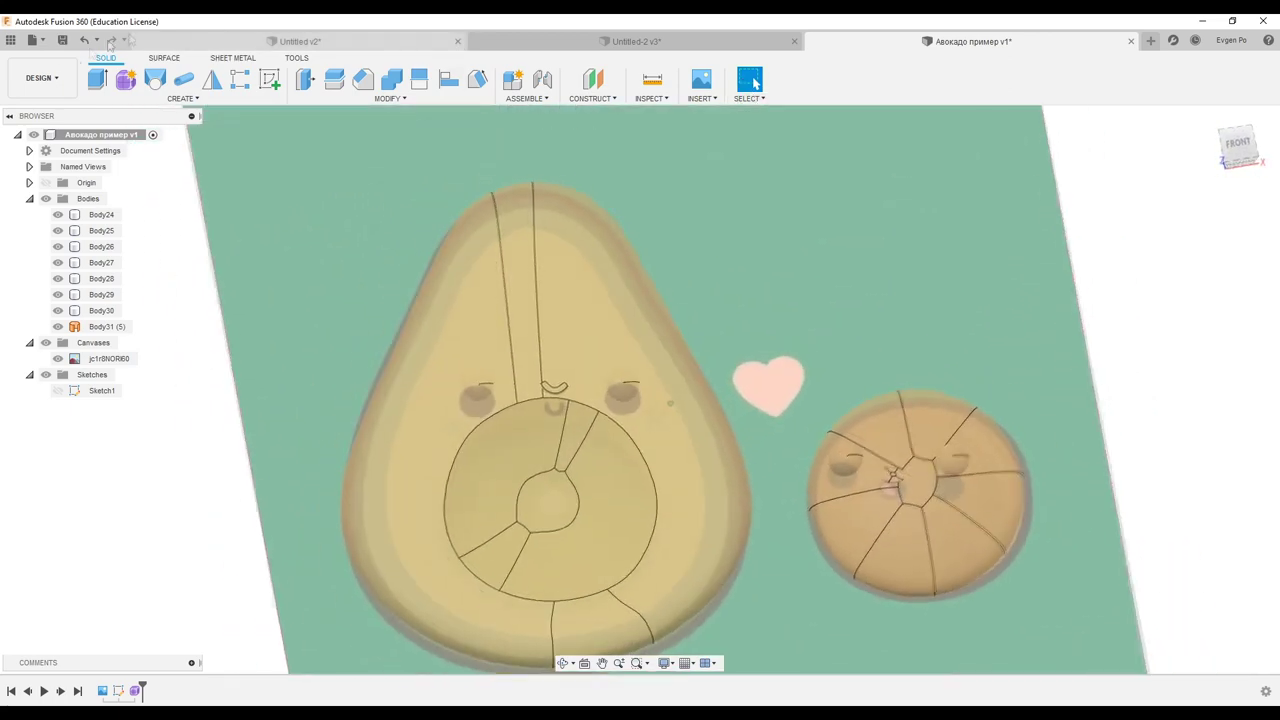
pyautogui.click(52, 80)
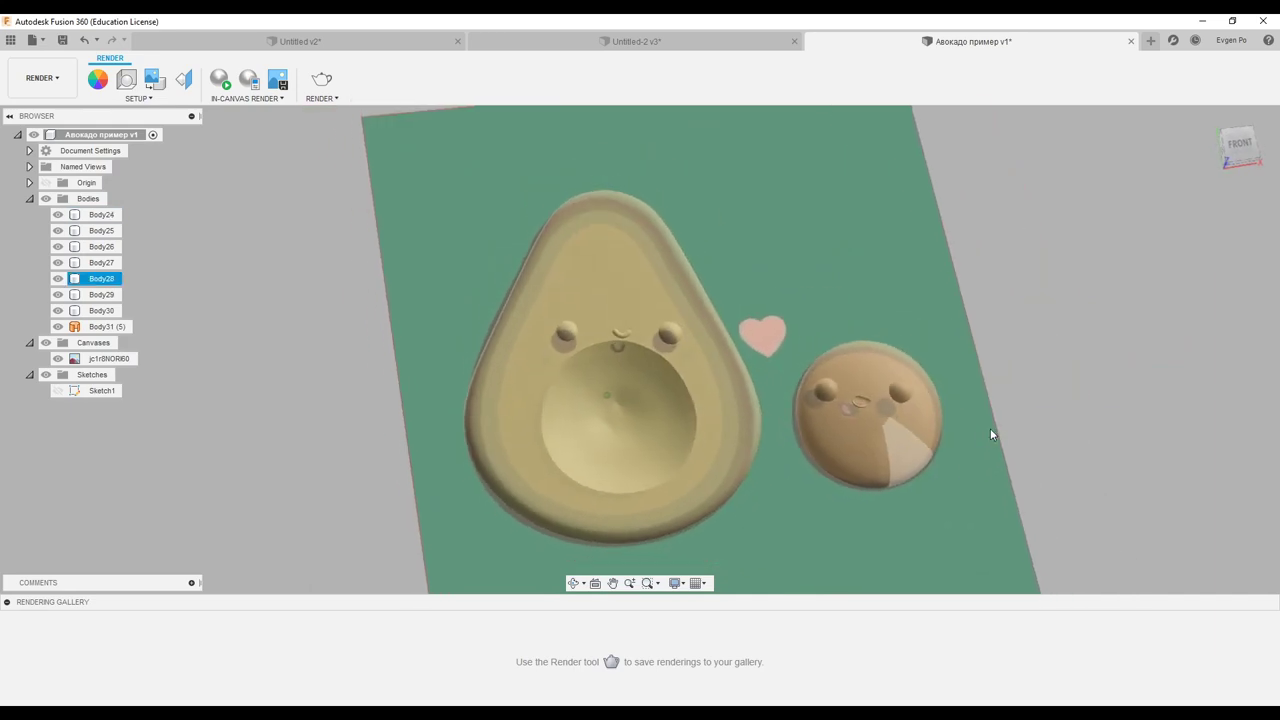
pyautogui.click(686, 44)
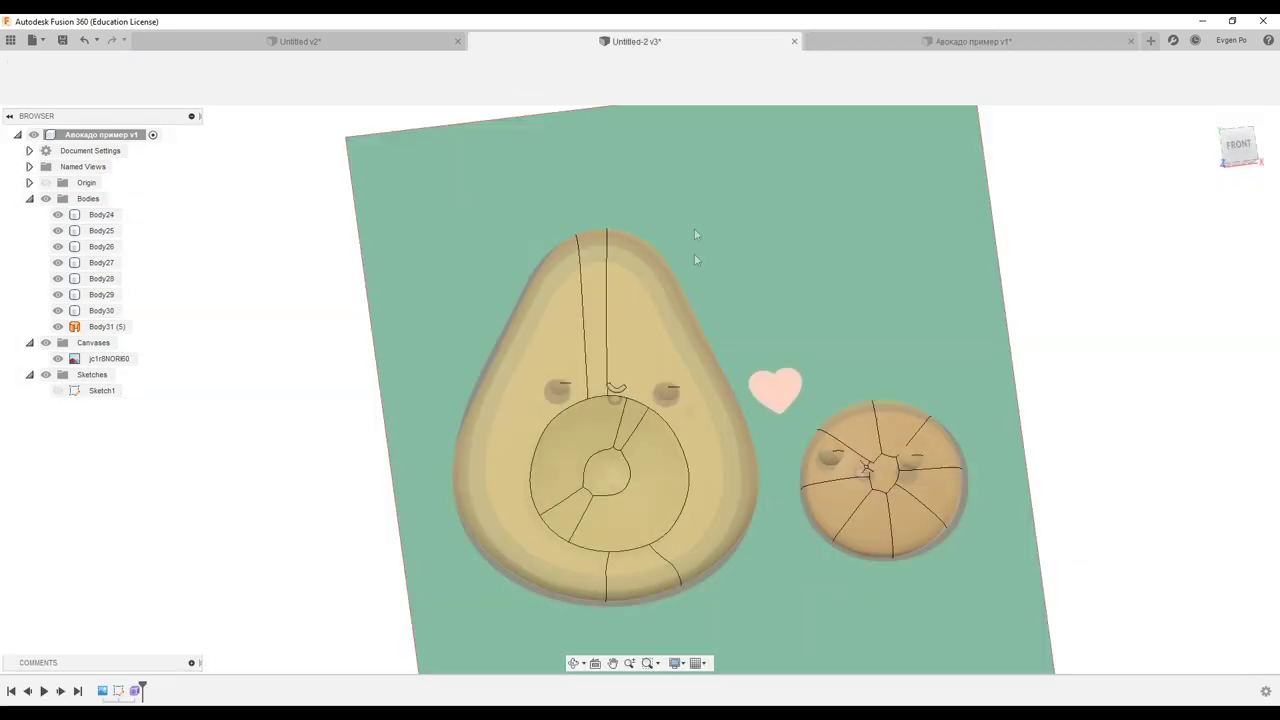